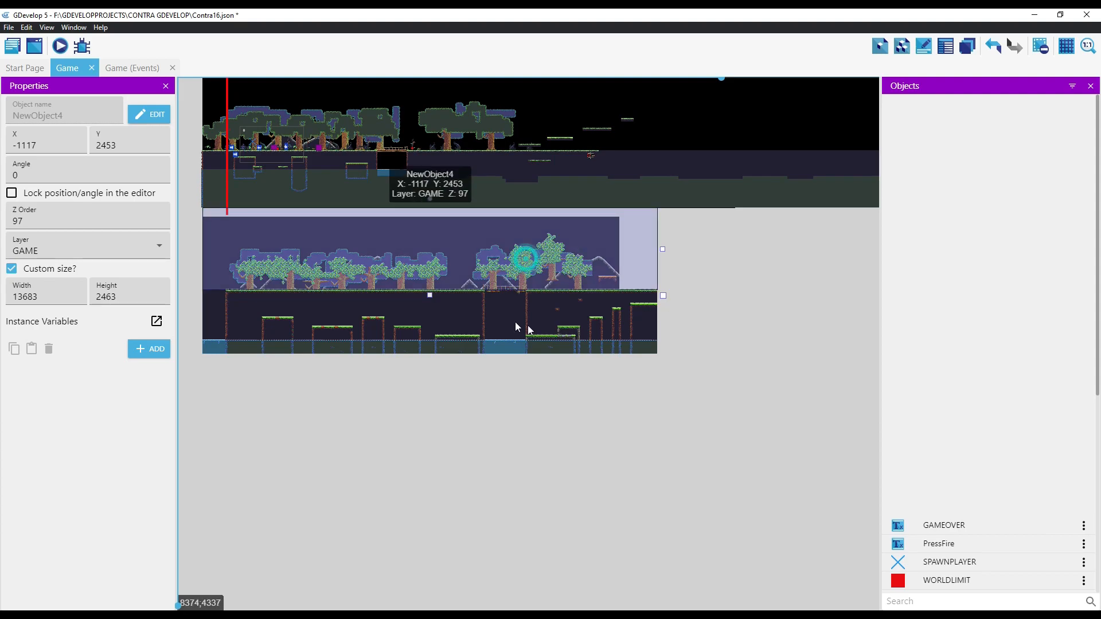
# Step: Resize and align the stacked jungle tilemaps beneath the level, placing the background tilemap at X -1804, Y 2529 with size 14281 × 4570
pyautogui.click(578, 279)
pyautogui.click(578, 279)
pyautogui.click(635, 330)
pyautogui.moveTo(660, 378); pyautogui.dragTo(612, 236)
pyautogui.moveTo(551, 459); pyautogui.dragTo(555, 248)
pyautogui.moveTo(603, 367); pyautogui.dragTo(652, 354)
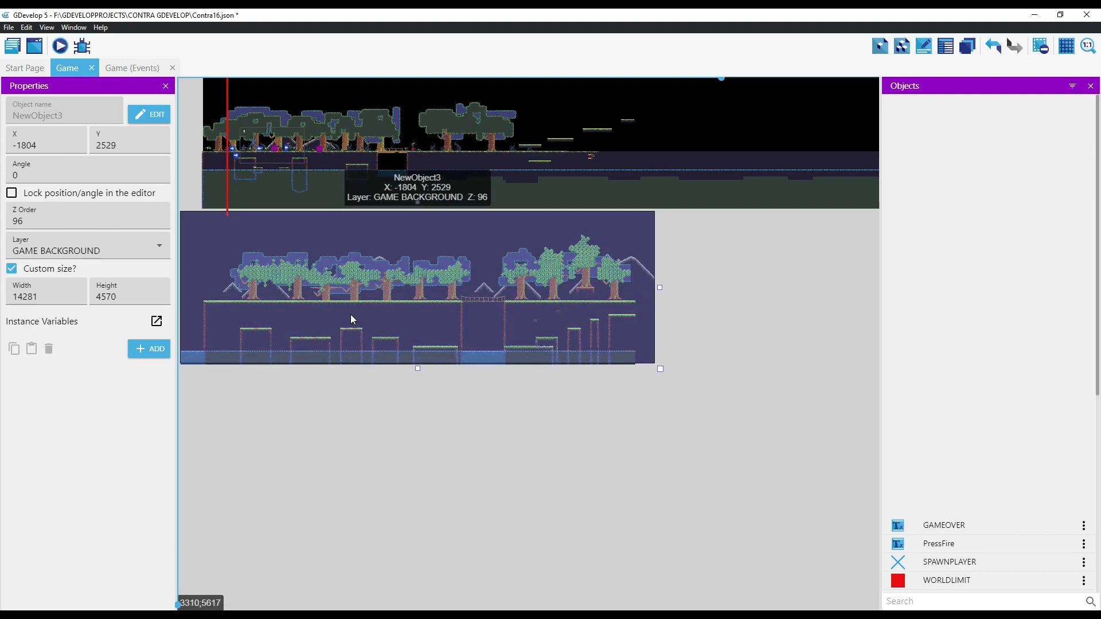
pyautogui.scroll(3, 350, 314)
pyautogui.click(779, 454)
pyautogui.click(745, 312)
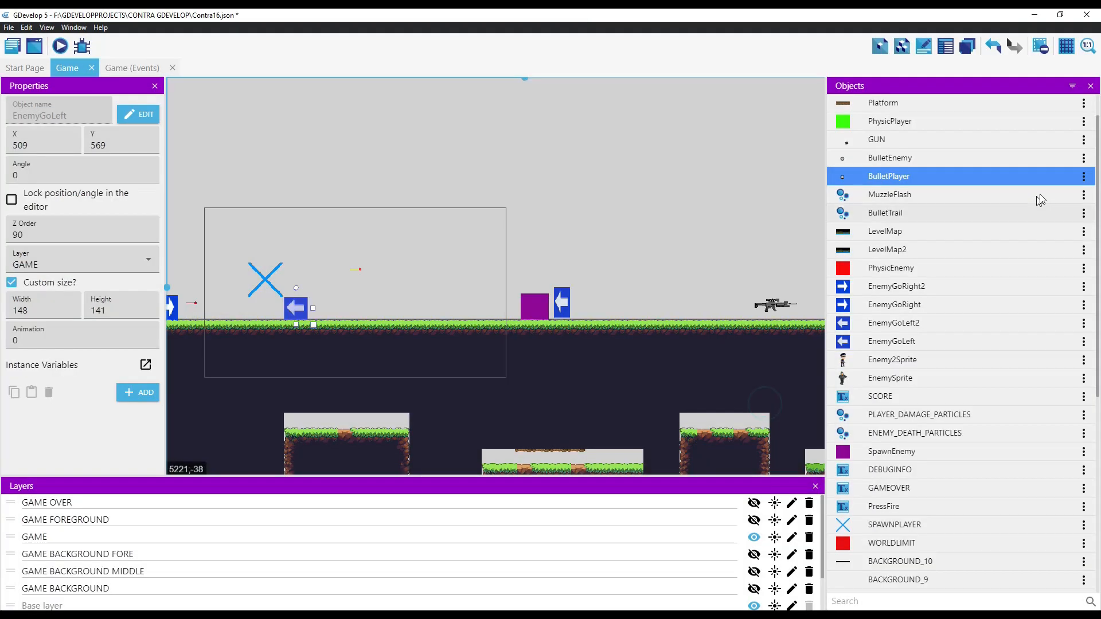
# Step: Set the BulletPlayer object's LifeSpan variable to 0.2 and launch a preview of the scene
pyautogui.click(1083, 176)
pyautogui.click(1033, 197)
pyautogui.doubleClick(538, 311)
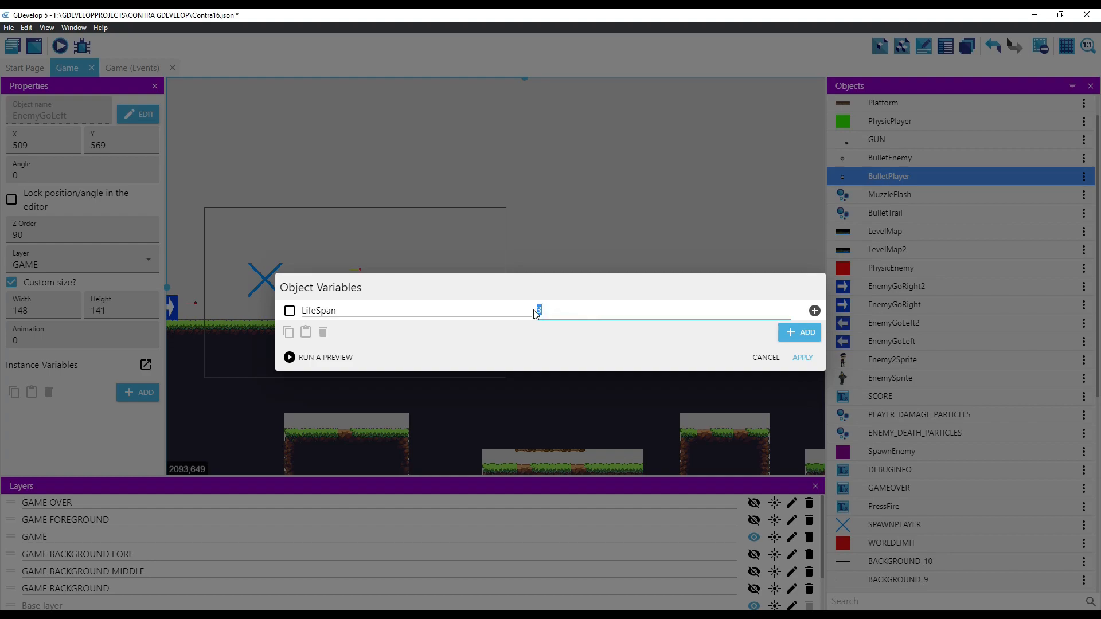
pyautogui.write('0.2')
pyautogui.click(802, 357)
pyautogui.click(58, 45)
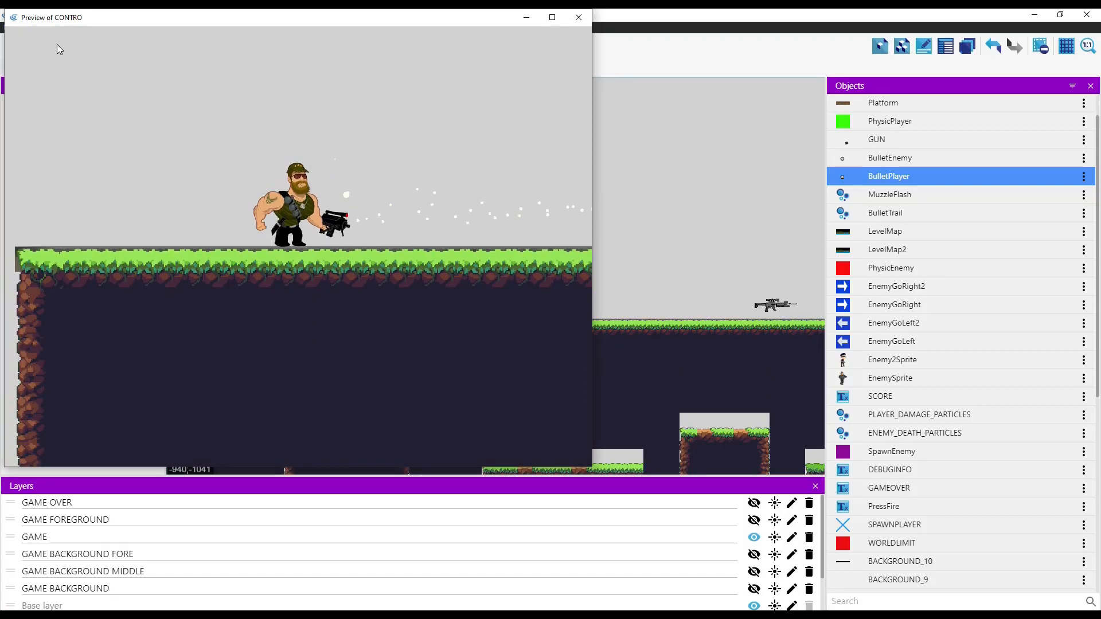
# Step: Close the preview, set BulletPlayer's LifeSpan variable to 141, and preview the scene again while moving the player right
pyautogui.click(578, 17)
pyautogui.click(1083, 179)
pyautogui.click(1062, 207)
pyautogui.doubleClick(541, 311)
pyautogui.write('141')
pyautogui.click(802, 358)
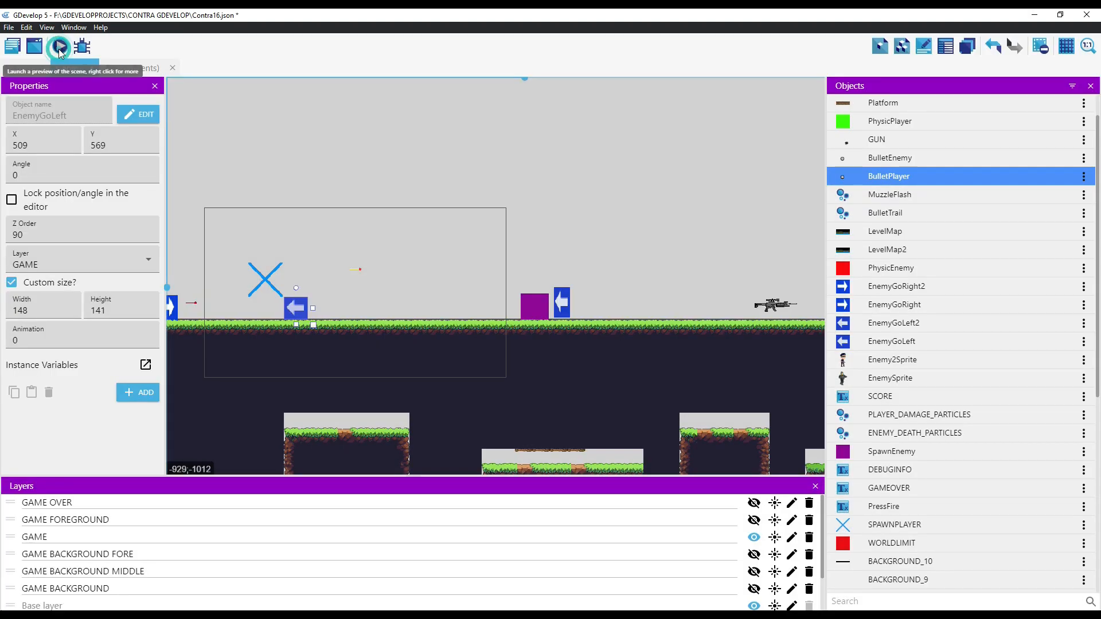
pyautogui.click(60, 46)
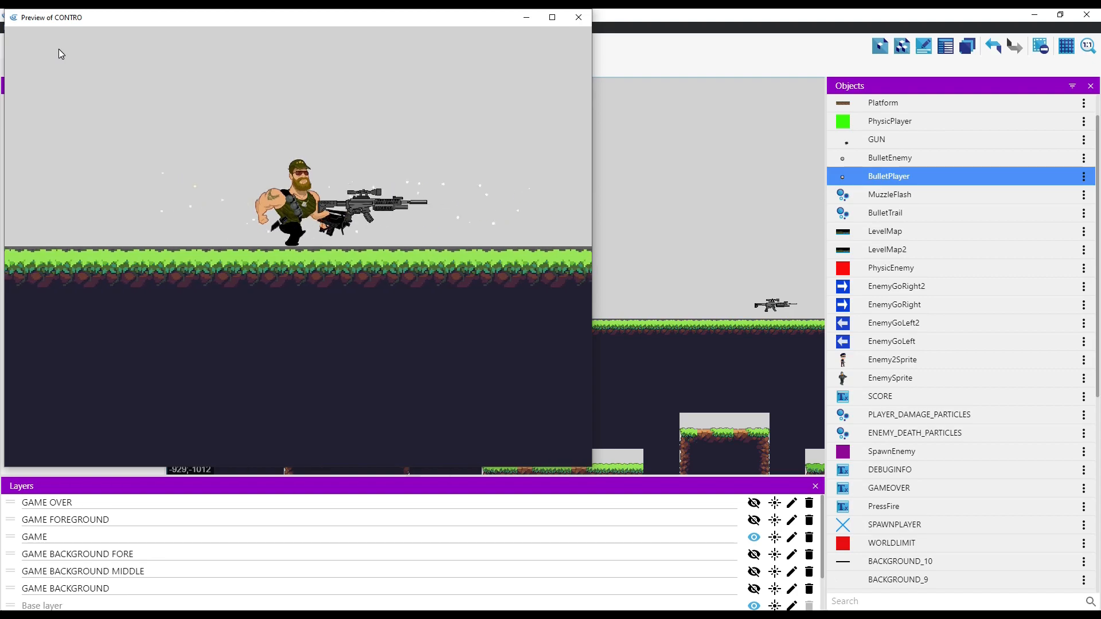
pyautogui.press('Right')
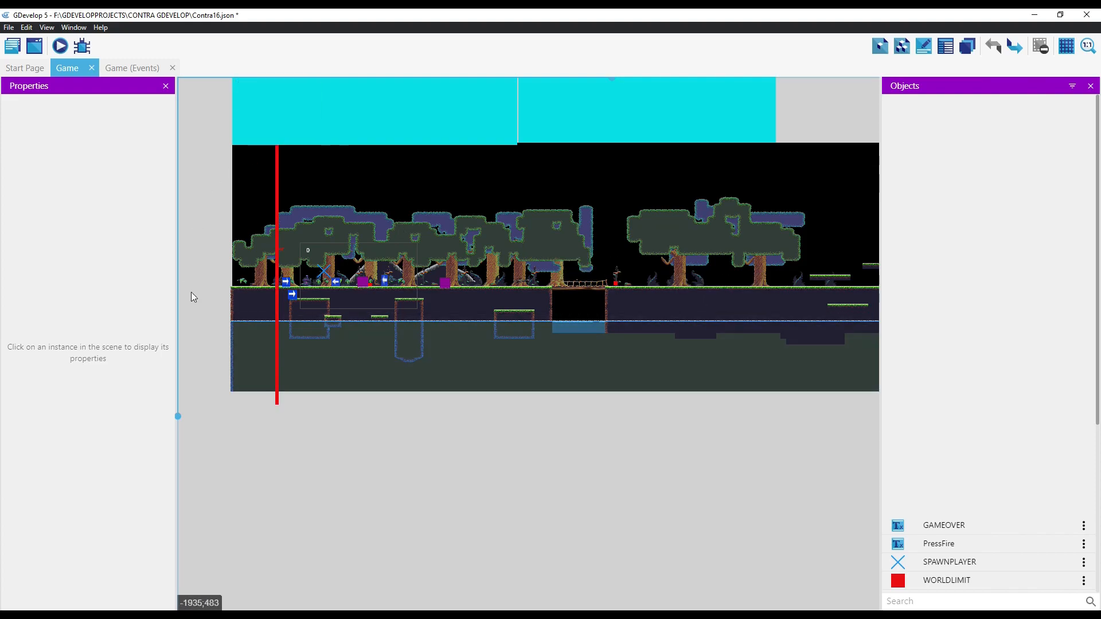
# Step: Insert a new Tilemap object from the experimental object types in the empty area below the level
pyautogui.rightClick(337, 453)
pyautogui.click(362, 463)
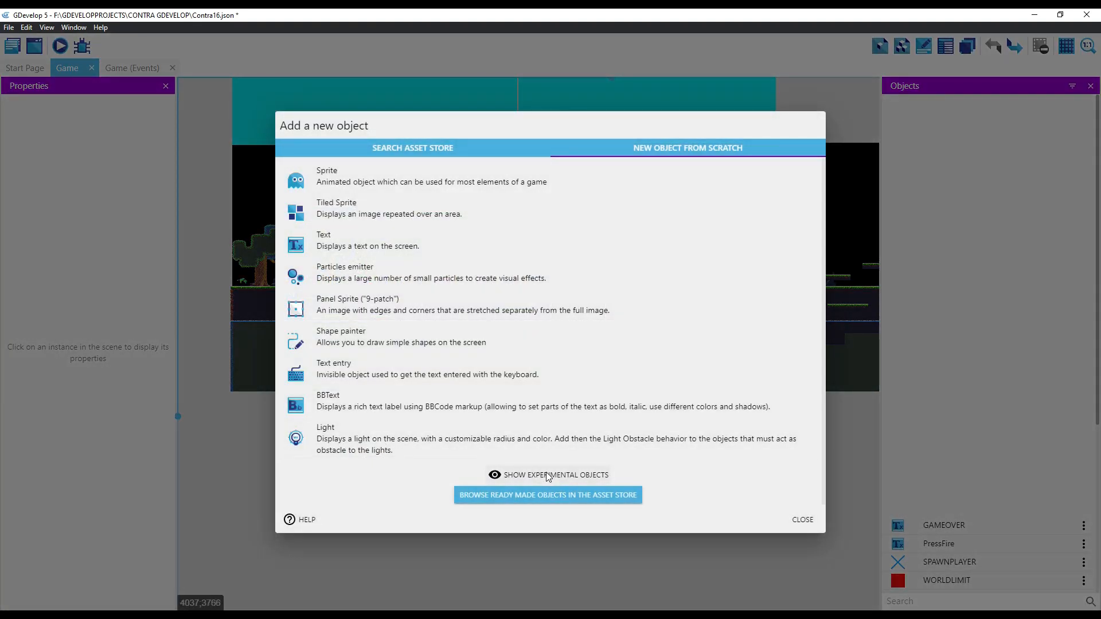
pyautogui.click(548, 476)
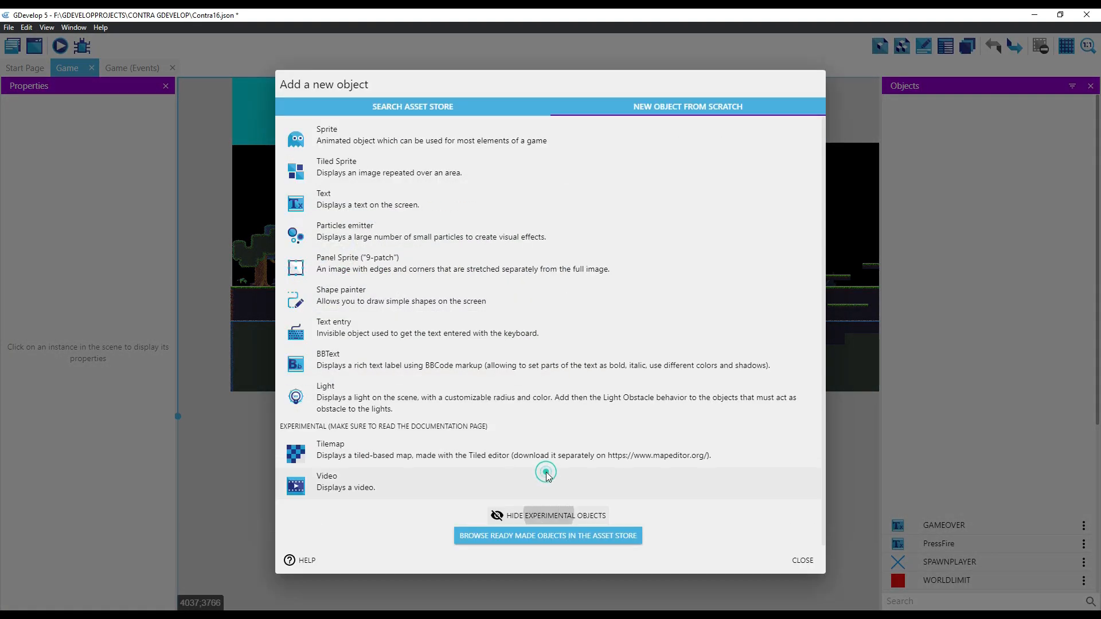
pyautogui.click(328, 458)
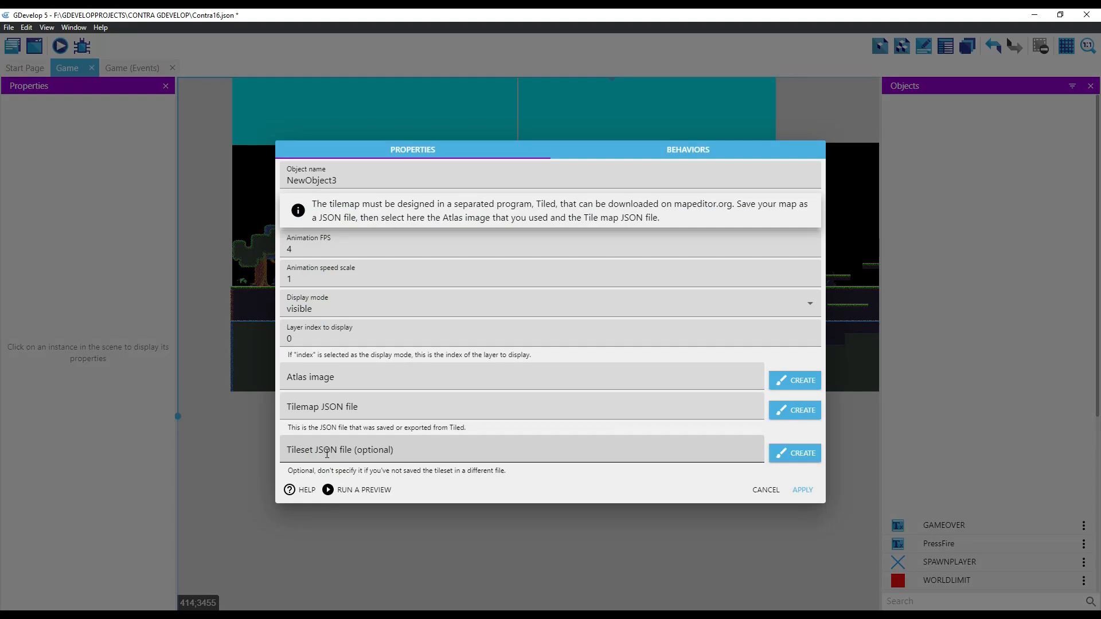
# Step: Choose Jungle_terrain.png from the TUTORIAL 16 folder as the tilemap's atlas image and copy it into the project folder
pyautogui.click(334, 379)
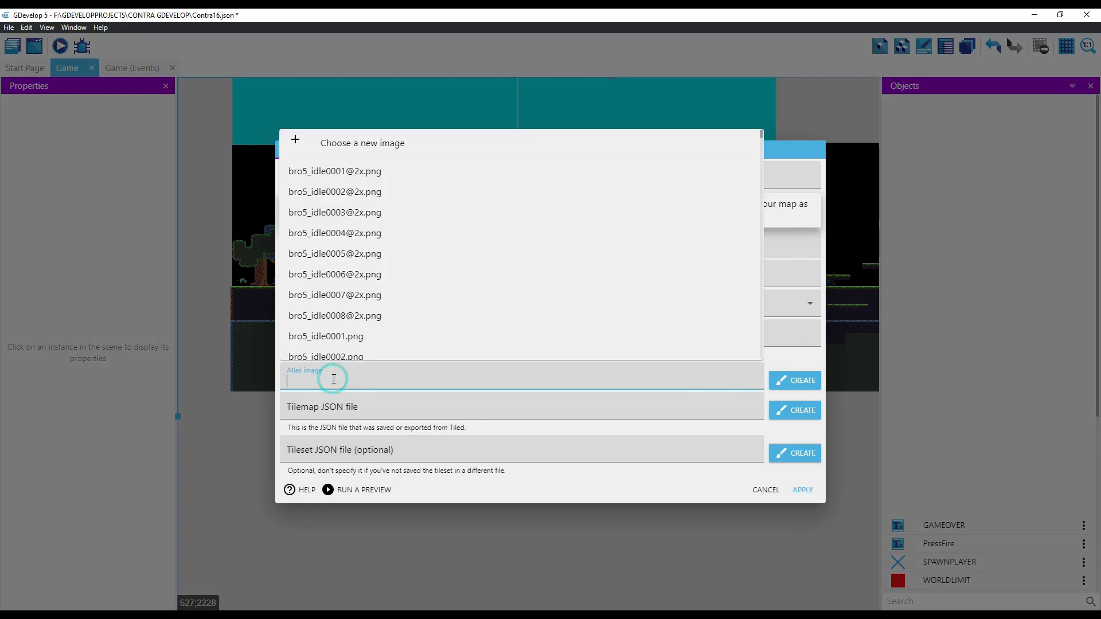
pyautogui.click(357, 143)
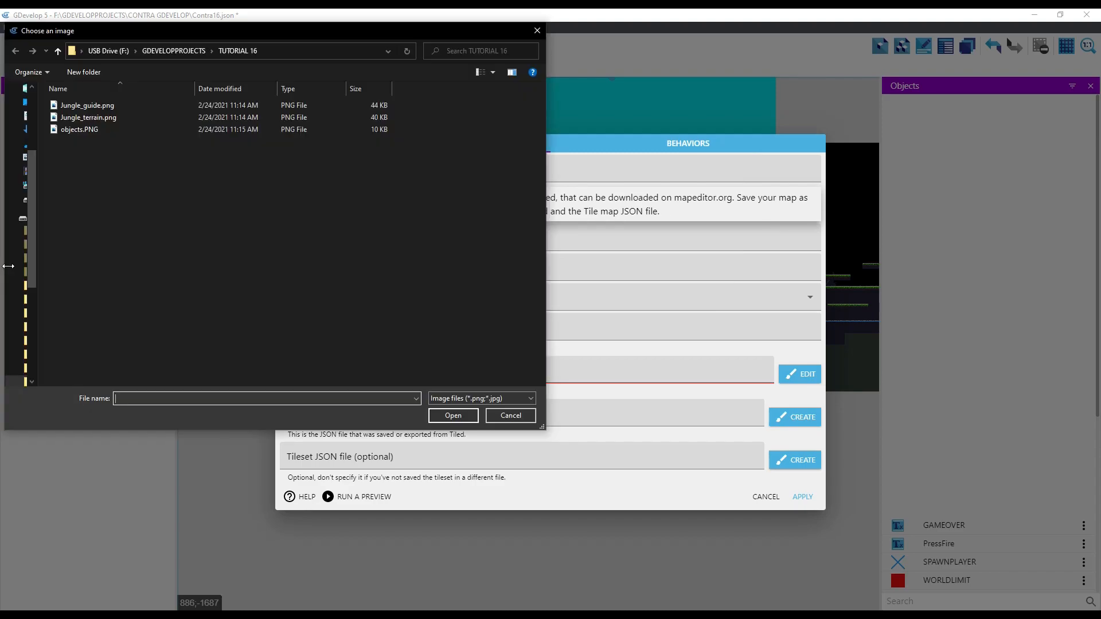
pyautogui.click(91, 119)
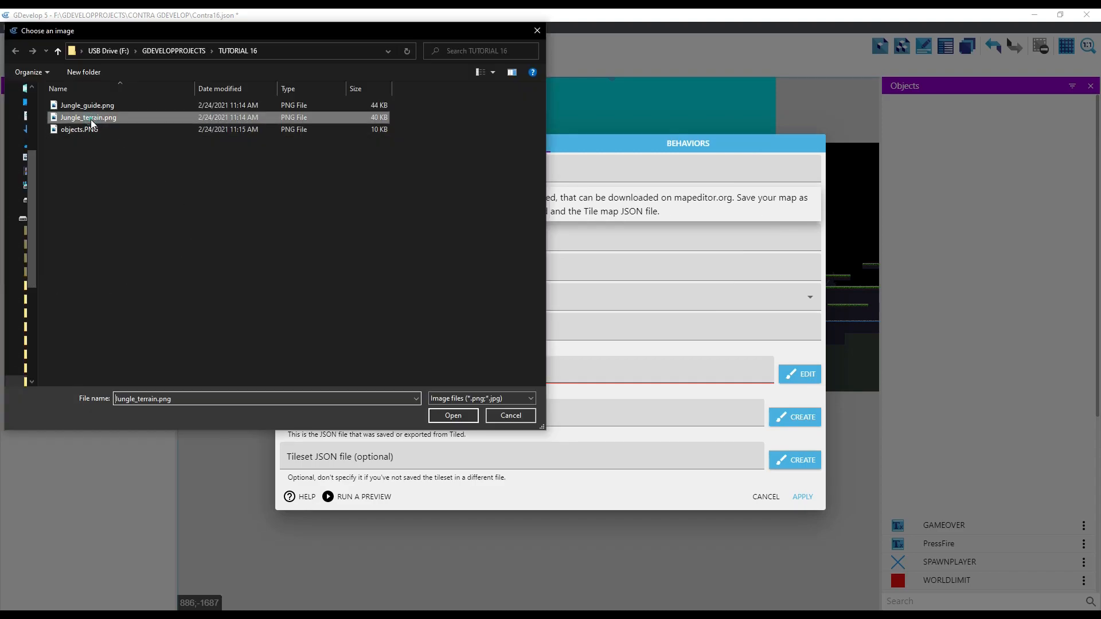
pyautogui.click(461, 417)
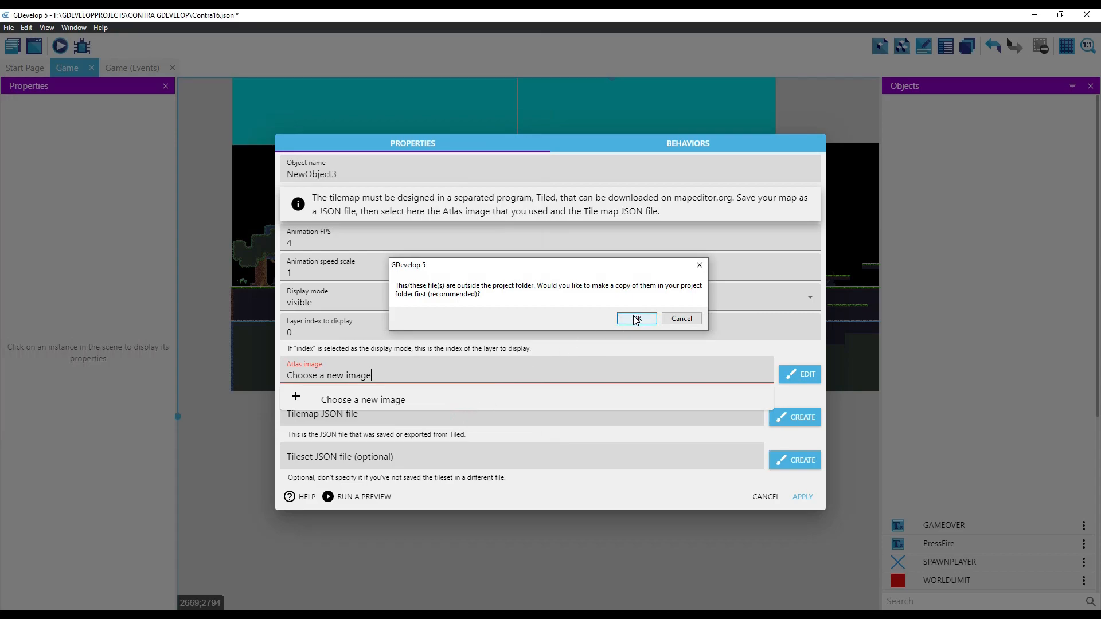
pyautogui.click(636, 319)
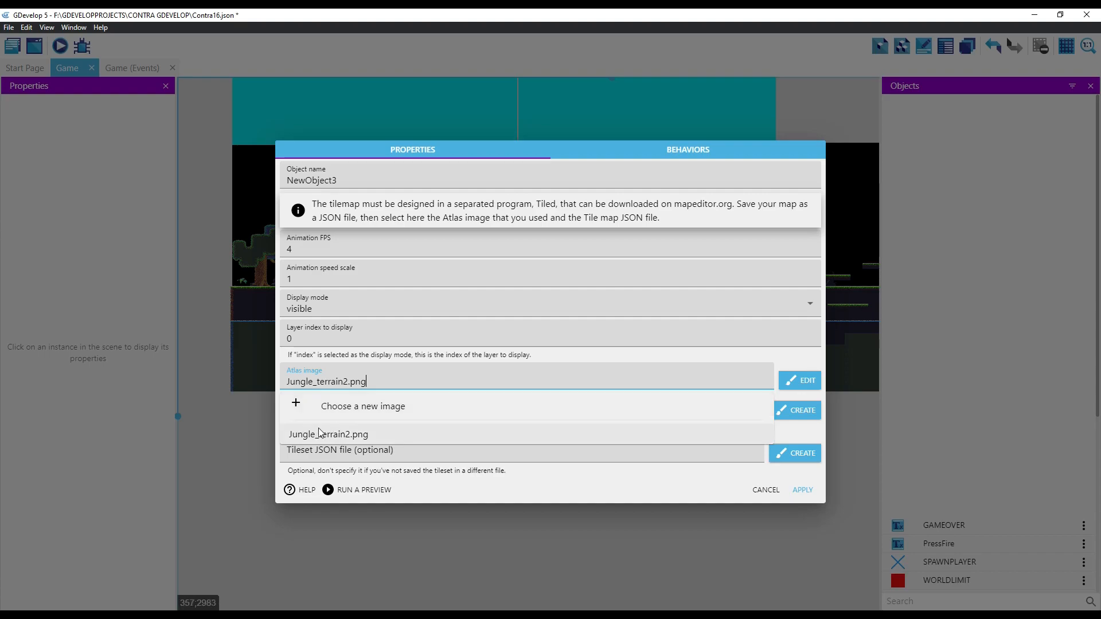
# Step: Load contra_background.json as the tilemap JSON file, copy it into the project folder, and apply the object's properties
pyautogui.click(370, 452)
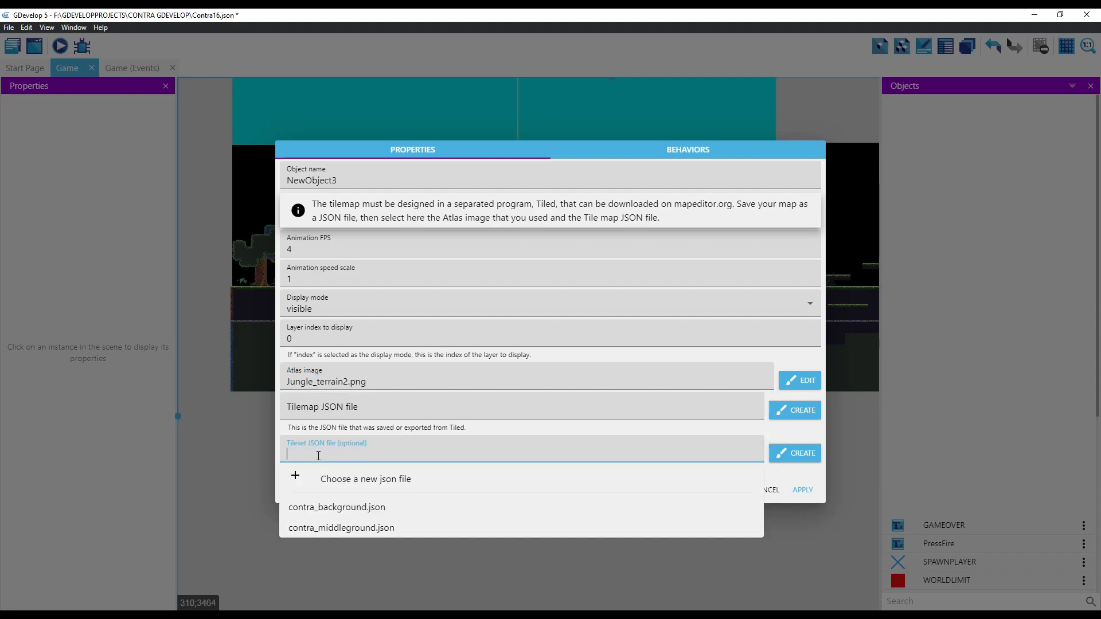
pyautogui.click(325, 408)
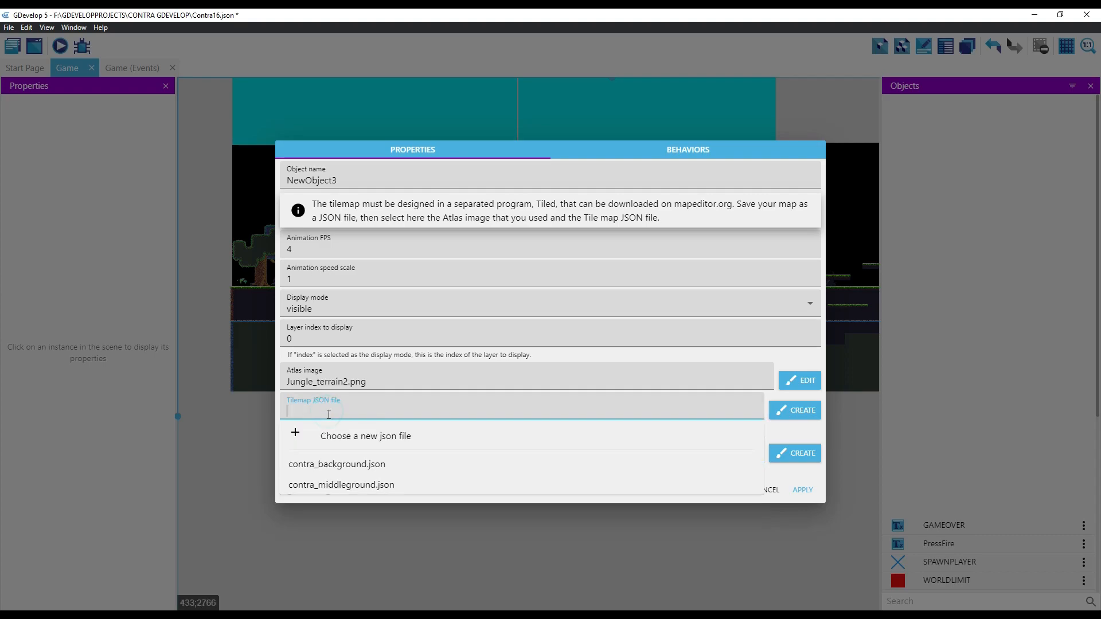
pyautogui.click(334, 442)
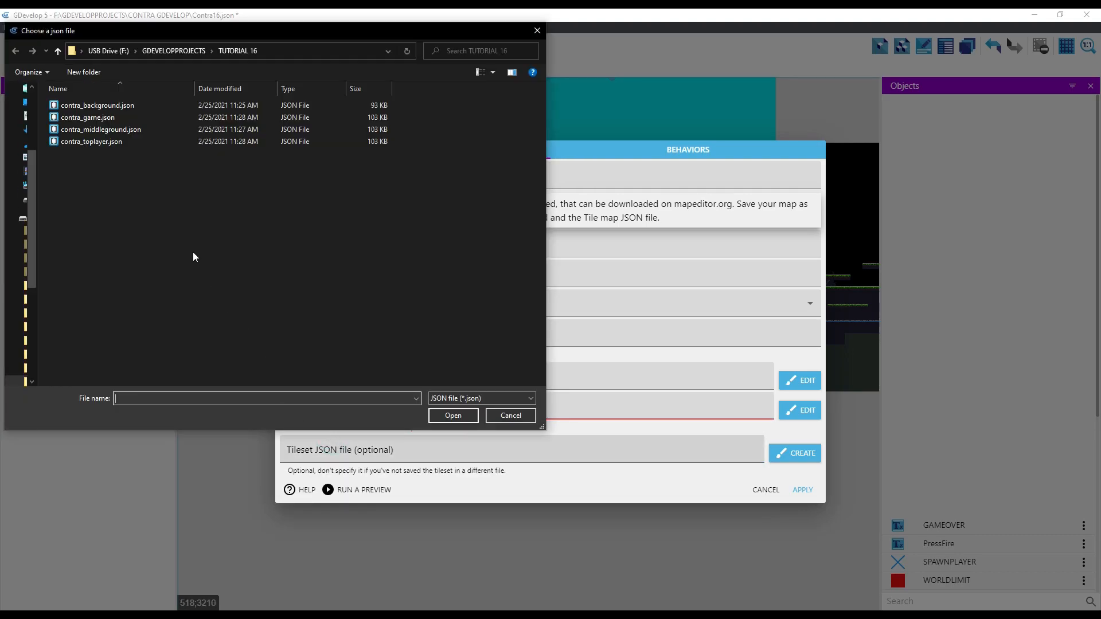
pyautogui.click(102, 108)
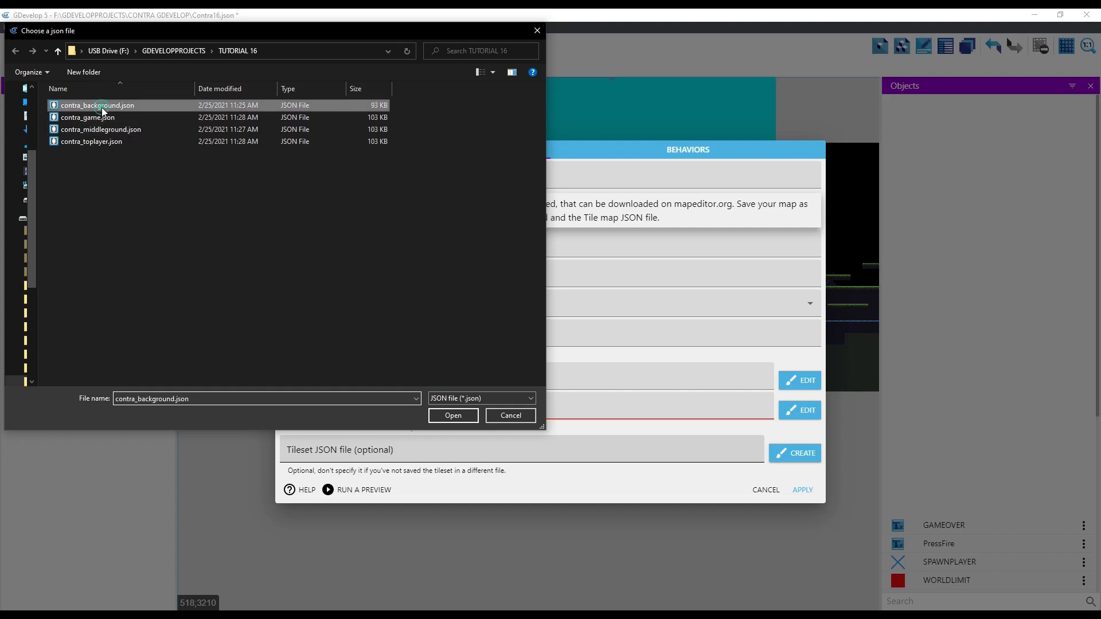
pyautogui.click(453, 416)
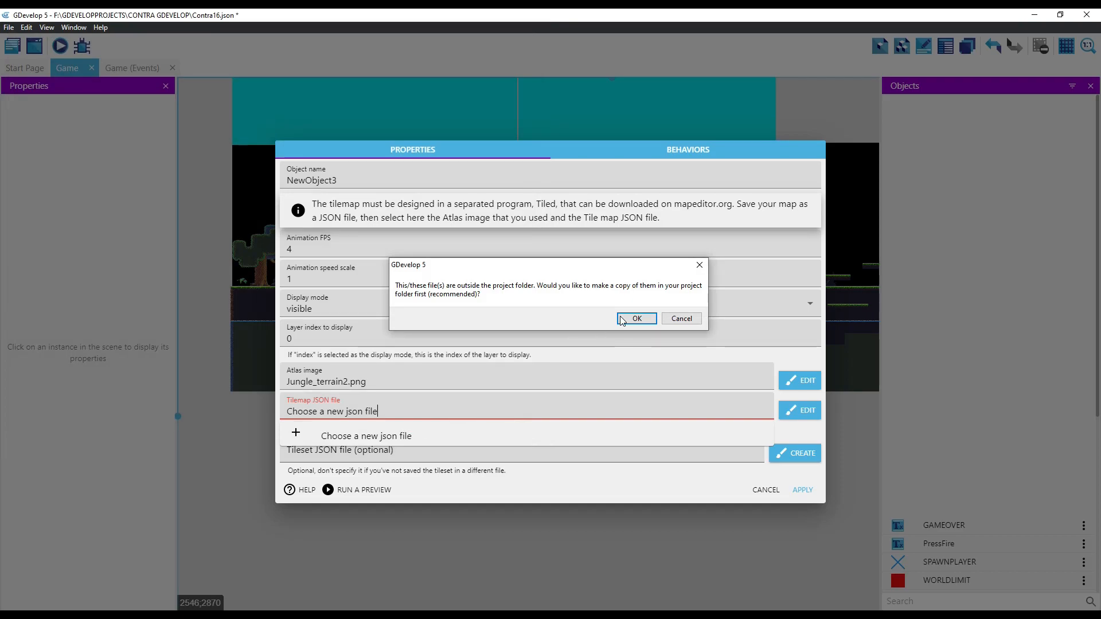
pyautogui.click(636, 319)
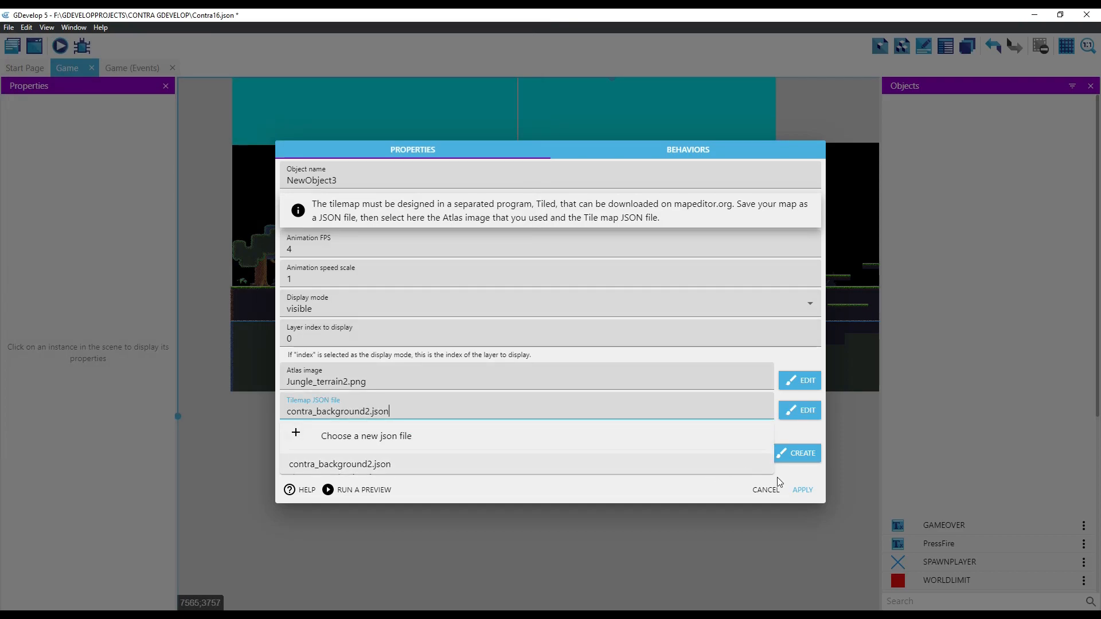
pyautogui.click(803, 491)
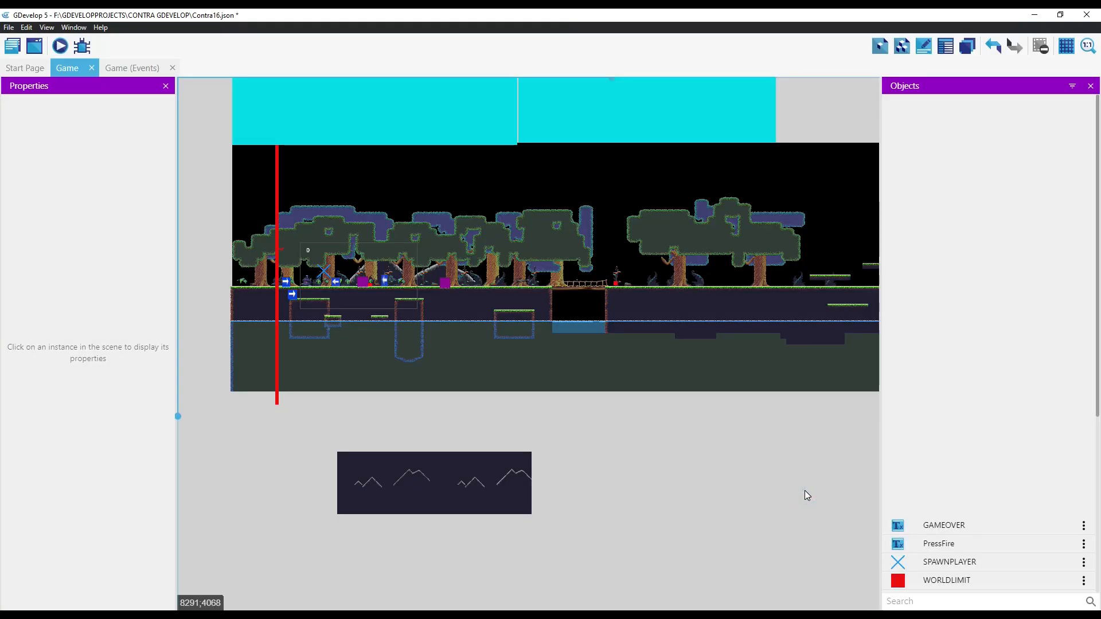
# Step: Move the mountain tilemap directly below the level, lined up with its left edge at about X -1114, Y 2719
pyautogui.click(396, 488)
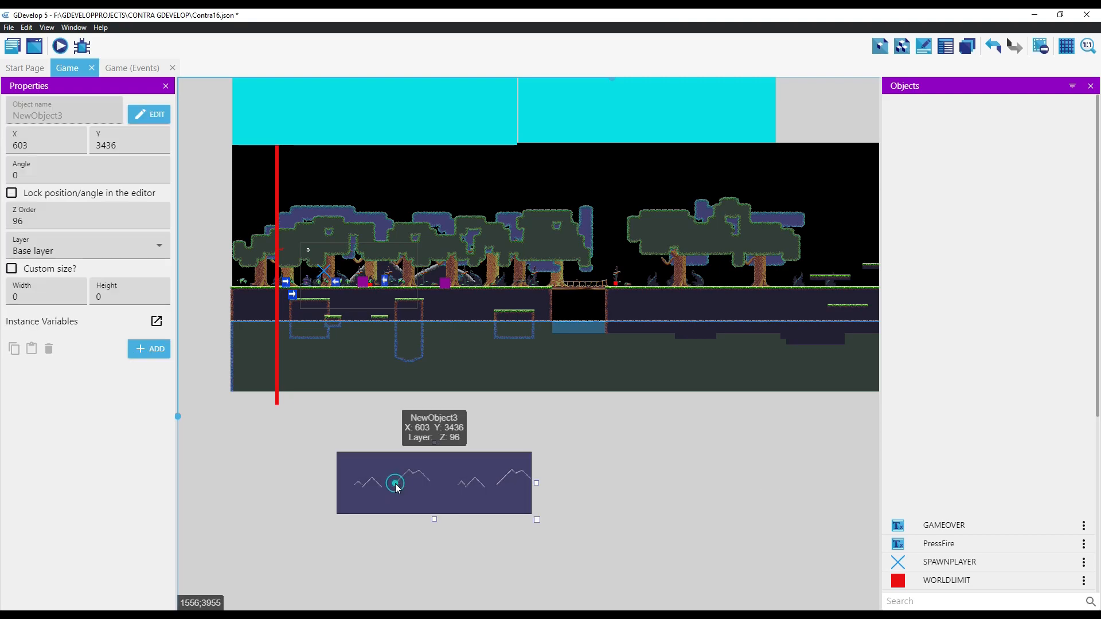
pyautogui.moveTo(393, 484); pyautogui.dragTo(290, 442)
pyautogui.moveTo(495, 479); pyautogui.dragTo(658, 502, button='middle')
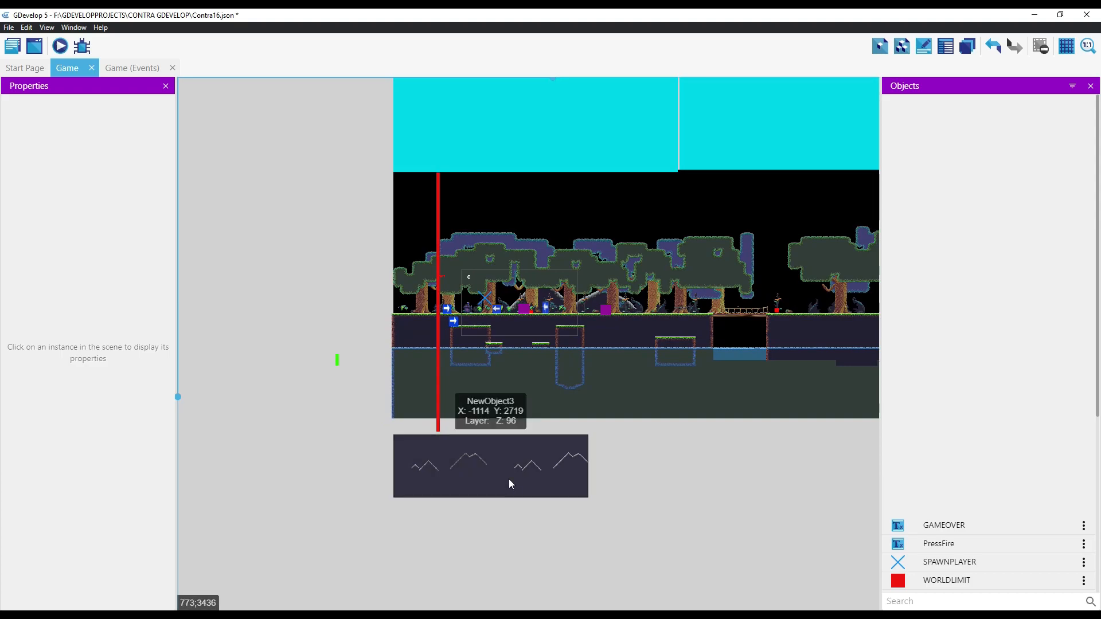
# Step: Enlarge the mountain tilemap proportionally to about 12540 × 4013
pyautogui.click(508, 479)
pyautogui.moveTo(508, 480); pyautogui.dragTo(485, 487, button='middle')
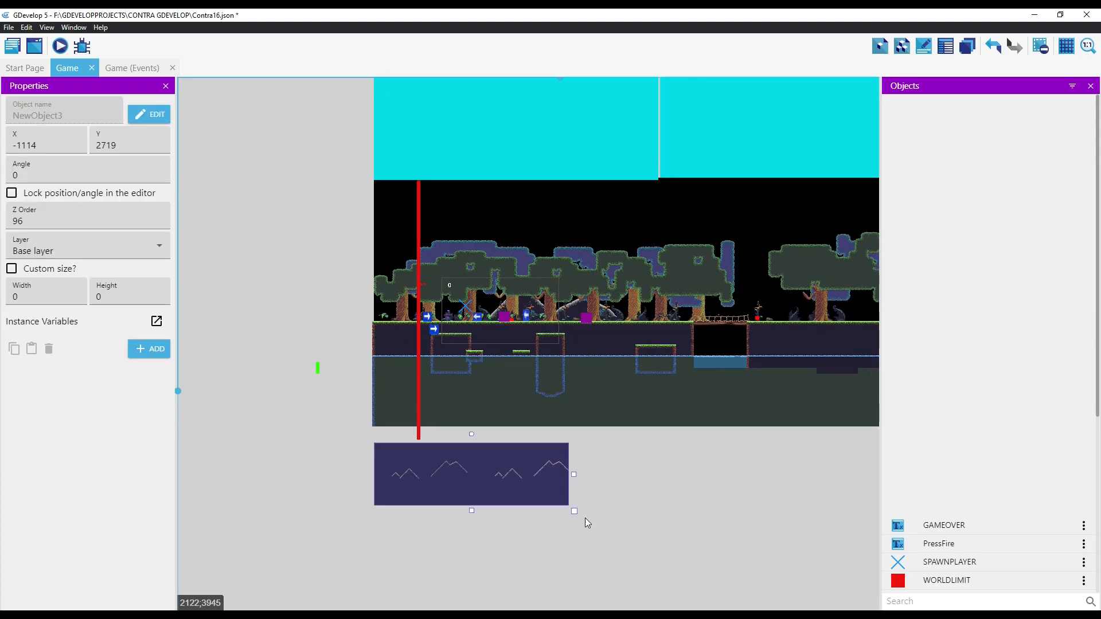
pyautogui.moveTo(574, 512); pyautogui.dragTo(771, 597)
pyautogui.scroll(-10, 529, 352)
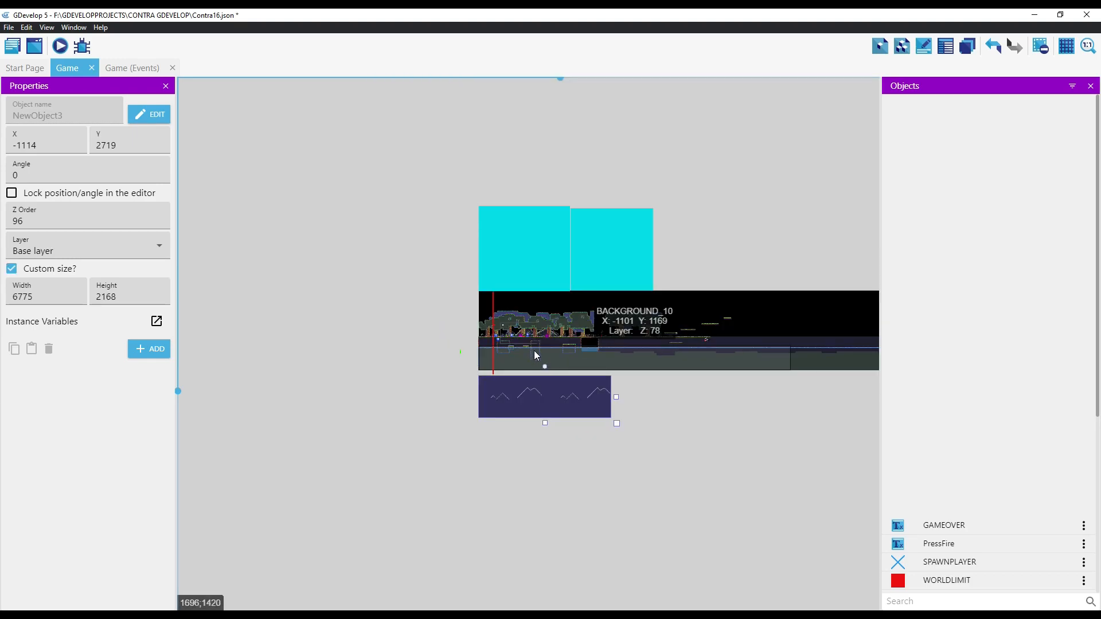
pyautogui.moveTo(617, 425); pyautogui.dragTo(794, 524)
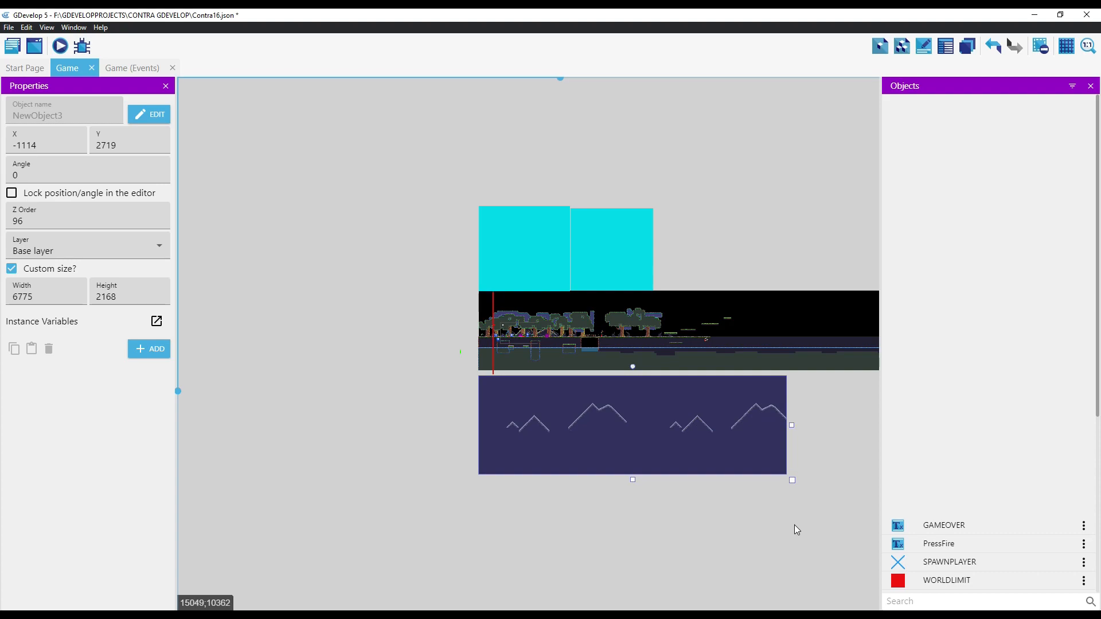
pyautogui.moveTo(795, 525); pyautogui.dragTo(730, 415)
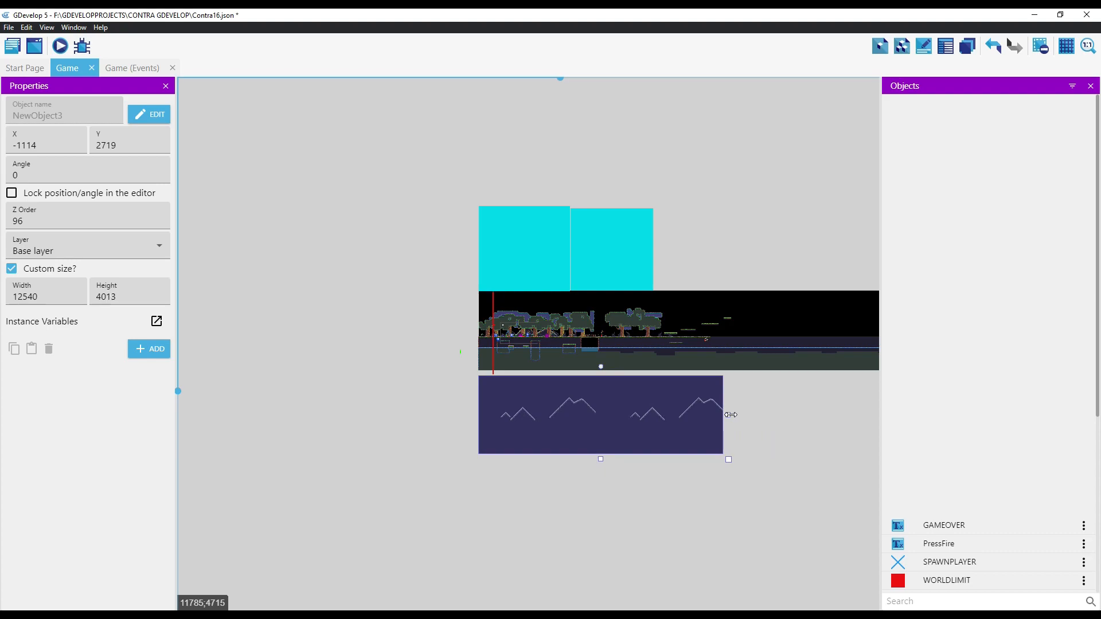
# Step: Assign the mountain tilemap to the GAME BACKGROUND layer
pyautogui.click(35, 248)
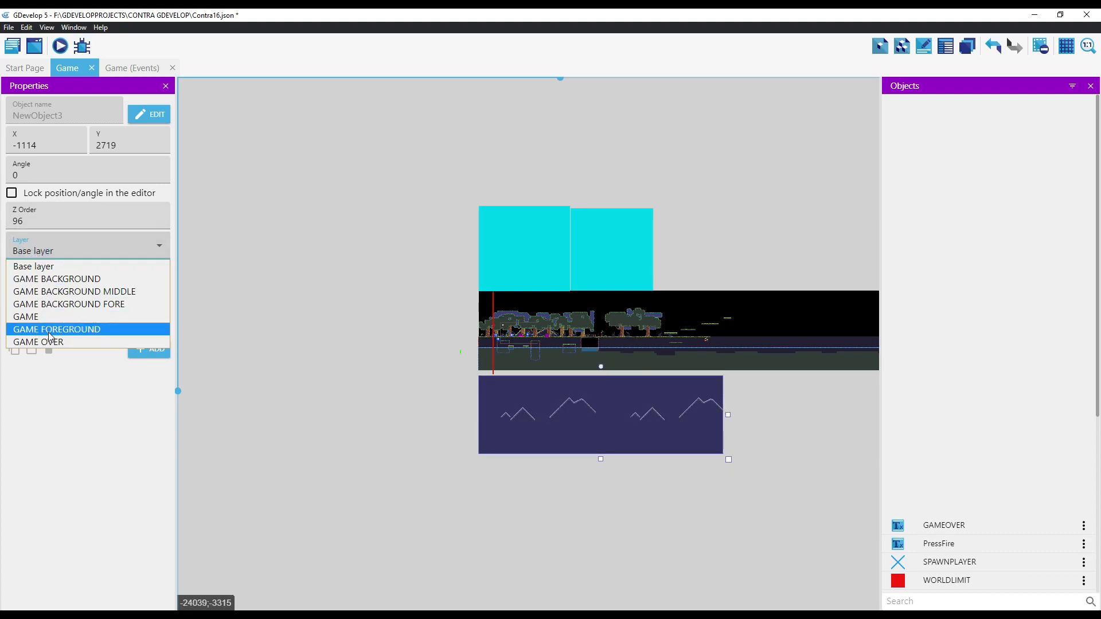
pyautogui.click(61, 279)
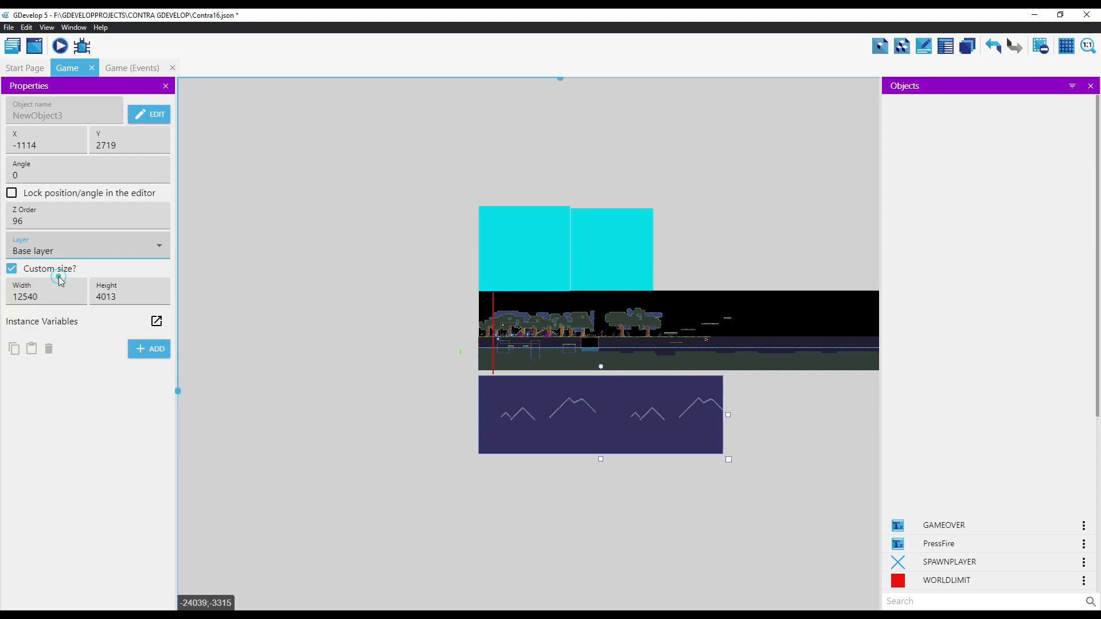
pyautogui.click(554, 428)
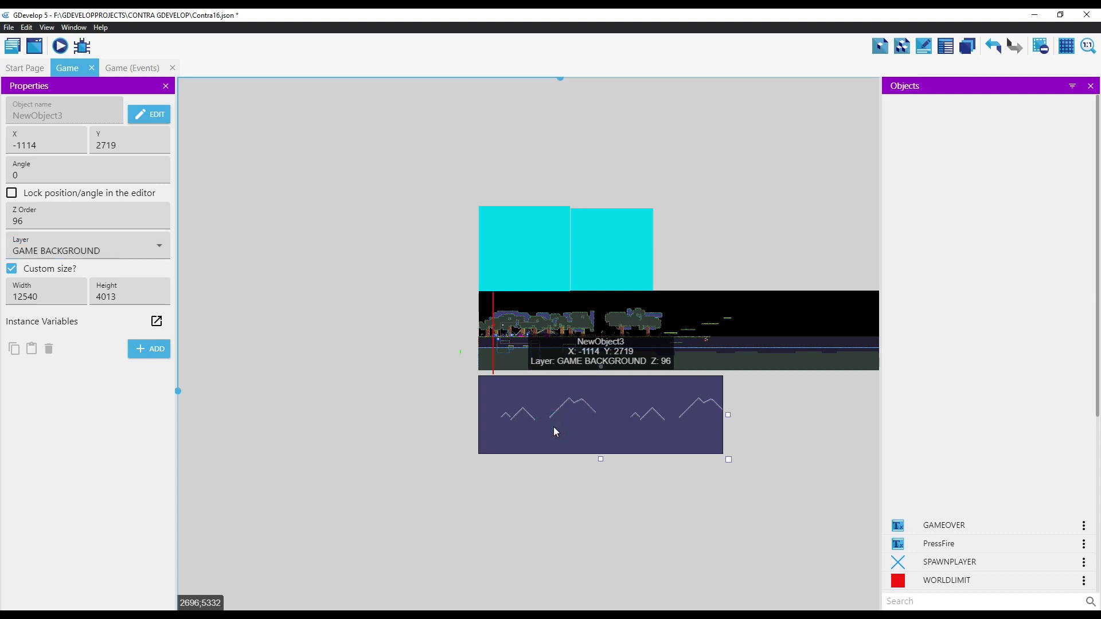
# Step: Insert a second Tilemap object from the experimental object types in the empty area beside the mountain tilemap
pyautogui.rightClick(419, 462)
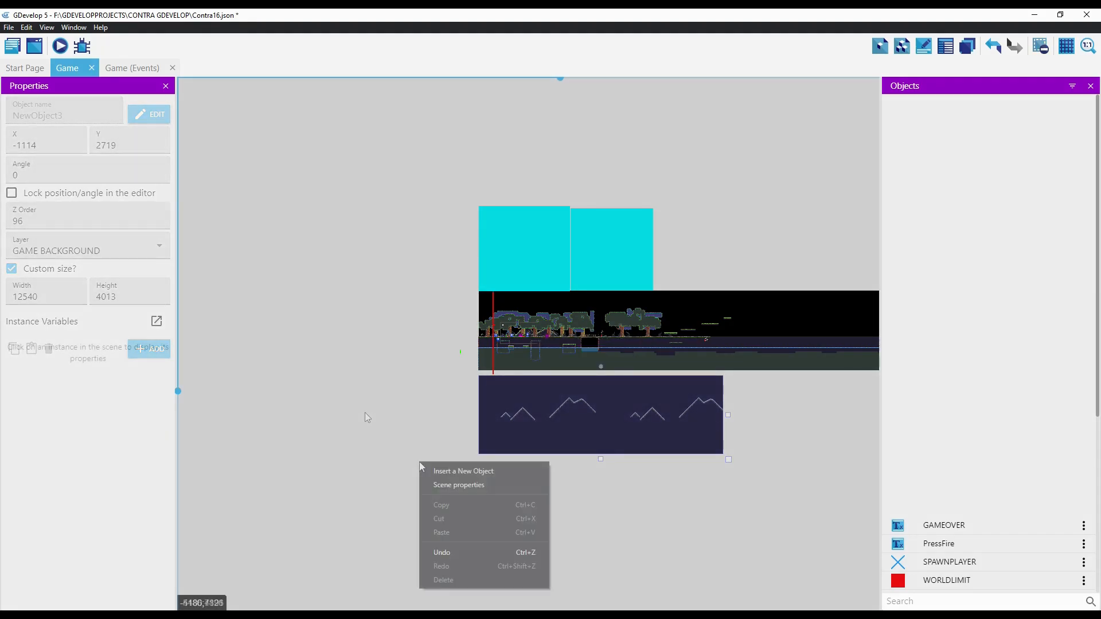
pyautogui.click(459, 472)
pyautogui.click(516, 475)
pyautogui.click(338, 425)
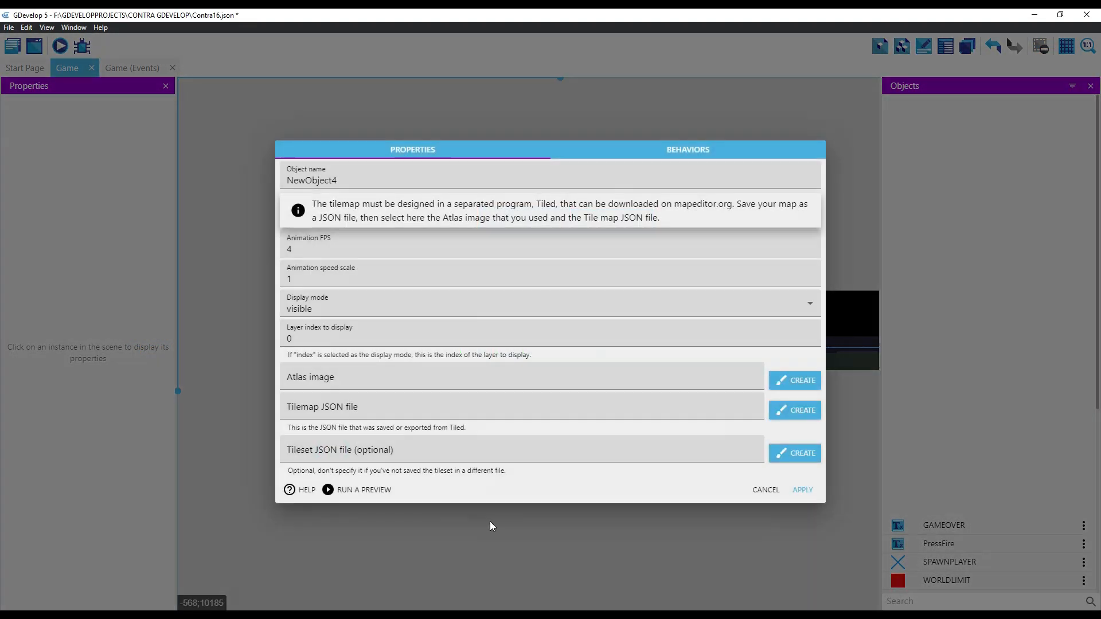
# Step: Set the new tilemap object's atlas image to Jungle_terrain2.png
pyautogui.click(332, 381)
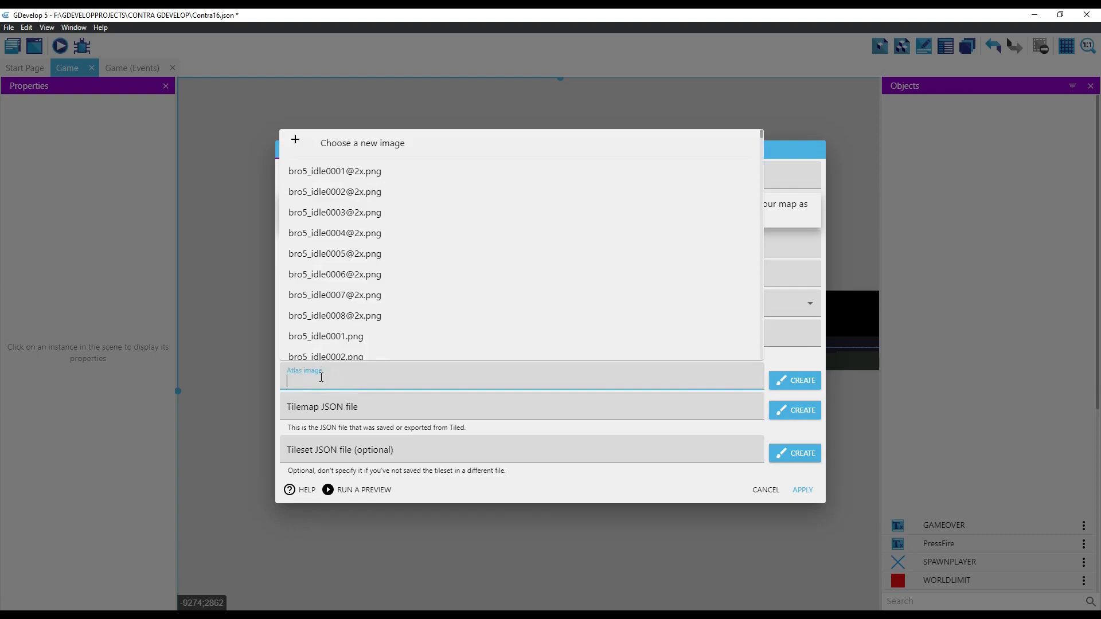
pyautogui.scroll(-5, 763, 161)
pyautogui.moveTo(762, 162); pyautogui.dragTo(758, 358)
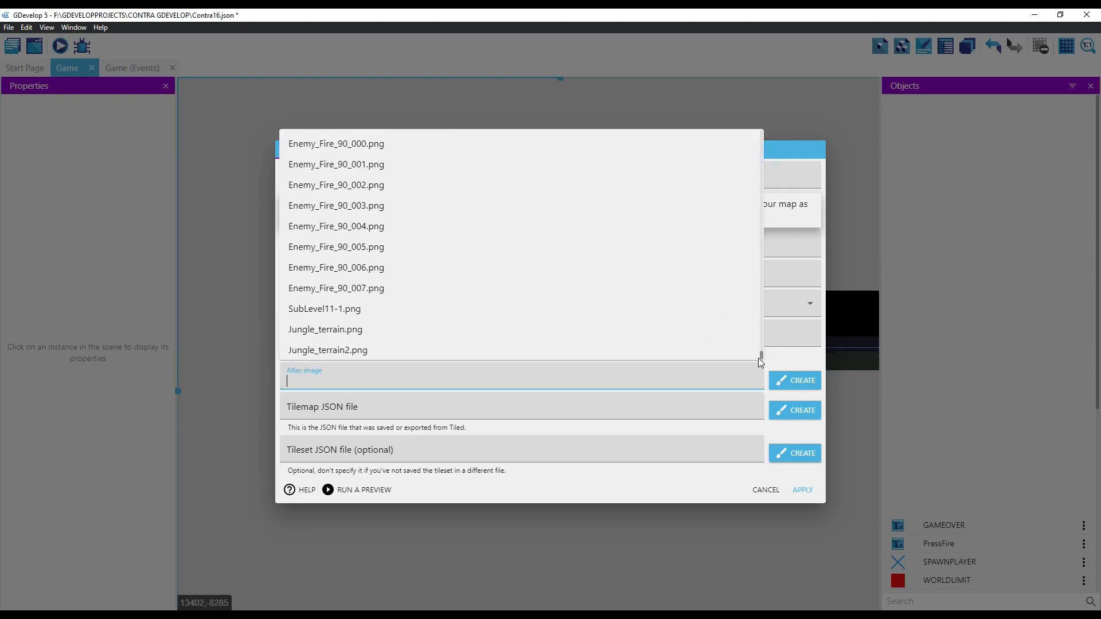
pyautogui.click(334, 348)
# Step: Load contra_middleground.json as the tilemap JSON file, copying it into the project folder, and apply the object settings
pyautogui.click(356, 407)
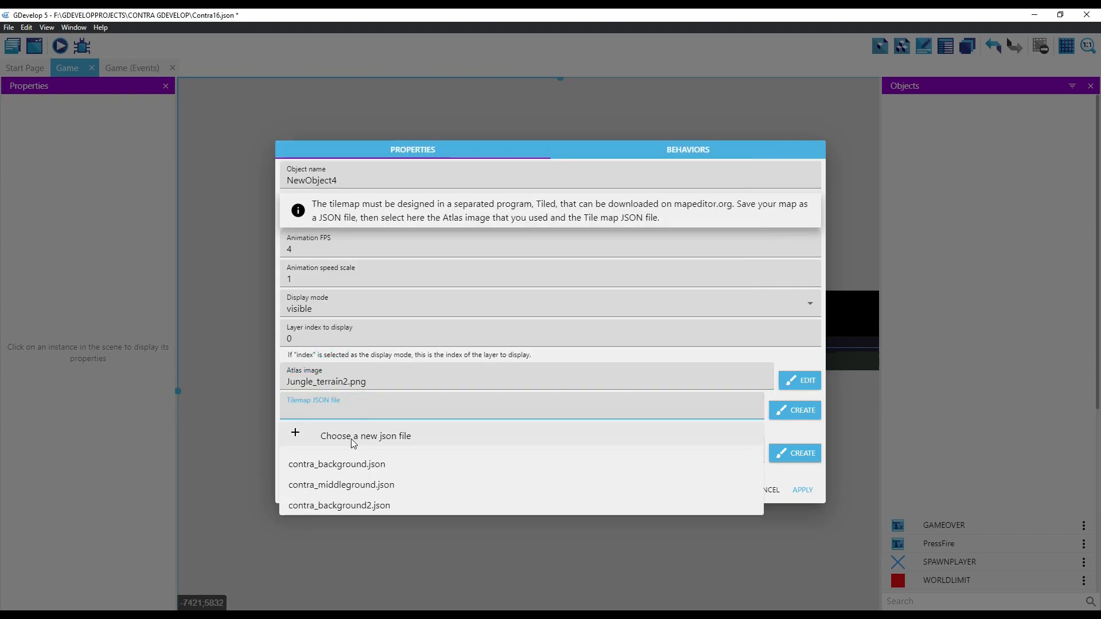
pyautogui.click(353, 435)
pyautogui.click(98, 129)
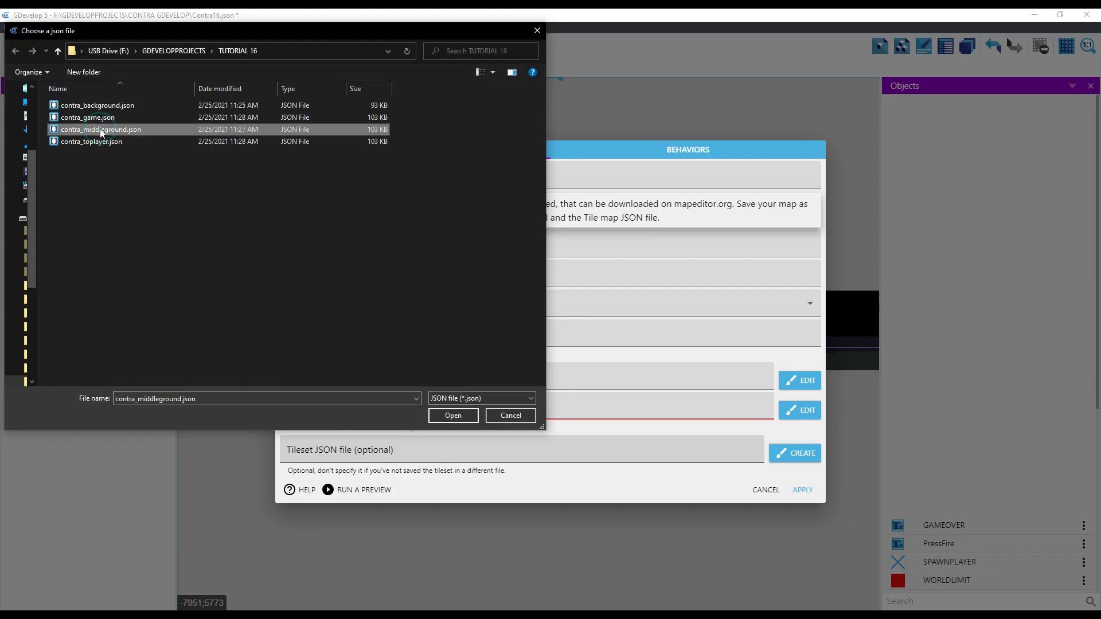
pyautogui.click(453, 415)
pyautogui.click(636, 319)
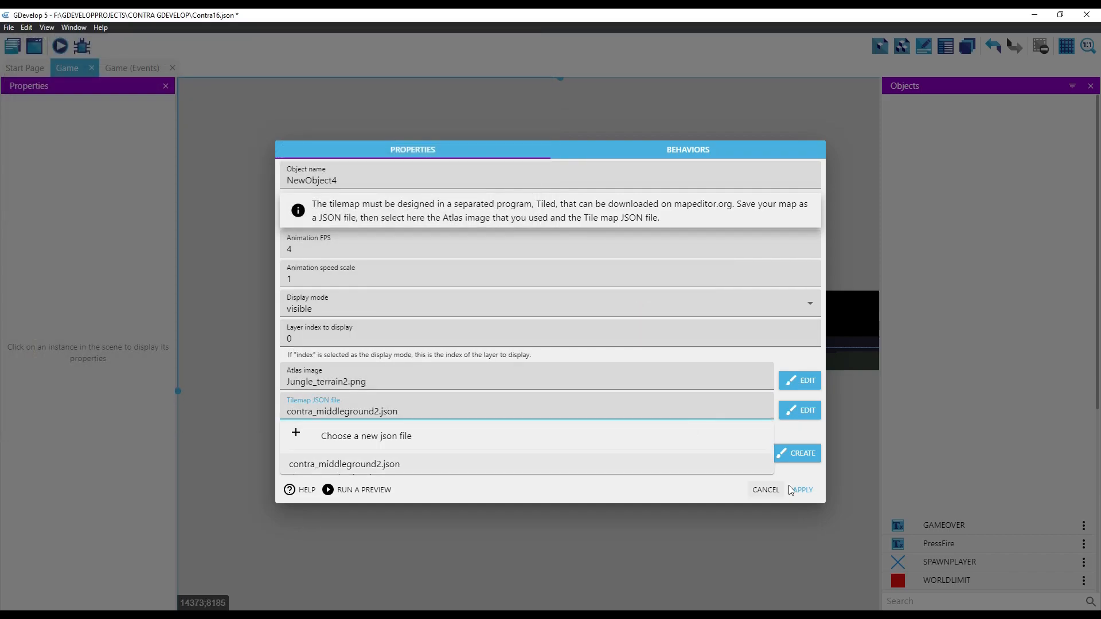
pyautogui.click(804, 492)
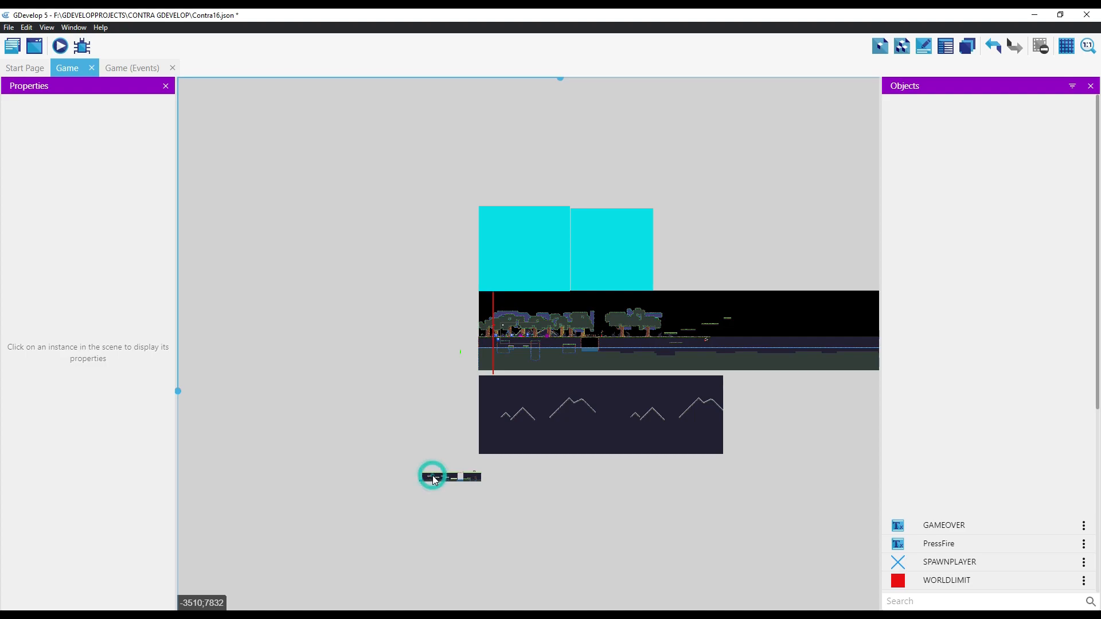
# Step: Enlarge the ground tilemap proportionally to about 13476 × 2426, keeping it below the mountain tilemap
pyautogui.scroll(5, 436, 481)
pyautogui.scroll(-2, 401, 413)
pyautogui.moveTo(265, 380); pyautogui.dragTo(444, 458)
pyautogui.moveTo(228, 346); pyautogui.dragTo(490, 488)
pyautogui.moveTo(429, 404); pyautogui.dragTo(869, 600)
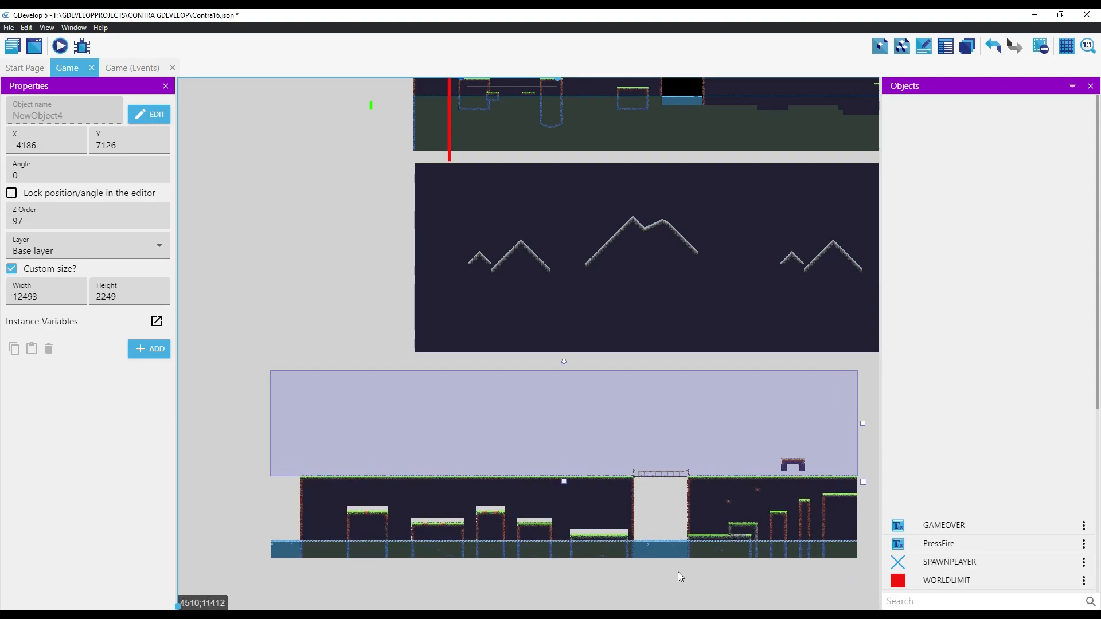
pyautogui.scroll(-5, 677, 556)
pyautogui.scroll(4, 746, 511)
pyautogui.moveTo(762, 443); pyautogui.dragTo(803, 469)
pyautogui.moveTo(728, 428); pyautogui.dragTo(695, 452)
# Step: Place the ground tilemap over the mountain tilemap at about X -1117, Y 2453 and assign it to the GAME layer
pyautogui.click(60, 256)
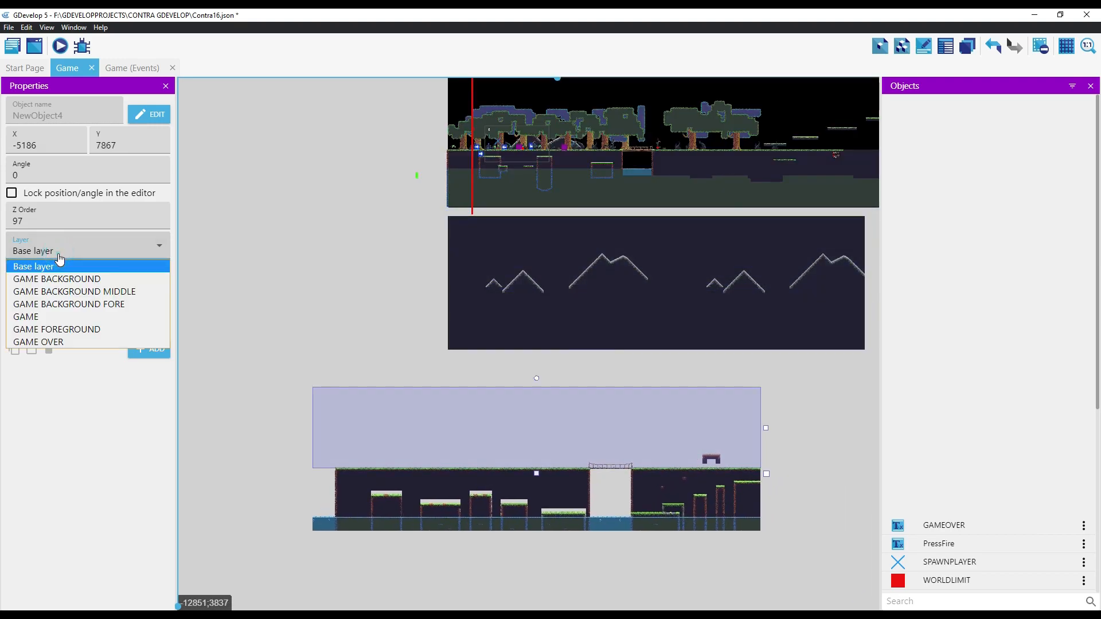
pyautogui.click(74, 291)
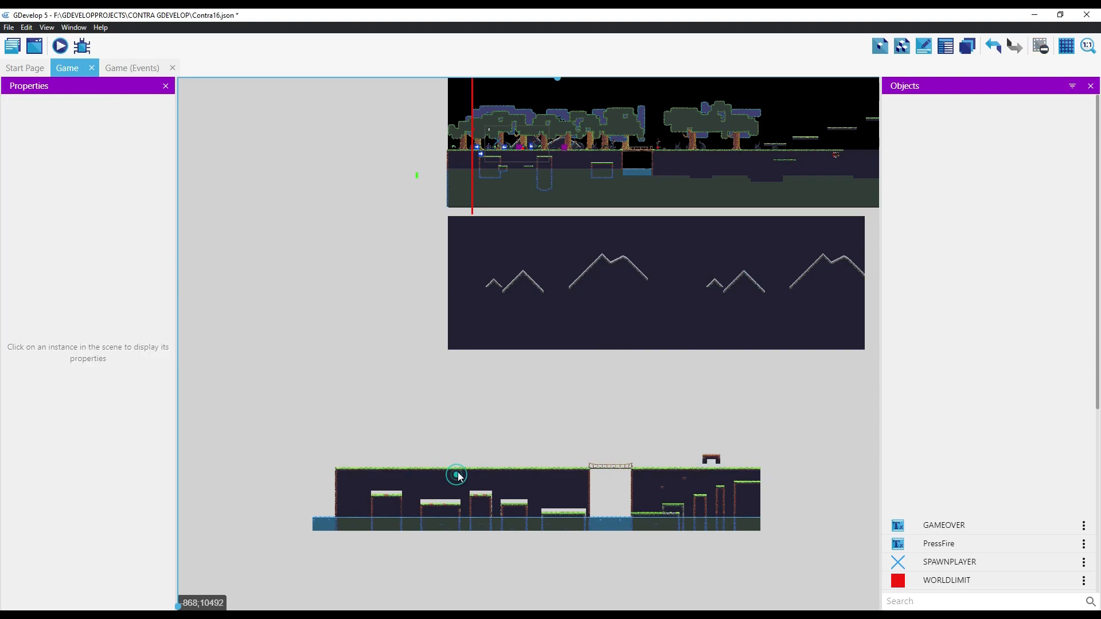
pyautogui.moveTo(356, 425); pyautogui.dragTo(501, 250)
pyautogui.click(86, 250)
pyautogui.click(57, 313)
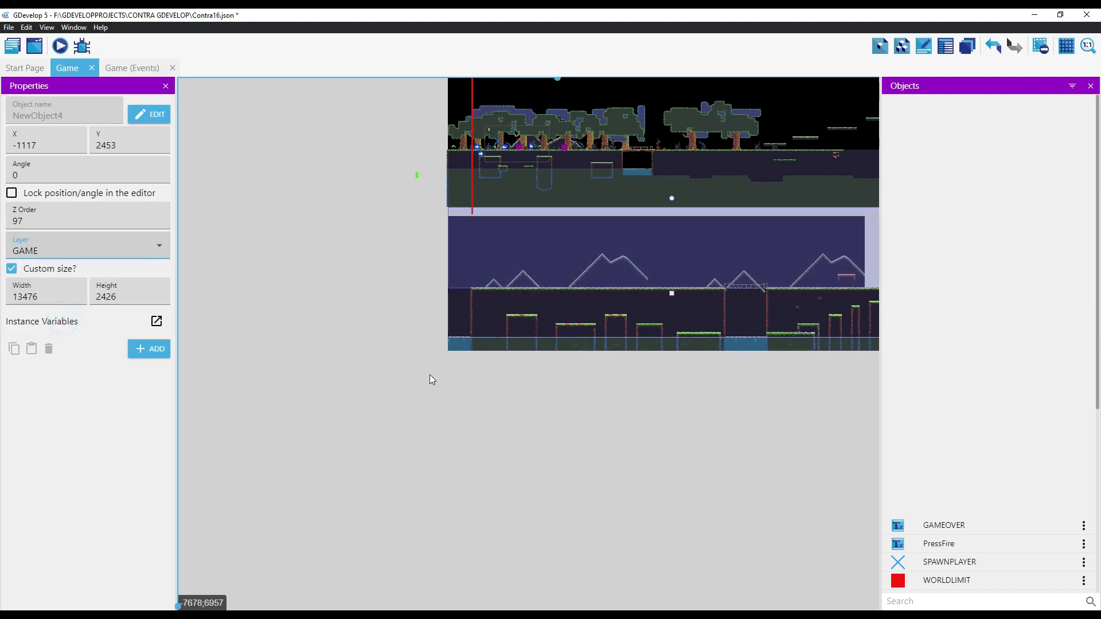
# Step: Insert a third Tilemap object from the experimental object types in the empty area below the ground tilemap
pyautogui.rightClick(331, 533)
pyautogui.rightClick(401, 556)
pyautogui.click(445, 437)
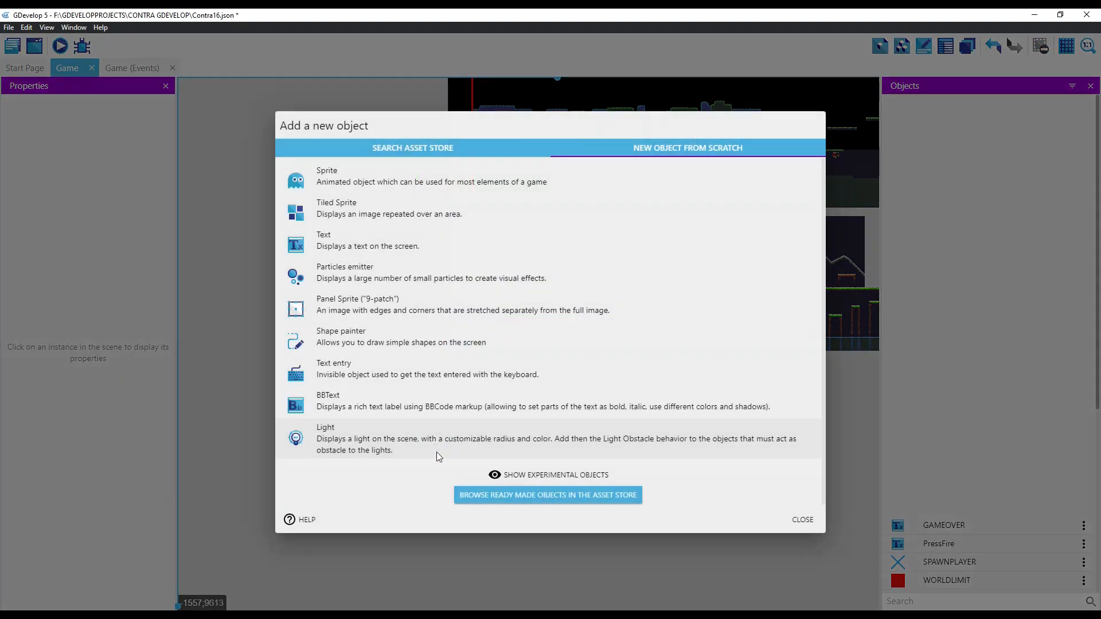
pyautogui.click(550, 475)
pyautogui.click(353, 446)
# Step: Choose Jungle_terrain2.png as the third tilemap's atlas image
pyautogui.click(370, 378)
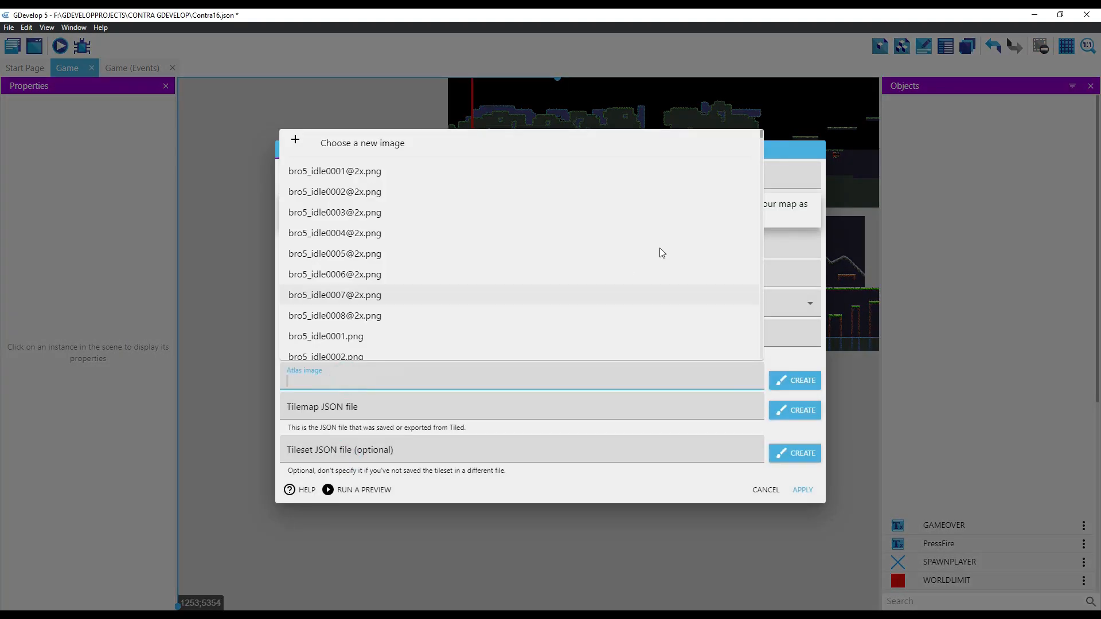
pyautogui.scroll(-5, 627, 270)
pyautogui.click(329, 352)
# Step: Load contra_middleground.json from the TUTORIAL 16 folder into the third tilemap, copy it into the project folder, and apply the settings
pyautogui.click(321, 406)
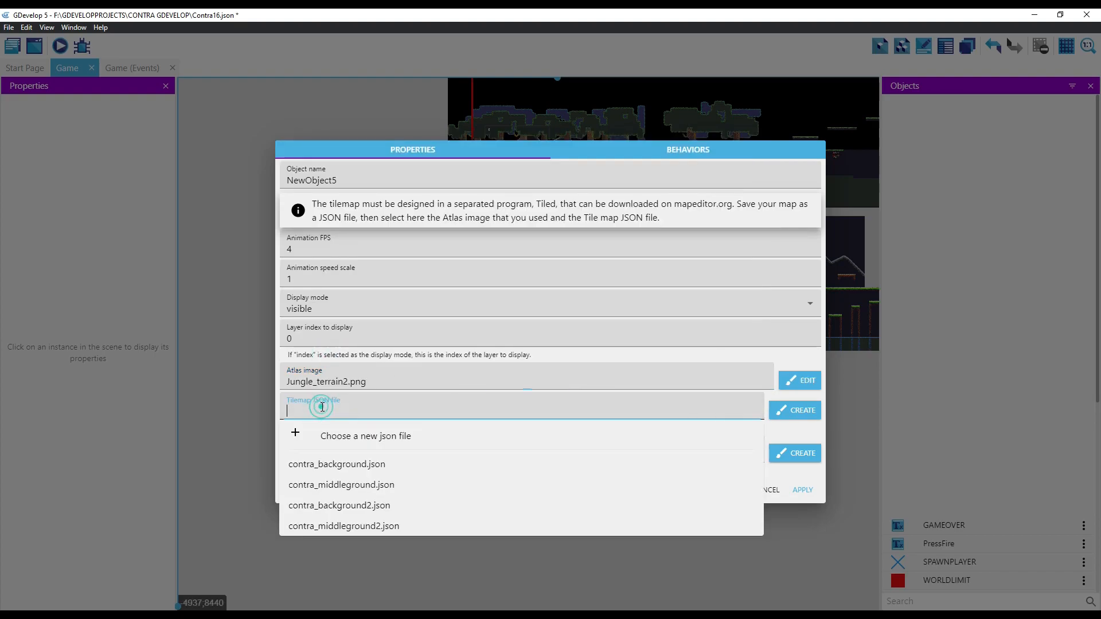
pyautogui.click(358, 433)
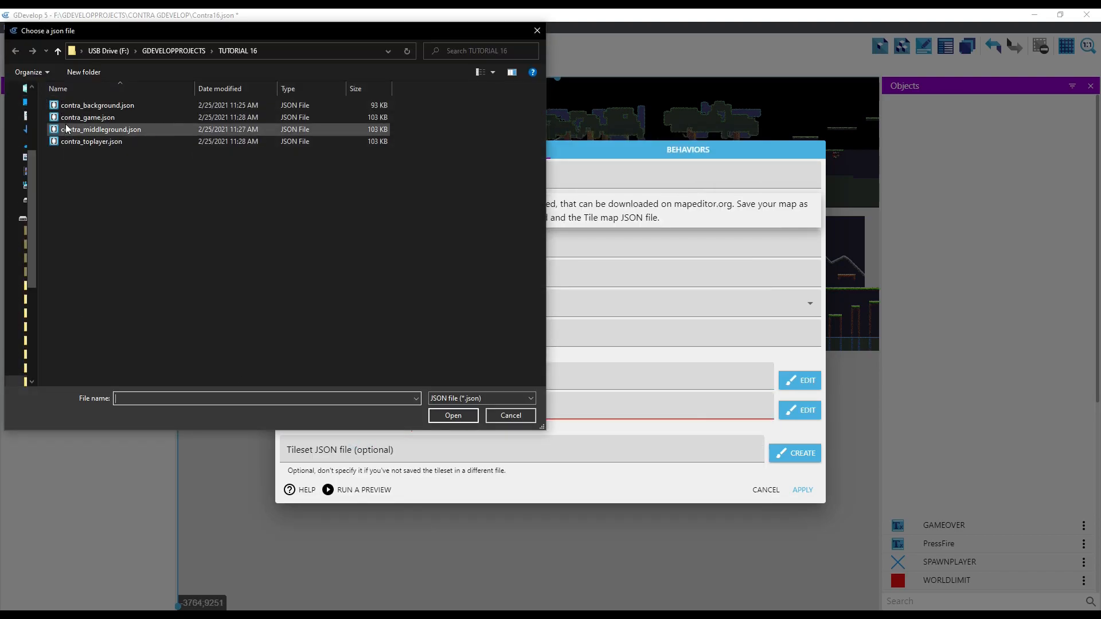
pyautogui.click(100, 129)
pyautogui.click(455, 419)
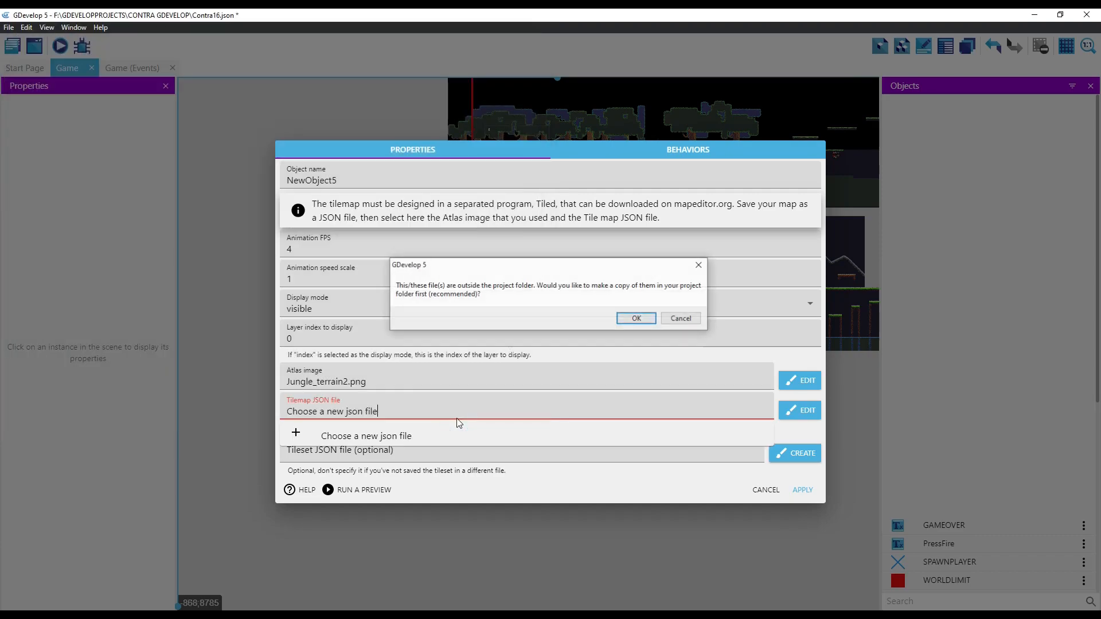
pyautogui.click(636, 319)
pyautogui.click(802, 490)
# Step: Enlarge the tree tilemap to about 10340 × 1985 and assign it to the GAME BACKGROUND FORE layer
pyautogui.click(461, 557)
pyautogui.moveTo(520, 572); pyautogui.dragTo(753, 610)
pyautogui.moveTo(549, 583); pyautogui.dragTo(529, 472)
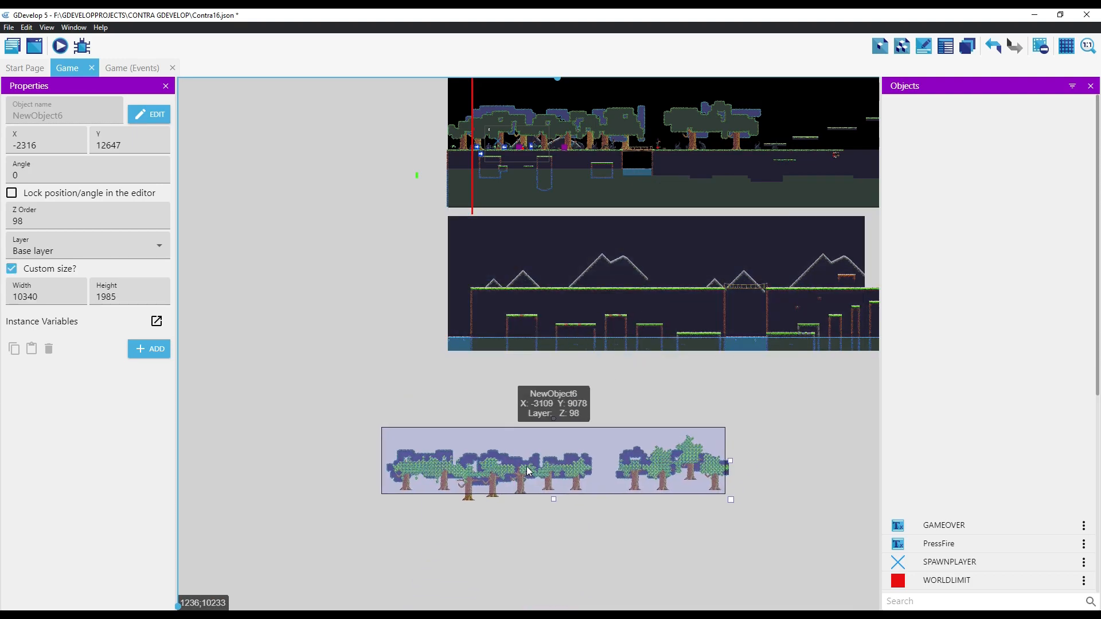
pyautogui.click(86, 251)
pyautogui.click(52, 303)
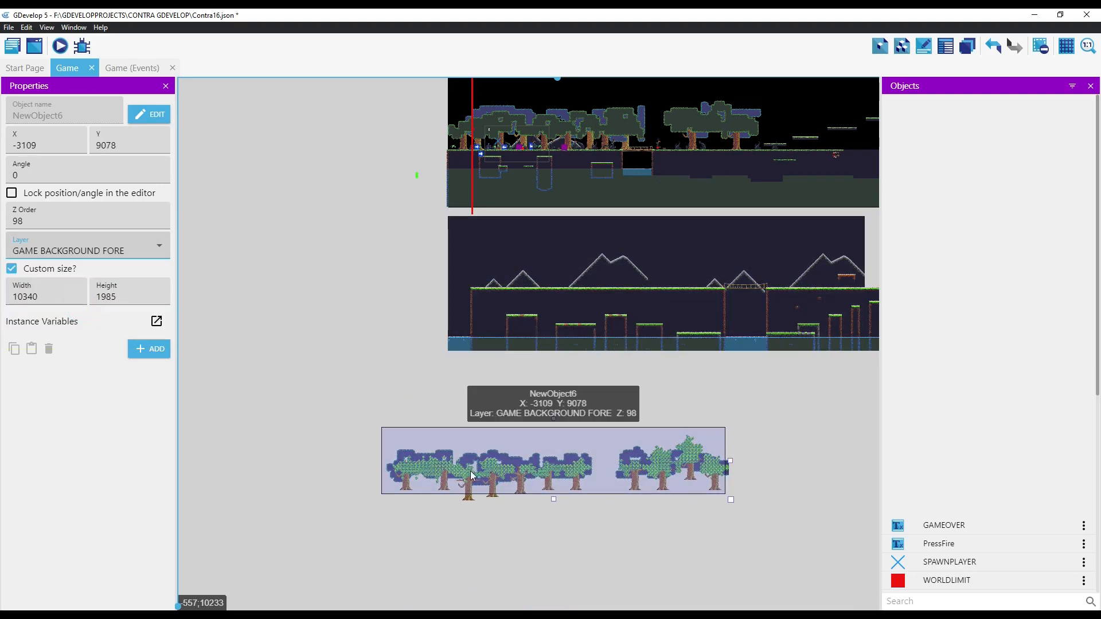
# Step: Place the tree tilemap on the ground tilemap's grass surface and enlarge it slightly
pyautogui.moveTo(542, 262); pyautogui.dragTo(562, 274)
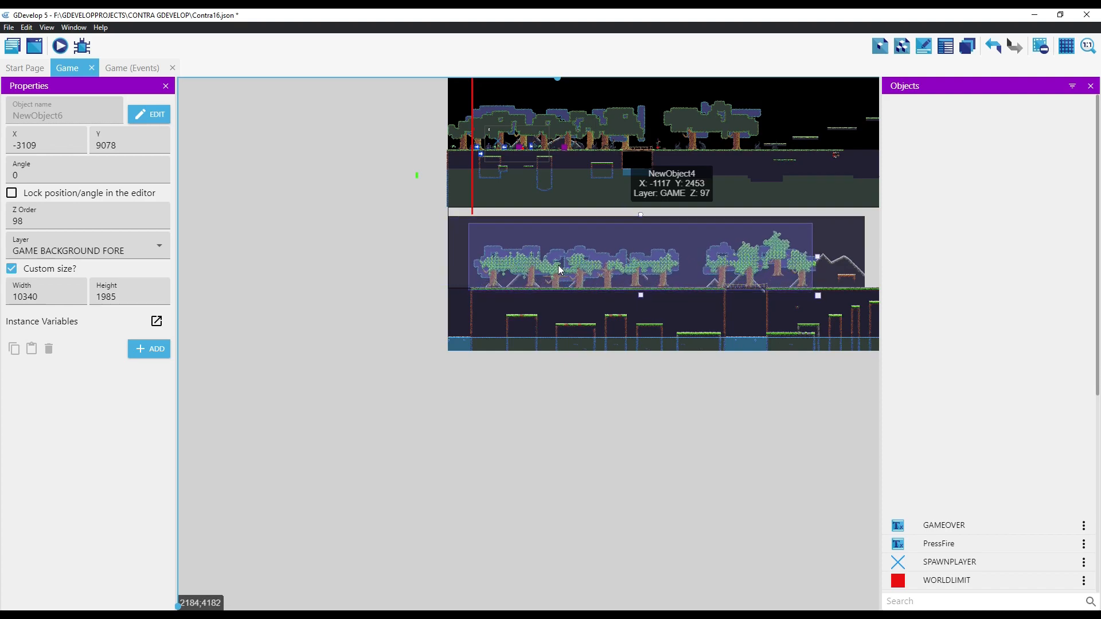
pyautogui.moveTo(818, 297); pyautogui.dragTo(840, 300)
pyautogui.click(758, 402)
# Step: Move the mountain and ground tilemaps clear of the trees and enlarge the tree tilemap proportionally
pyautogui.keyDown('shift'); pyautogui.hscroll(5, 758, 402); pyautogui.keyUp('shift')
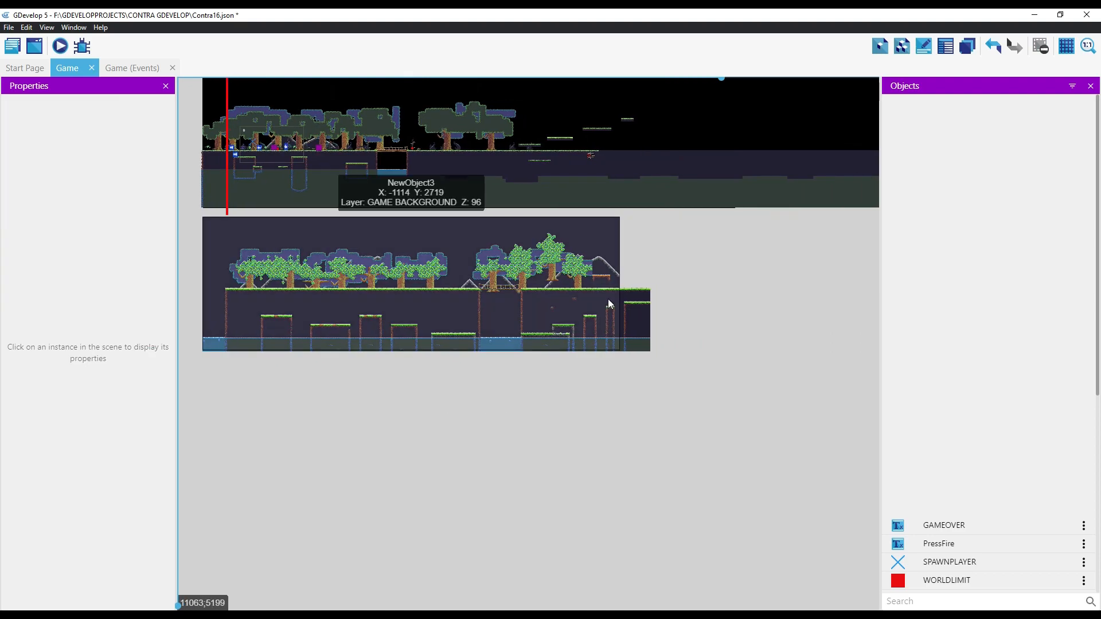
pyautogui.click(636, 286)
pyautogui.moveTo(667, 307); pyautogui.dragTo(664, 304)
pyautogui.moveTo(600, 325); pyautogui.dragTo(576, 548)
pyautogui.moveTo(630, 327); pyautogui.dragTo(648, 374)
pyautogui.moveTo(637, 270); pyautogui.dragTo(659, 415)
pyautogui.click(579, 275)
pyautogui.keyDown('shift'); pyautogui.moveTo(594, 299); pyautogui.dragTo(636, 338); pyautogui.keyUp('shift')
# Step: Move the ground and mountain tilemaps back up to the trees and enlarge the mountain tilemap to about 14281 × 4570
pyautogui.click(647, 455)
pyautogui.moveTo(658, 380); pyautogui.dragTo(612, 237)
pyautogui.moveTo(556, 459); pyautogui.dragTo(556, 250)
pyautogui.keyDown('shift'); pyautogui.moveTo(602, 368); pyautogui.dragTo(652, 354); pyautogui.keyUp('shift')
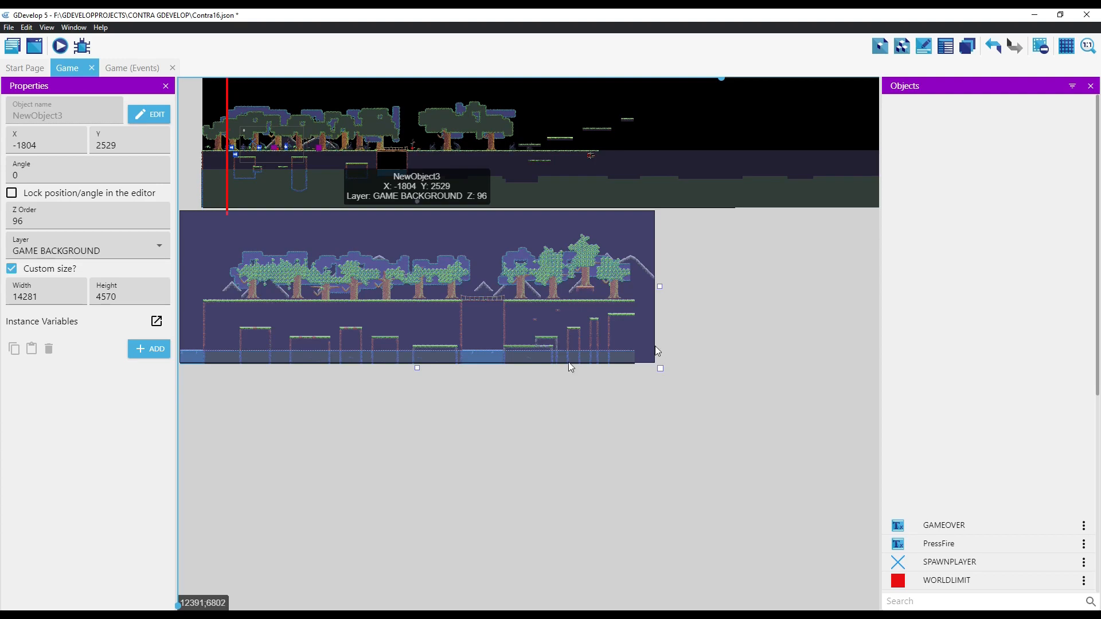
pyautogui.scroll(5, 356, 314)
pyautogui.click(769, 447)
pyautogui.click(744, 307)
pyautogui.click(759, 304)
pyautogui.click(780, 333)
pyautogui.click(767, 387)
pyautogui.click(764, 388)
pyautogui.click(754, 362)
pyautogui.doubleClick(742, 290)
pyautogui.click(768, 489)
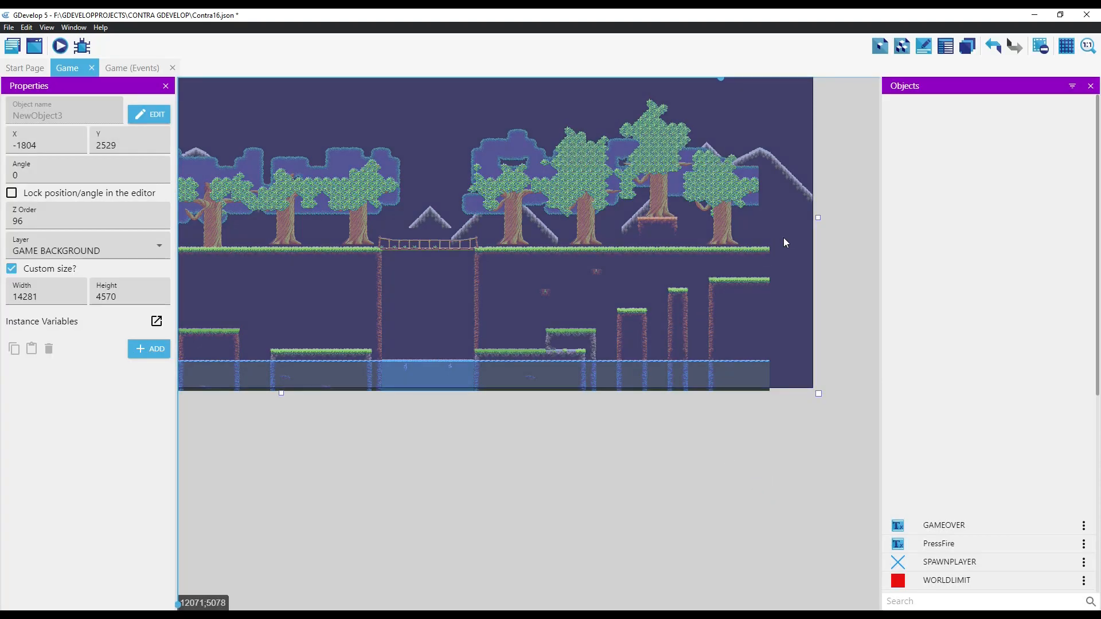
# Step: Nudge the ground tilemap to about X -1790, Y 2763 and place the mountain tilemap behind it at about X -2242, Y 2521
pyautogui.moveTo(790, 229); pyautogui.dragTo(762, 599)
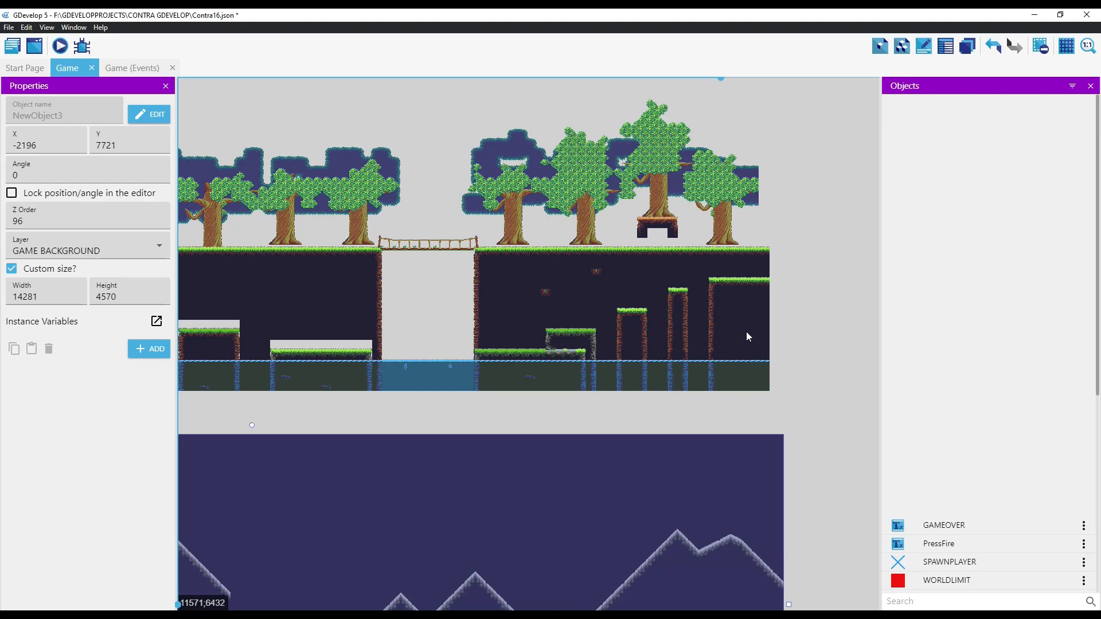
pyautogui.click(745, 331)
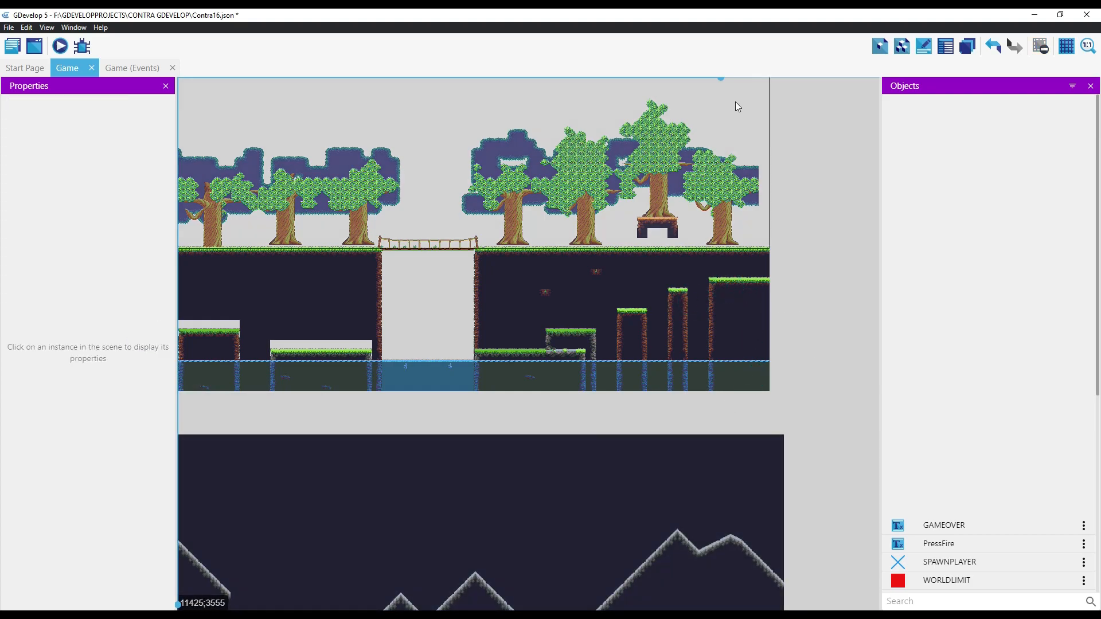
pyautogui.click(752, 120)
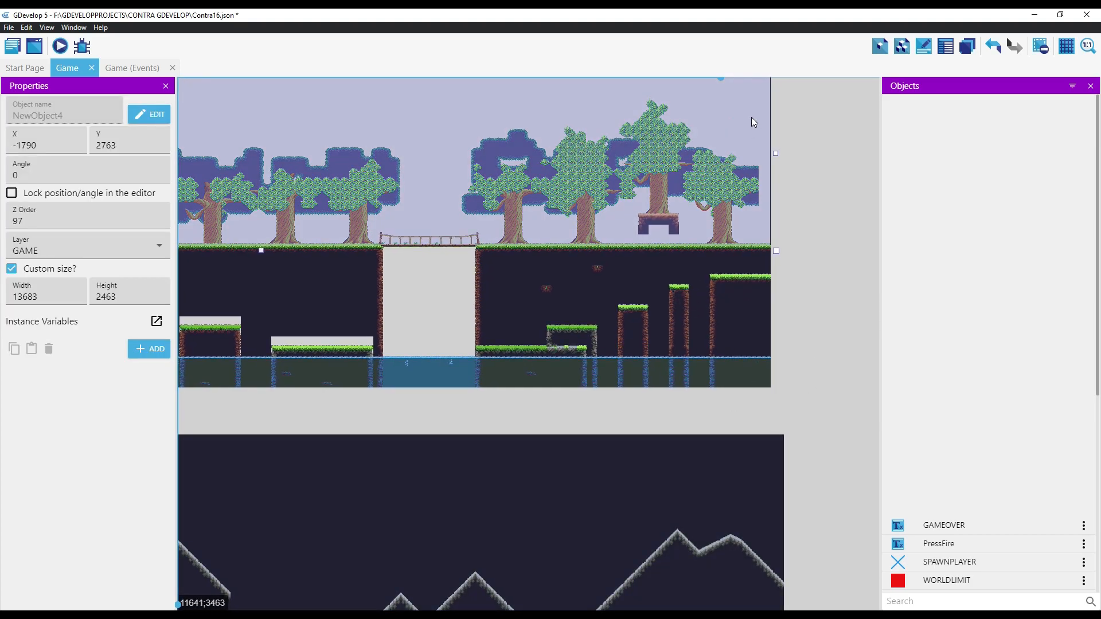
pyautogui.moveTo(744, 459); pyautogui.dragTo(741, 89)
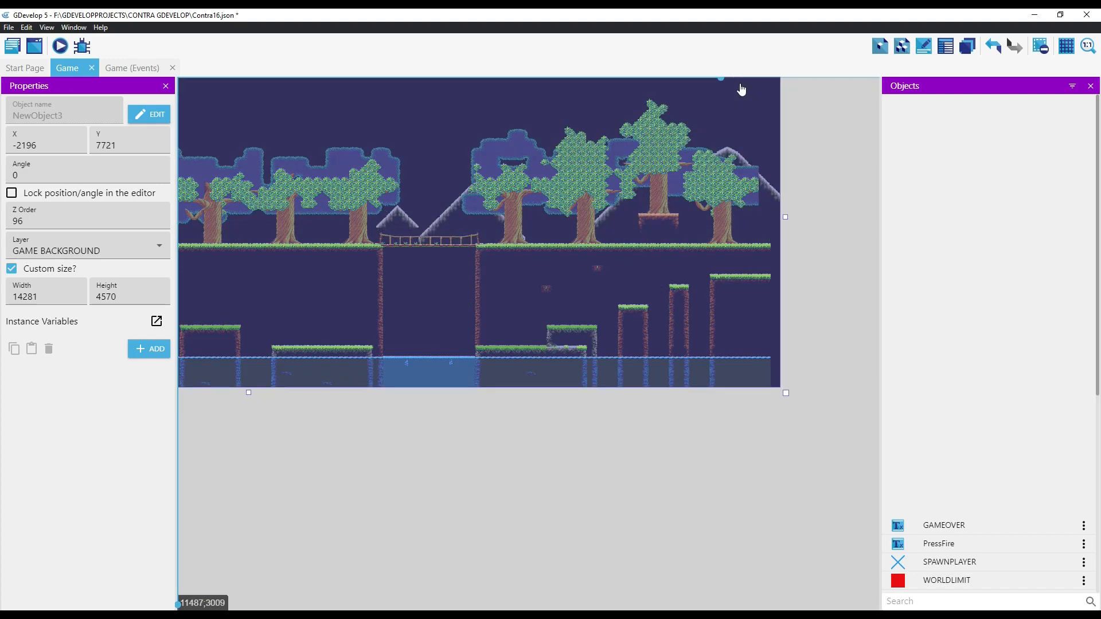
# Step: Insert a fourth Tilemap object from the experimental object types in the empty area below the assembled level
pyautogui.moveTo(403, 406); pyautogui.dragTo(704, 405, button='middle')
pyautogui.moveTo(345, 425); pyautogui.dragTo(351, 524, button='middle')
pyautogui.scroll(1, 373, 528)
pyautogui.scroll(-2, 434, 496)
pyautogui.rightClick(451, 502)
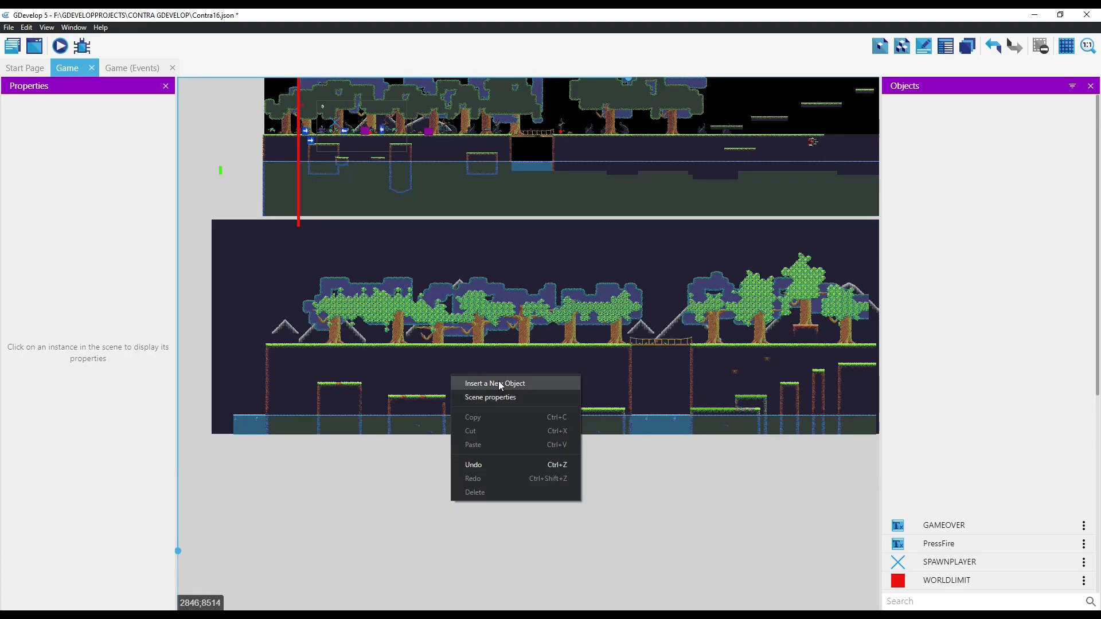
pyautogui.click(495, 385)
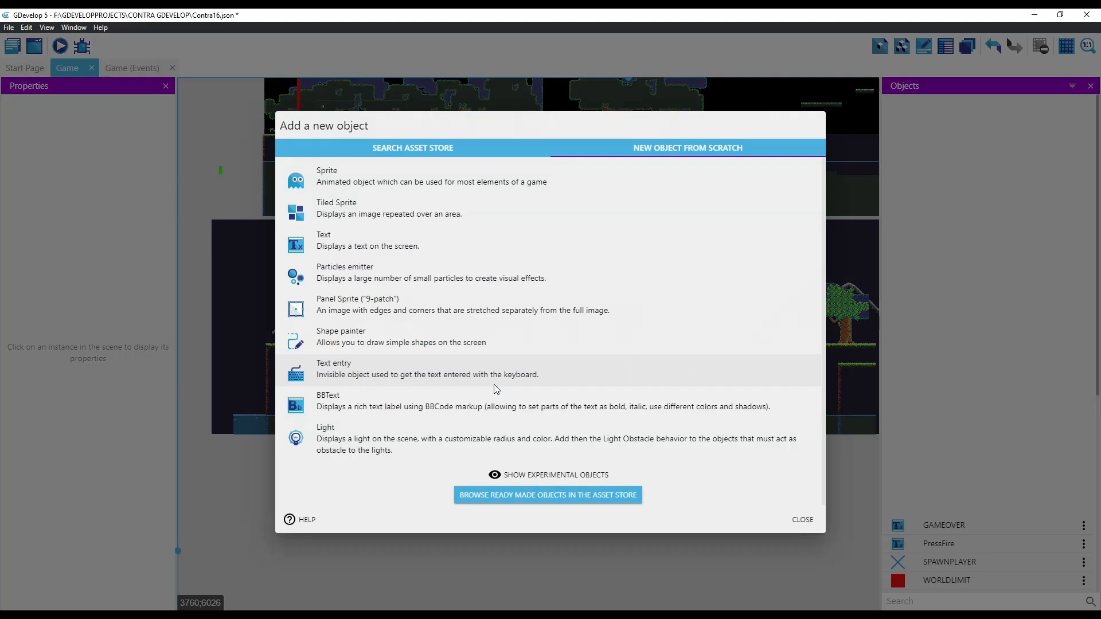
pyautogui.click(533, 473)
pyautogui.click(353, 456)
# Step: Choose Jungle_terrain2.png as the fourth tilemap's atlas image
pyautogui.click(344, 380)
pyautogui.scroll(-10, 344, 344)
pyautogui.click(344, 351)
# Step: Load contra_toplayer.json as the fourth tilemap's JSON file, copying it into the project folder, and apply the settings
pyautogui.click(344, 406)
pyautogui.click(345, 431)
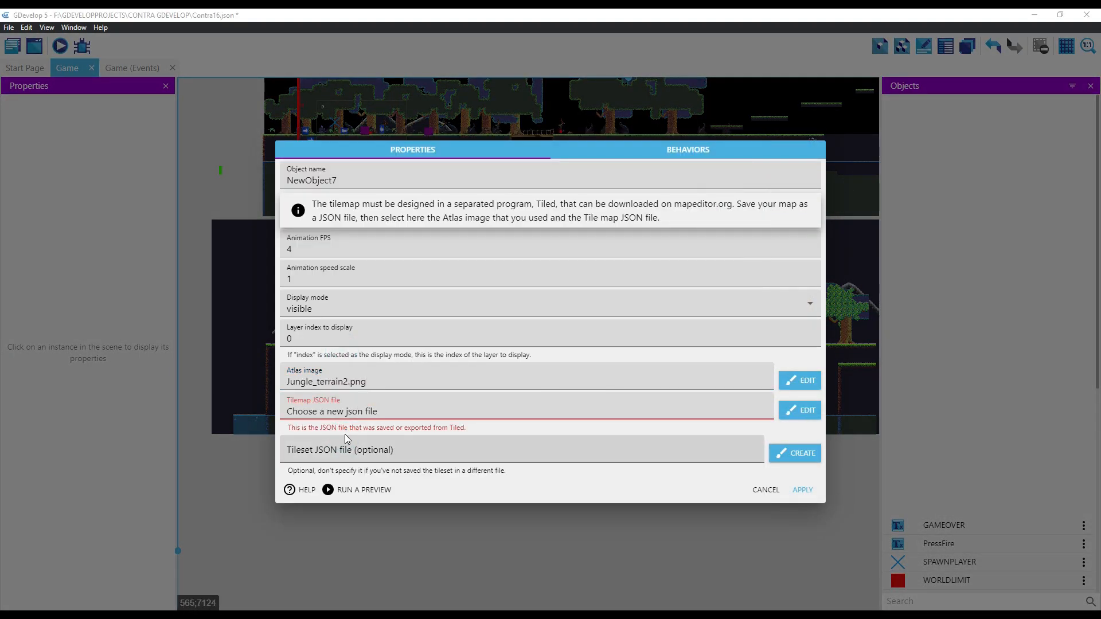
pyautogui.click(99, 141)
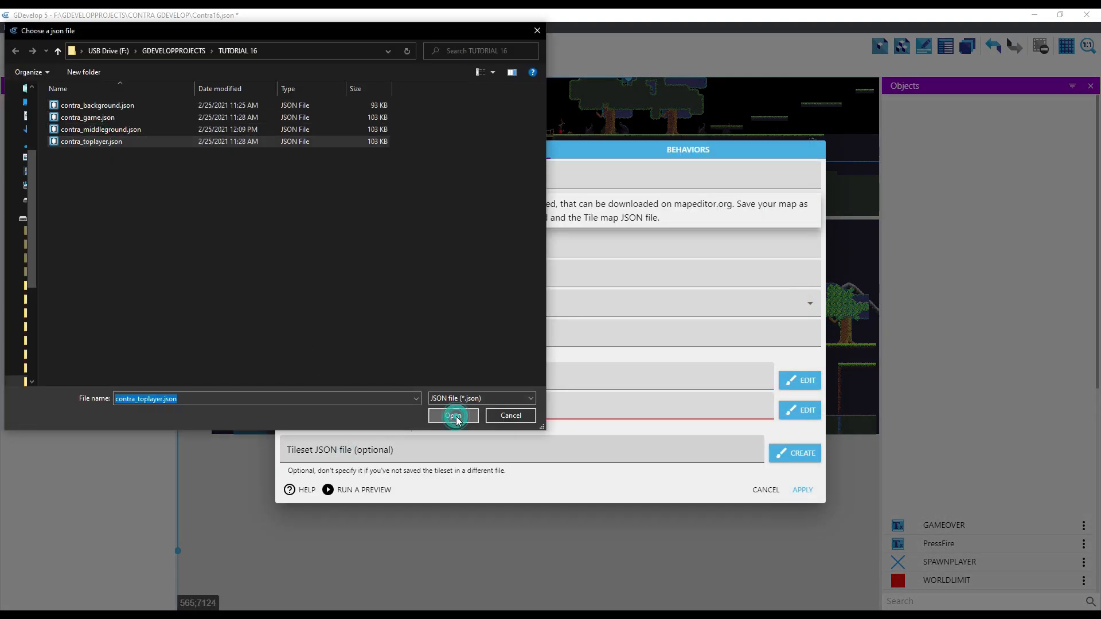
pyautogui.click(453, 416)
pyautogui.click(635, 318)
pyautogui.click(803, 422)
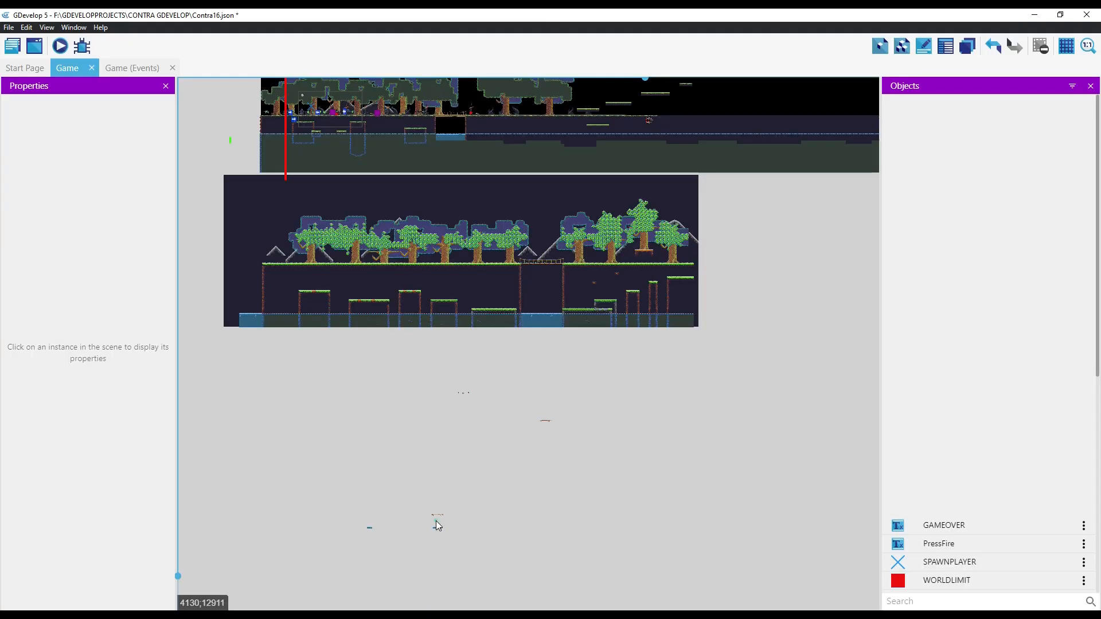
# Step: Enlarge the bridge and water tilemap to about 14527 × 2034 and assign it to the GAME FOREGROUND layer
pyautogui.moveTo(329, 481); pyautogui.dragTo(496, 552)
pyautogui.moveTo(476, 505); pyautogui.dragTo(725, 584)
pyautogui.moveTo(626, 531); pyautogui.dragTo(542, 350)
pyautogui.moveTo(637, 358); pyautogui.dragTo(562, 370)
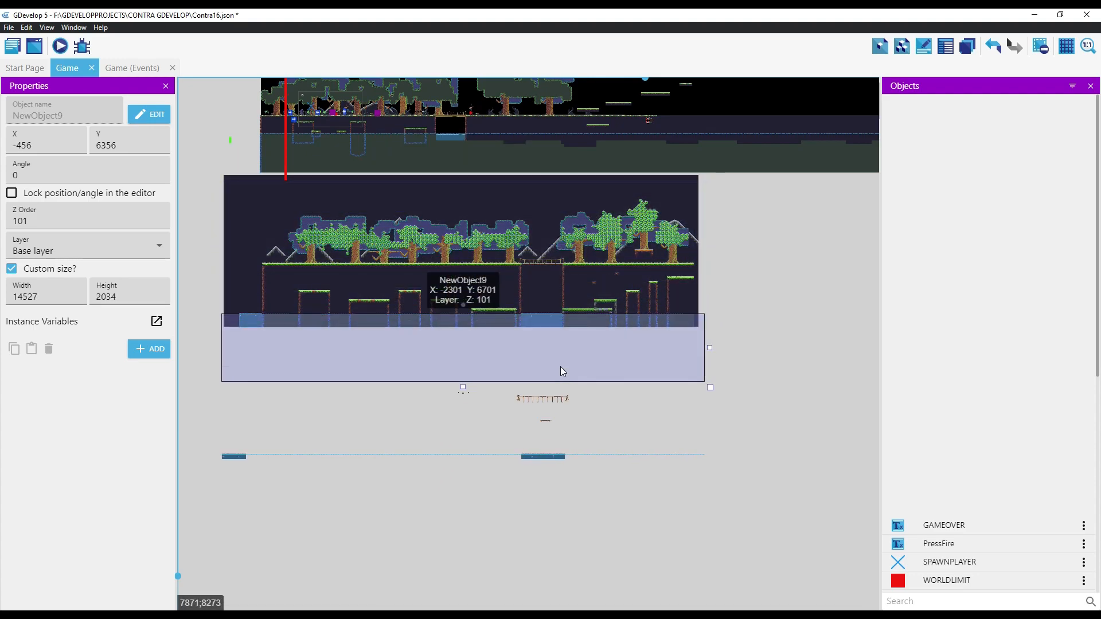
pyautogui.click(86, 250)
pyautogui.click(69, 327)
# Step: Move the bridge and water tilemap over the ground tilemap and scale it proportionally to match the bridge gap
pyautogui.moveTo(641, 360); pyautogui.dragTo(653, 222)
pyautogui.keyDown('shift'); pyautogui.moveTo(713, 249); pyautogui.dragTo(704, 246); pyautogui.keyUp('shift')
# Step: Examine how the foreground bridge and water line up with the ground, trees and mountains around the gap
pyautogui.scroll(5, 529, 275)
pyautogui.scroll(2, 530, 275)
pyautogui.moveTo(576, 356); pyautogui.dragTo(515, 618, button='middle')
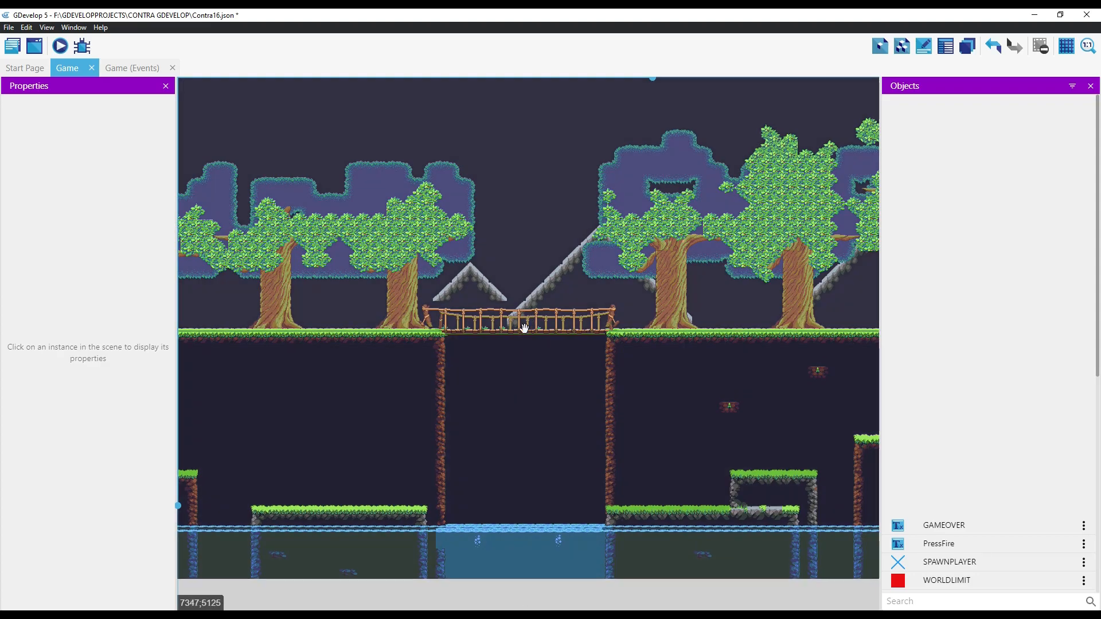
pyautogui.scroll(-4, 666, 550)
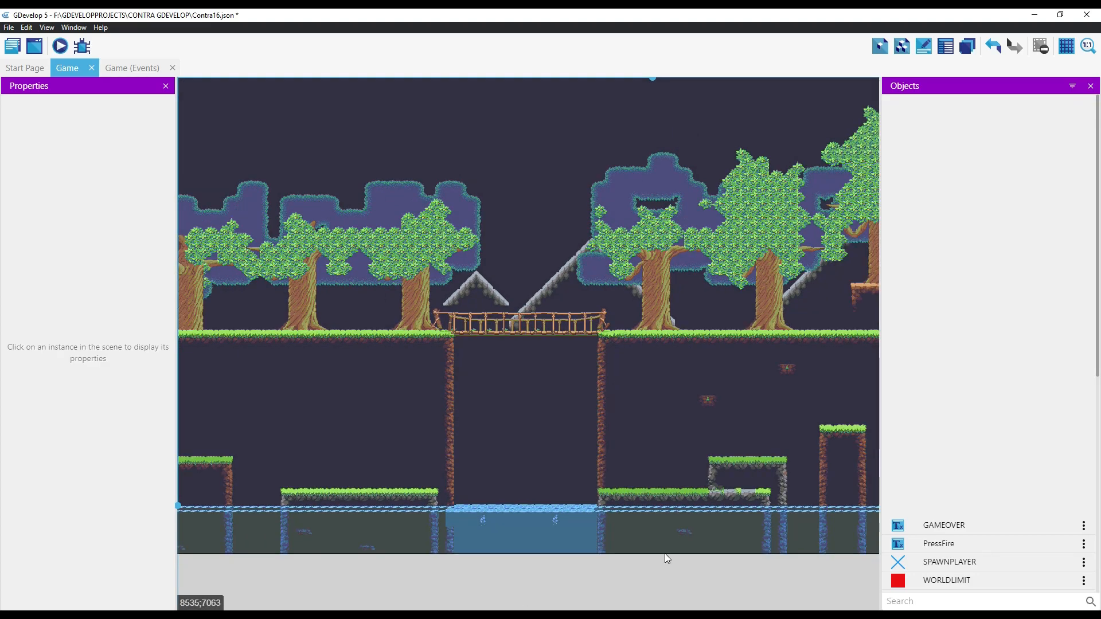
pyautogui.scroll(4, 650, 461)
pyautogui.scroll(3, 652, 462)
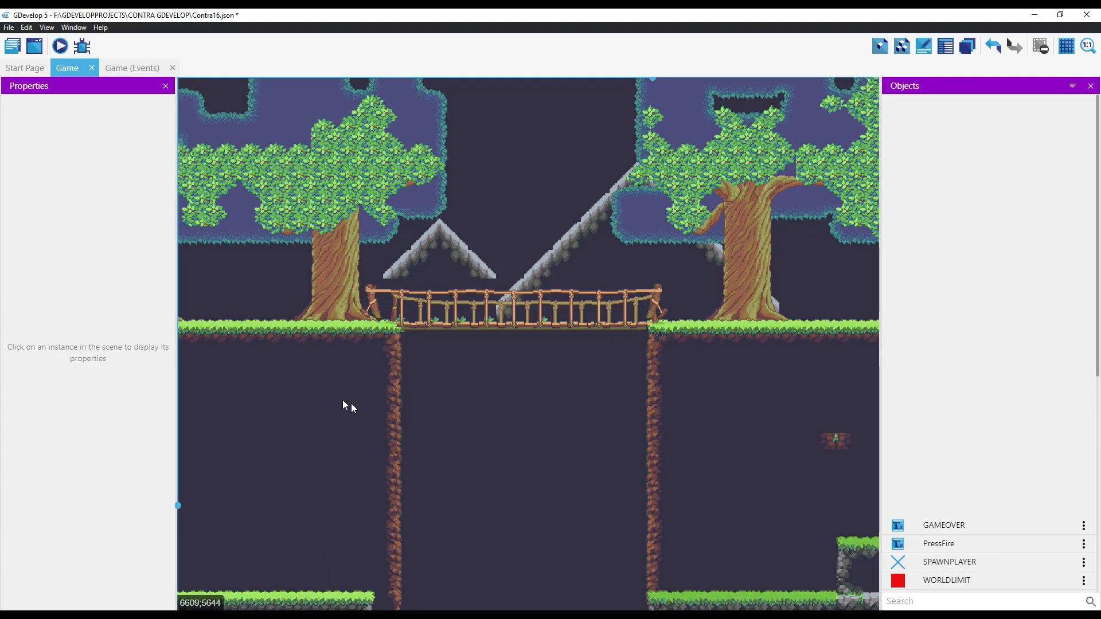
pyautogui.click(294, 356)
pyautogui.moveTo(388, 354); pyautogui.dragTo(732, 364, button='middle')
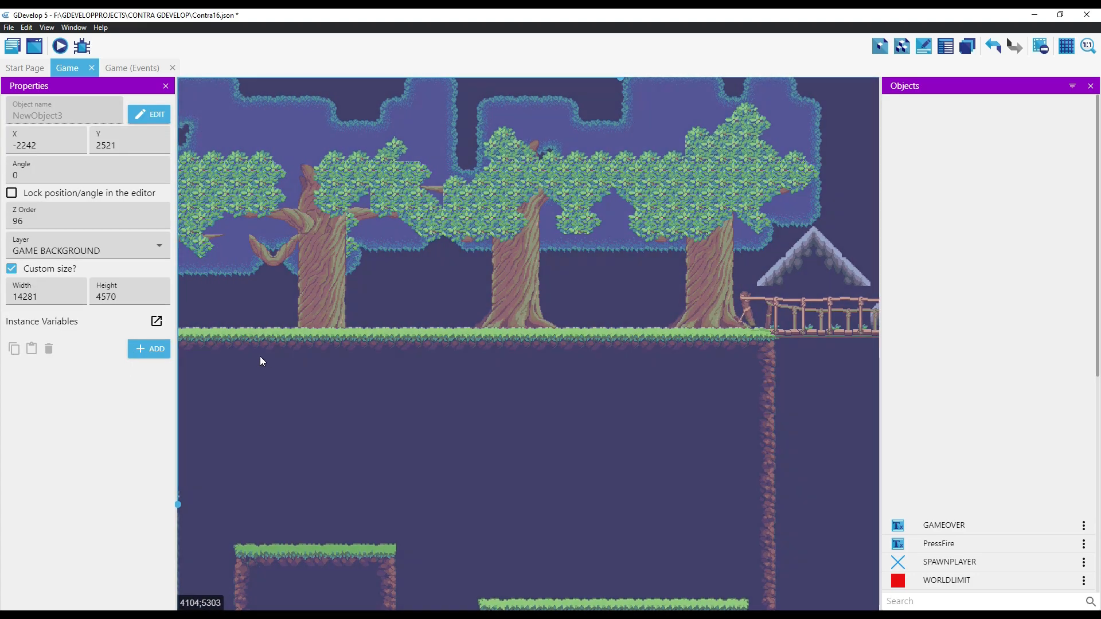
# Step: Select all the new jungle tilemaps together and move them clear of the old level, to about X -8948, Y 8815
pyautogui.click(311, 311)
pyautogui.moveTo(312, 311); pyautogui.dragTo(622, 318, button='middle')
pyautogui.moveTo(340, 327); pyautogui.dragTo(608, 327, button='middle')
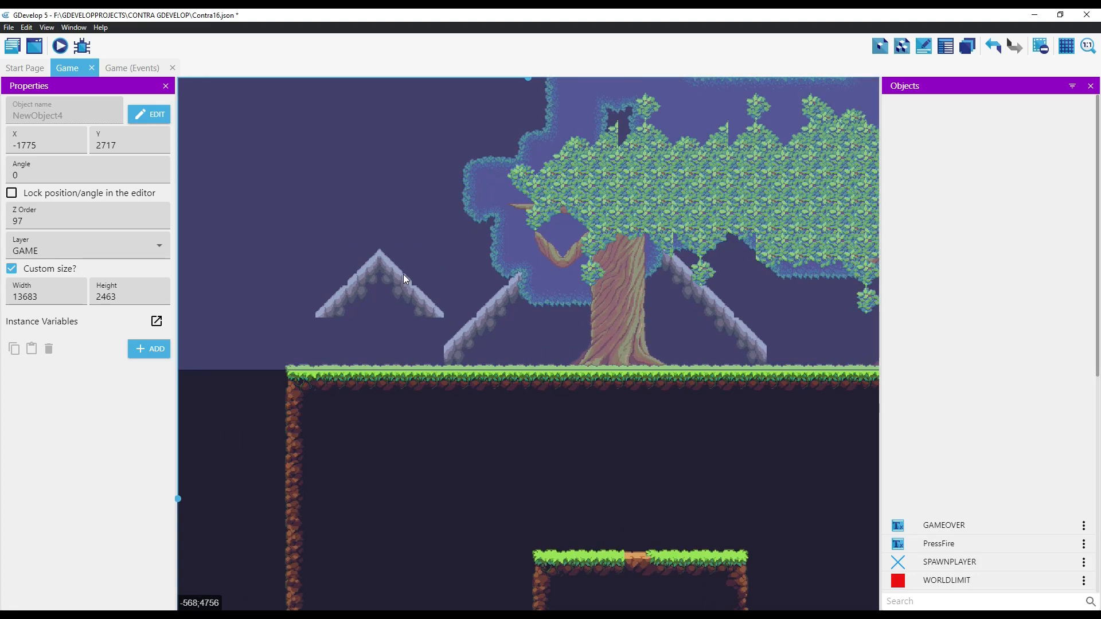
pyautogui.scroll(-3, 404, 274)
pyautogui.scroll(-2, 400, 276)
pyautogui.scroll(-3, 399, 280)
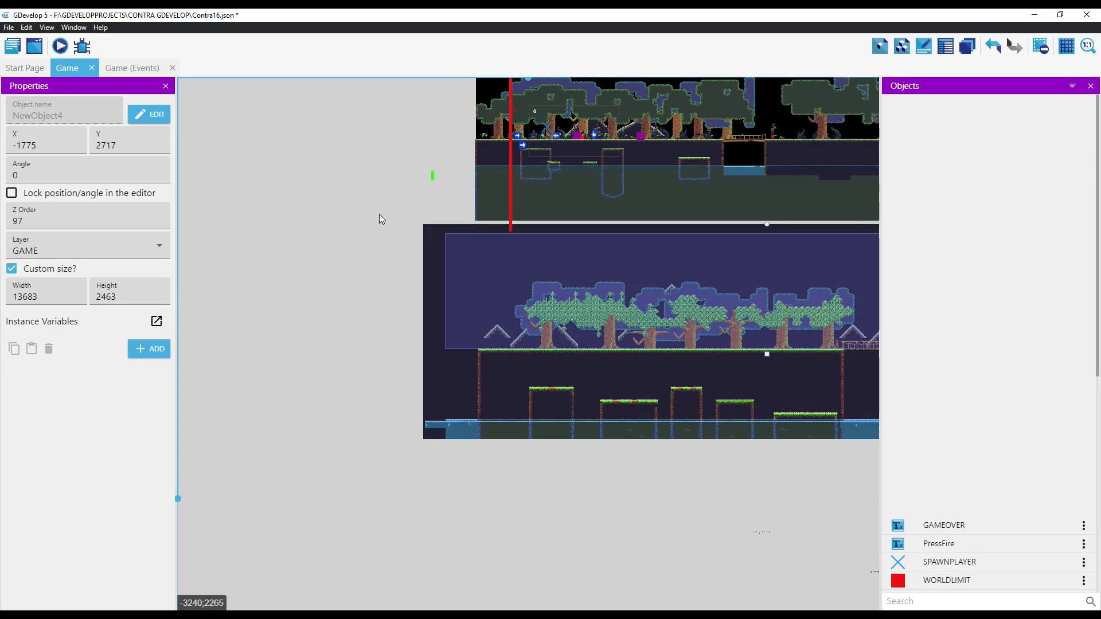
pyautogui.moveTo(384, 219); pyautogui.dragTo(1042, 461)
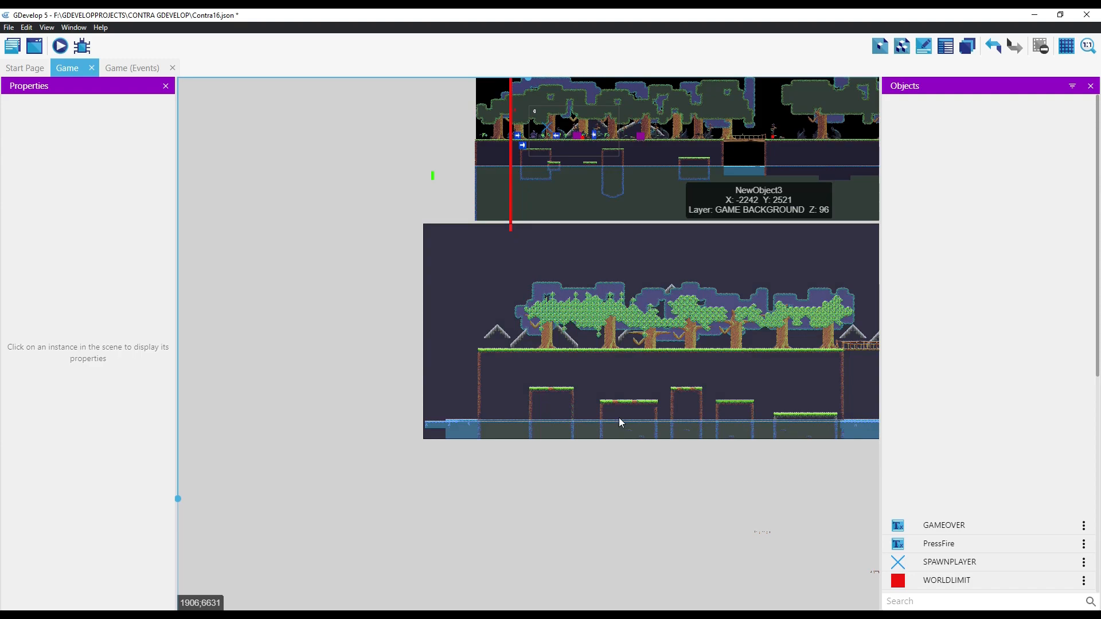
pyautogui.scroll(-3, 619, 422)
pyautogui.moveTo(473, 291); pyautogui.dragTo(816, 414)
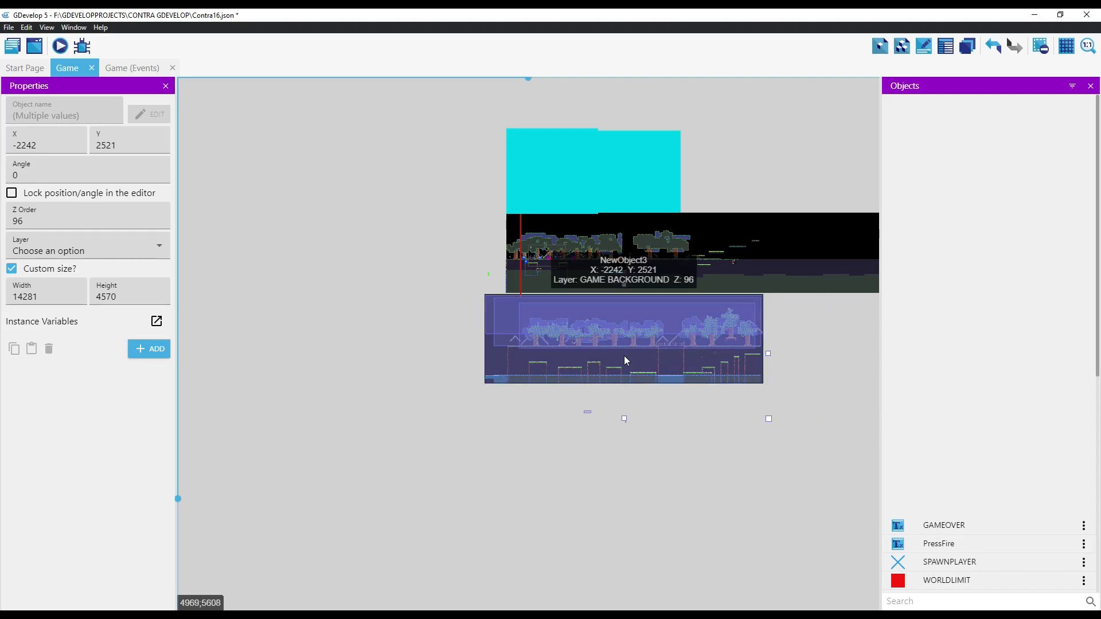
pyautogui.moveTo(618, 357); pyautogui.dragTo(486, 481)
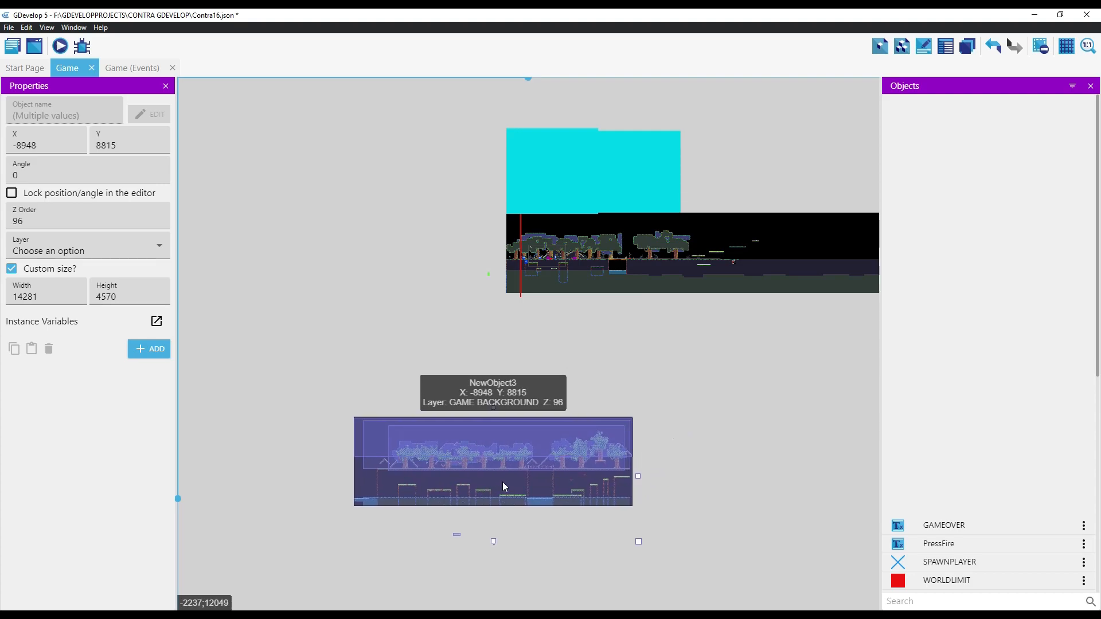
# Step: Open the list of scene instances and find the old level's locked BACKGROUND entries
pyautogui.click(946, 48)
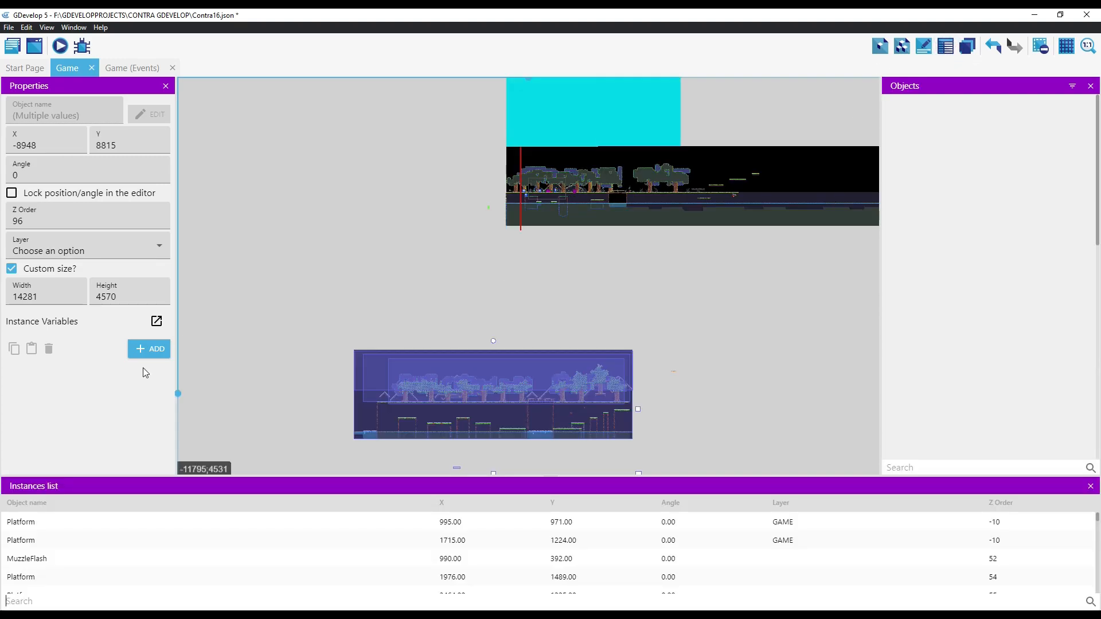
pyautogui.scroll(-10, 23, 568)
pyautogui.scroll(-1, 25, 566)
pyautogui.scroll(3, 30, 585)
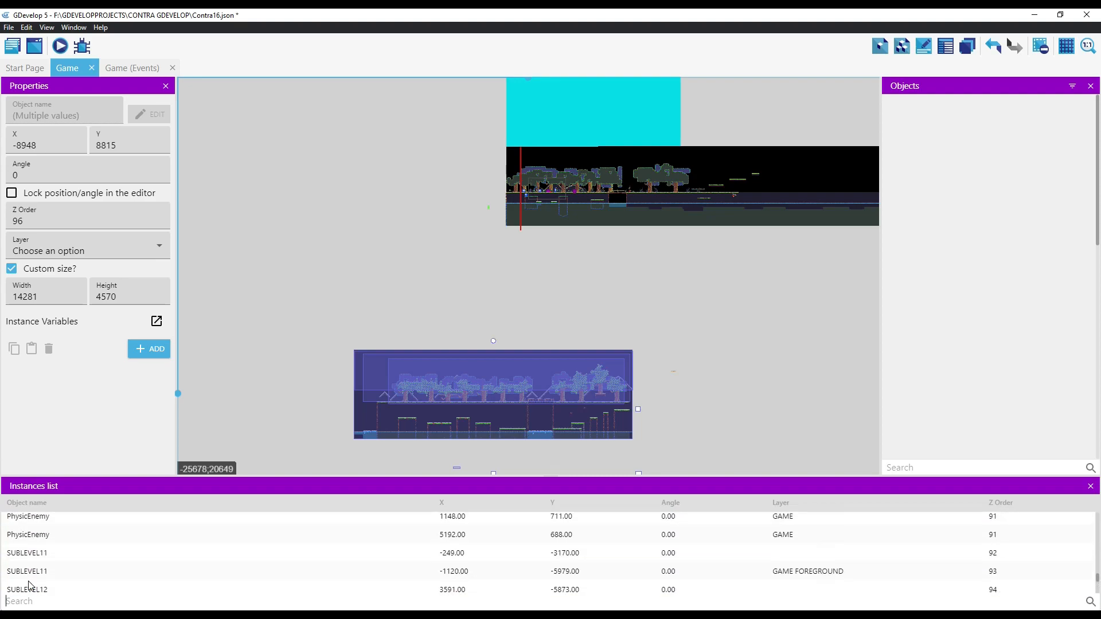
pyautogui.scroll(4, 30, 585)
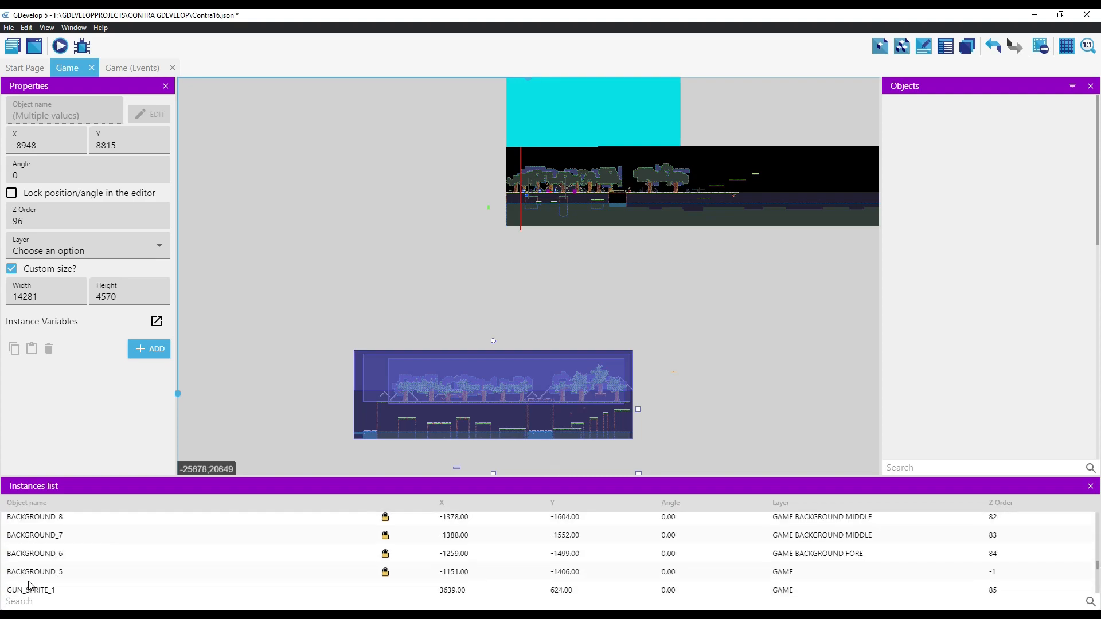
pyautogui.scroll(-2, 34, 574)
# Step: Delete the old level's locked BACKGROUND_5 instance from the GAME layer
pyautogui.click(47, 542)
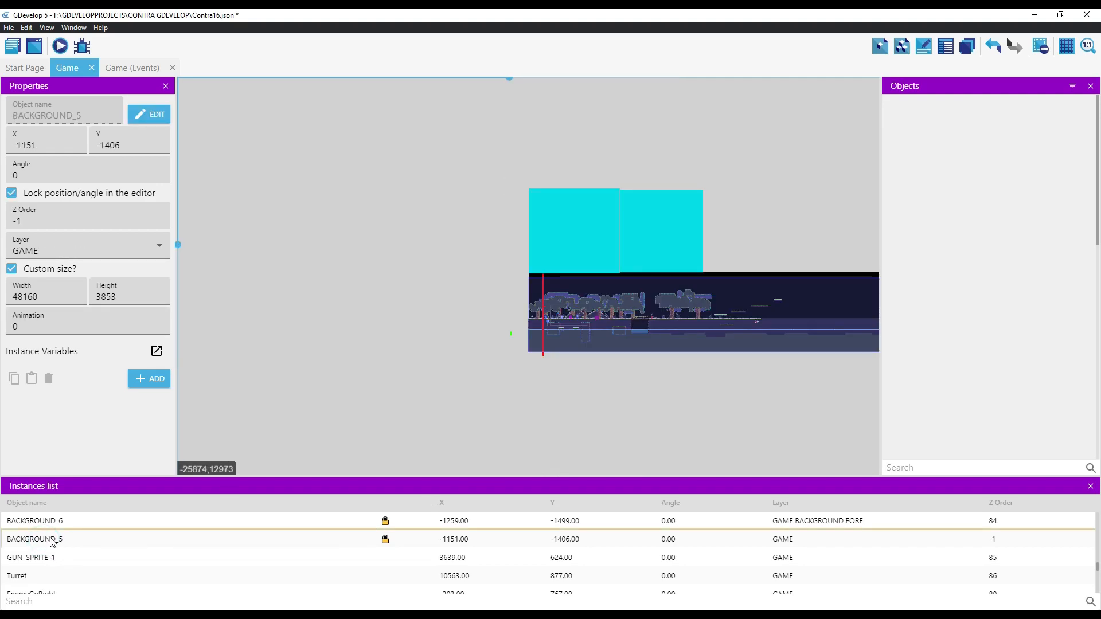
pyautogui.click(50, 542)
pyautogui.click(53, 521)
pyautogui.click(53, 540)
pyautogui.click(51, 540)
pyautogui.scroll(-3, 686, 361)
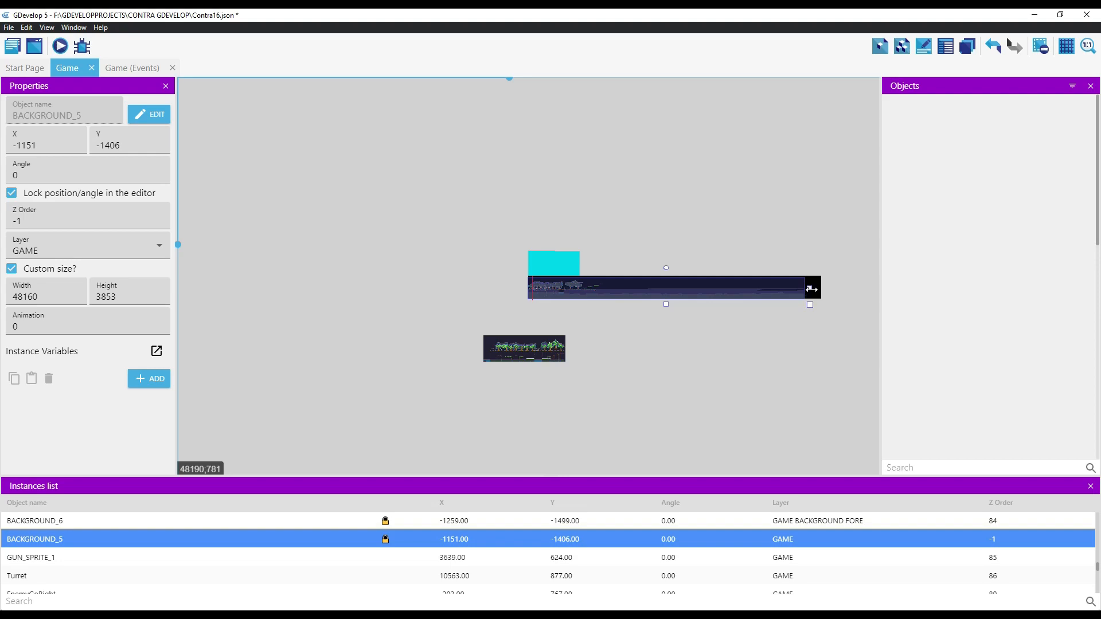
pyautogui.click(769, 305)
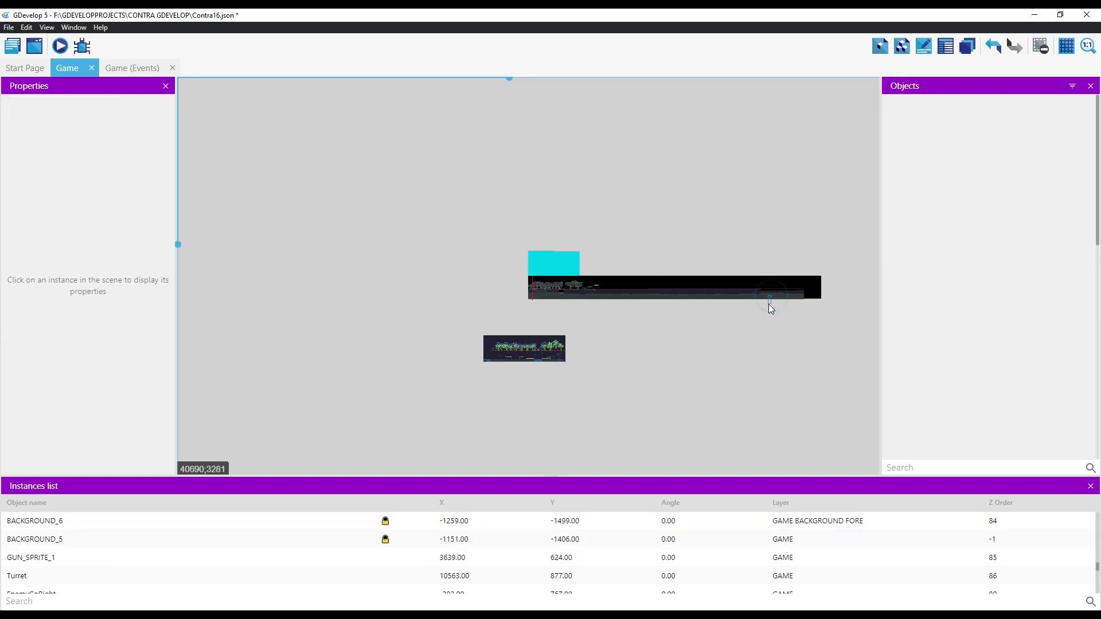
pyautogui.click(48, 541)
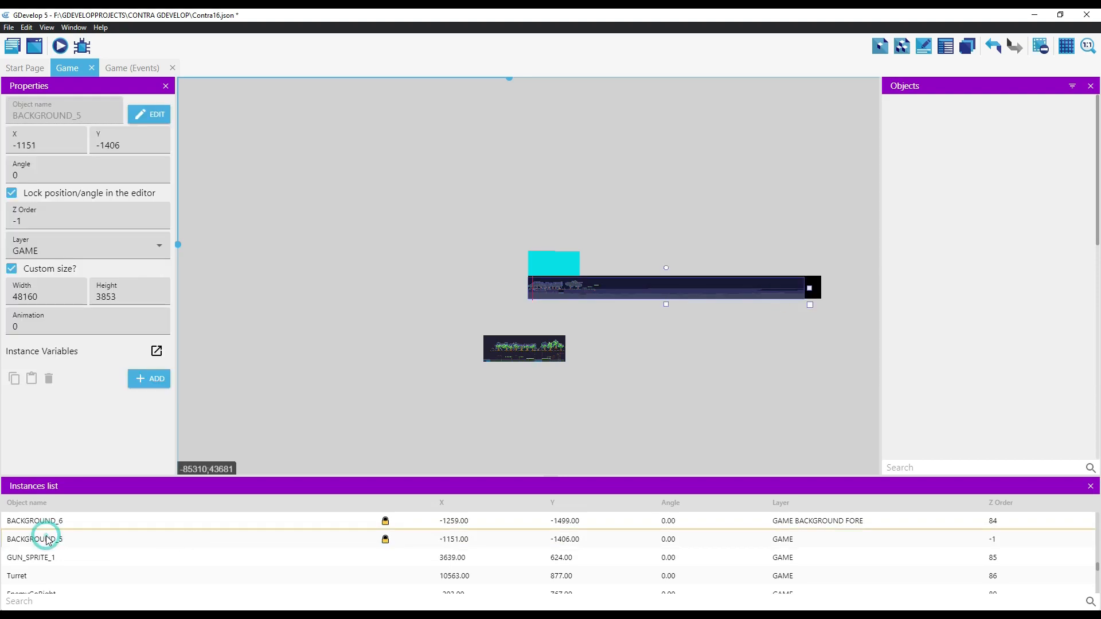
pyautogui.rightClick(676, 300)
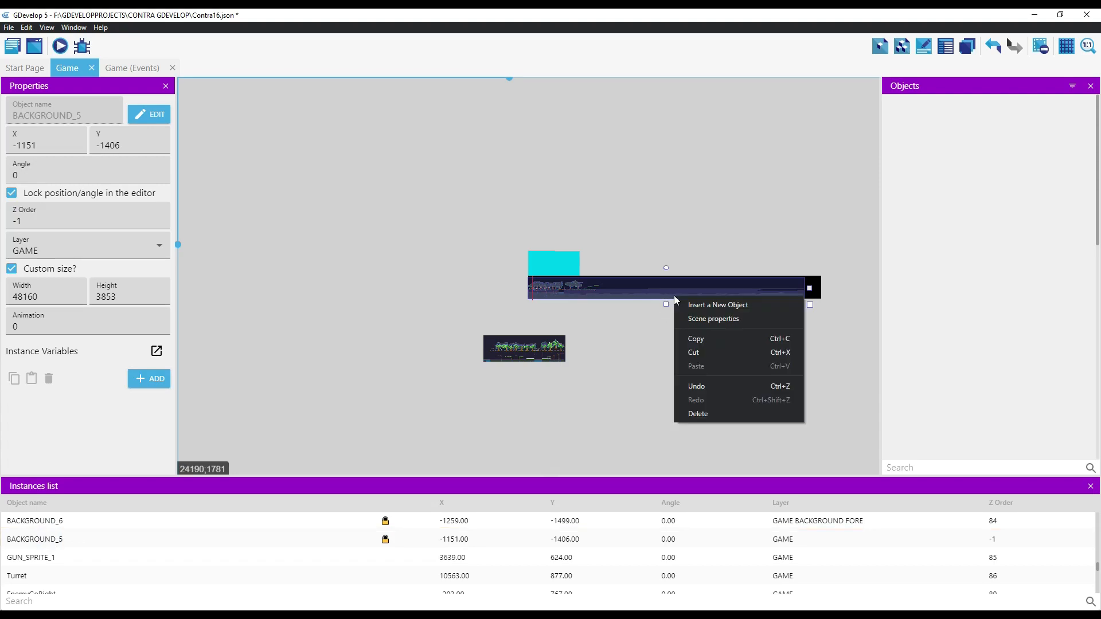
pyautogui.click(694, 412)
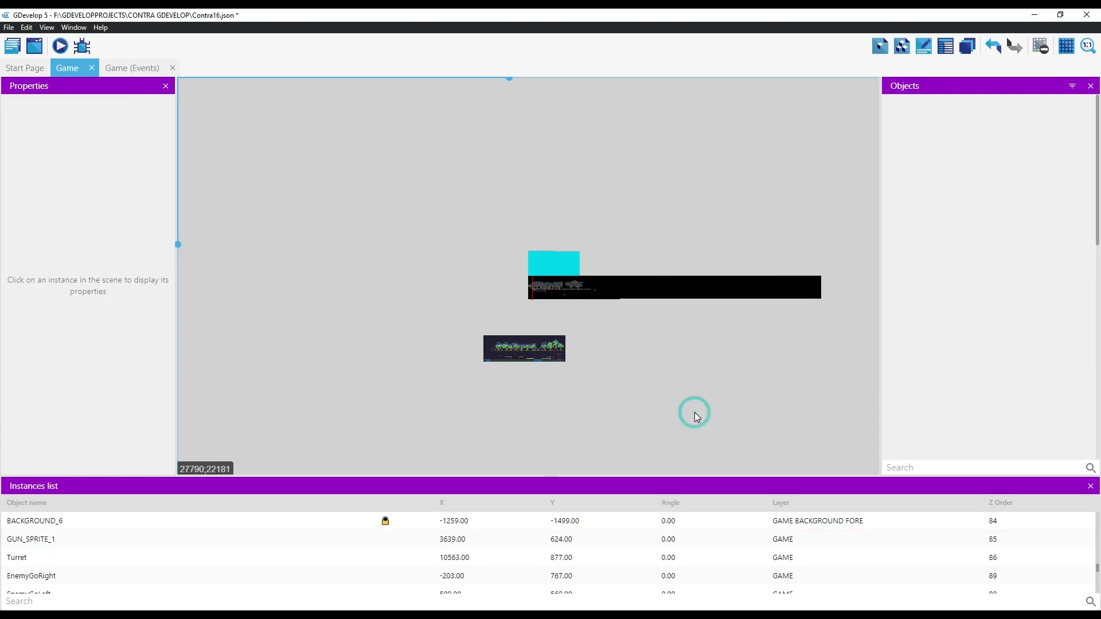
# Step: Delete the old locked BACKGROUND_6 and BACKGROUND_7 instances from the scene
pyautogui.click(51, 522)
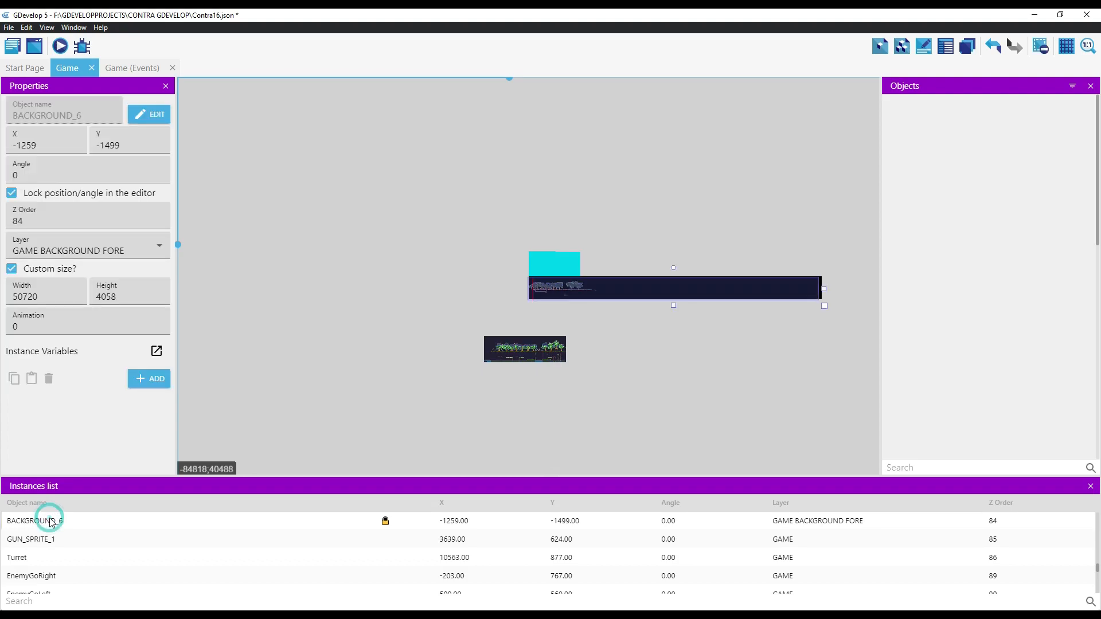
pyautogui.rightClick(689, 299)
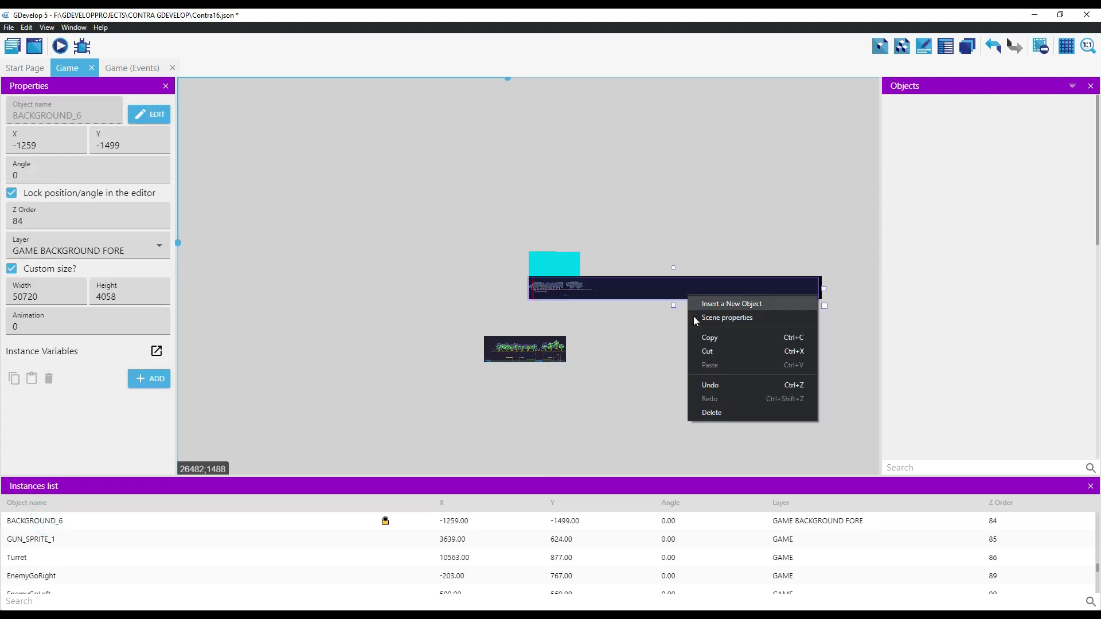
pyautogui.click(712, 413)
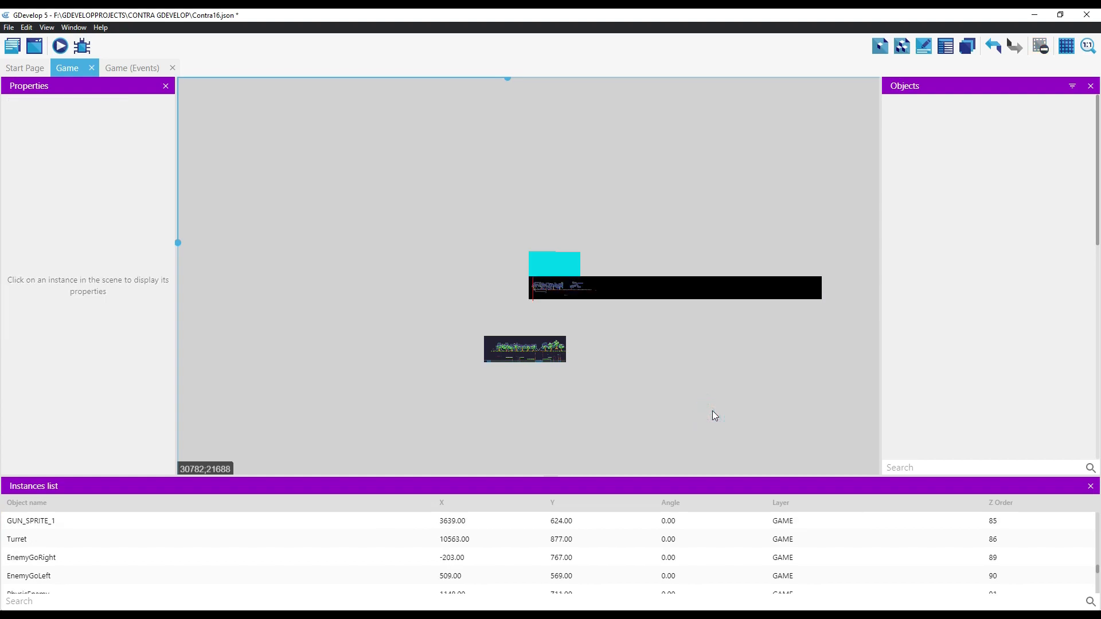
pyautogui.scroll(1, 68, 542)
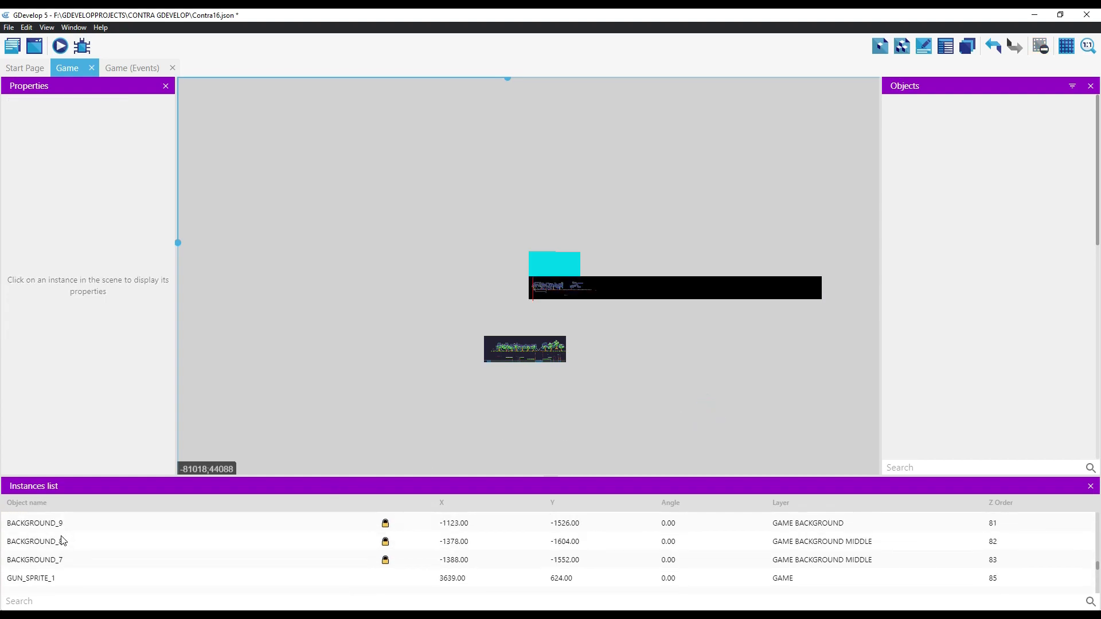
pyautogui.click(57, 559)
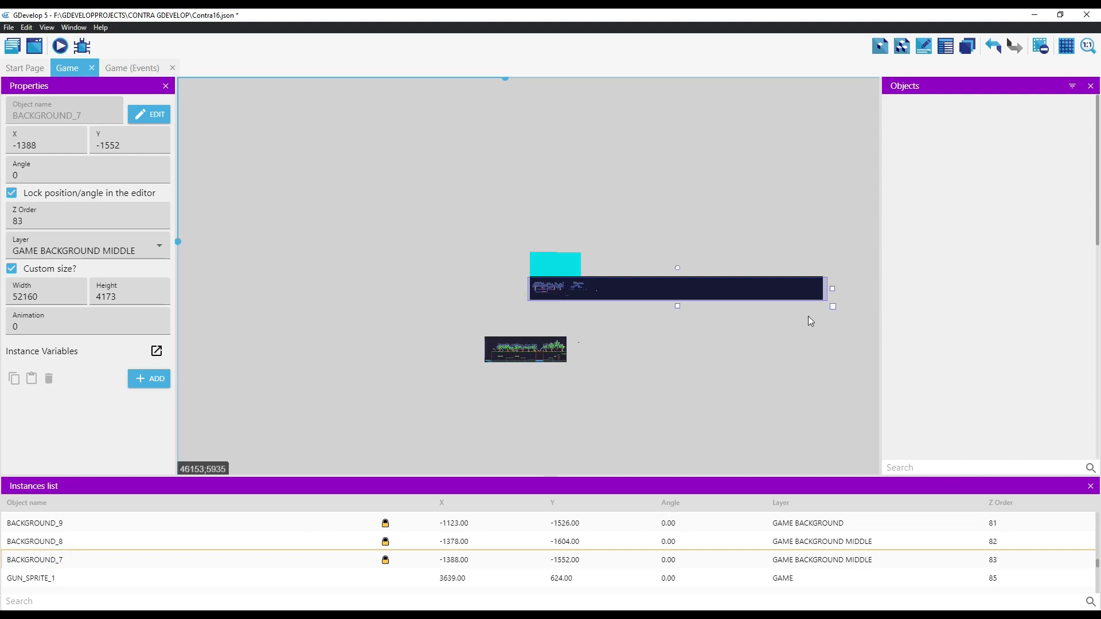
pyautogui.rightClick(727, 304)
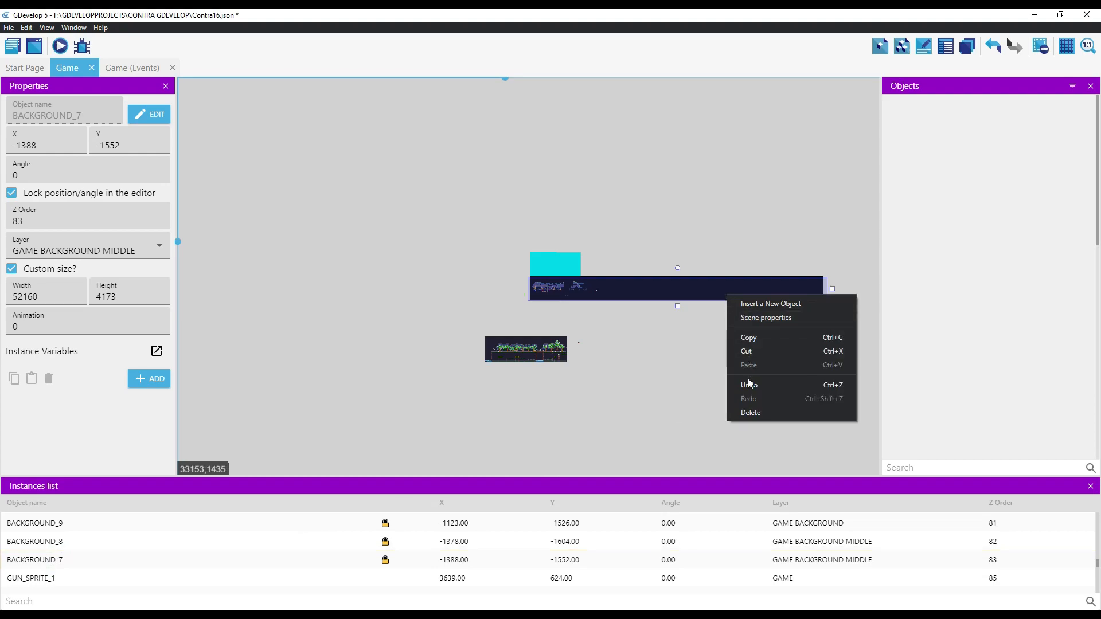
pyautogui.click(749, 413)
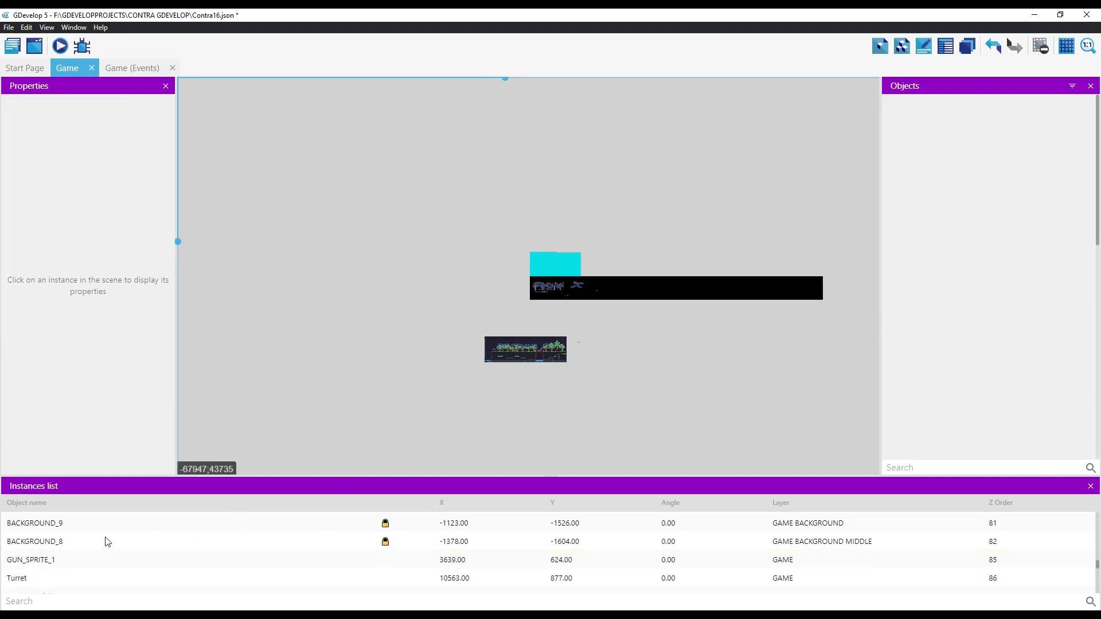
# Step: Delete the BACKGROUND_8 instance and the BACKGROUND_9 instance on the GAME BACKGROUND layer
pyautogui.click(62, 547)
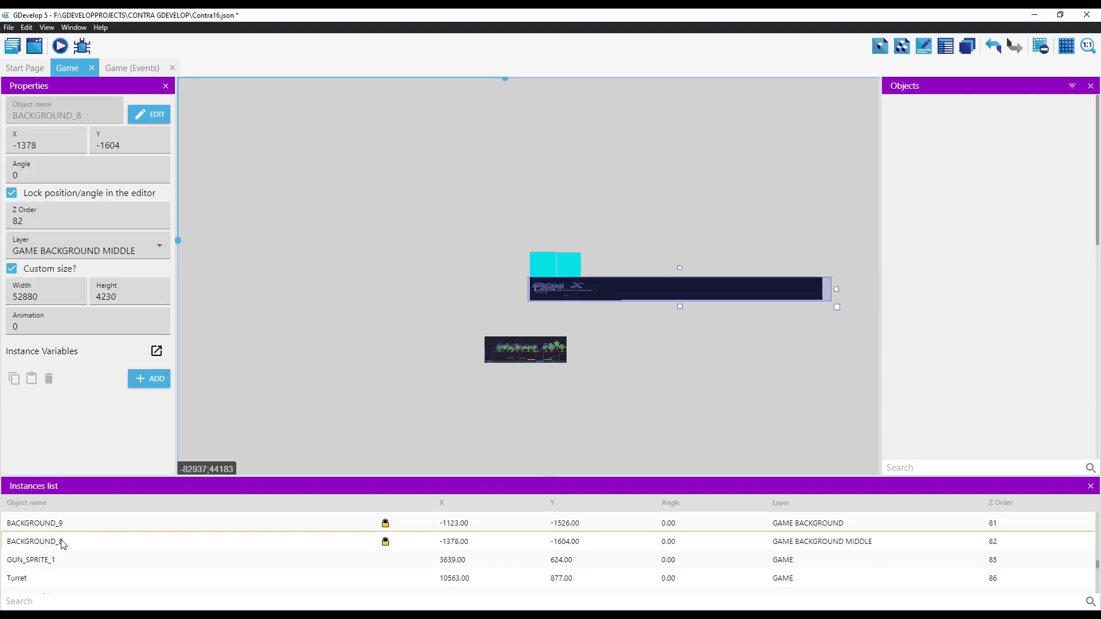
pyautogui.rightClick(738, 297)
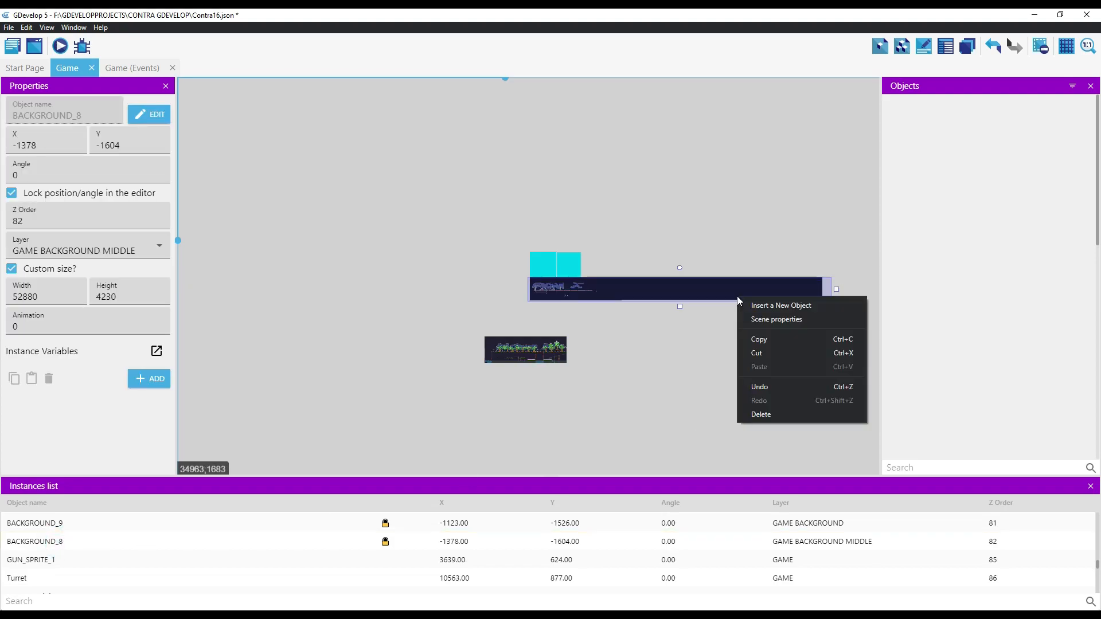
pyautogui.click(762, 414)
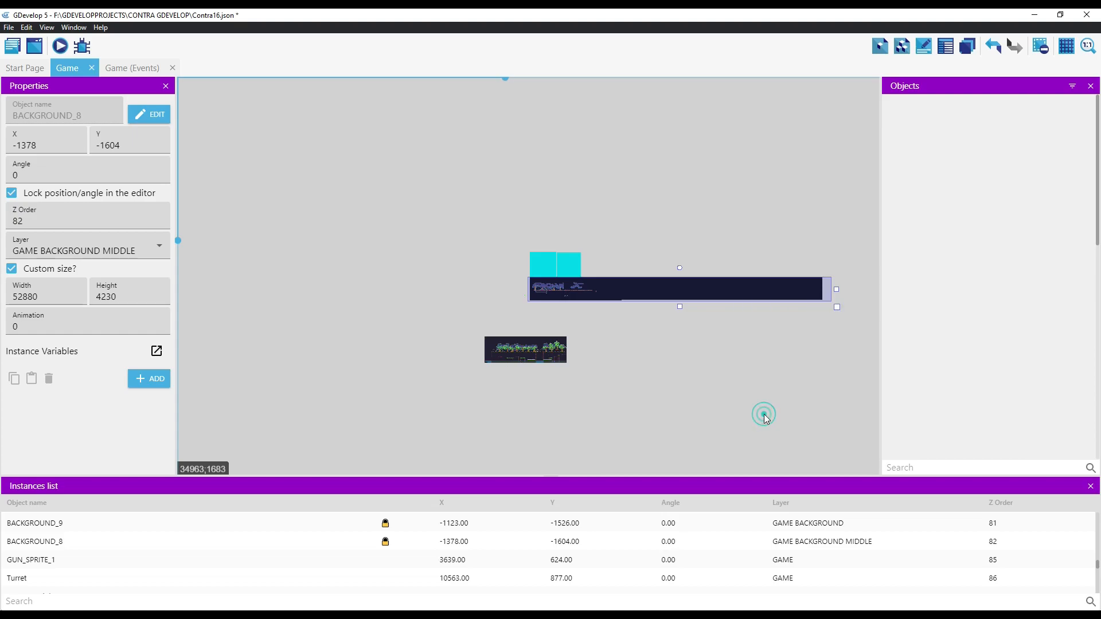
pyautogui.click(41, 530)
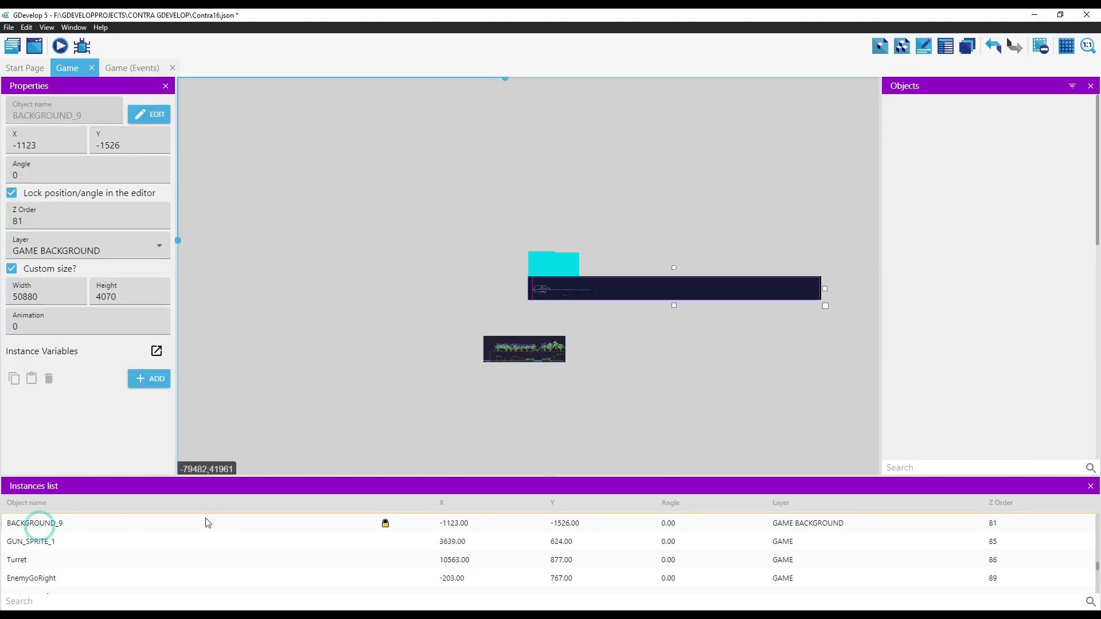
pyautogui.rightClick(688, 299)
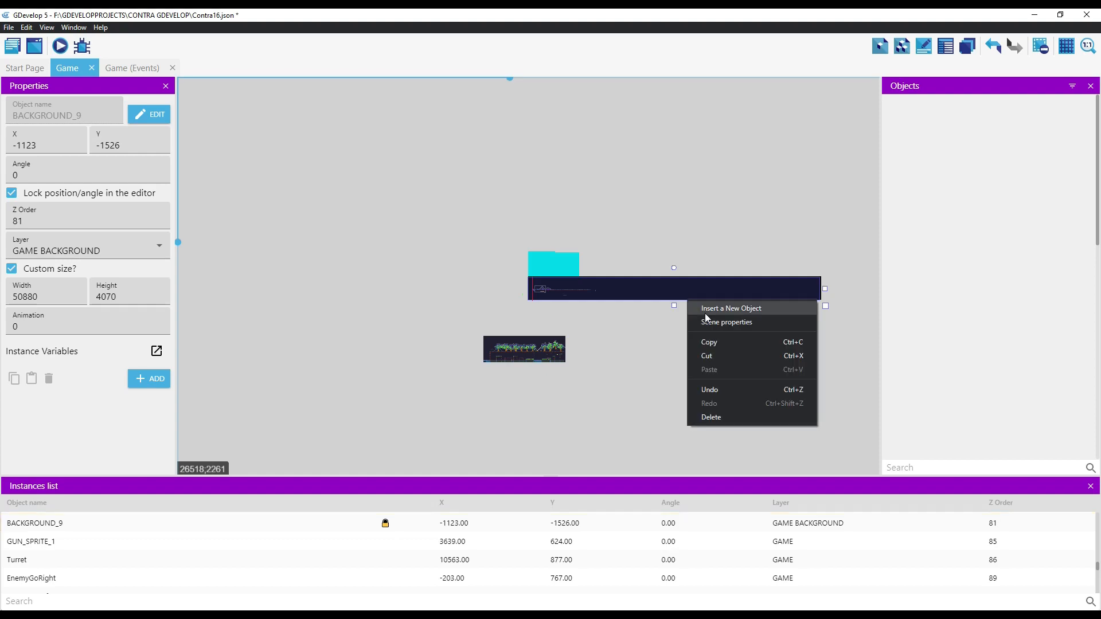
pyautogui.click(711, 417)
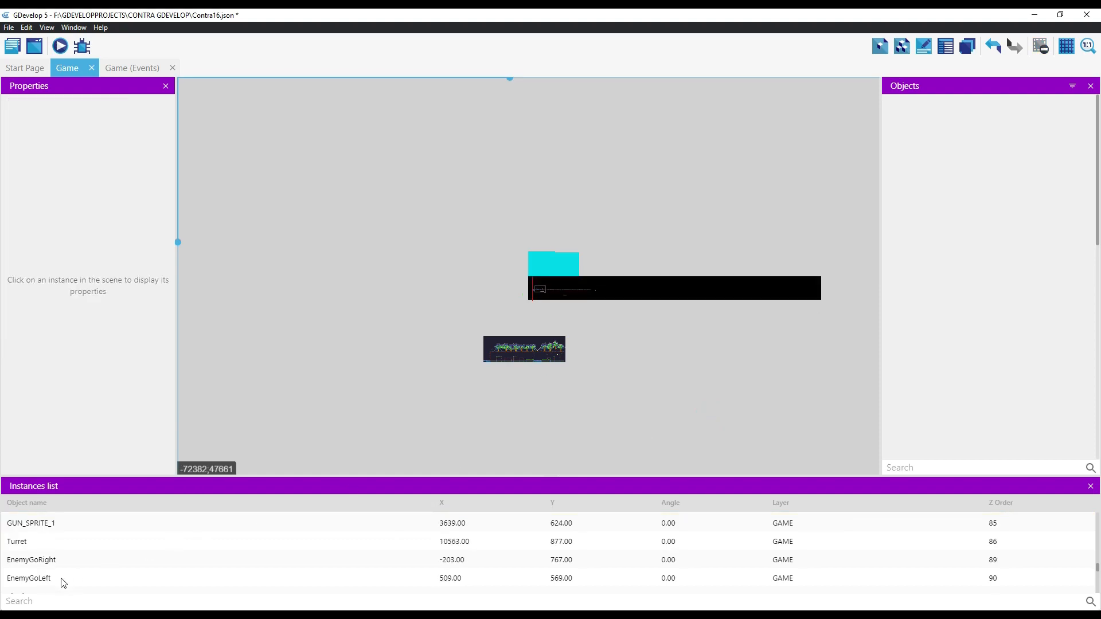
# Step: Delete the remaining BACKGROUND_9 instance on the GAME BACKGROUND MIDDLE layer
pyautogui.scroll(1, 61, 548)
pyautogui.click(61, 563)
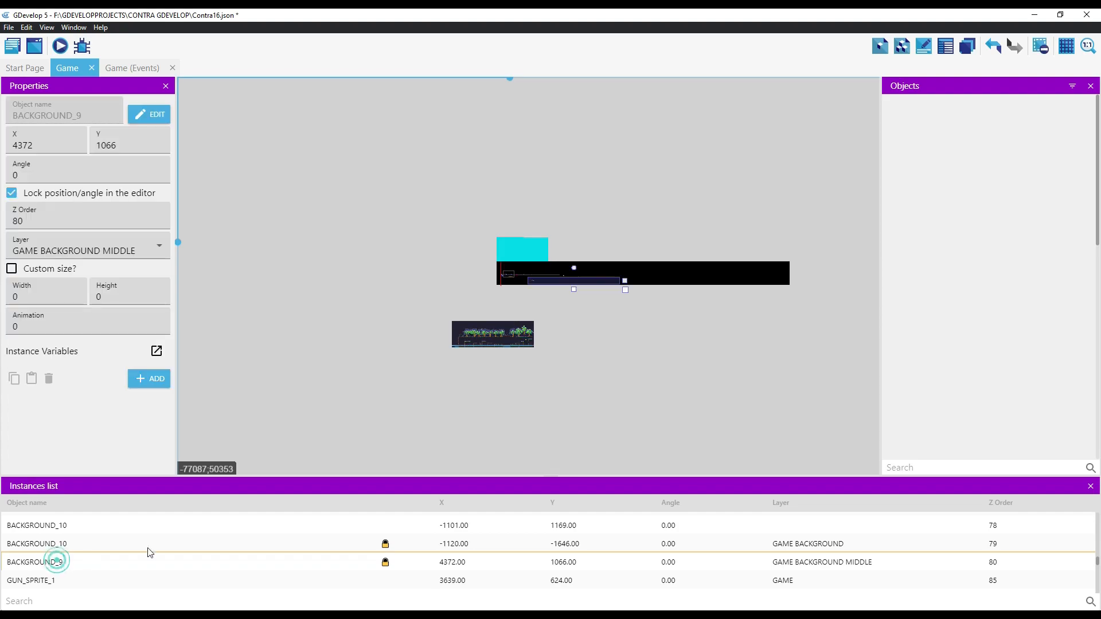
pyautogui.rightClick(600, 286)
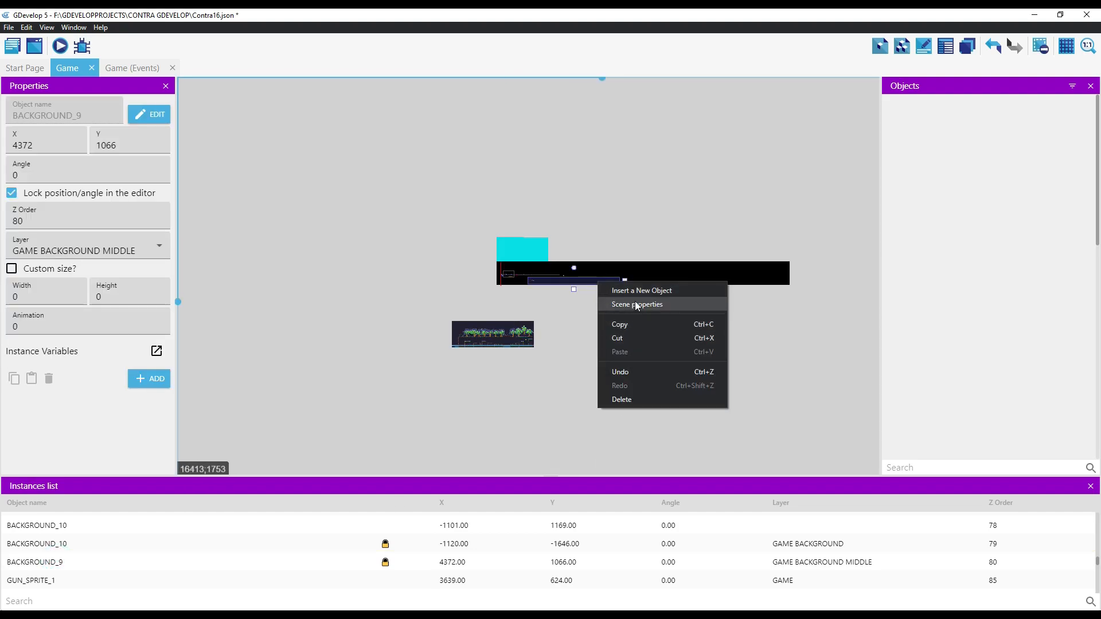
pyautogui.click(621, 399)
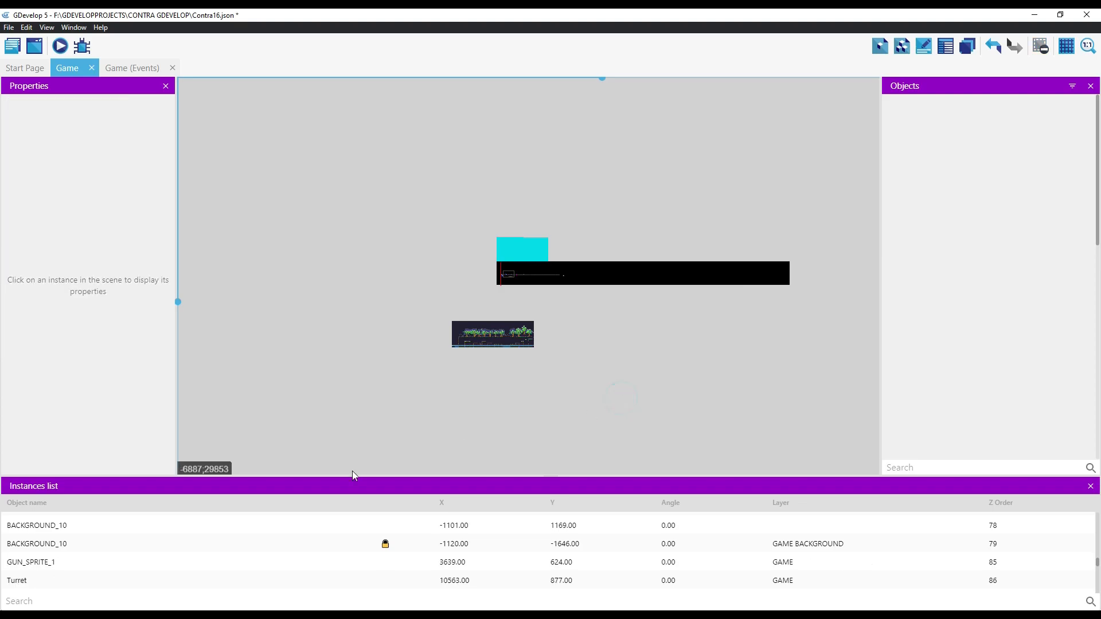
# Step: Delete both BACKGROUND_10 instances, the locked one on GAME BACKGROUND and the one on the base layer
pyautogui.click(62, 545)
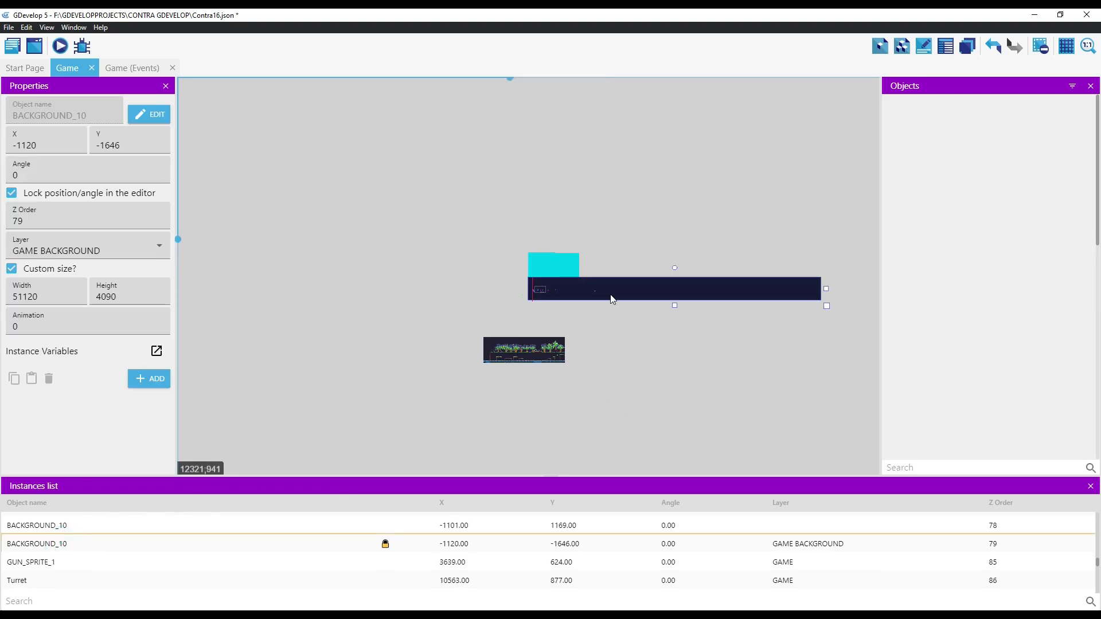
pyautogui.rightClick(627, 295)
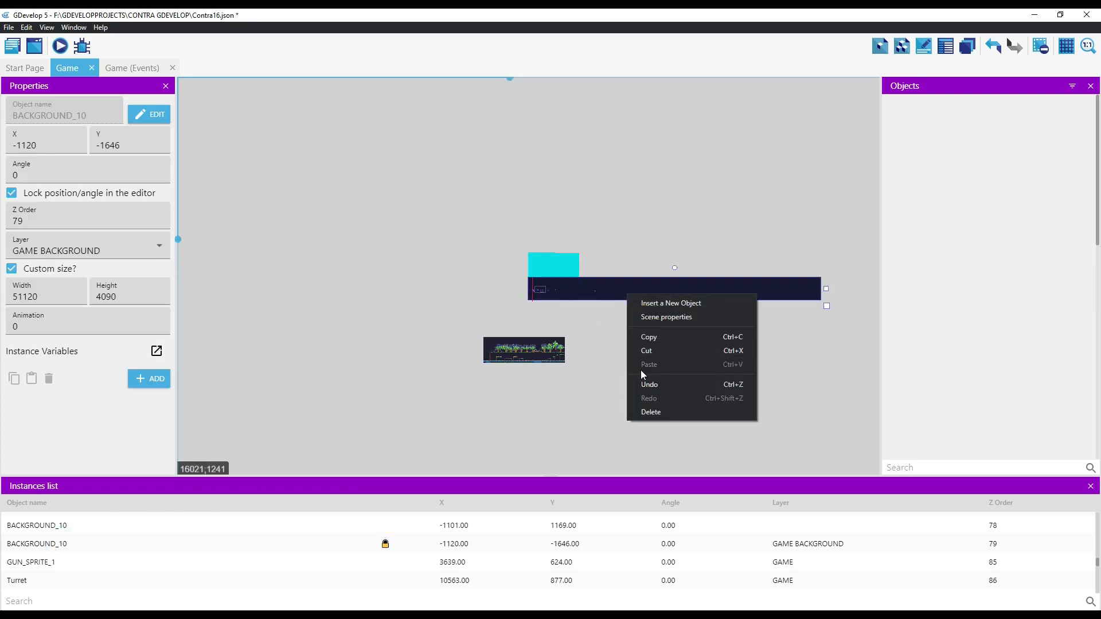
pyautogui.click(645, 411)
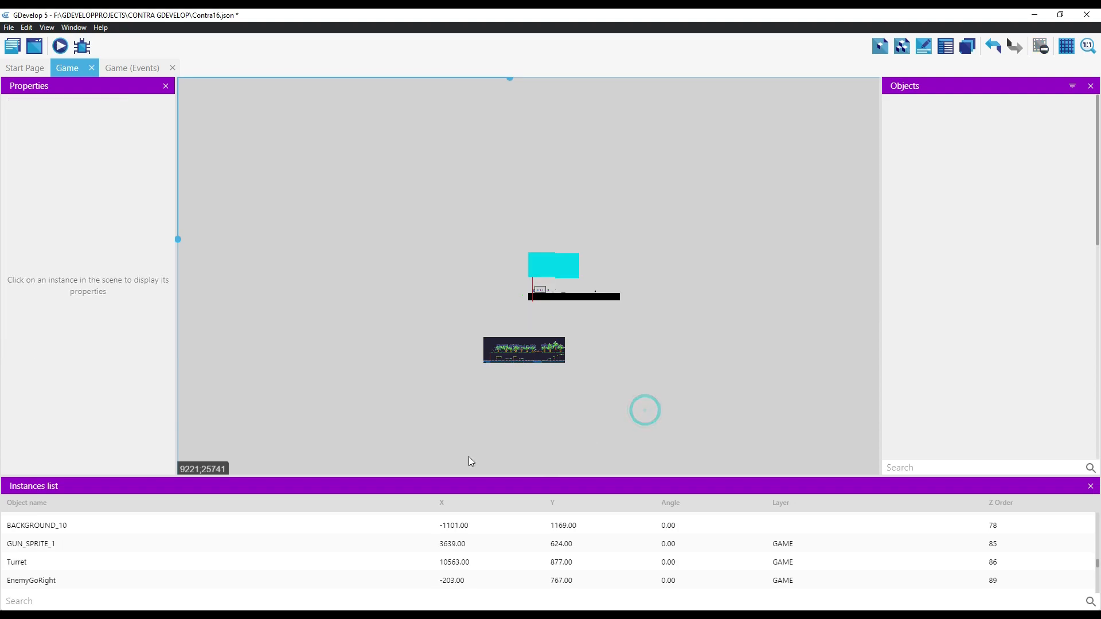
pyautogui.click(66, 526)
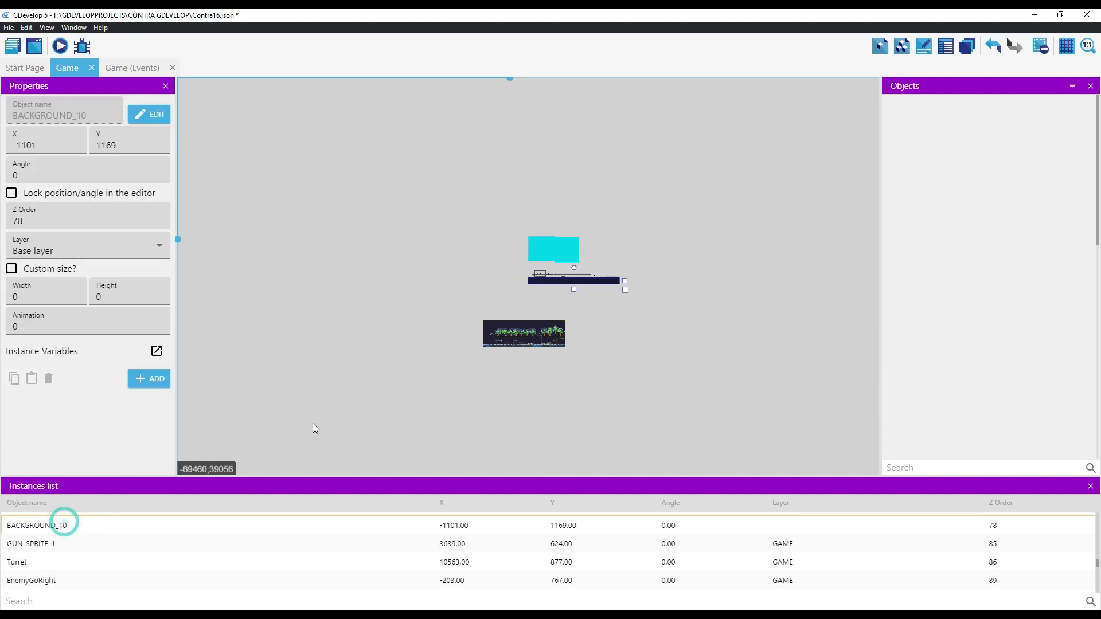
pyautogui.rightClick(614, 286)
pyautogui.click(629, 399)
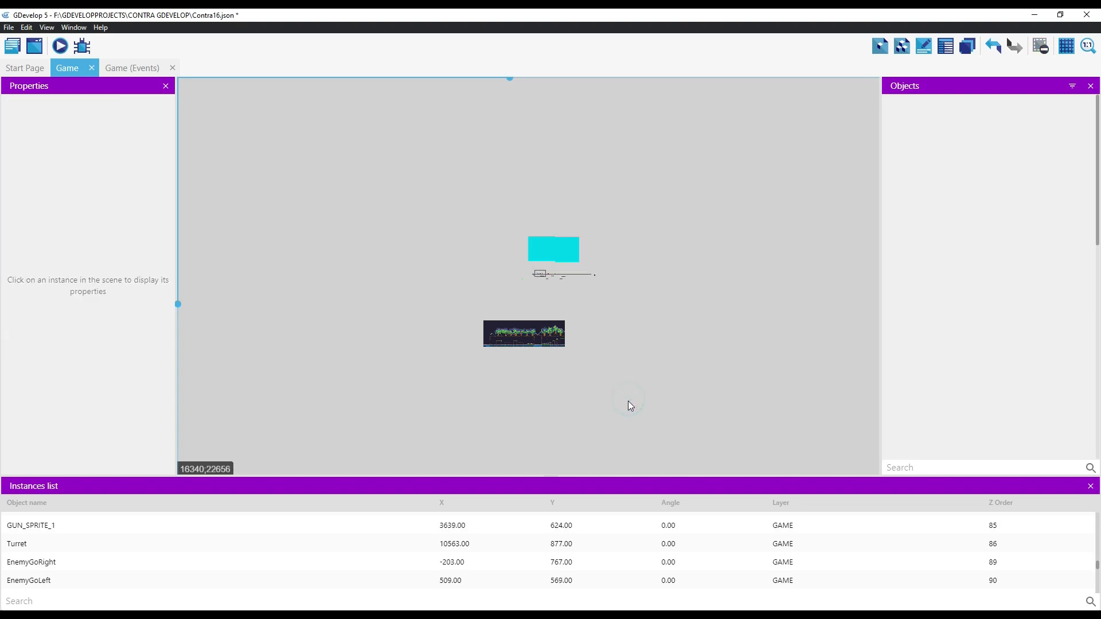
# Step: Select all the new tilemap instances and move them together over the gameplay objects beside WORLDLIMIT, at about X -1495, Y -1944
pyautogui.scroll(2, 81, 556)
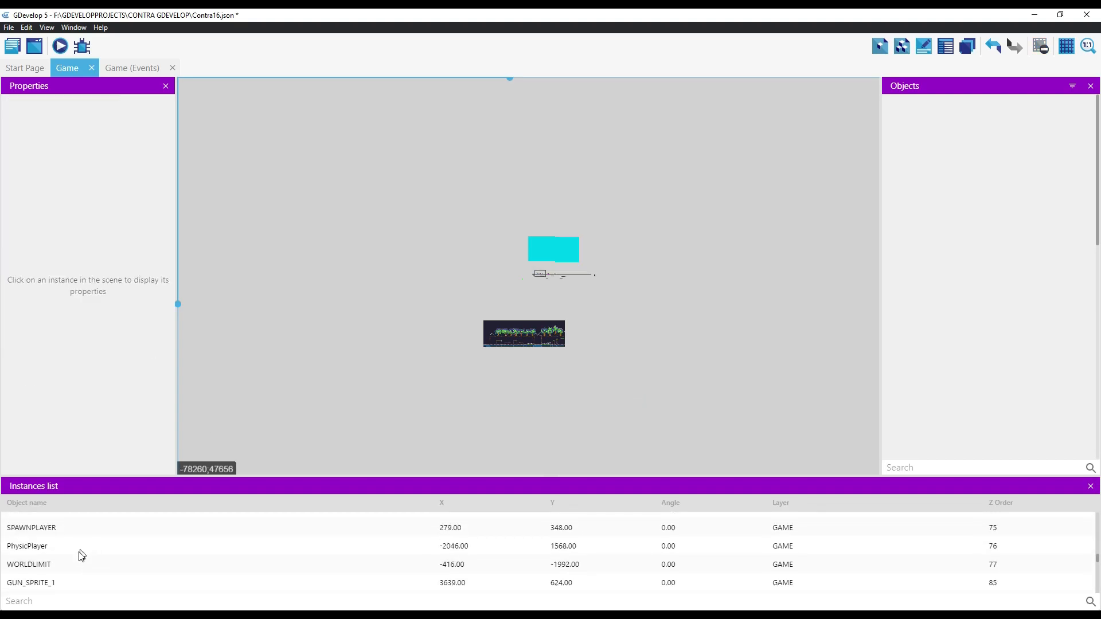
pyautogui.click(36, 568)
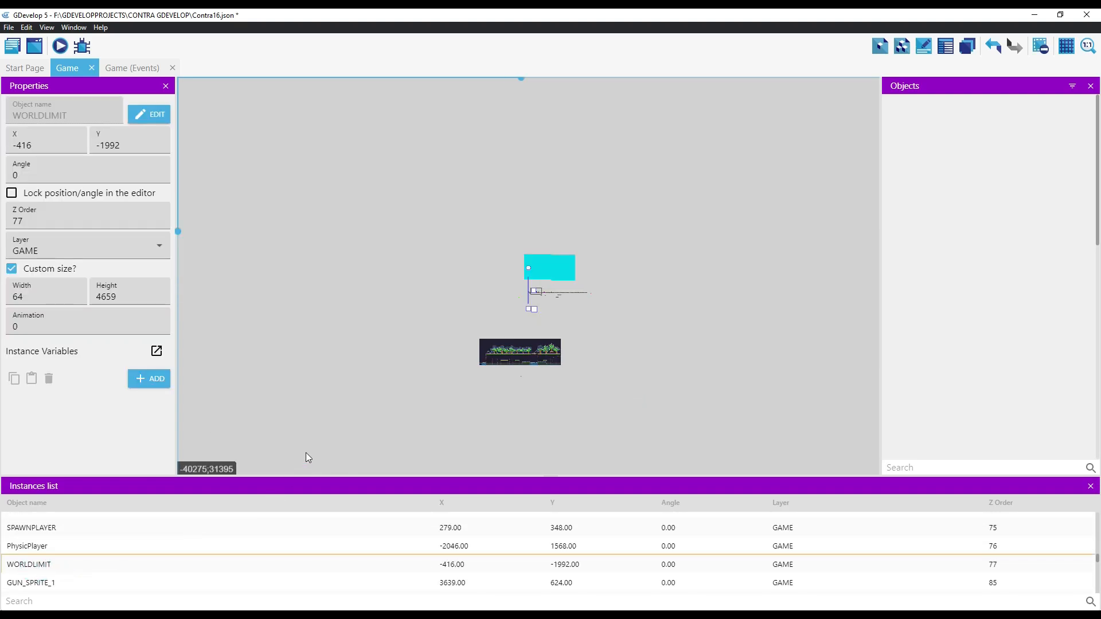
pyautogui.moveTo(467, 329); pyautogui.dragTo(603, 381)
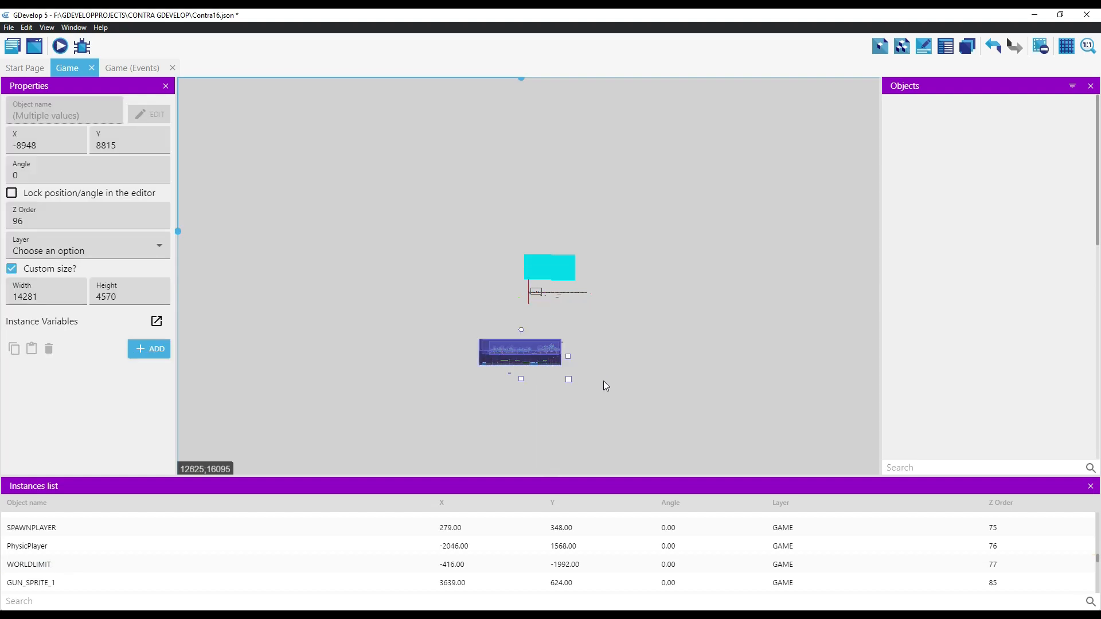
pyautogui.moveTo(425, 326); pyautogui.dragTo(658, 404)
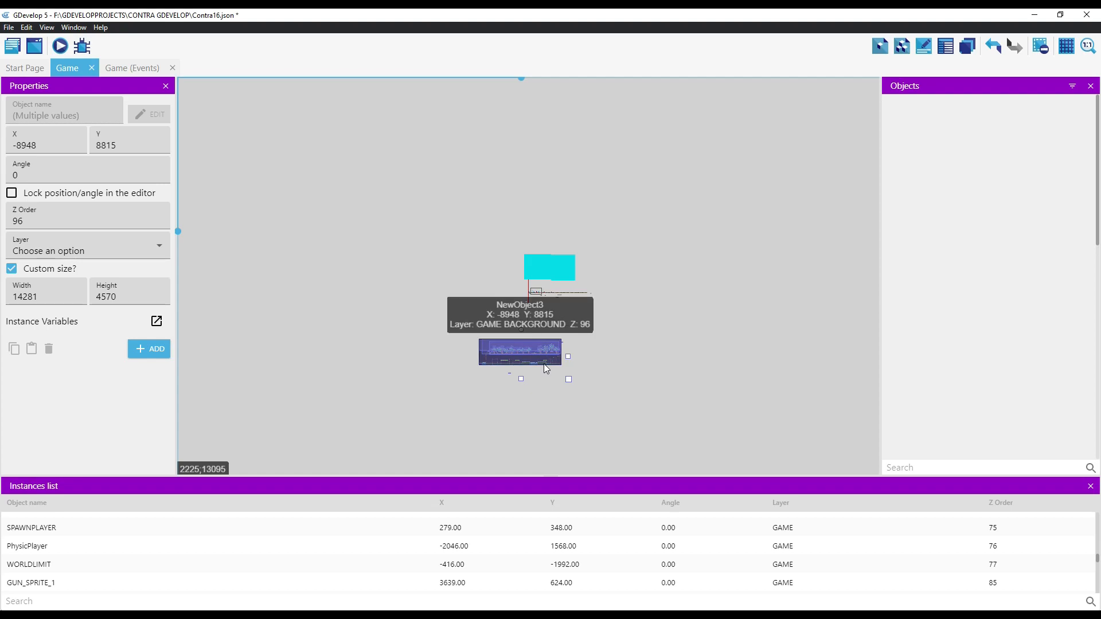
pyautogui.moveTo(545, 363); pyautogui.dragTo(580, 324)
pyautogui.scroll(3, 580, 324)
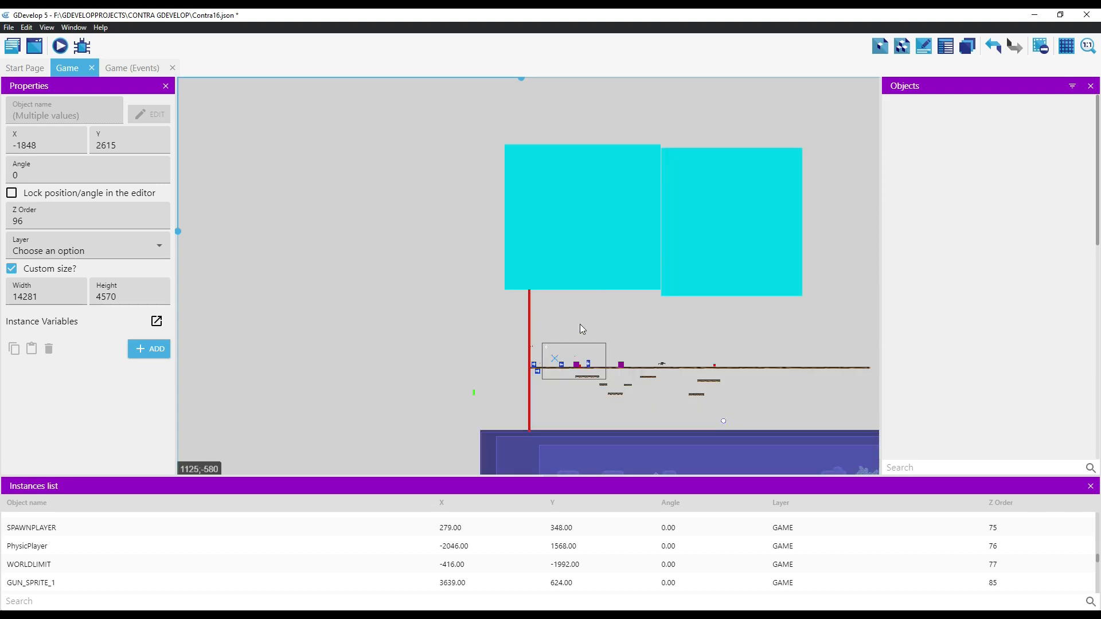
pyautogui.scroll(-3, 580, 325)
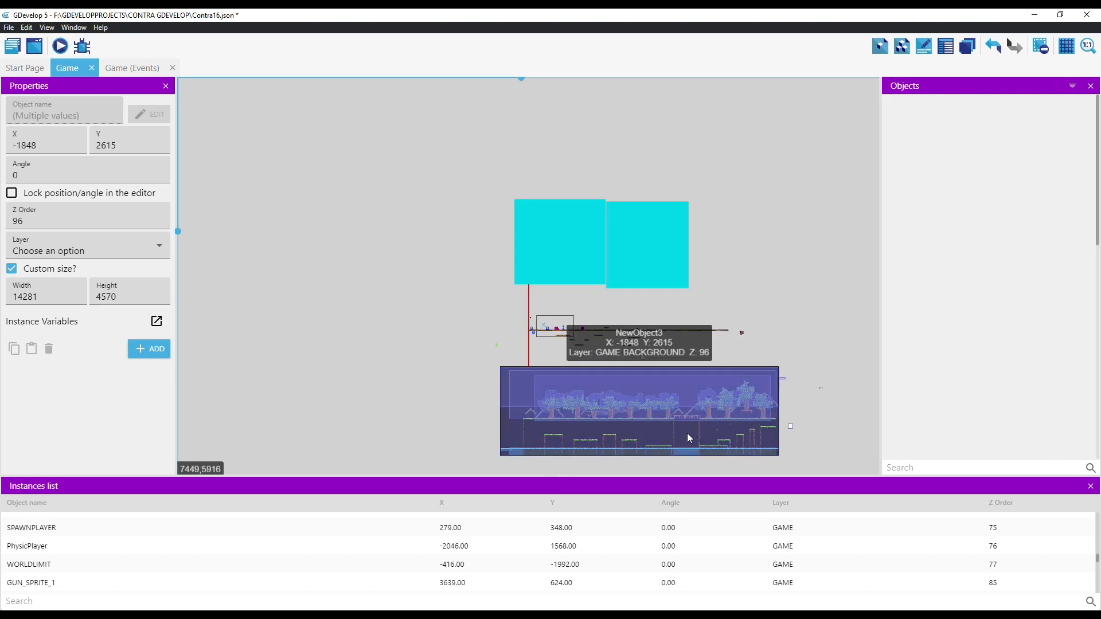
pyautogui.moveTo(688, 438); pyautogui.dragTo(695, 347)
# Step: Fine-tune the selected tilemaps' position to about X -1520, Y -1924, lining their ground up with the enemy markers
pyautogui.scroll(5, 588, 343)
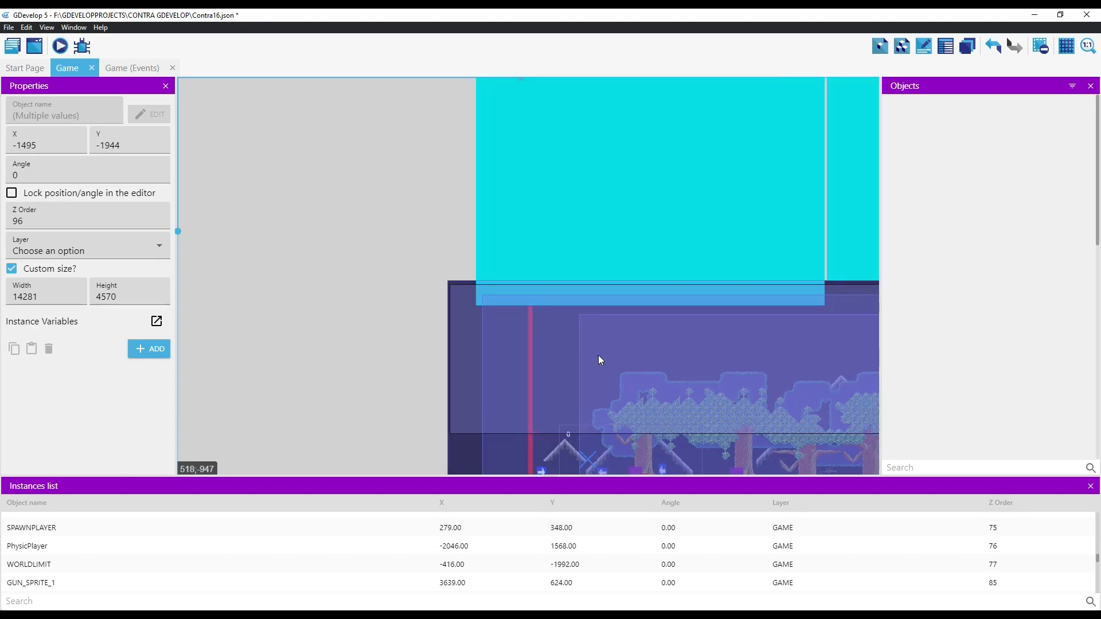
pyautogui.moveTo(629, 352); pyautogui.dragTo(560, 191, button='middle')
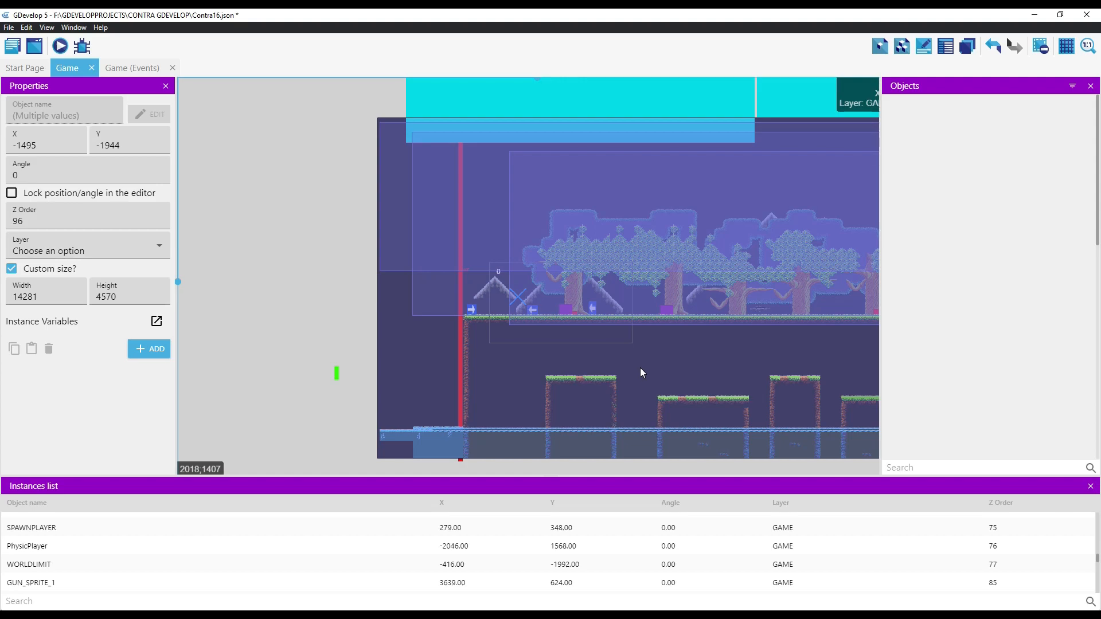
pyautogui.scroll(3, 640, 367)
pyautogui.scroll(1, 729, 388)
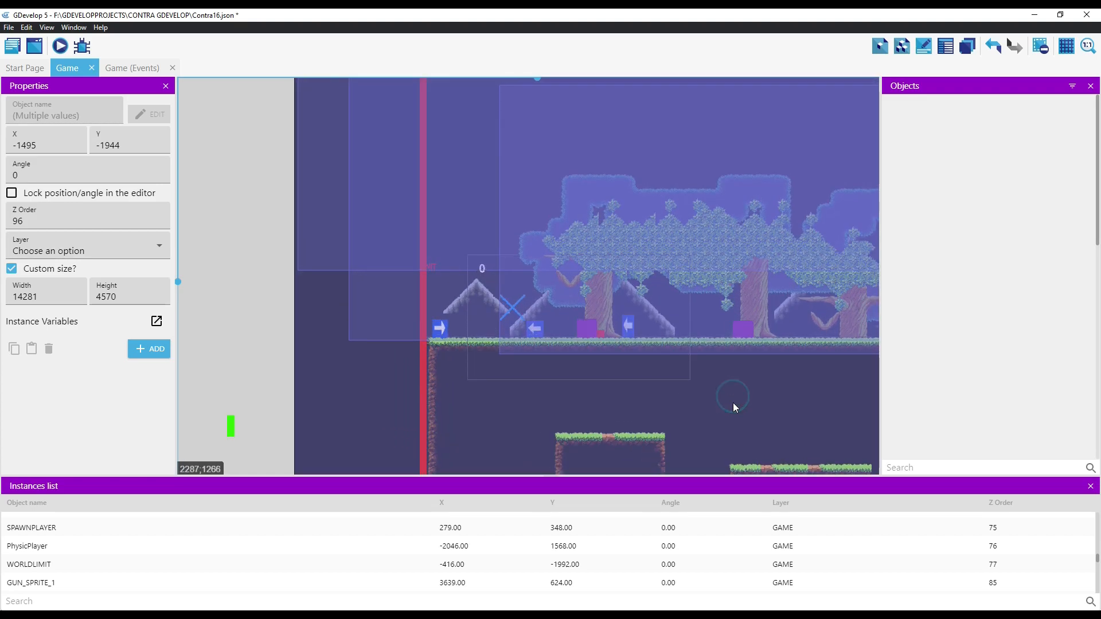
pyautogui.moveTo(733, 411); pyautogui.dragTo(731, 402)
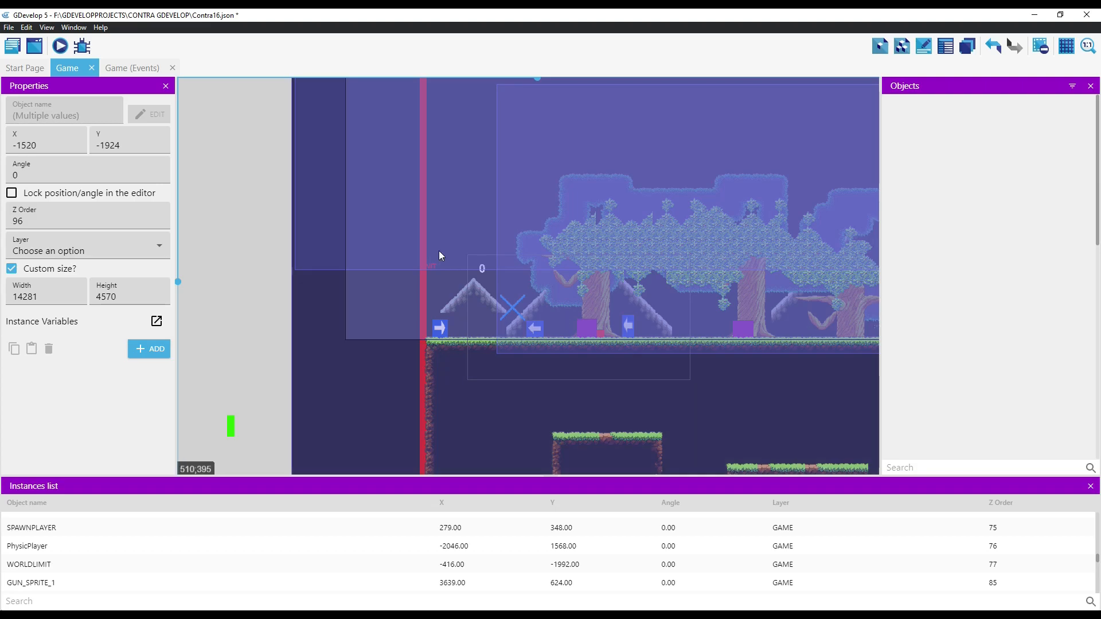
# Step: Preview the game and play briefly to check the player's scale and footing on the new ground, then close the preview
pyautogui.click(60, 46)
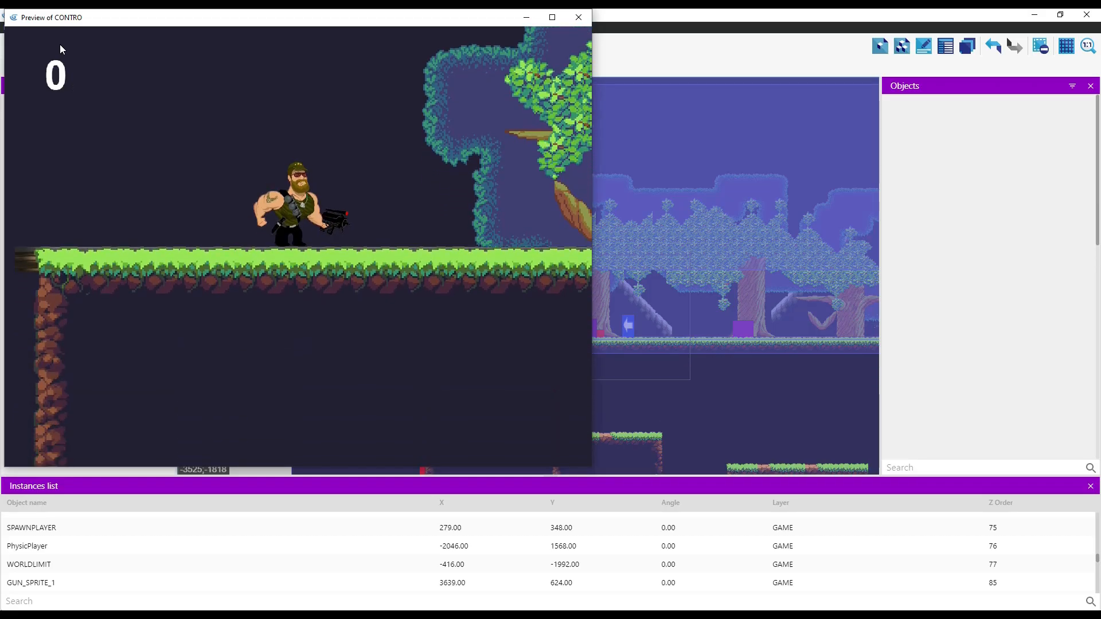
pyautogui.press('Right')
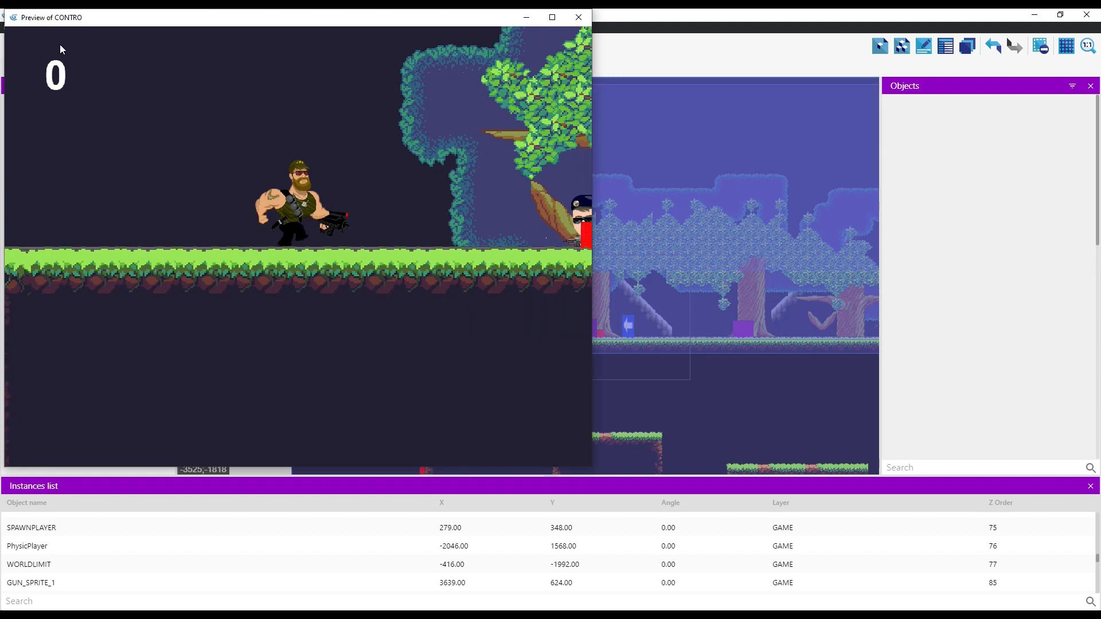
pyautogui.press('Right')
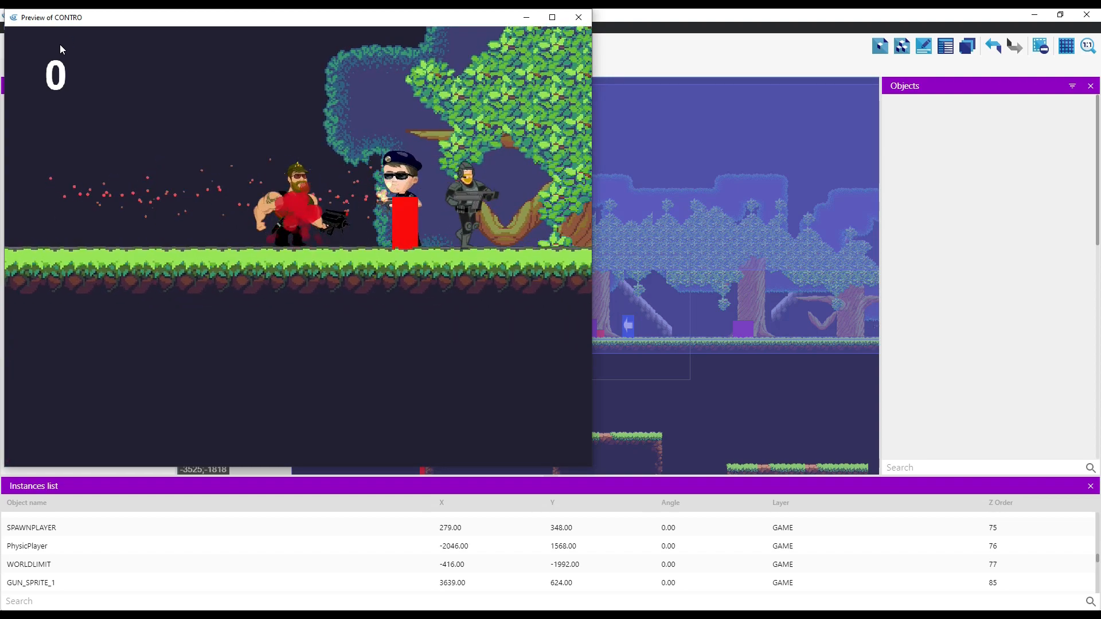
pyautogui.press('Left')
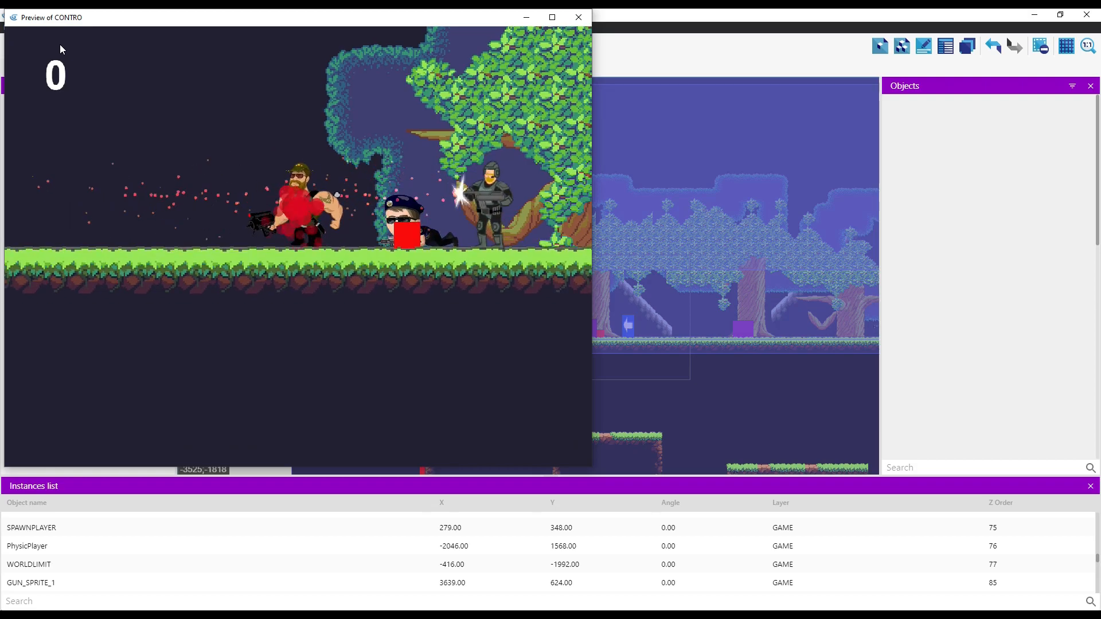
pyautogui.press('space')
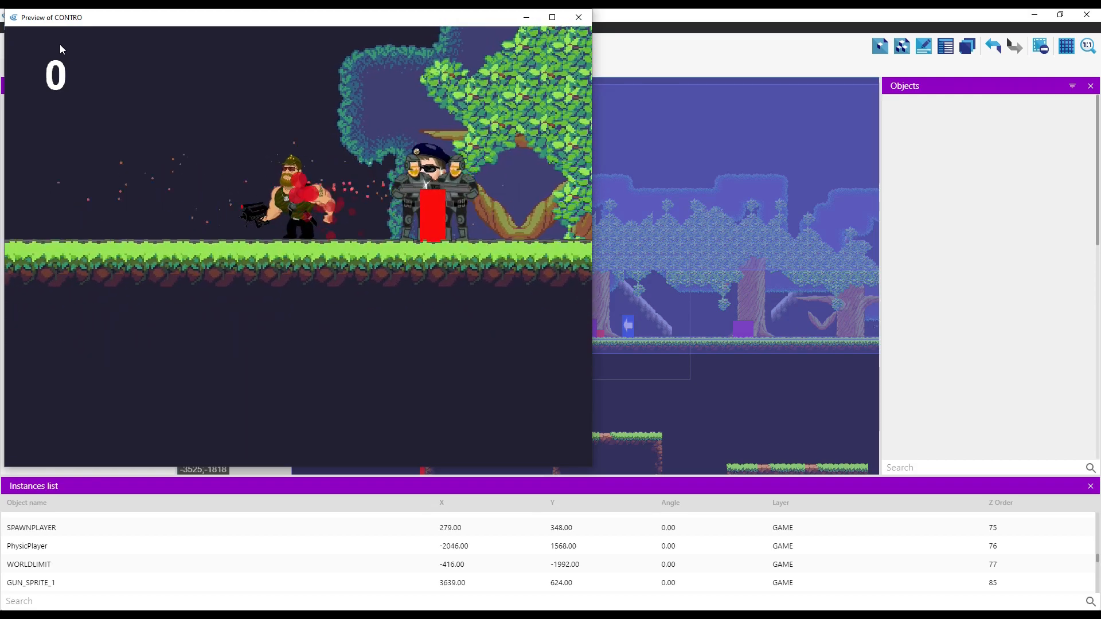
pyautogui.press('space')
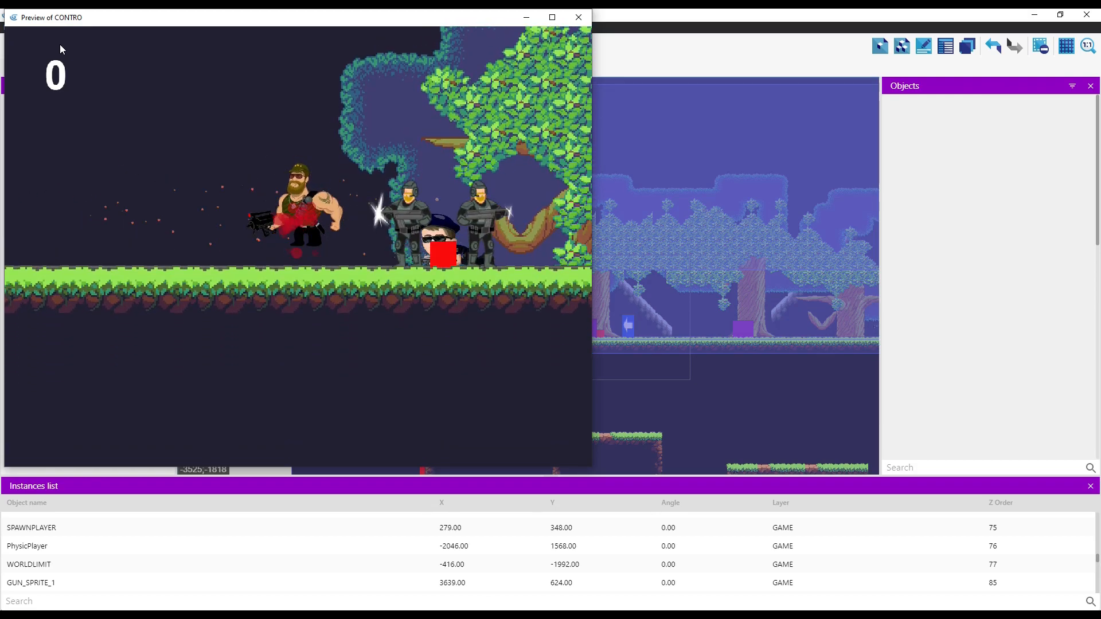
pyautogui.press('space')
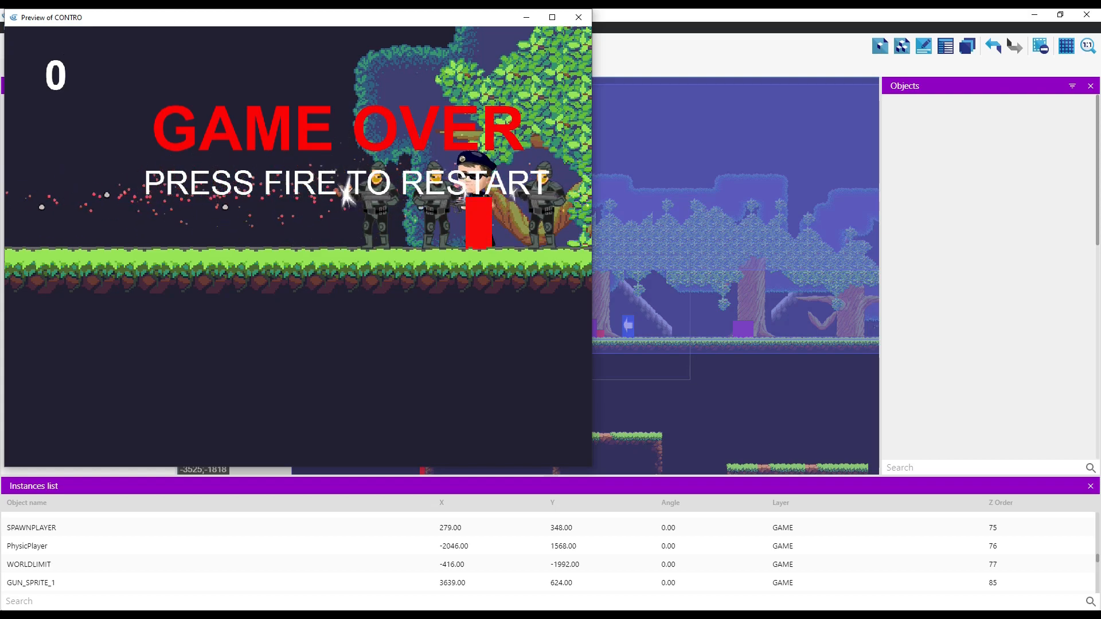
pyautogui.click(577, 19)
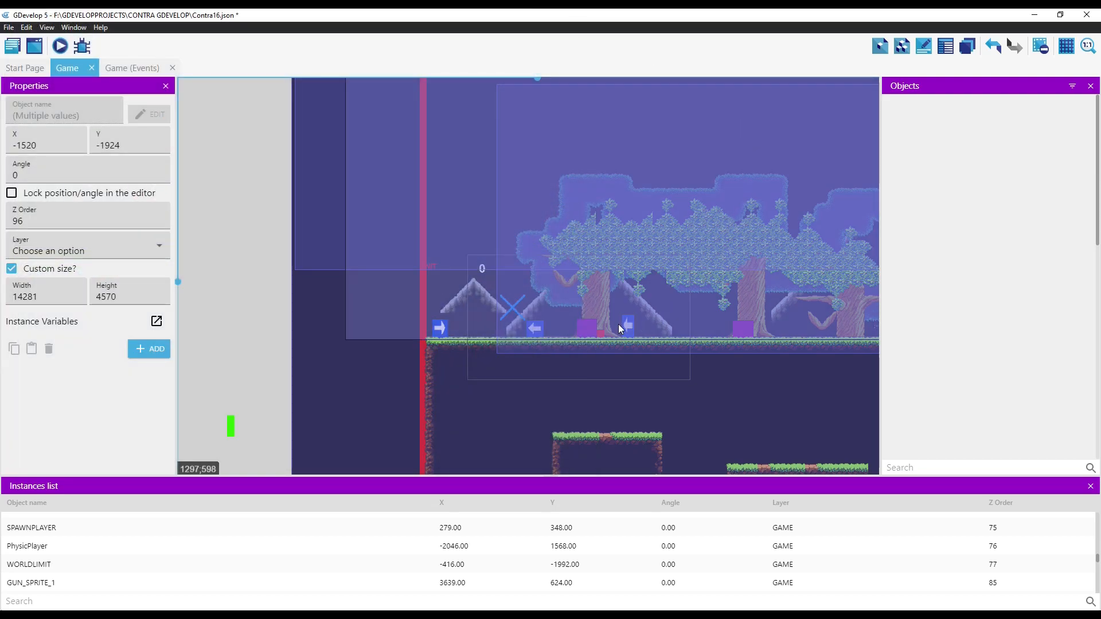
# Step: Scale the selected tilemaps down together to about 12046 × 3855 and realign their ground under the enemy markers at about X -1451, Y -1523
pyautogui.scroll(-10, 619, 326)
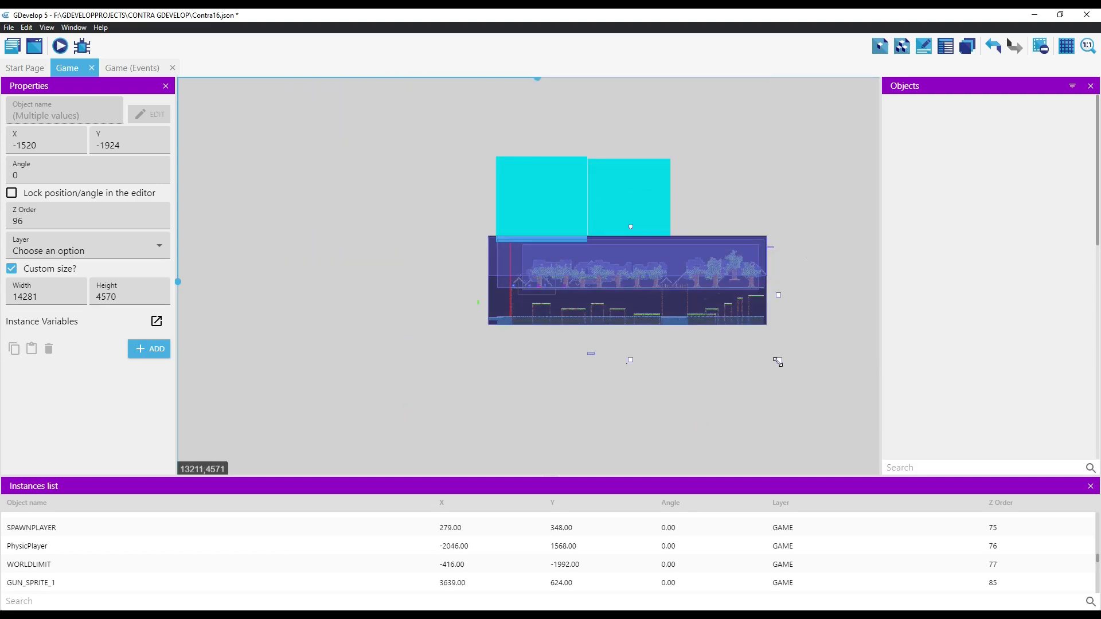
pyautogui.moveTo(778, 360); pyautogui.dragTo(735, 332)
pyautogui.scroll(6, 568, 294)
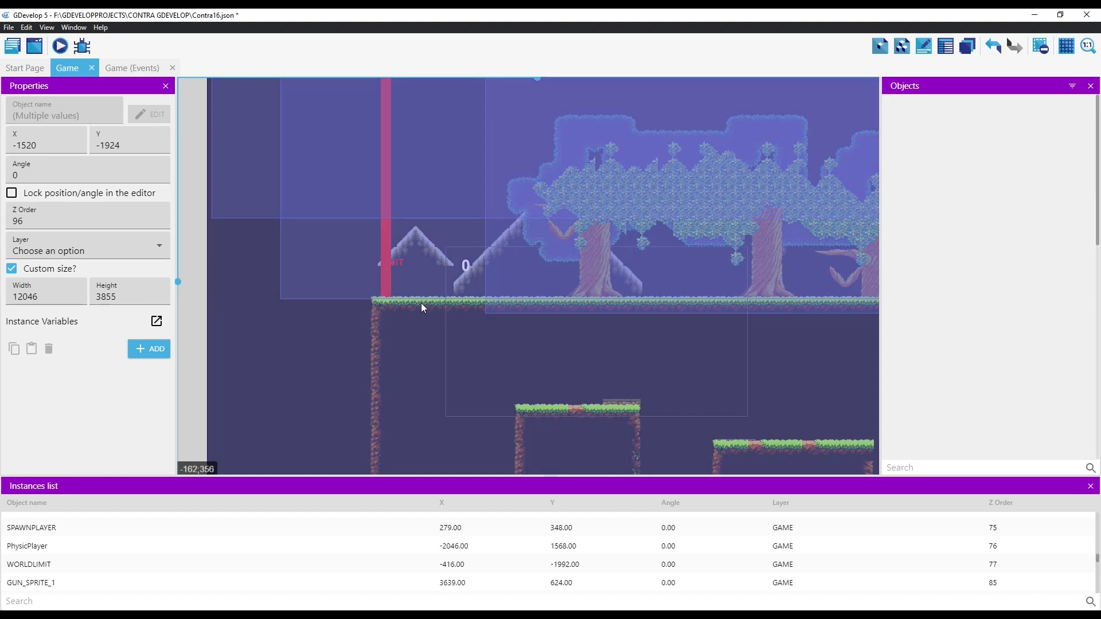
pyautogui.moveTo(423, 303)
pyautogui.mouseDown()
pyautogui.moveTo(446, 319)
pyautogui.moveTo(498, 312)
pyautogui.moveTo(477, 352)
pyautogui.moveTo(435, 366)
pyautogui.mouseUp()
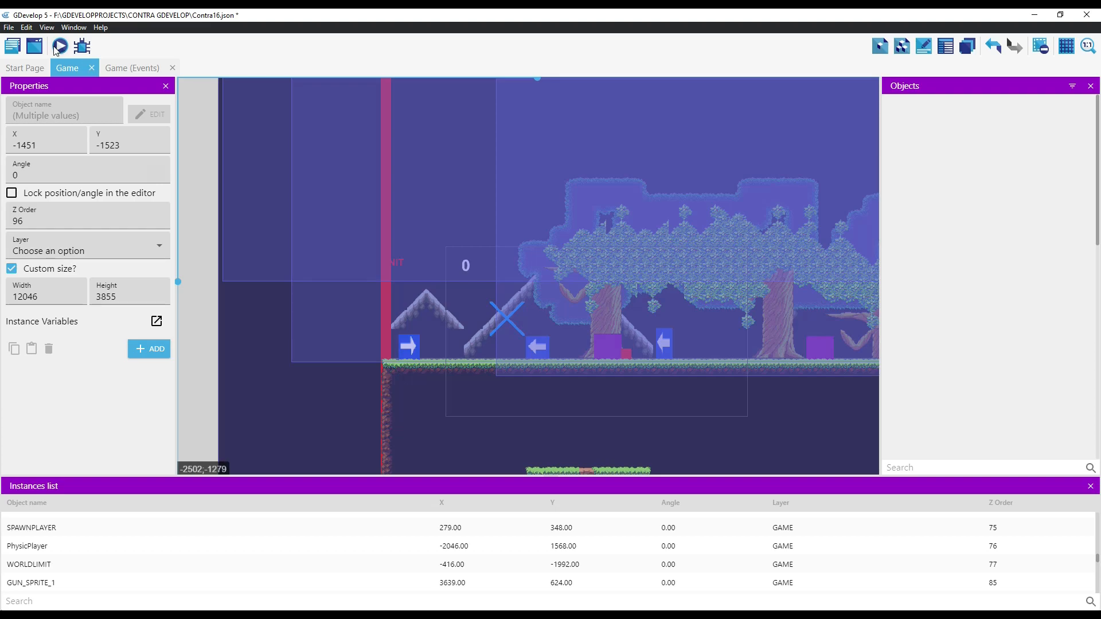
# Step: Preview the resized level, run and shoot through its opening area to check the proportions, and close the preview
pyautogui.click(60, 47)
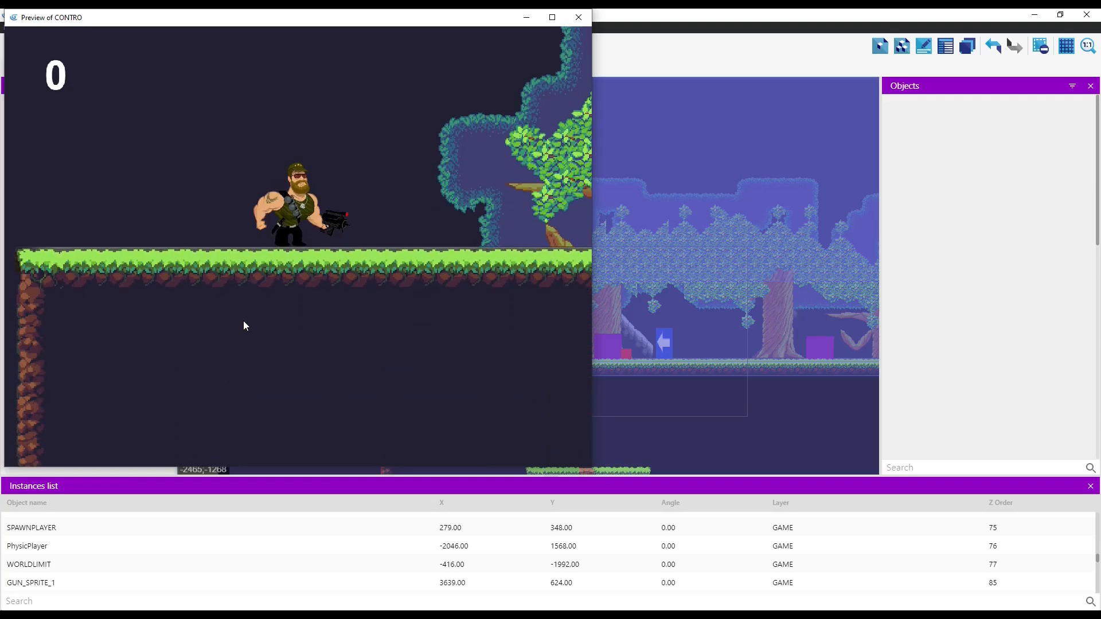
pyautogui.press('Right')
pyautogui.press('Left')
pyautogui.press('Right')
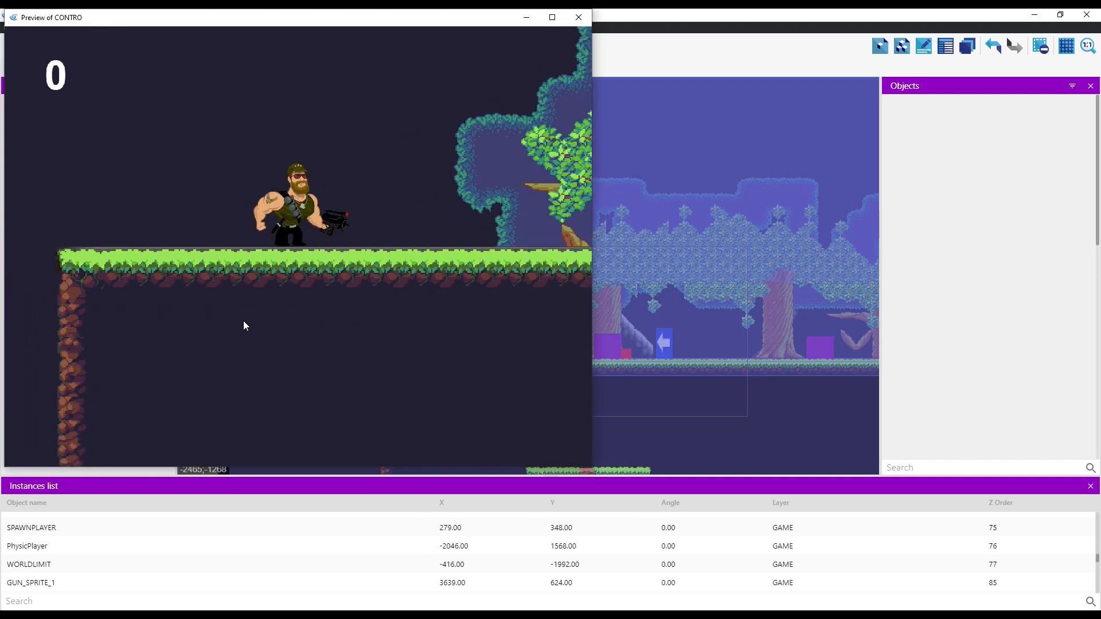
pyautogui.press('Right')
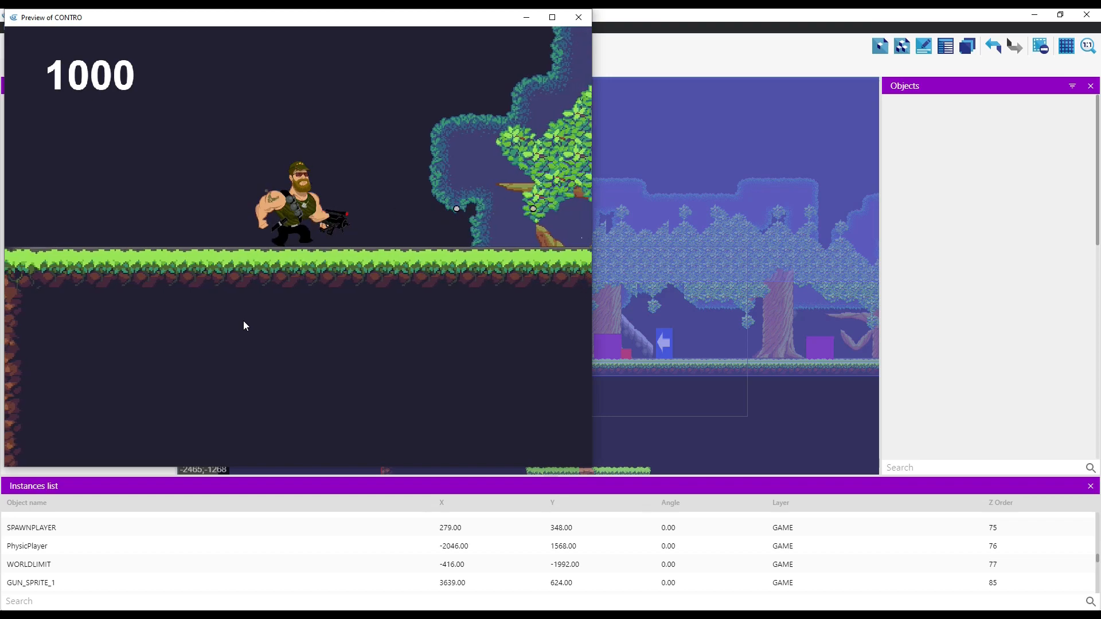
pyautogui.press('Right')
pyautogui.press('space')
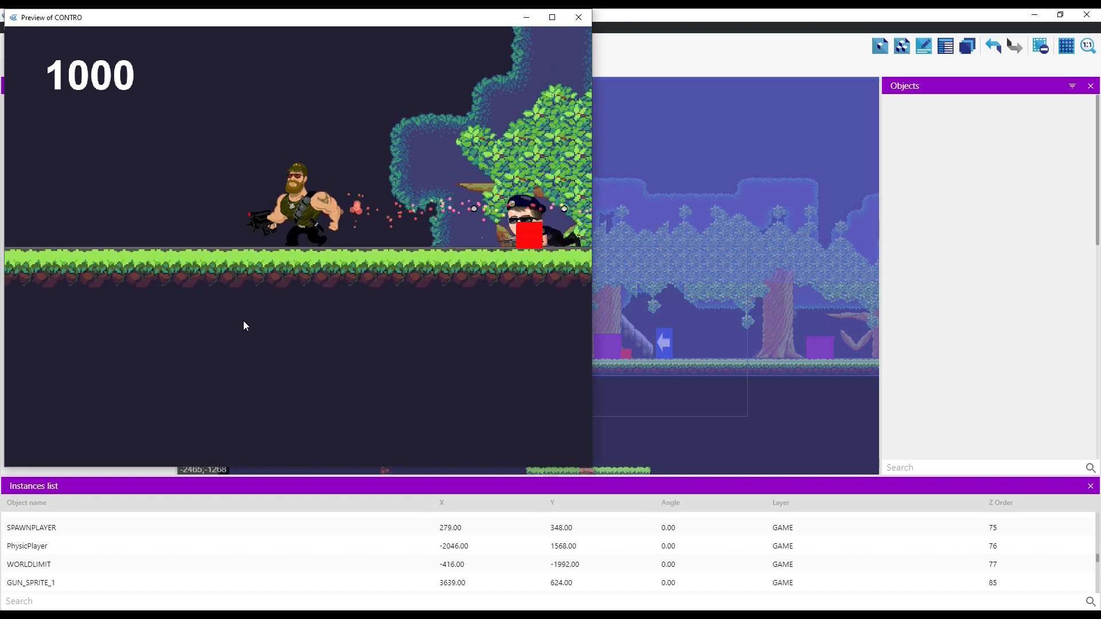
pyautogui.press('Left')
pyautogui.press('Right')
pyautogui.press('Right')
pyautogui.press('space')
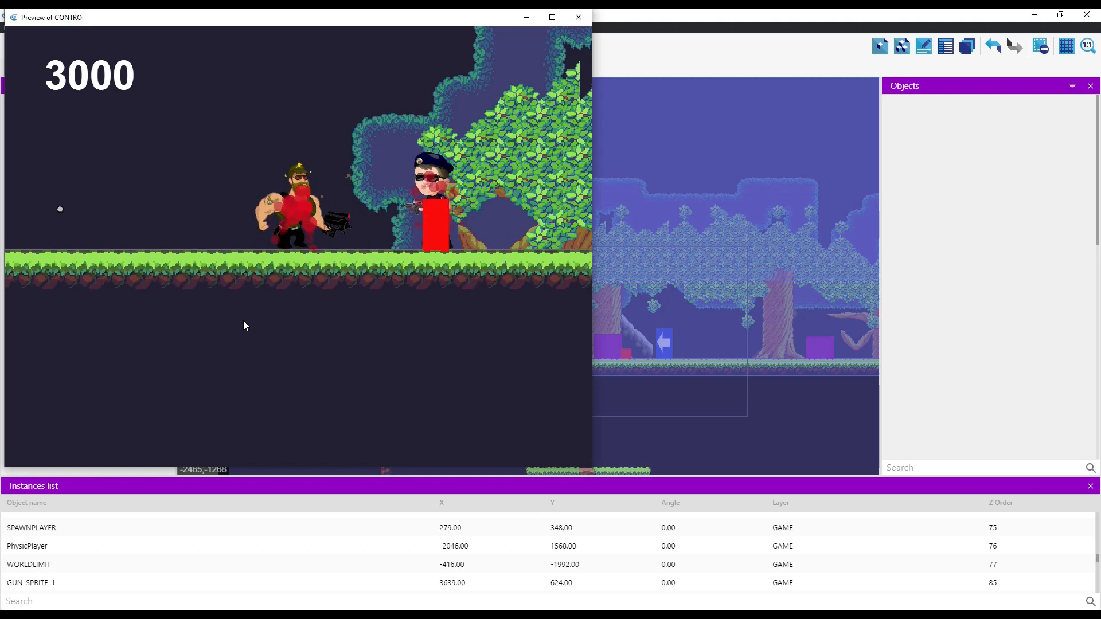
pyautogui.press('space')
pyautogui.press('space')
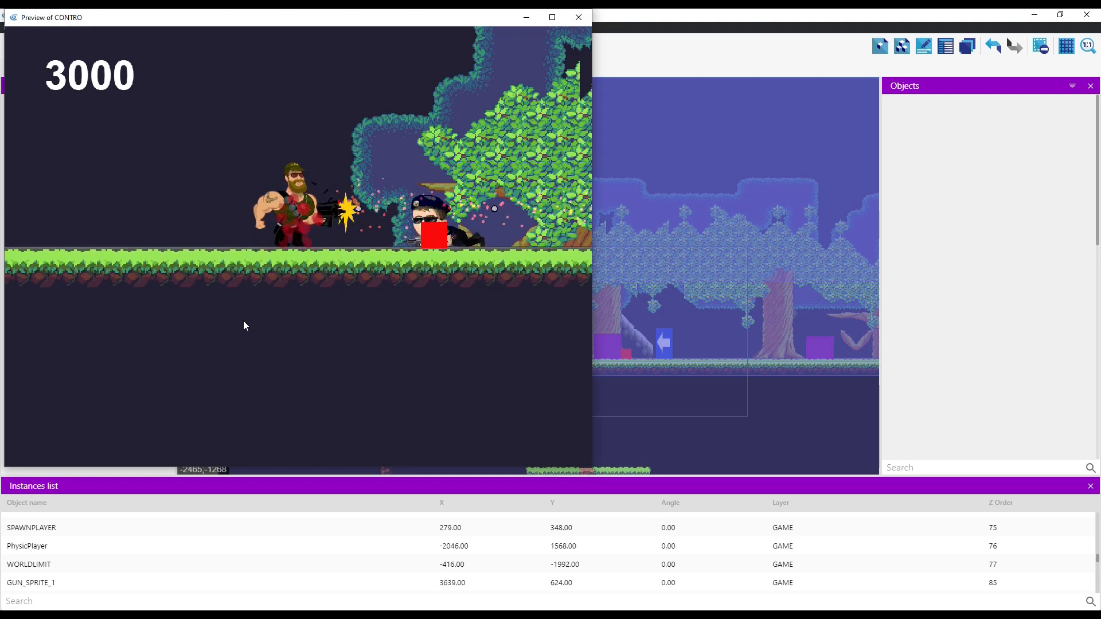
pyautogui.press('Right')
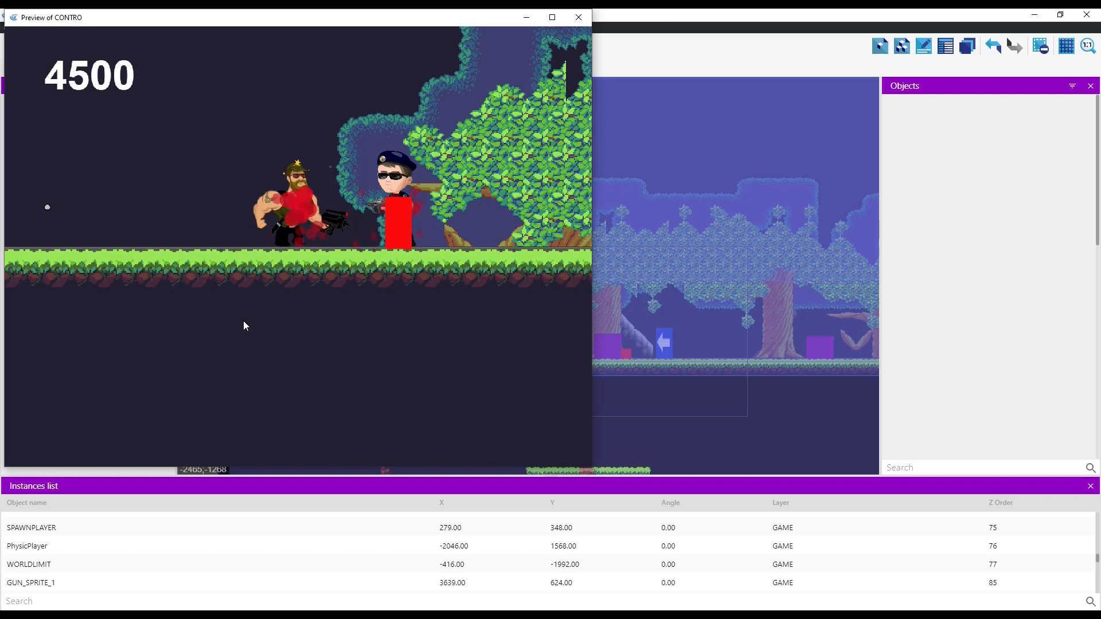
pyautogui.press('space')
pyautogui.press('Right')
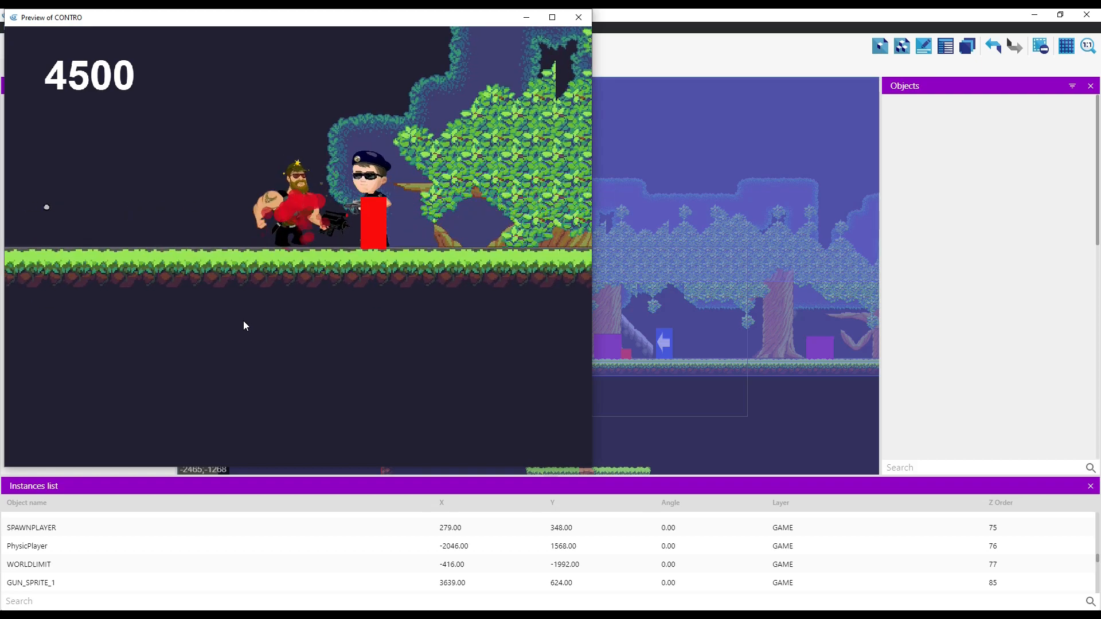
pyautogui.click(578, 17)
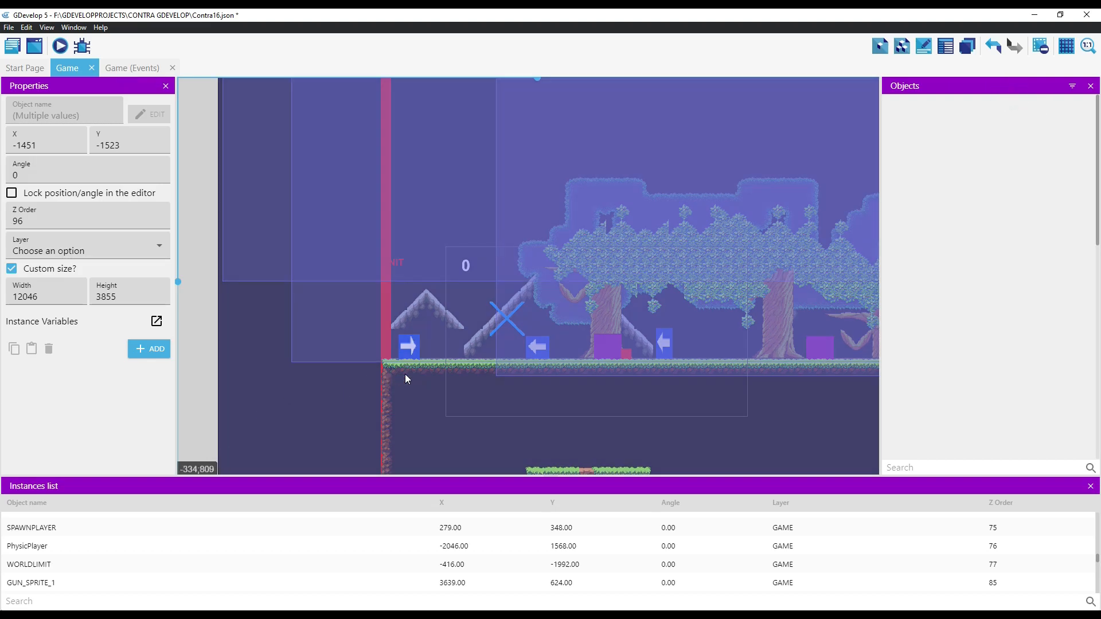
# Step: Clear the selection of the tilemap instances in the scene
pyautogui.click(405, 375)
pyautogui.click(311, 403)
pyautogui.click(204, 358)
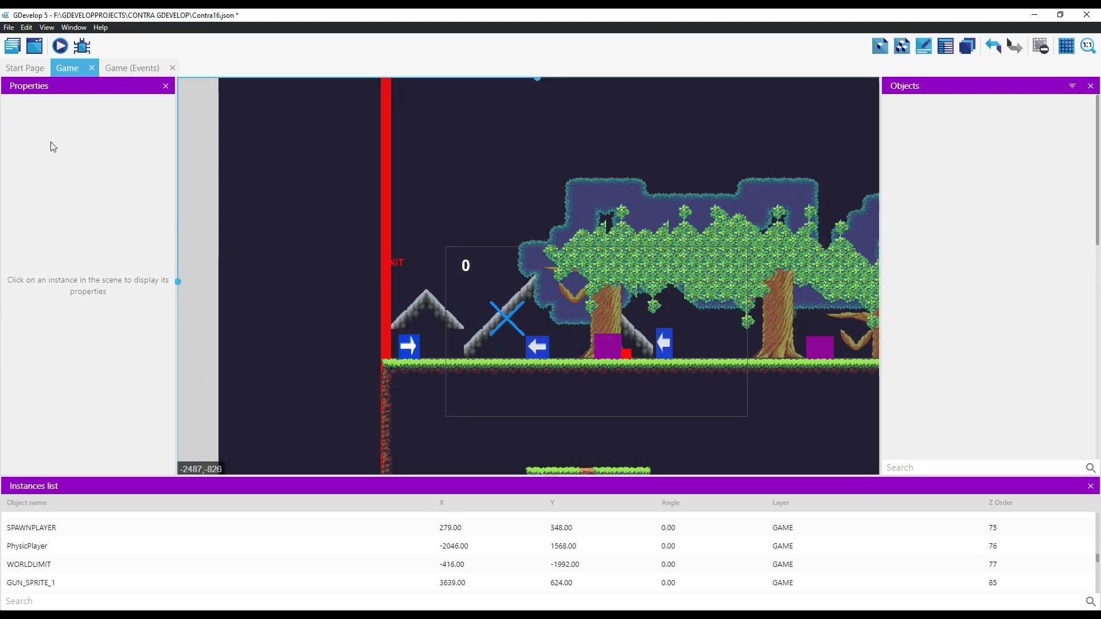
pyautogui.click(1073, 87)
pyautogui.click(936, 84)
pyautogui.click(921, 160)
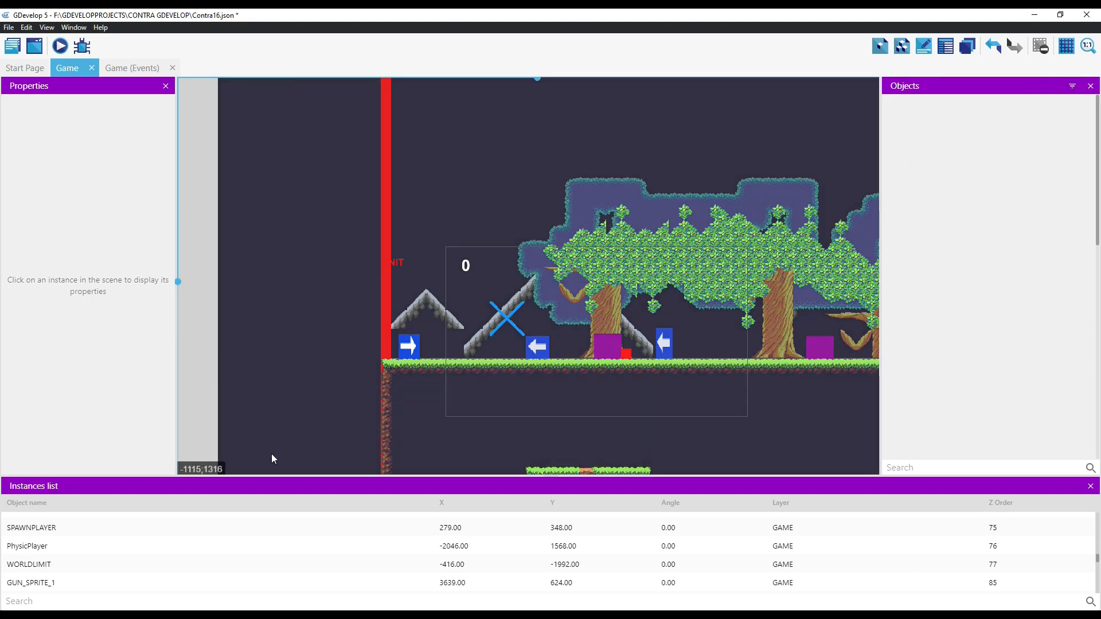
# Step: Try to select the red enemy marker beside the first tree in the scene
pyautogui.scroll(10, 451, 351)
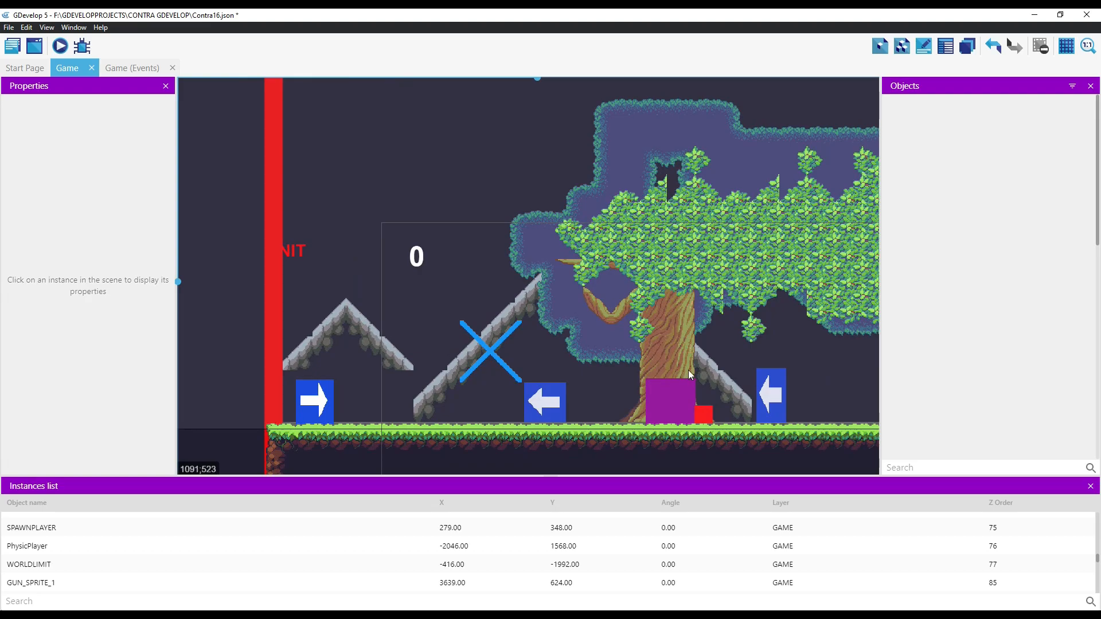
pyautogui.click(689, 375)
pyautogui.moveTo(673, 373); pyautogui.dragTo(645, 369, button='middle')
pyautogui.moveTo(487, 369); pyautogui.dragTo(362, 355, button='middle')
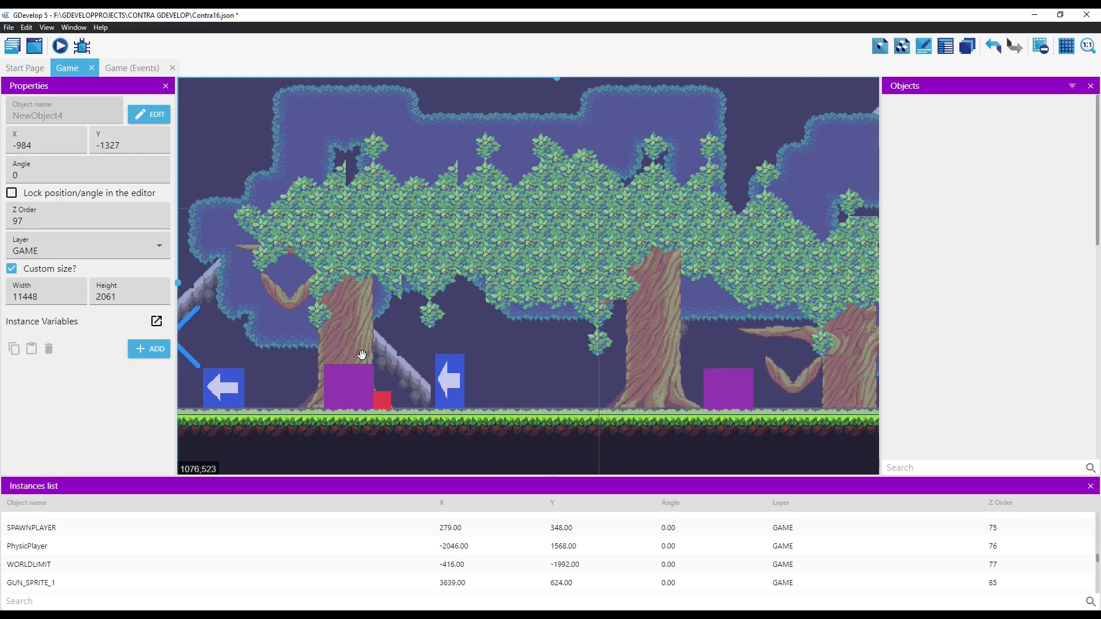
pyautogui.moveTo(679, 353); pyautogui.dragTo(590, 360, button='middle')
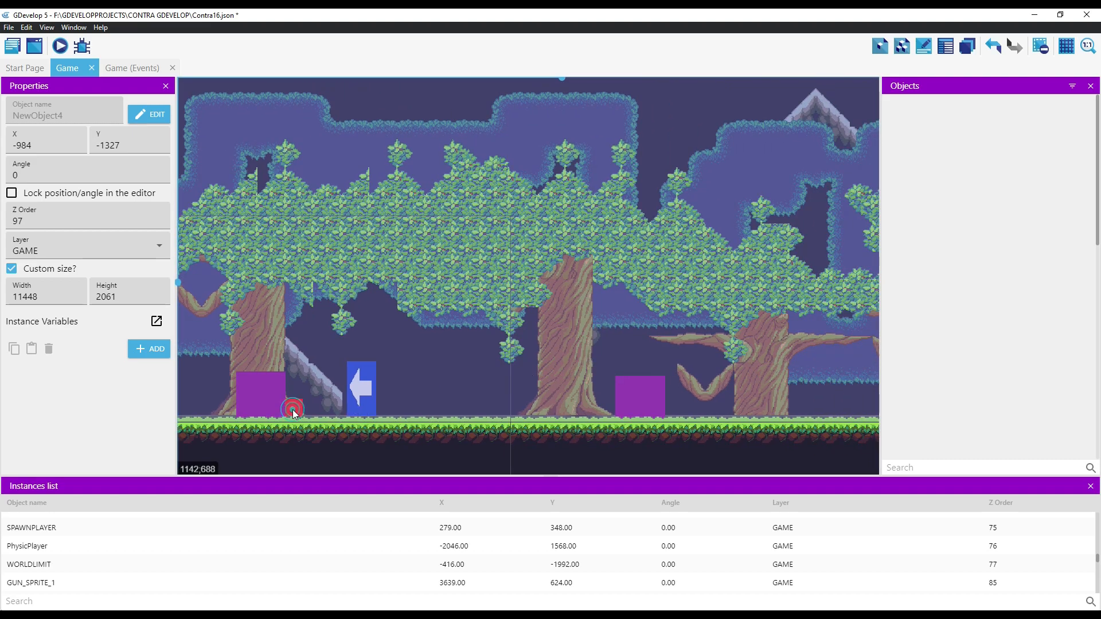
# Step: Find the PhysicEnemy entries among the scene's instances and select the one at X 1148, Y 711
pyautogui.scroll(-5, 69, 559)
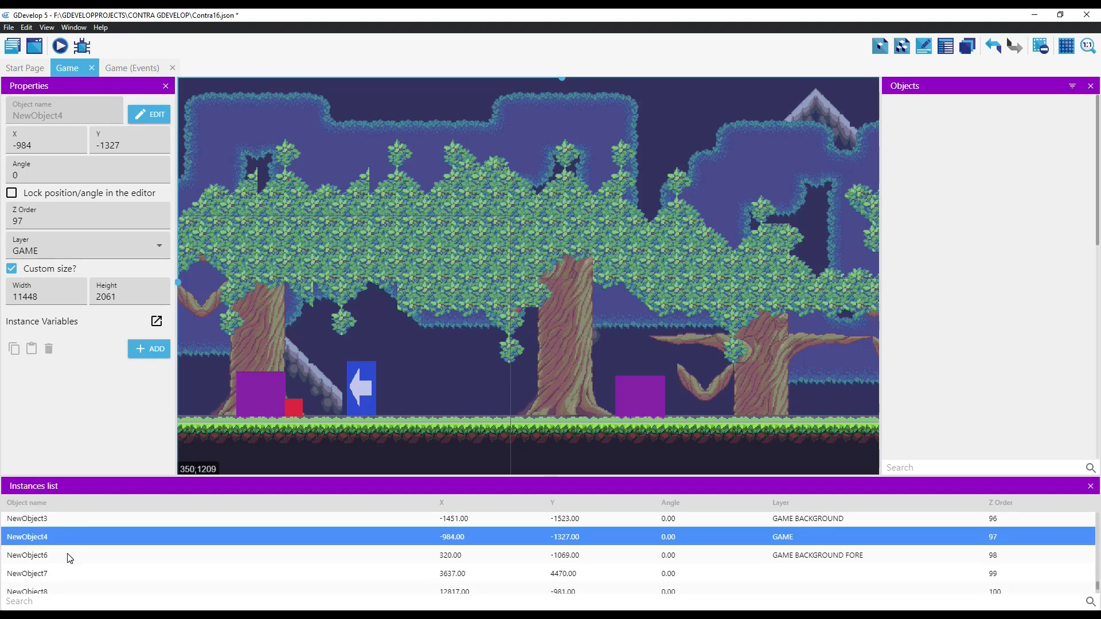
pyautogui.scroll(-1, 69, 559)
pyautogui.scroll(3, 64, 555)
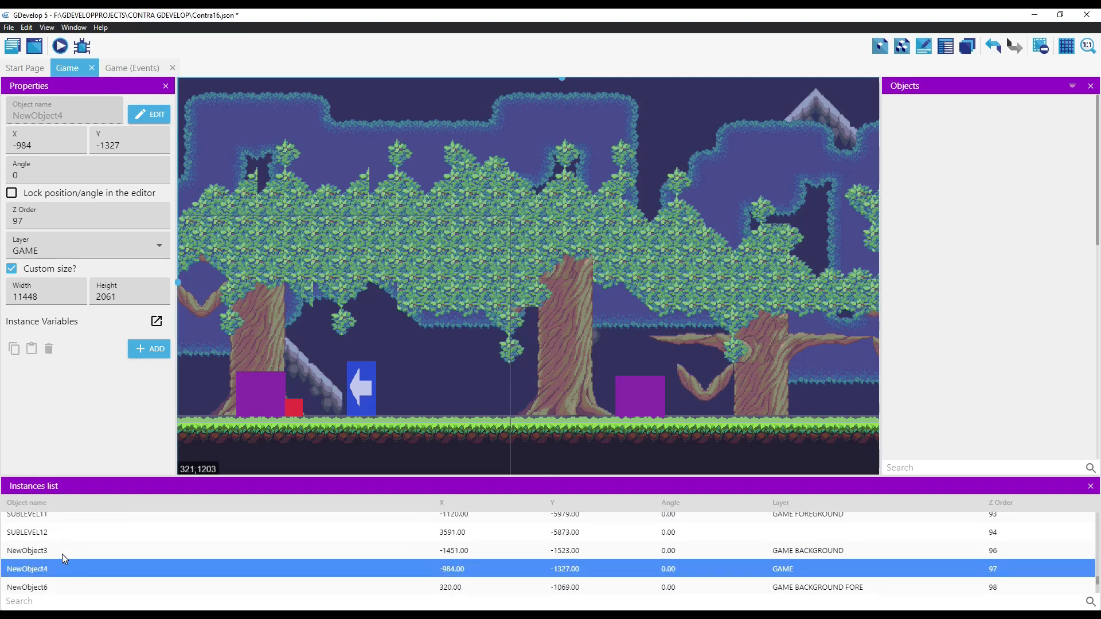
pyautogui.scroll(2, 51, 552)
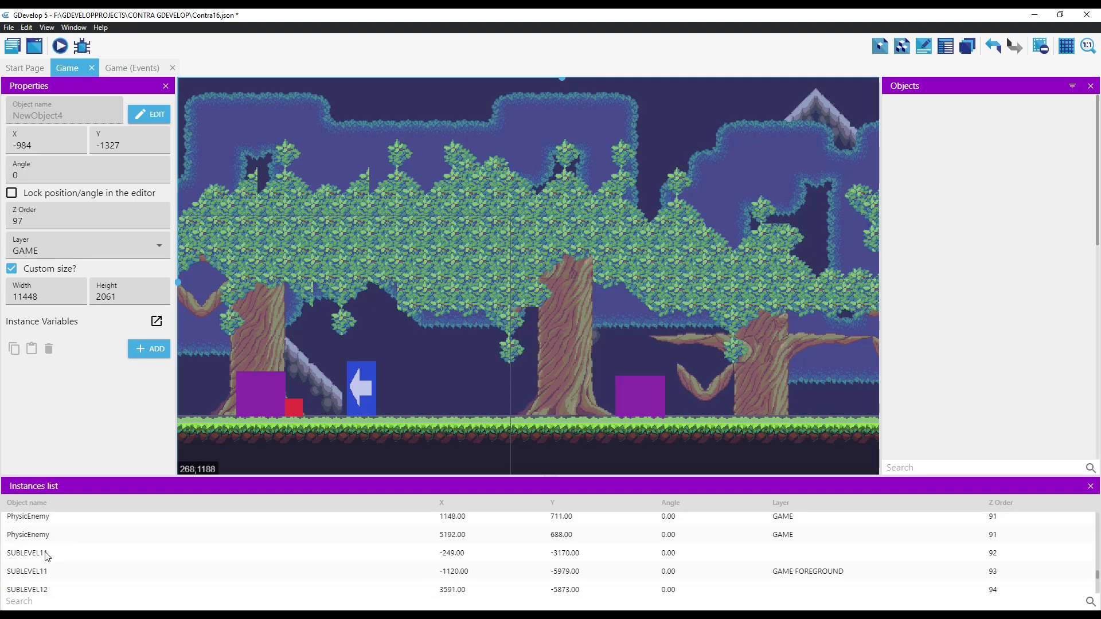
pyautogui.click(30, 536)
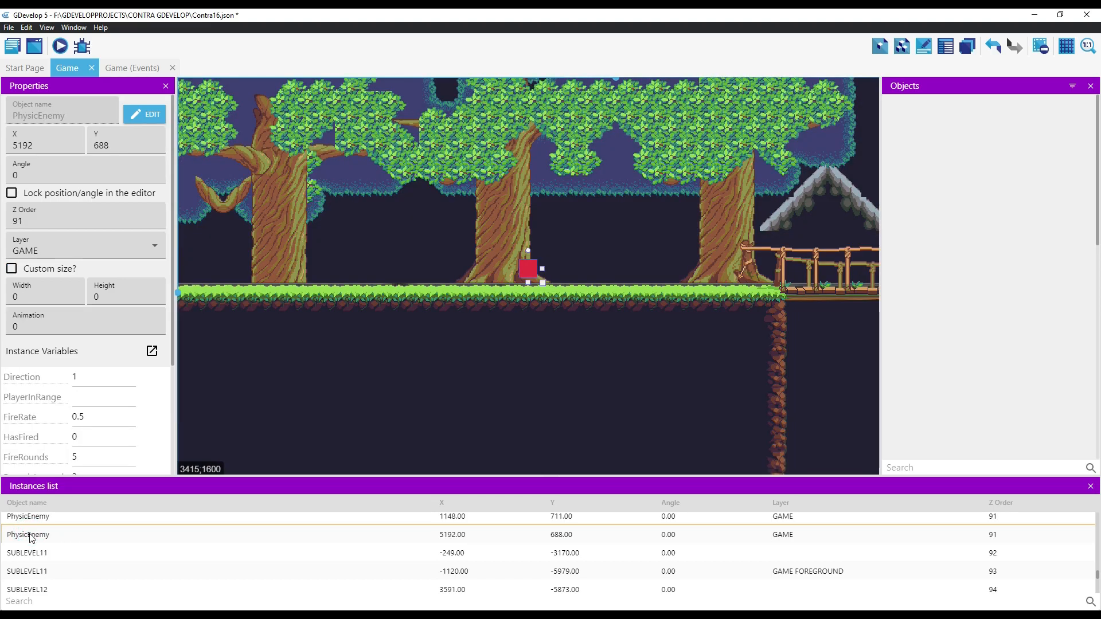
pyautogui.click(37, 519)
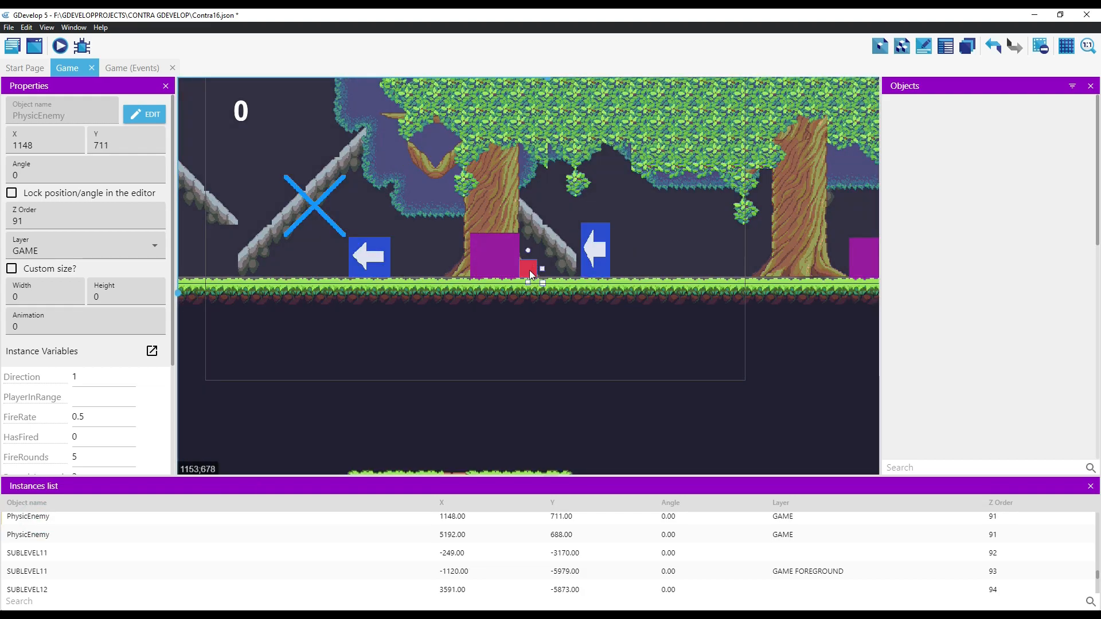
# Step: Try to grab the selected enemy marker in the scene, and undo the accidental shift of the GAME tilemap
pyautogui.click(541, 274)
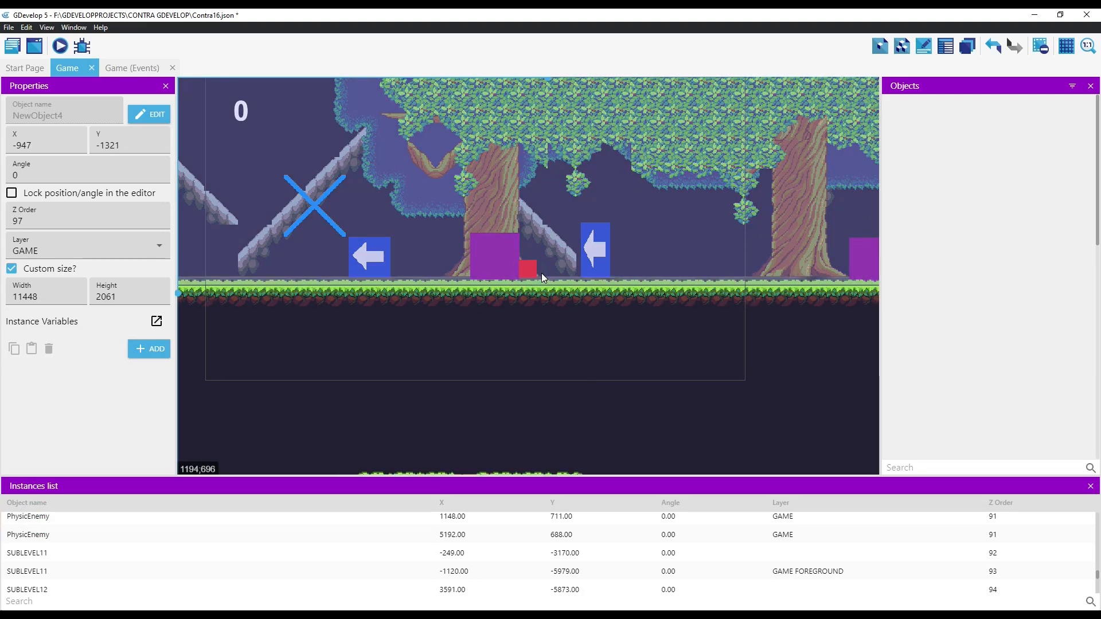
pyautogui.hotkey('ctrl', 'z')
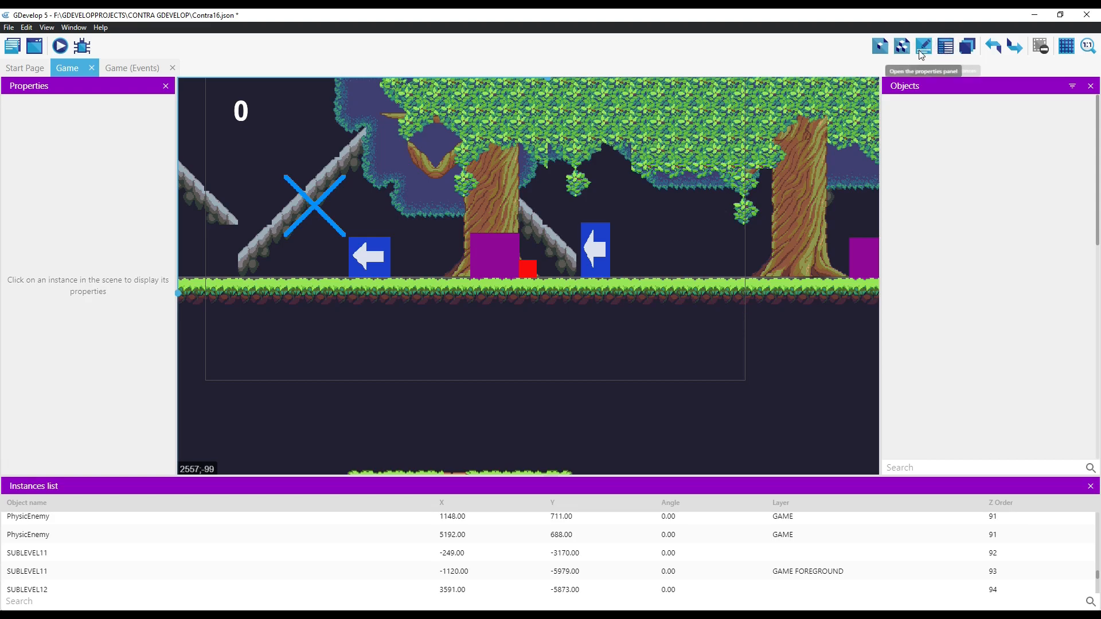
# Step: Hide the GAME BACKGROUND, GAME BACKGROUND MIDDLE, GAME BACKGROUND FORE and GAME FOREGROUND layers, keeping the GAME layer visible
pyautogui.click(967, 51)
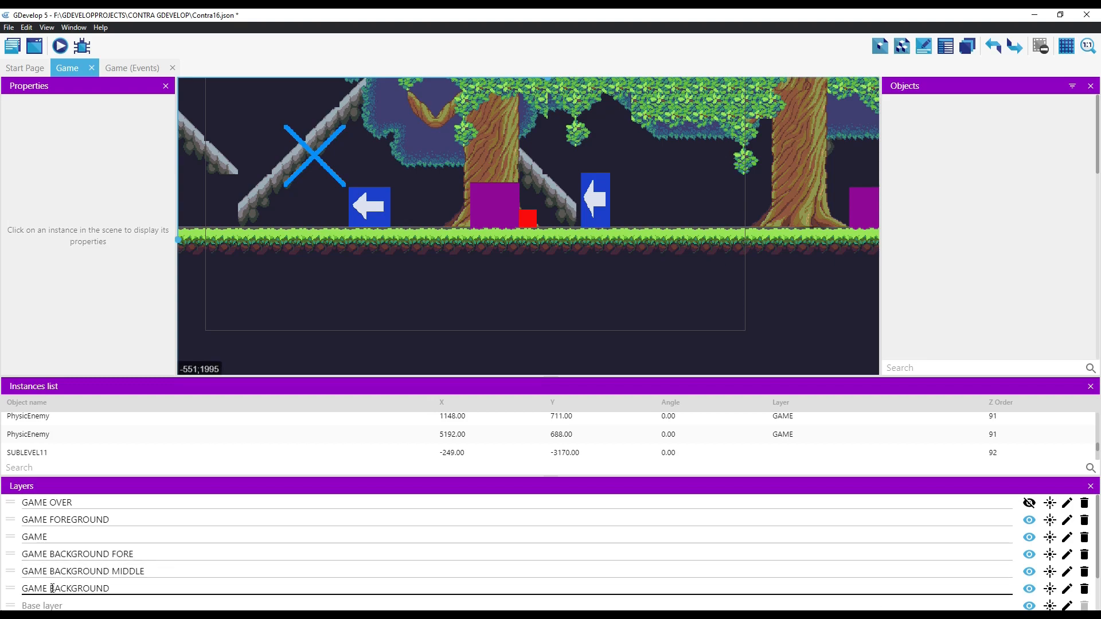
pyautogui.click(1029, 589)
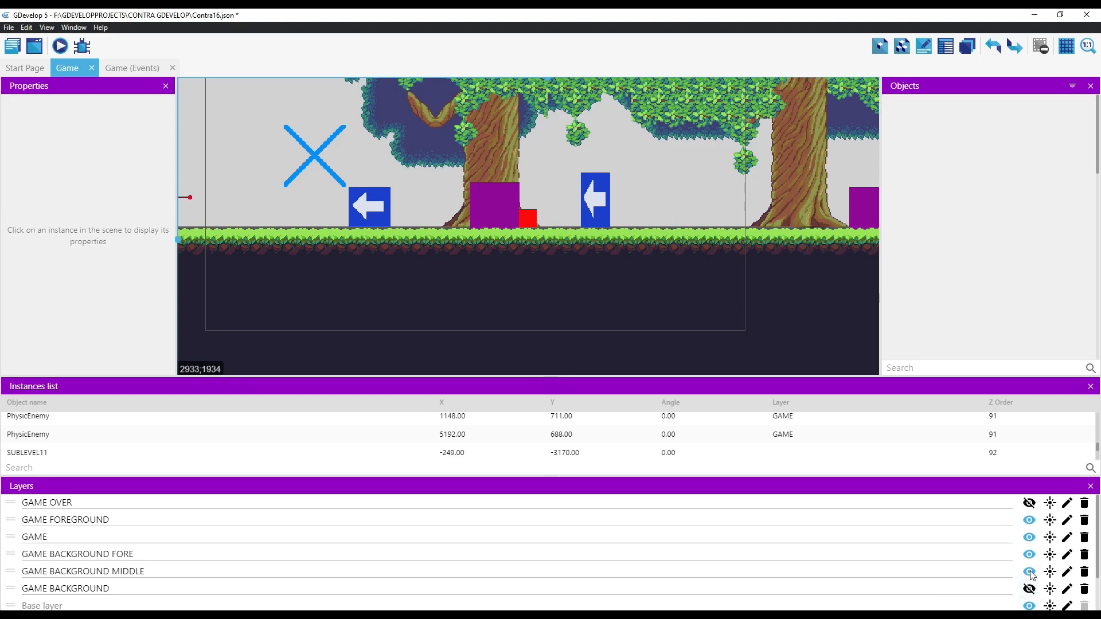
pyautogui.click(1030, 573)
pyautogui.click(1030, 555)
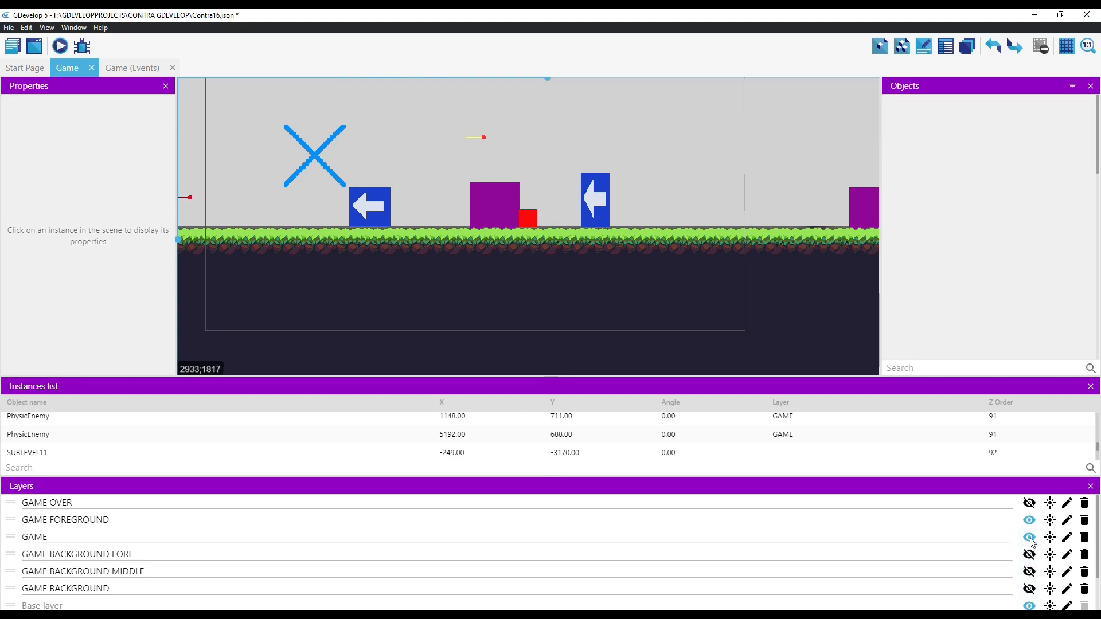
pyautogui.click(1031, 537)
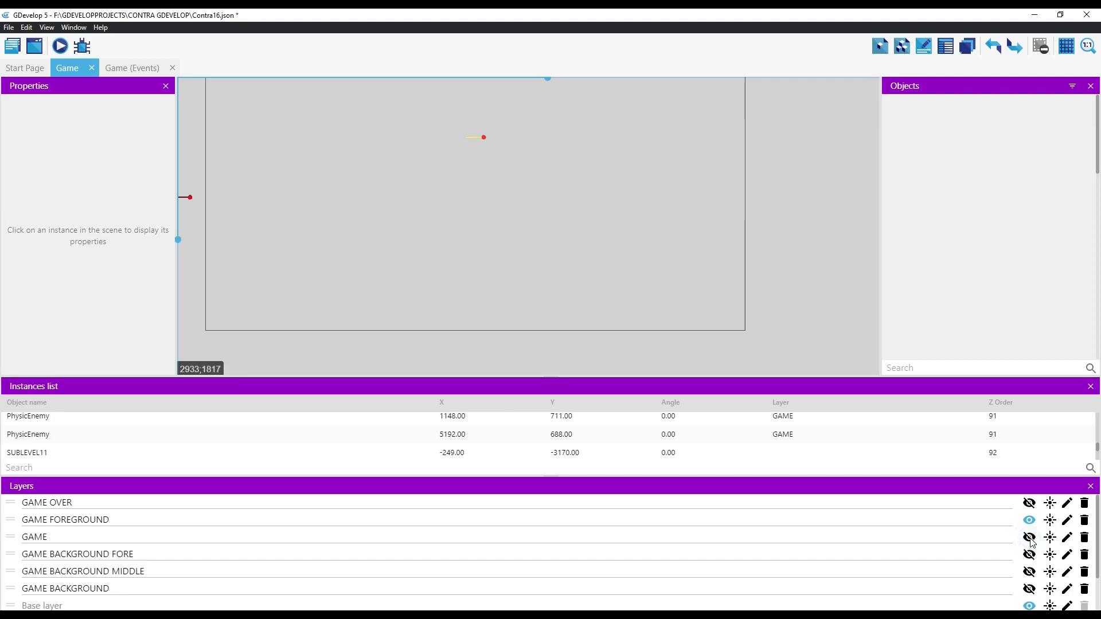
pyautogui.click(1031, 538)
pyautogui.click(1031, 521)
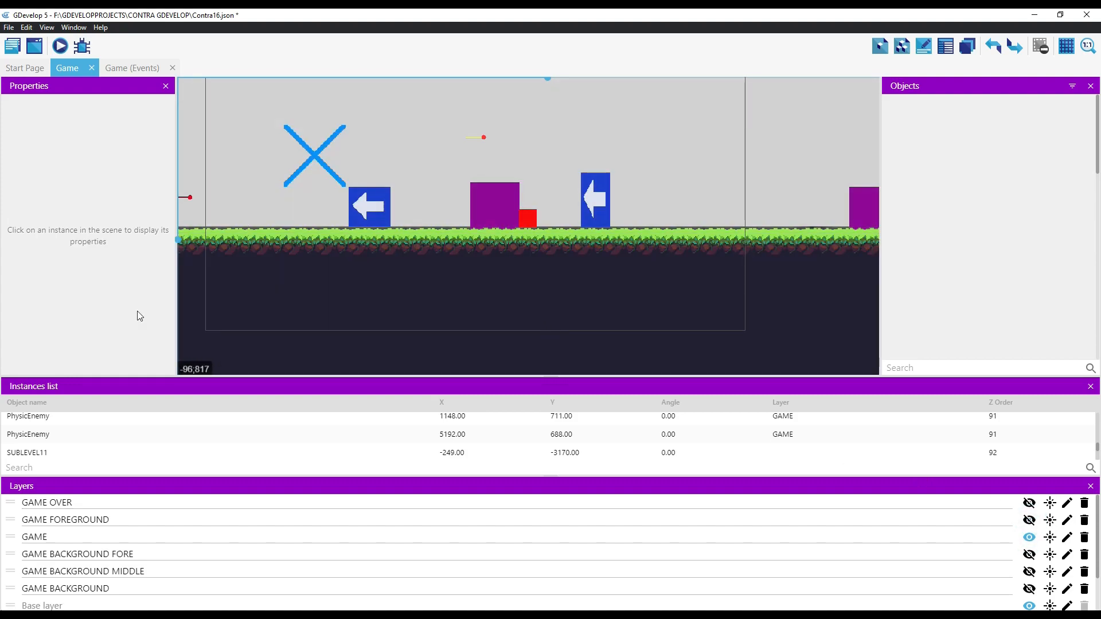
# Step: Open and dismiss the object groups, and close the instances and layers lists to enlarge the scene view
pyautogui.click(902, 49)
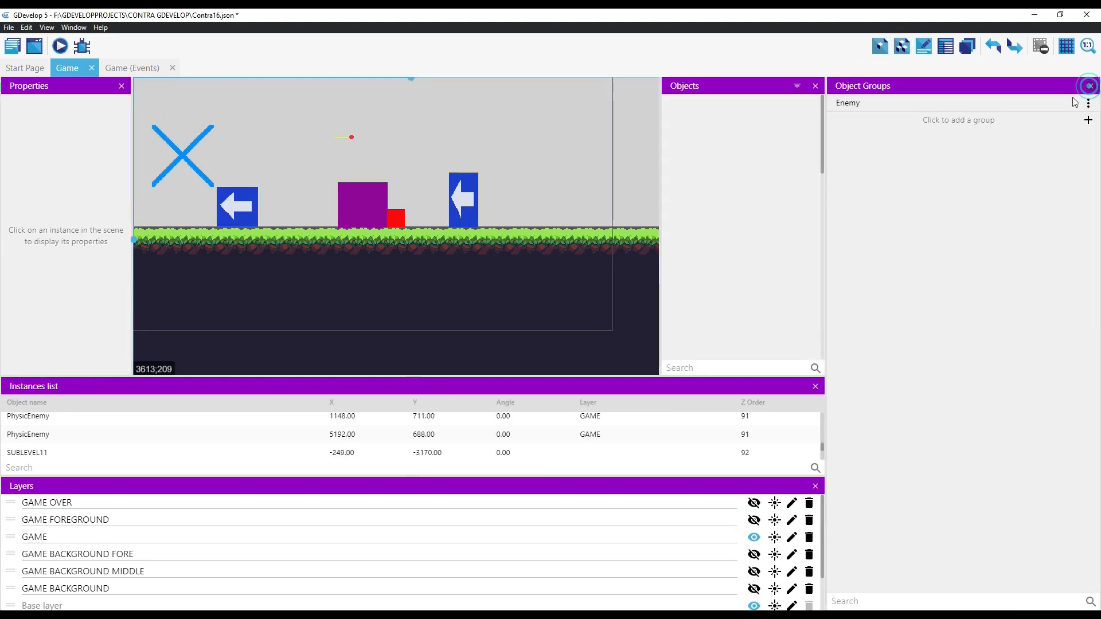
pyautogui.click(1091, 87)
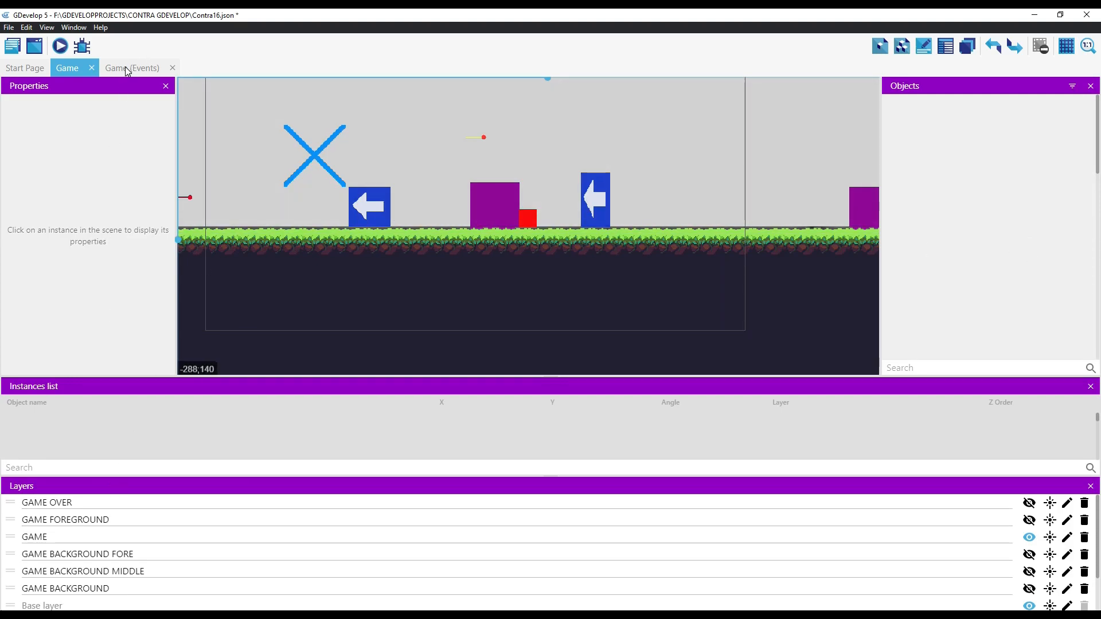
pyautogui.click(1091, 386)
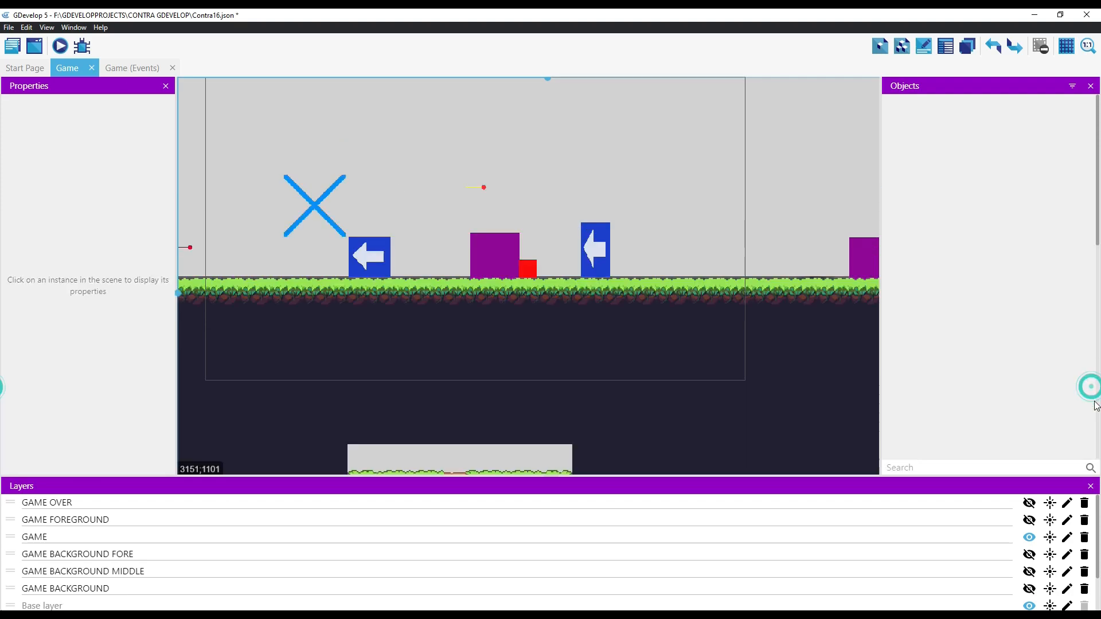
pyautogui.click(1091, 485)
# Step: Select the NewObject4 tilemap, bring back the layers list, and lock the tilemap's position and angle in the editor
pyautogui.scroll(-8, 521, 387)
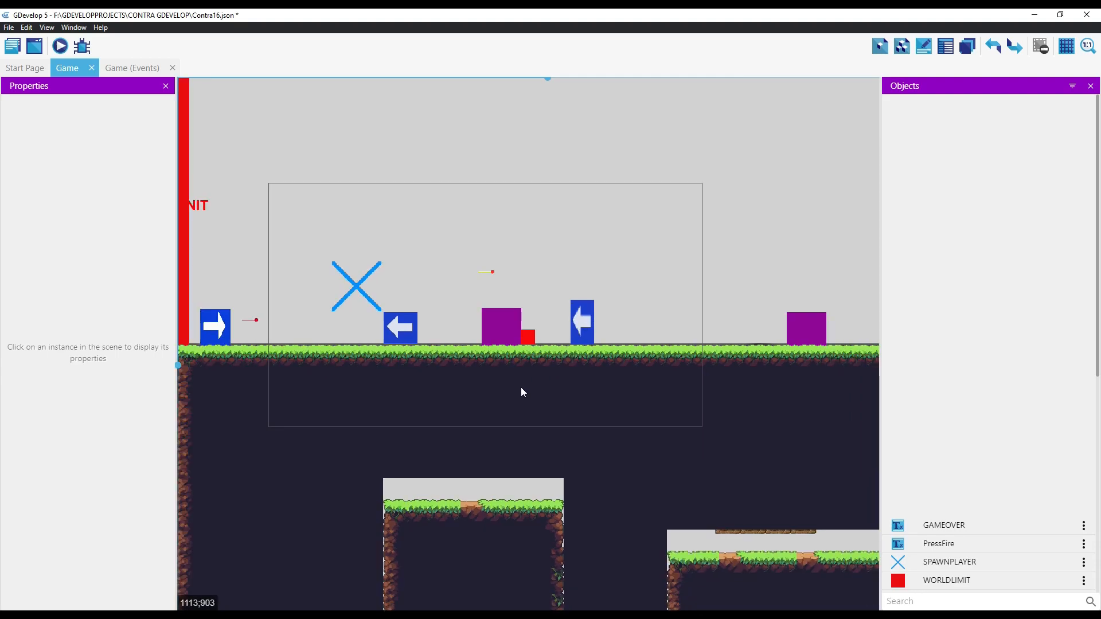
pyautogui.scroll(6, 520, 381)
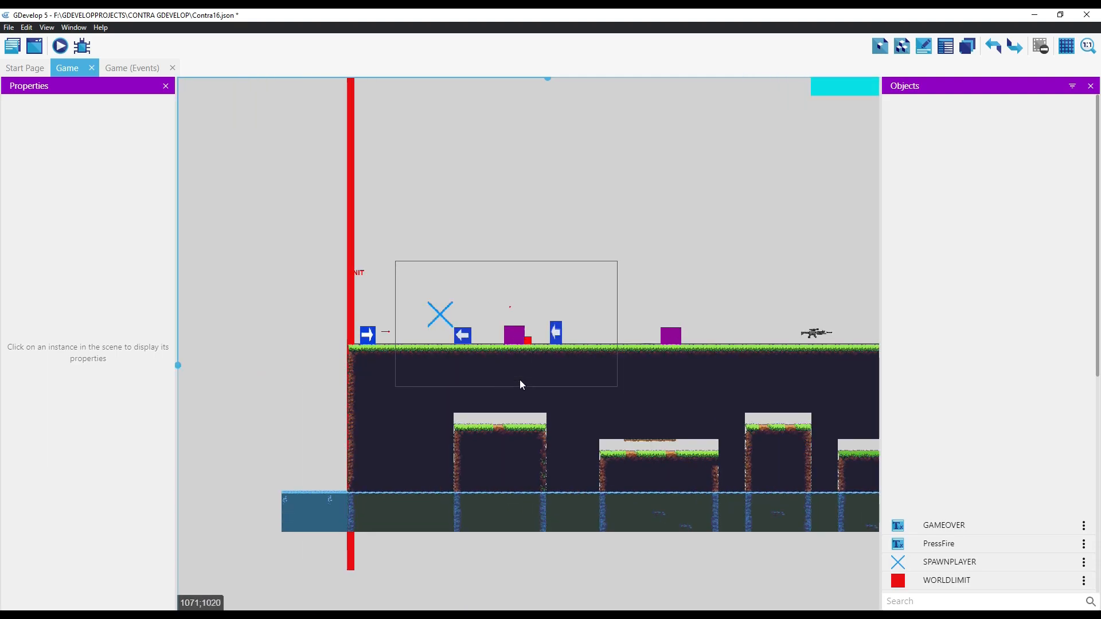
pyautogui.click(530, 342)
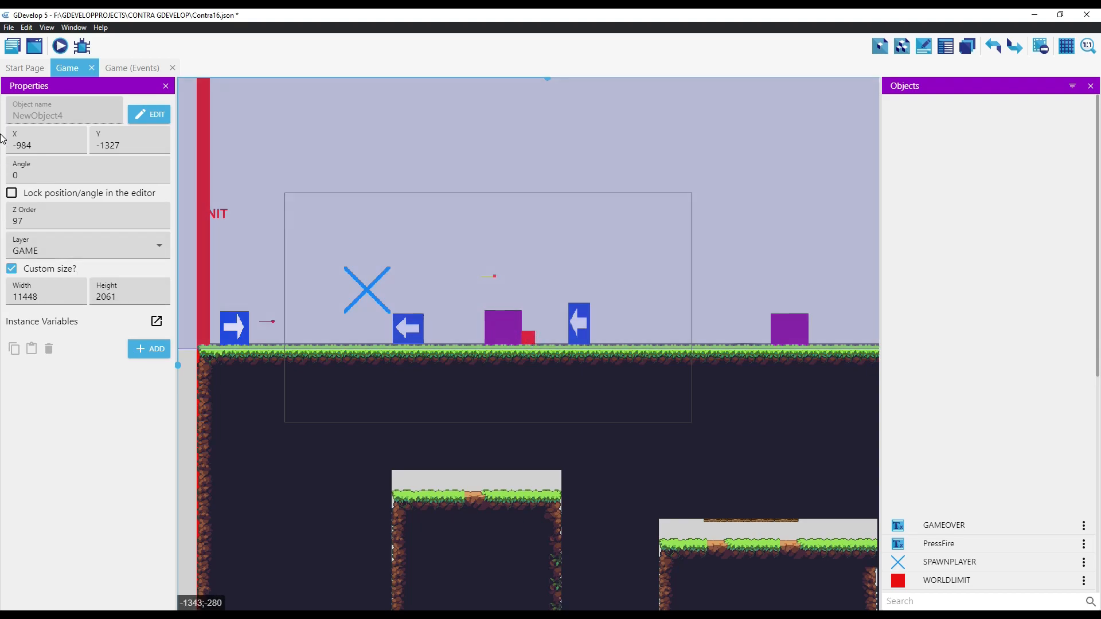
pyautogui.click(968, 46)
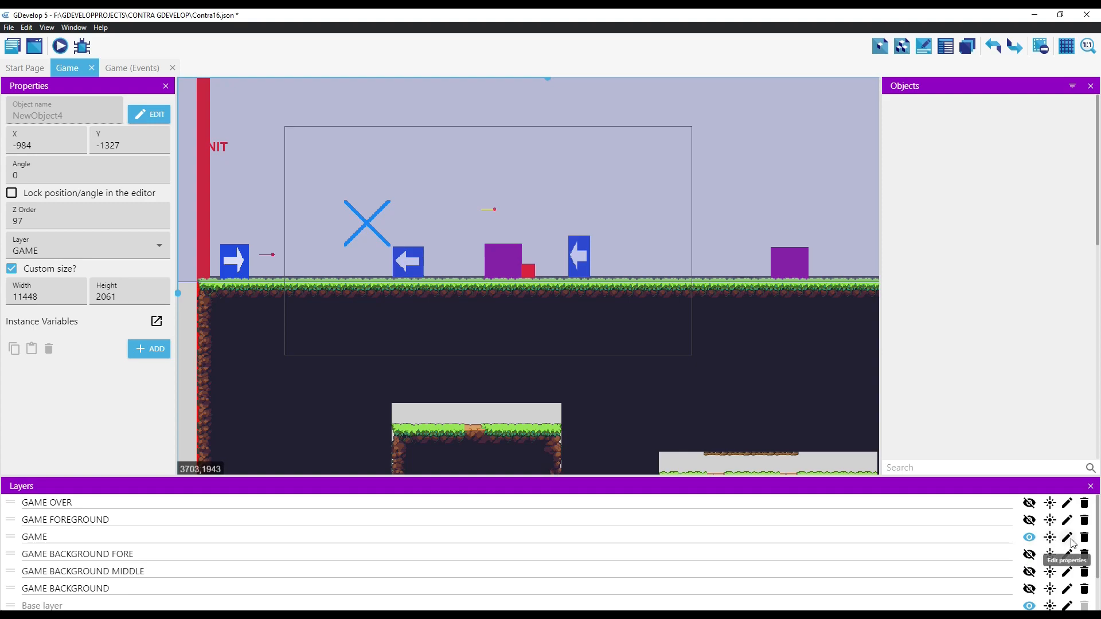
pyautogui.rightClick(39, 538)
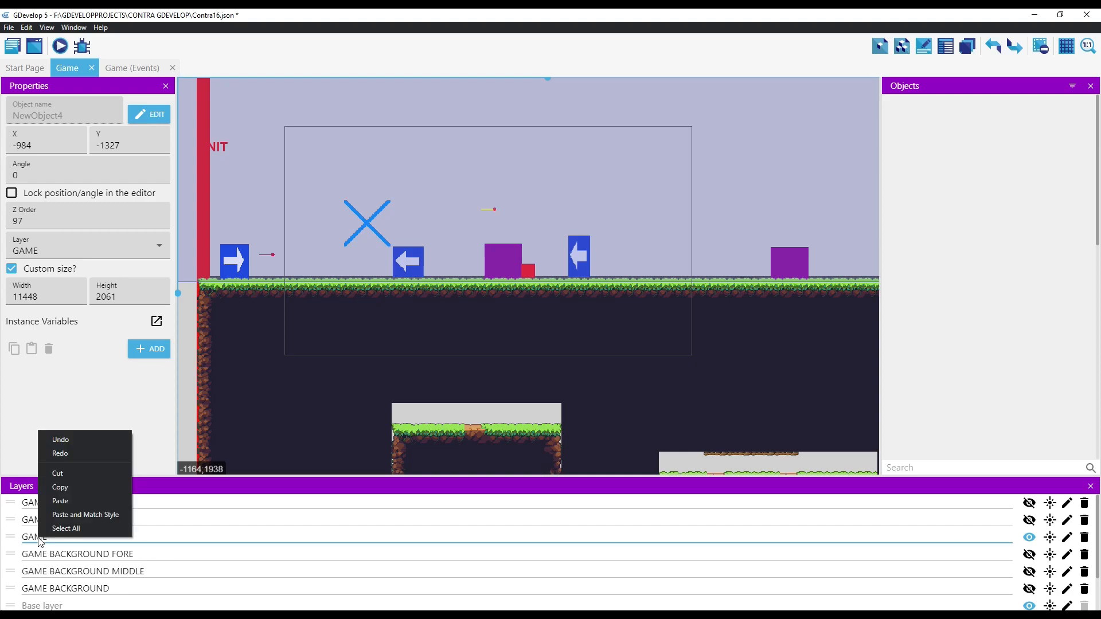
pyautogui.click(8, 542)
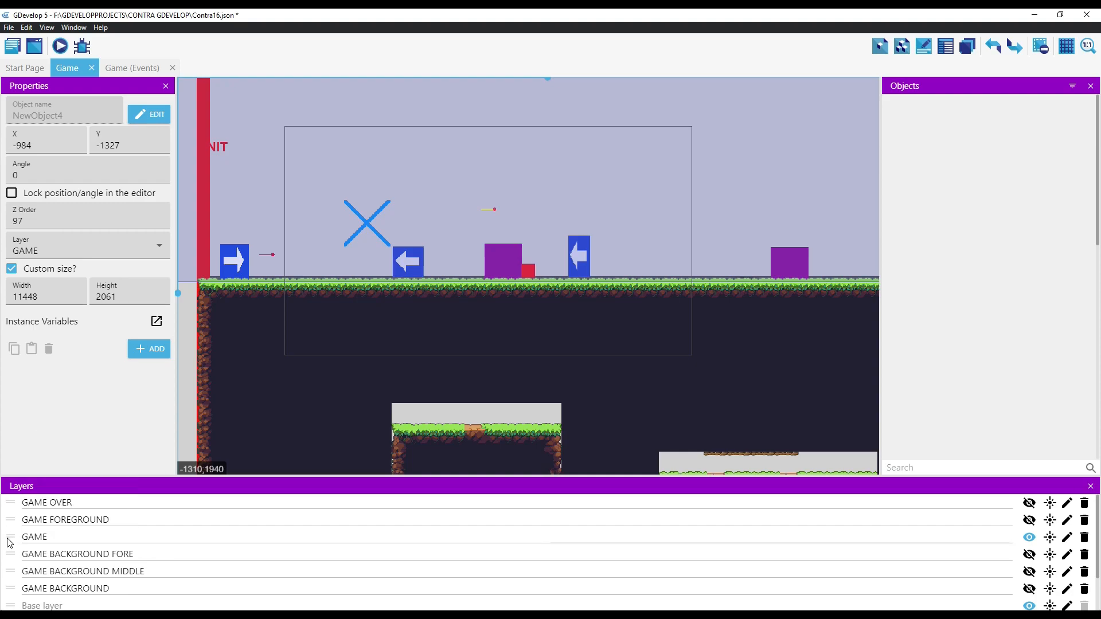
pyautogui.click(58, 538)
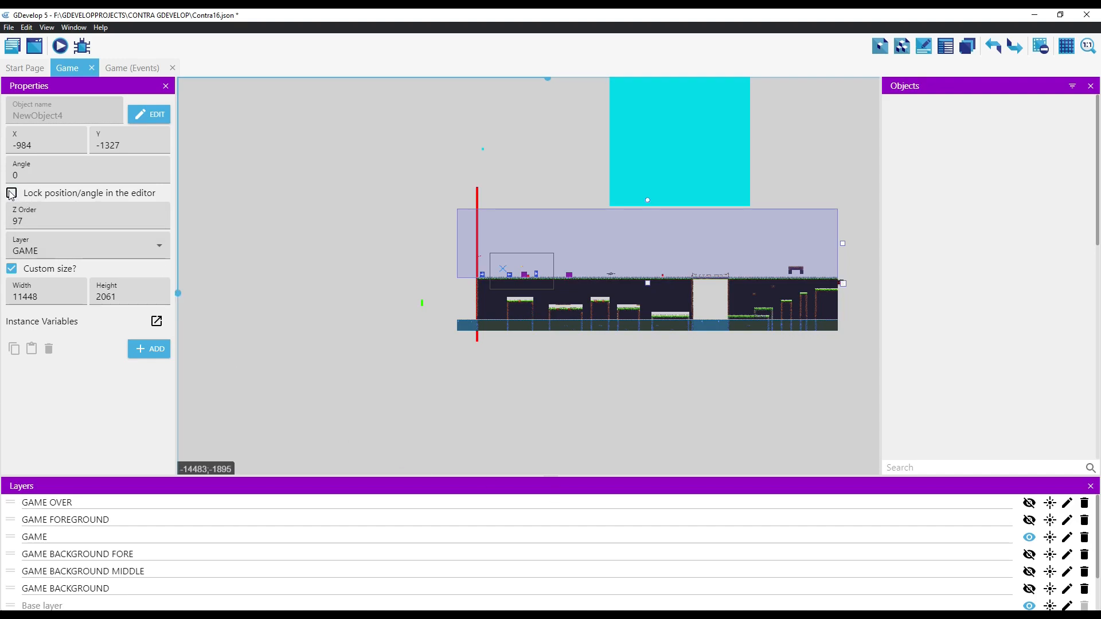
pyautogui.scroll(6, 507, 321)
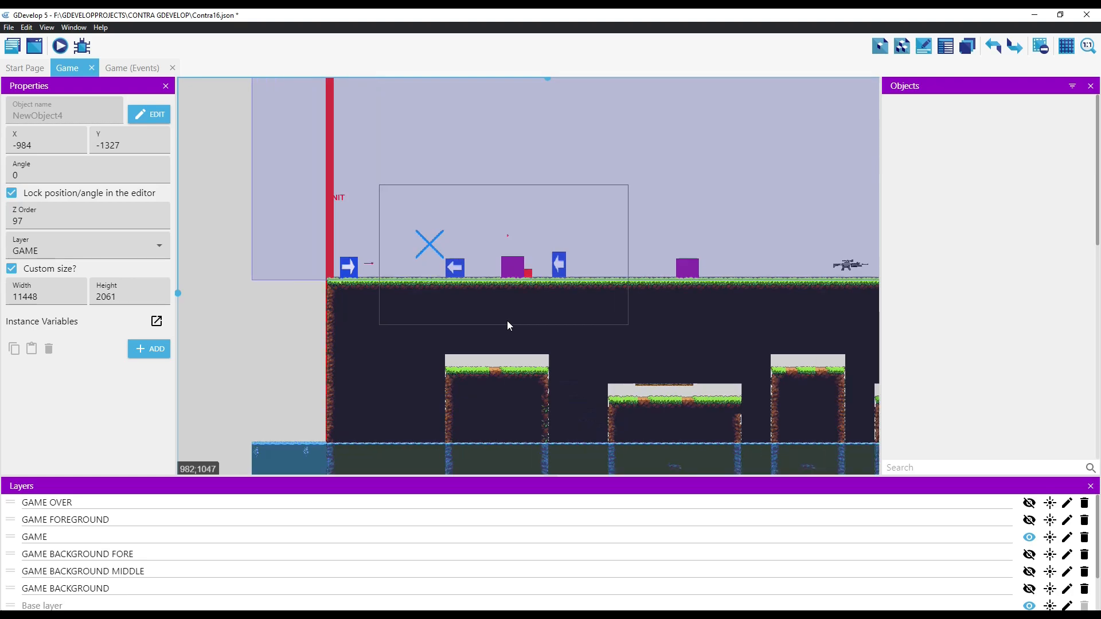
# Step: Move the PhysicEnemy marker from the opening area to the ground beyond the rope bridge, at about X 8543, Y 703, and deselect it
pyautogui.click(531, 272)
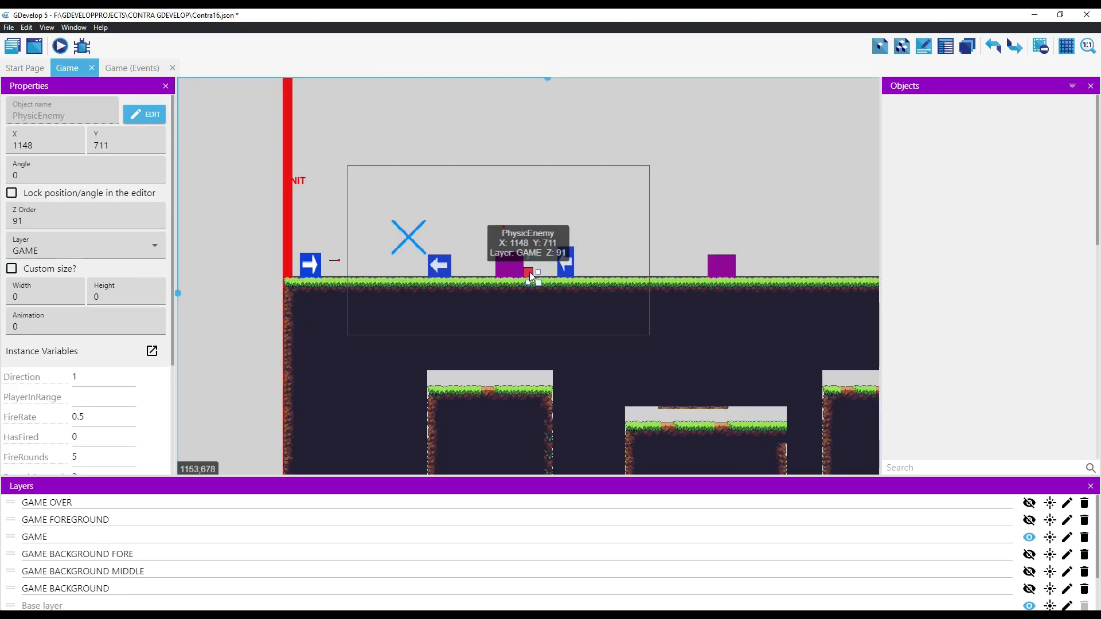
pyautogui.moveTo(529, 272); pyautogui.dragTo(821, 269)
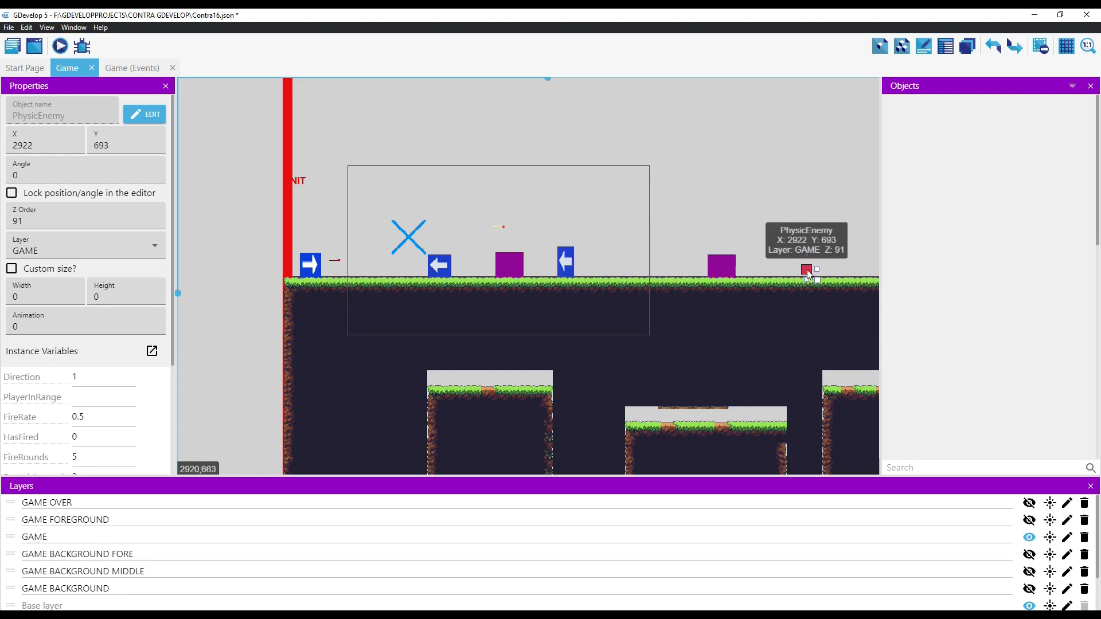
pyautogui.click(762, 270)
pyautogui.moveTo(762, 270); pyautogui.dragTo(275, 274, button='middle')
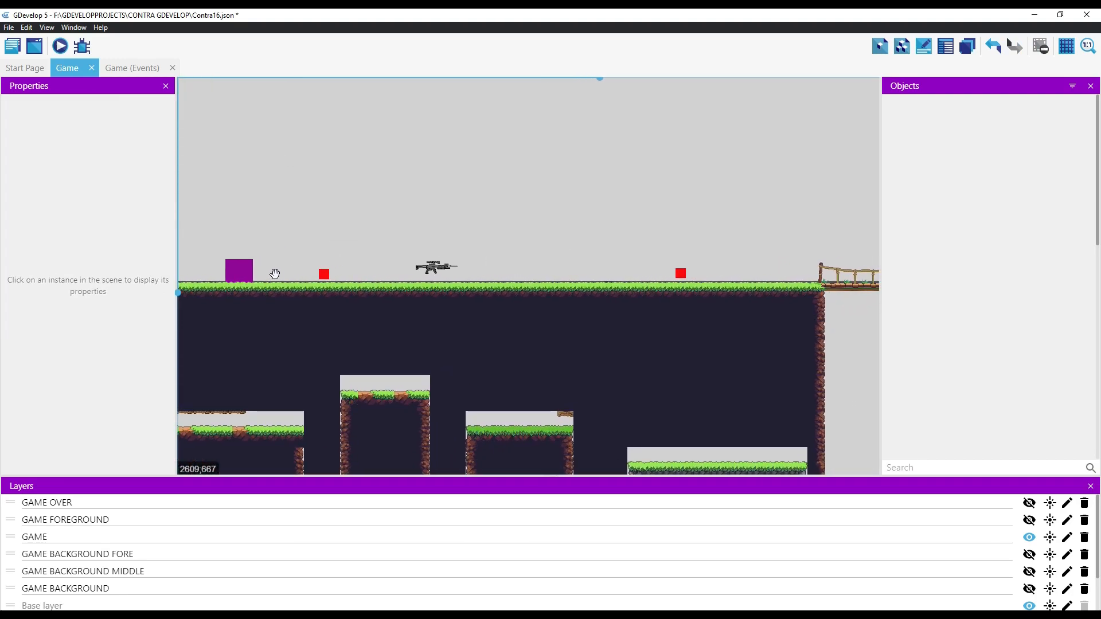
pyautogui.moveTo(324, 277); pyautogui.dragTo(510, 263)
pyautogui.moveTo(807, 257); pyautogui.dragTo(808, 257)
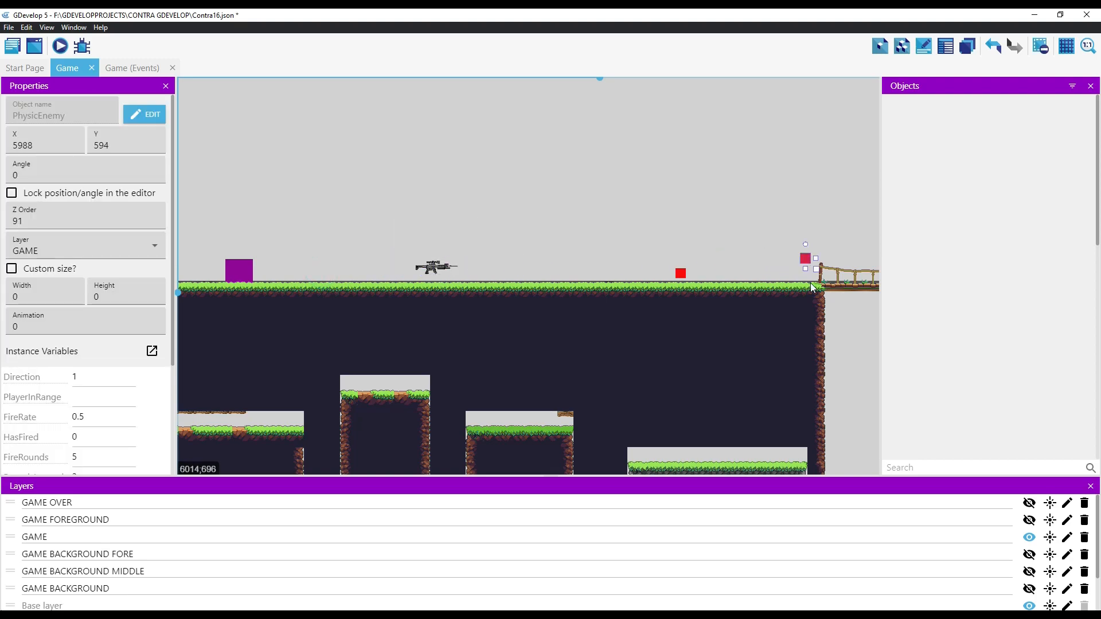
pyautogui.moveTo(790, 311); pyautogui.dragTo(394, 298)
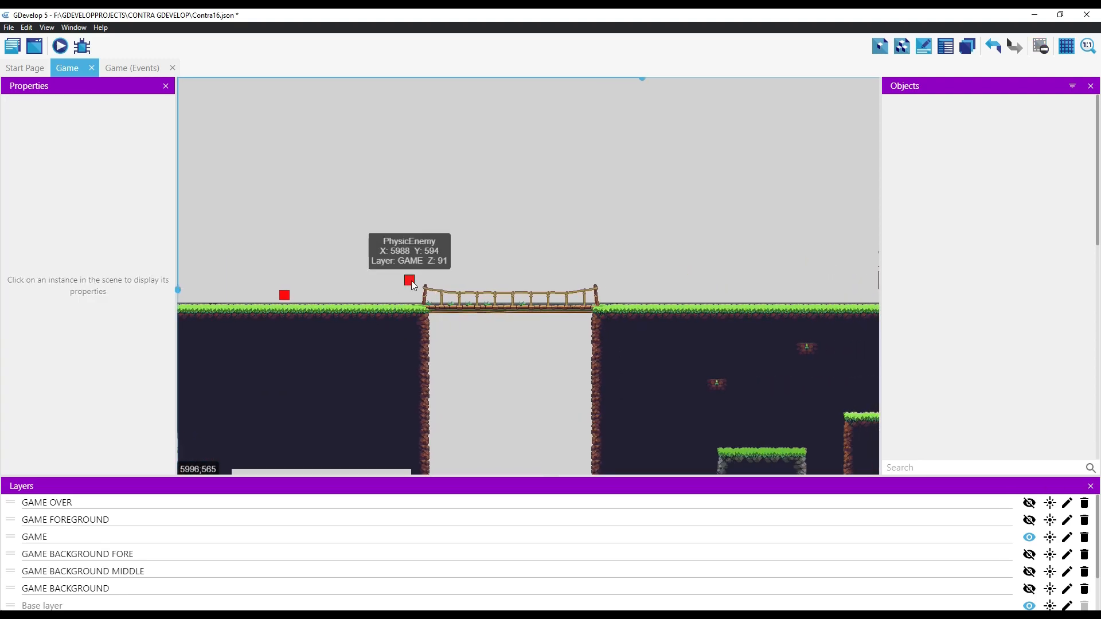
pyautogui.click(410, 280)
pyautogui.moveTo(509, 281); pyautogui.dragTo(824, 299)
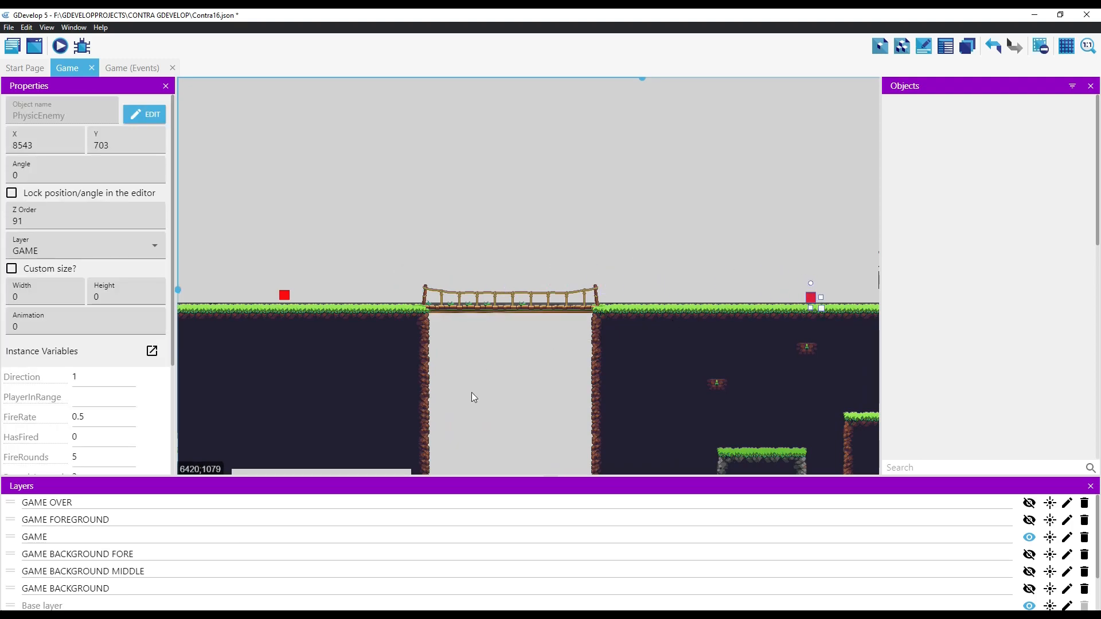
pyautogui.click(371, 472)
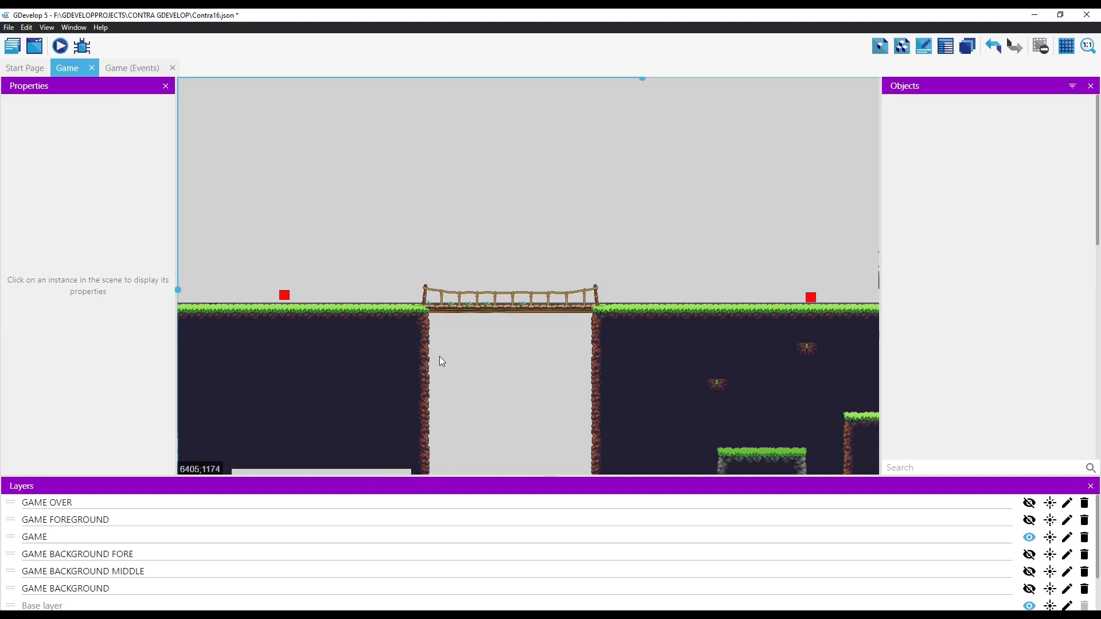
# Step: Move the SpawnEnemy marker nearest the player spawn along the ground to about X 2100, Y 700
pyautogui.moveTo(474, 275); pyautogui.dragTo(996, 290, button='middle')
pyautogui.moveTo(457, 303)
pyautogui.mouseDown(button='middle')
pyautogui.moveTo(737, 302)
pyautogui.moveTo(720, 308)
pyautogui.mouseUp(button='middle')
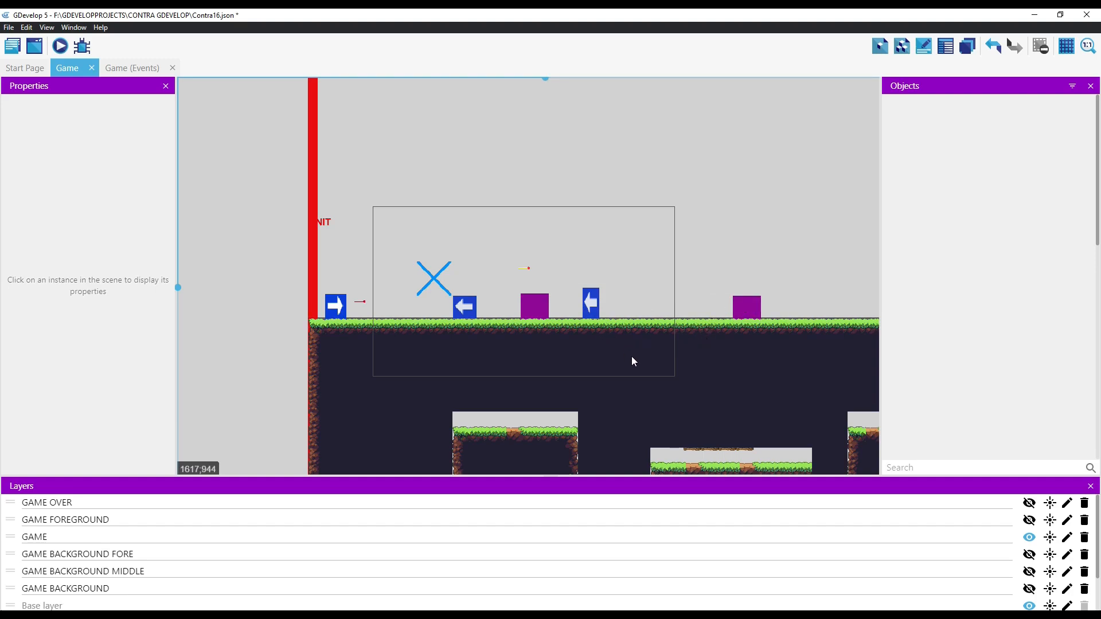
pyautogui.moveTo(594, 356); pyautogui.dragTo(290, 354, button='middle')
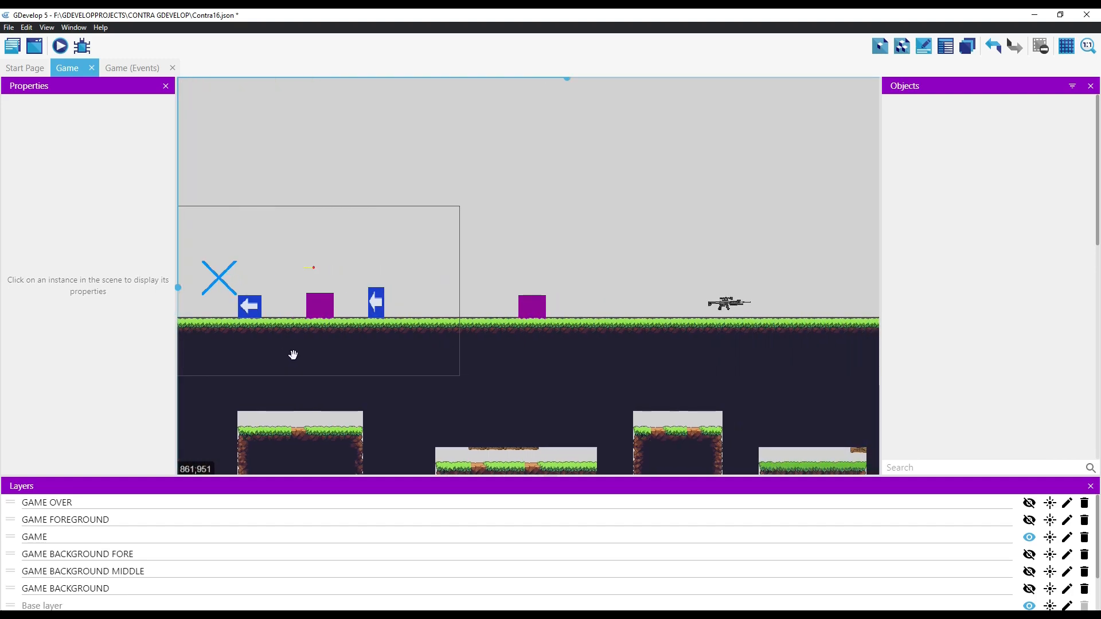
pyautogui.click(315, 302)
pyautogui.moveTo(314, 302); pyautogui.dragTo(486, 302)
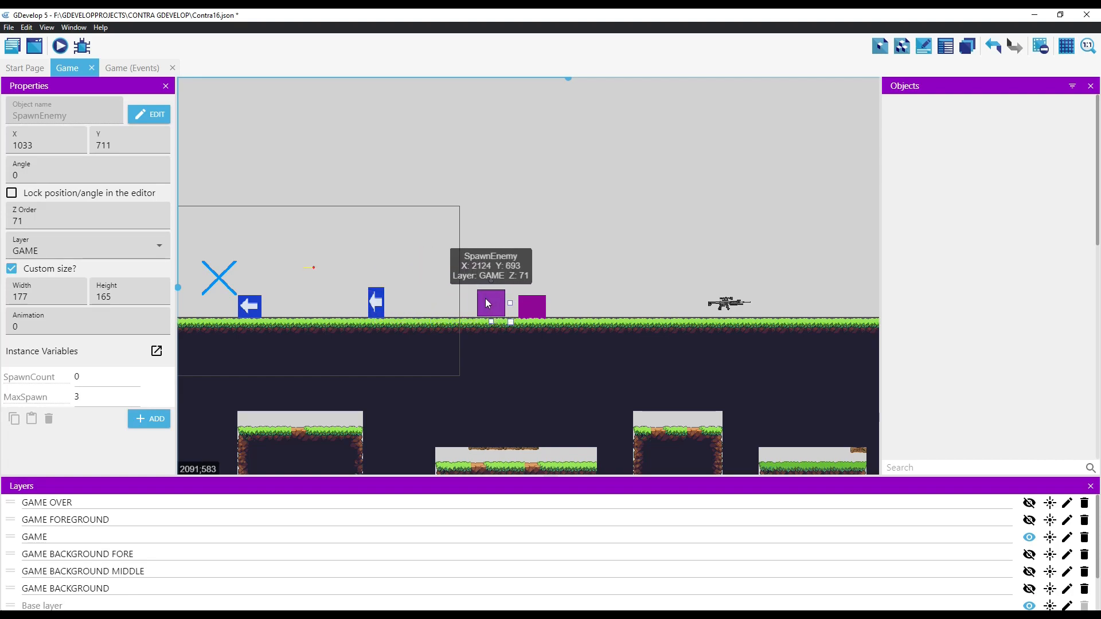
# Step: Move the second SpawnEnemy marker past the rifle pickup and across to the ground just beyond the rope bridge
pyautogui.moveTo(484, 299); pyautogui.dragTo(848, 307)
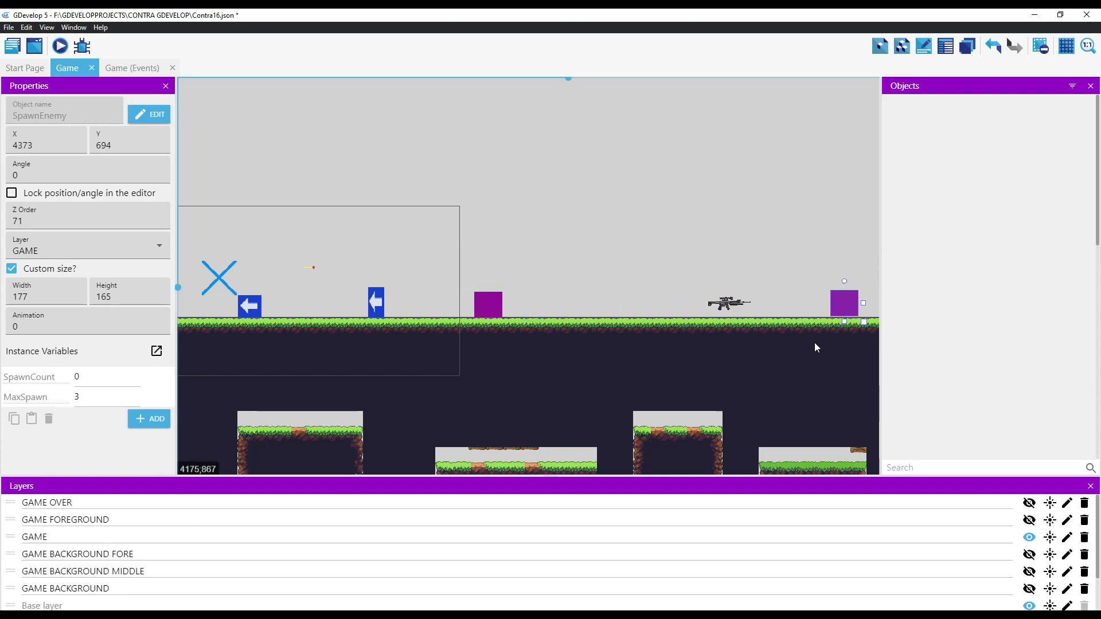
pyautogui.click(742, 338)
pyautogui.moveTo(757, 341); pyautogui.dragTo(343, 343, button='middle')
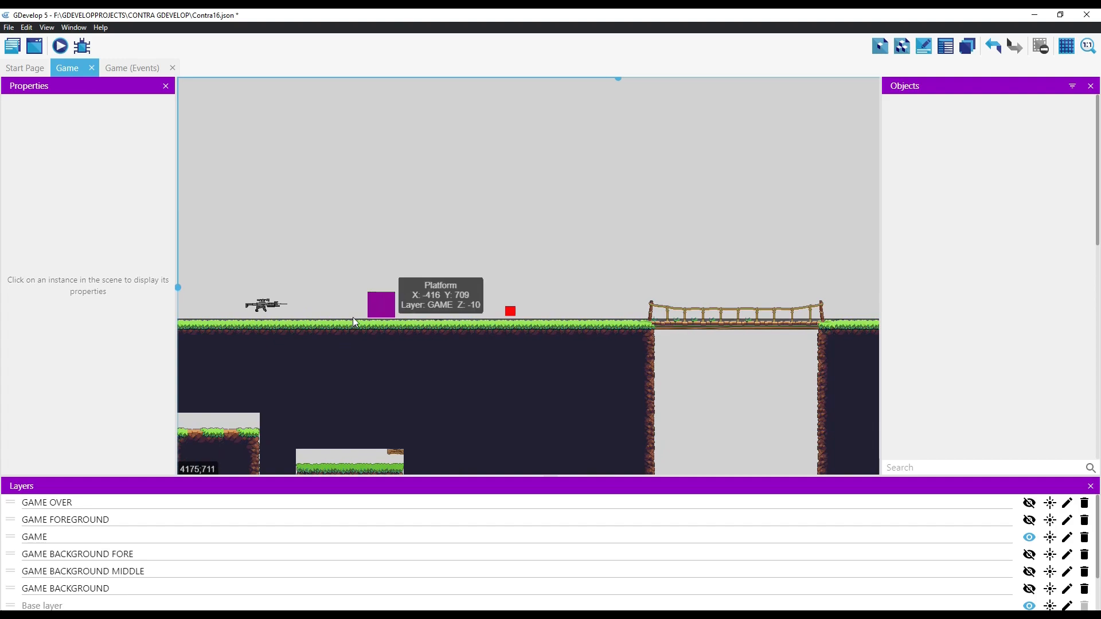
pyautogui.moveTo(374, 304); pyautogui.dragTo(834, 305)
# Step: Move the taller EnemyGoLeft marker next to the first SpawnEnemy marker, at about X 2223, Y 506
pyautogui.moveTo(301, 308); pyautogui.dragTo(670, 310, button='middle')
pyautogui.moveTo(474, 342); pyautogui.dragTo(685, 336, button='middle')
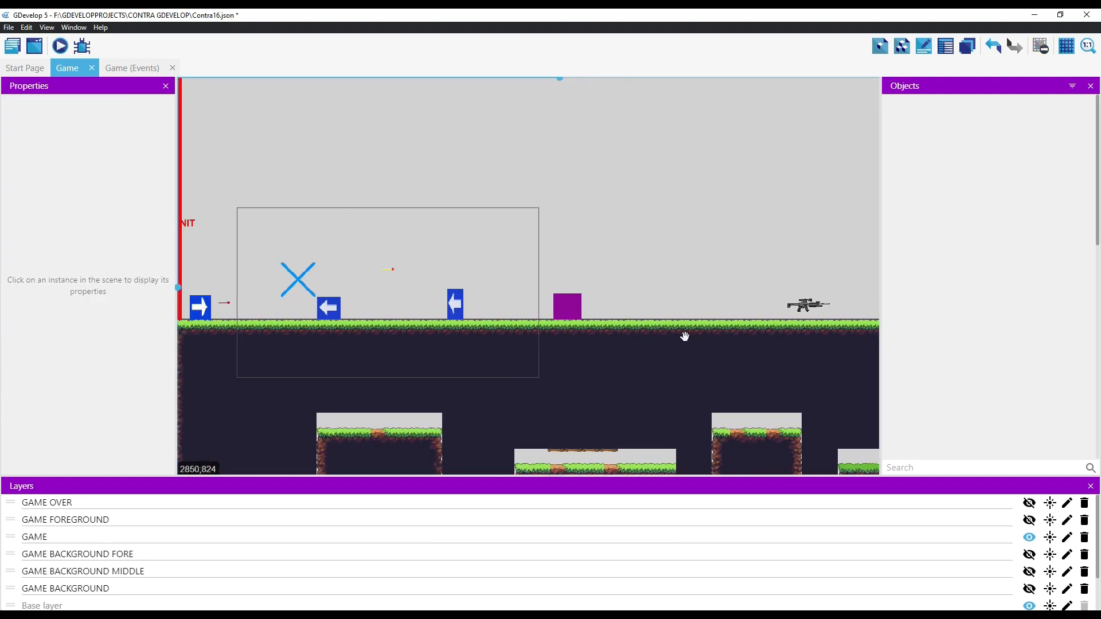
pyautogui.moveTo(459, 304); pyautogui.dragTo(601, 301)
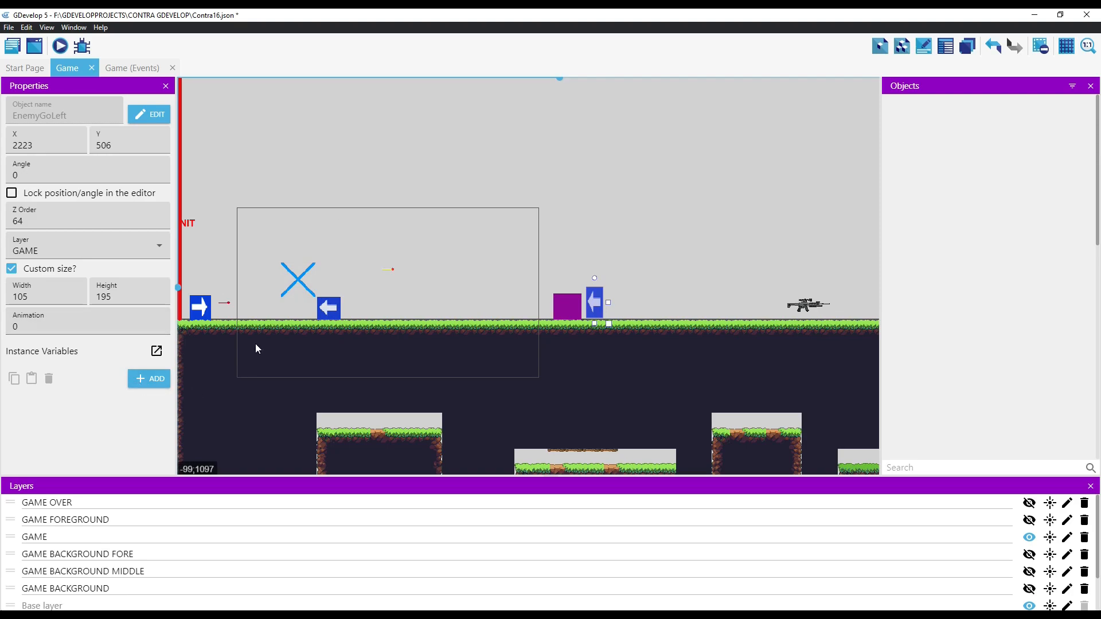
# Step: Select the EnemyGoLeft marker near the player spawn, and close and reopen the blank objects list to reload it
pyautogui.click(328, 313)
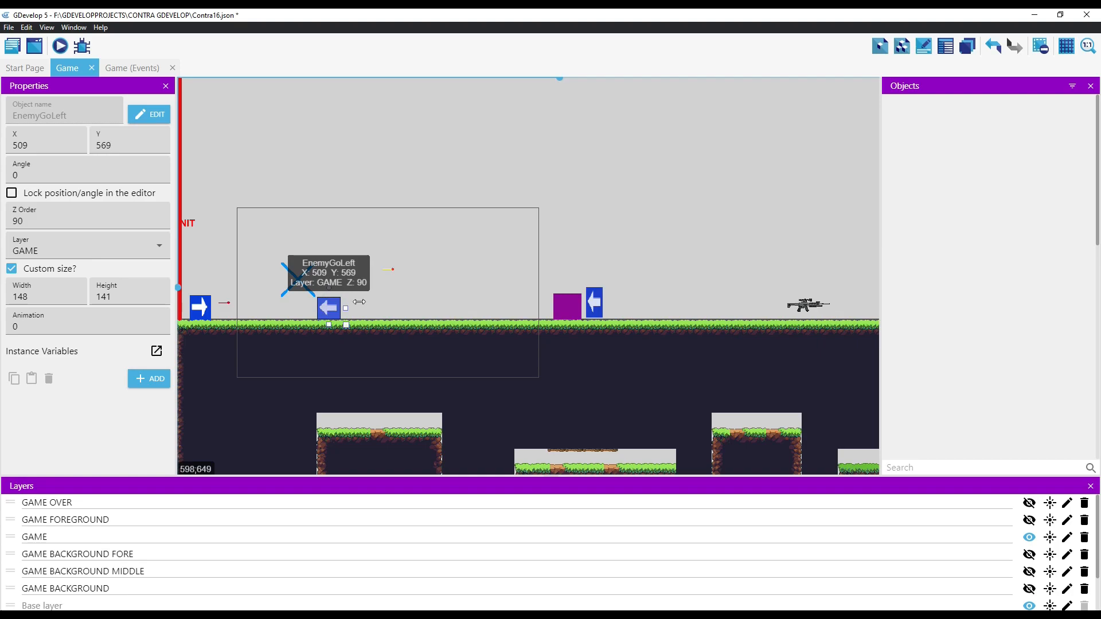
pyautogui.click(1091, 86)
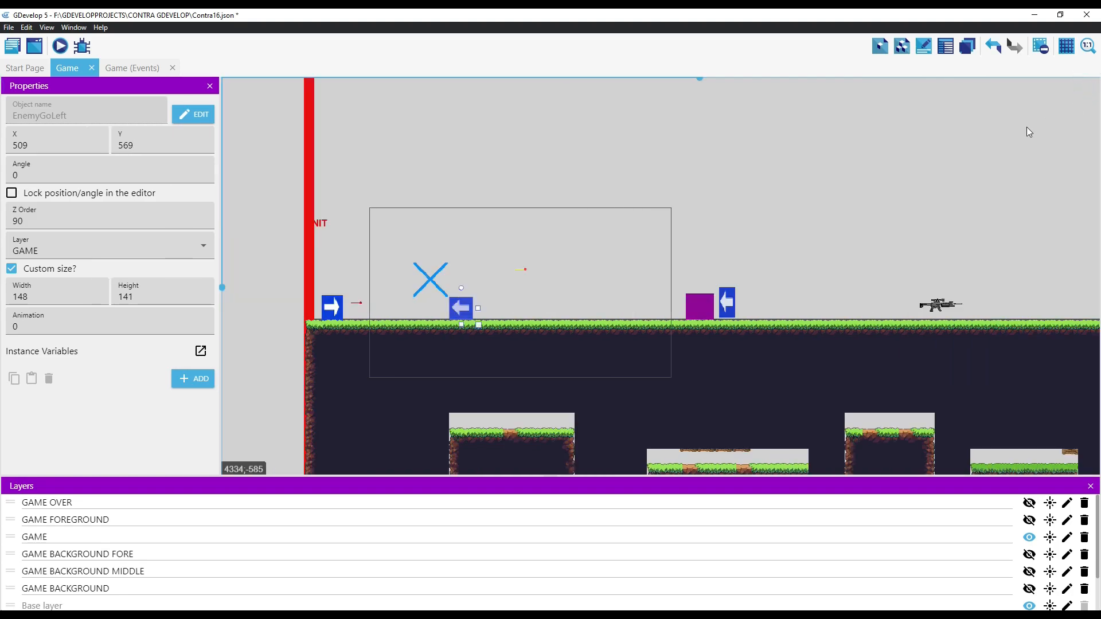
pyautogui.click(880, 47)
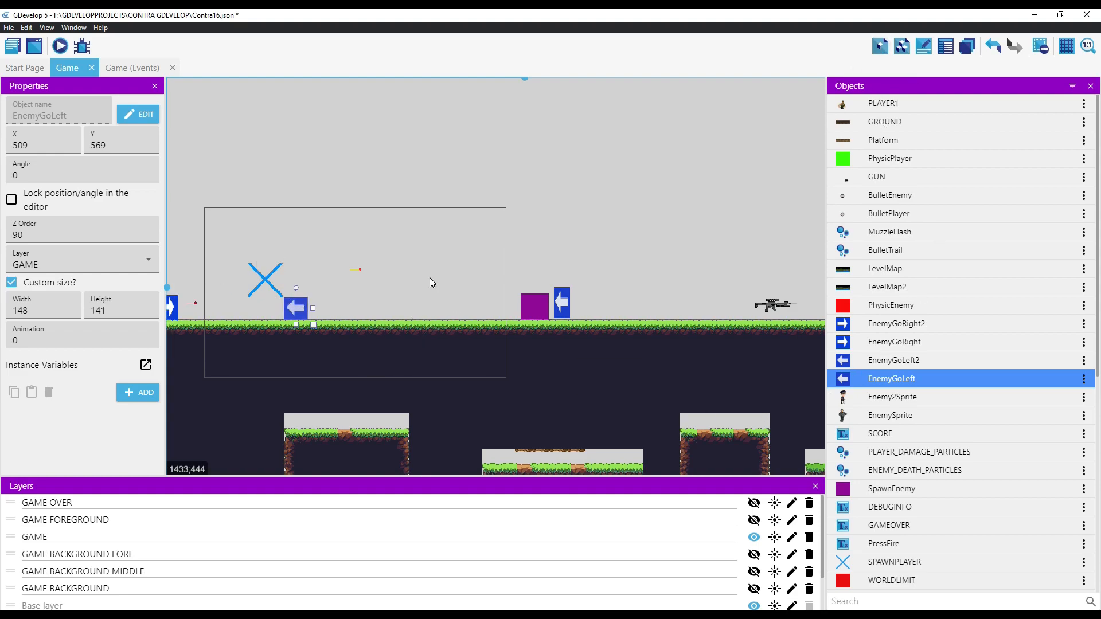
# Step: Preview the game, run and shoot in both directions to test the bullets and enemies on the new ground, and close the preview
pyautogui.click(60, 46)
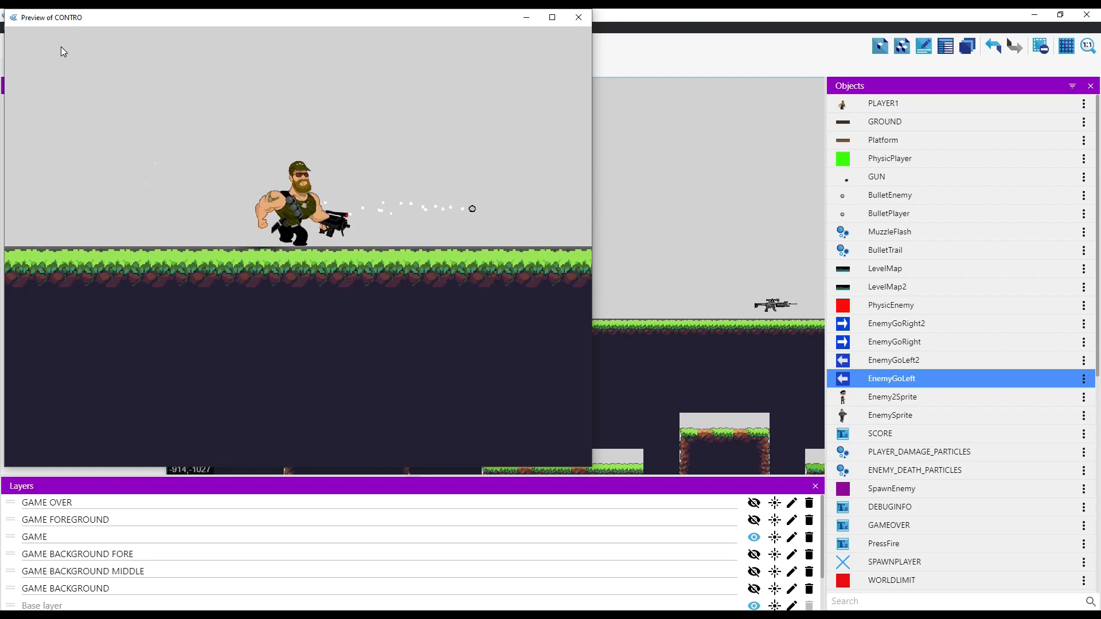
pyautogui.press('Left')
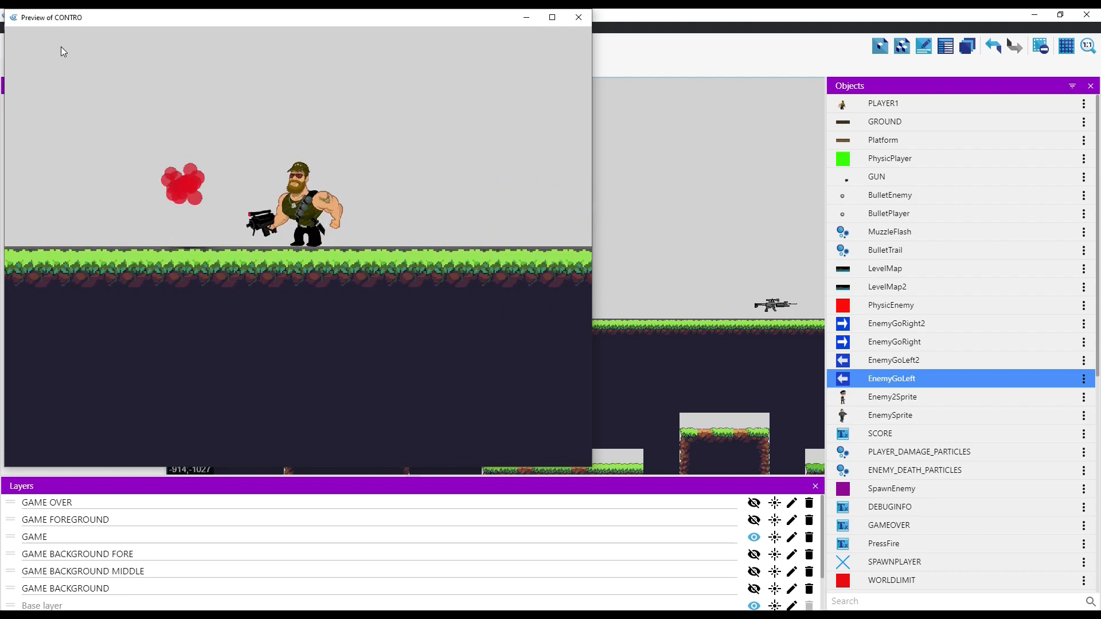
pyautogui.press('Right')
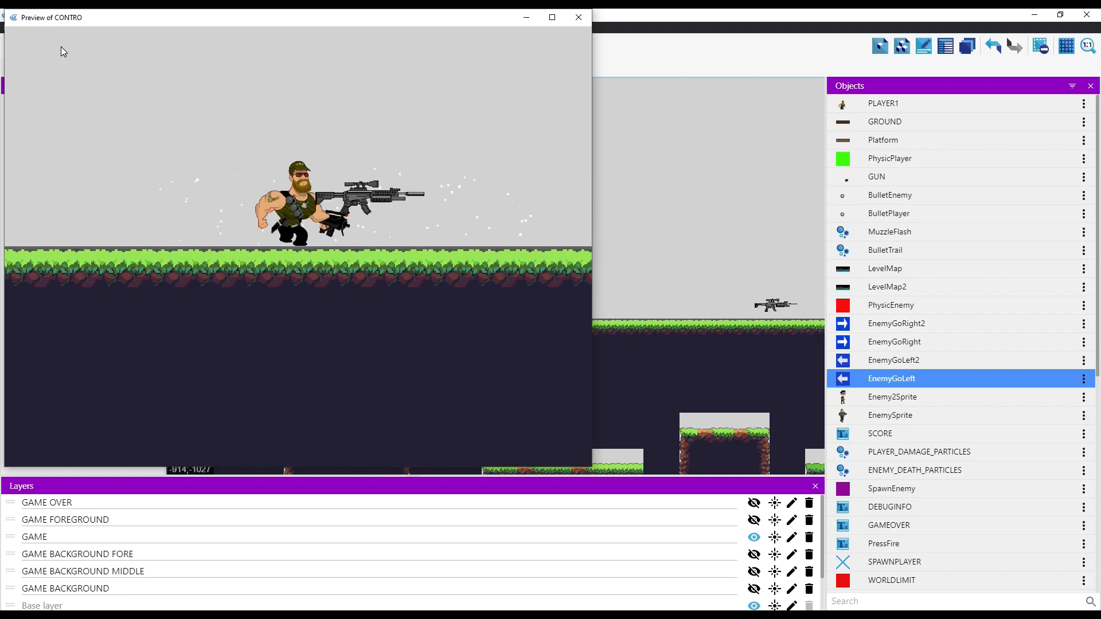
pyautogui.press('Right')
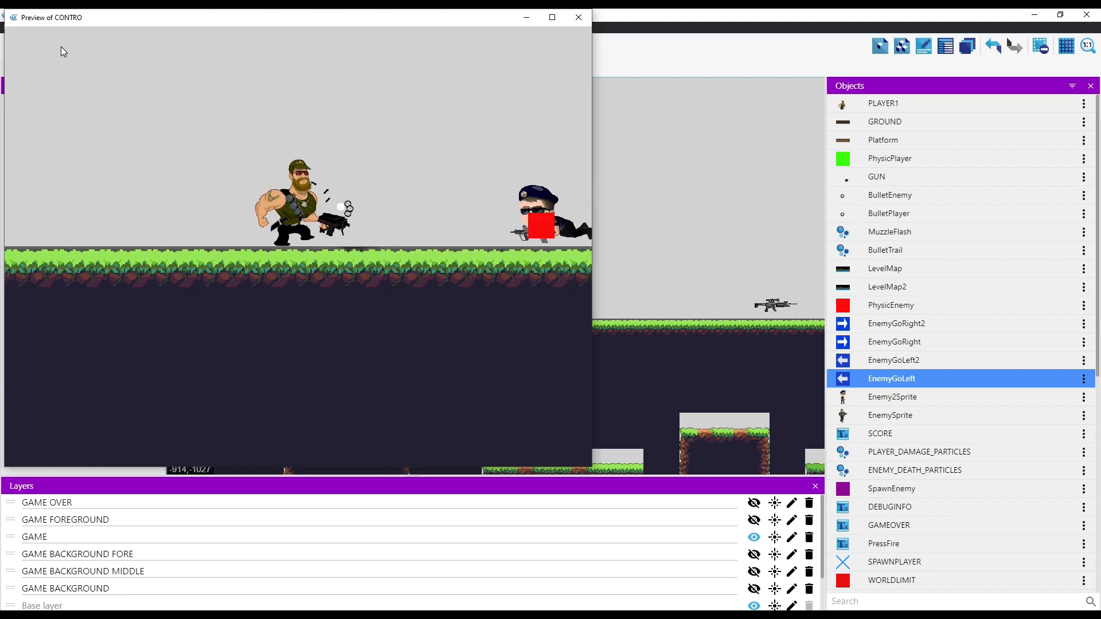
pyautogui.click(579, 21)
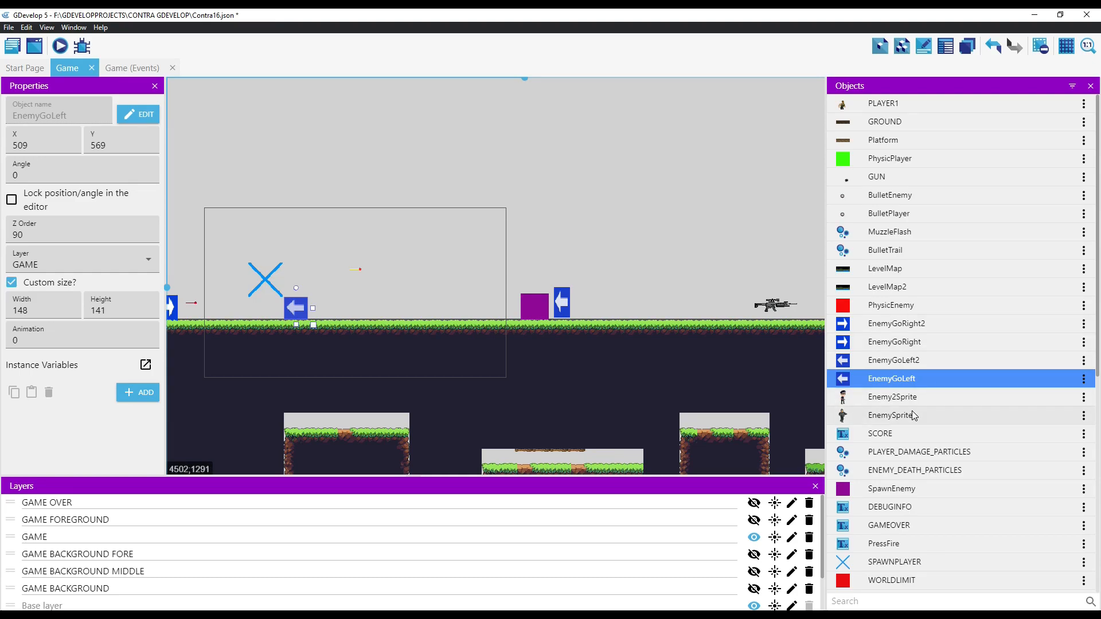
# Step: Look through the objects list for BulletPlayer and open its object variables for editing
pyautogui.scroll(-3, 896, 442)
pyautogui.scroll(-1, 895, 441)
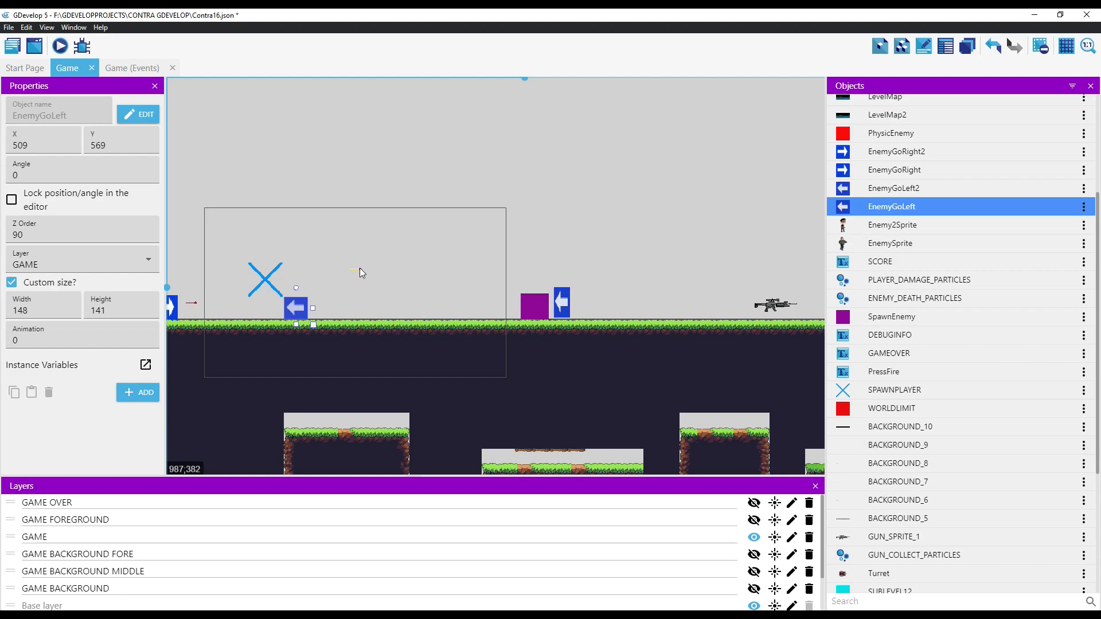
pyautogui.scroll(-5, 871, 274)
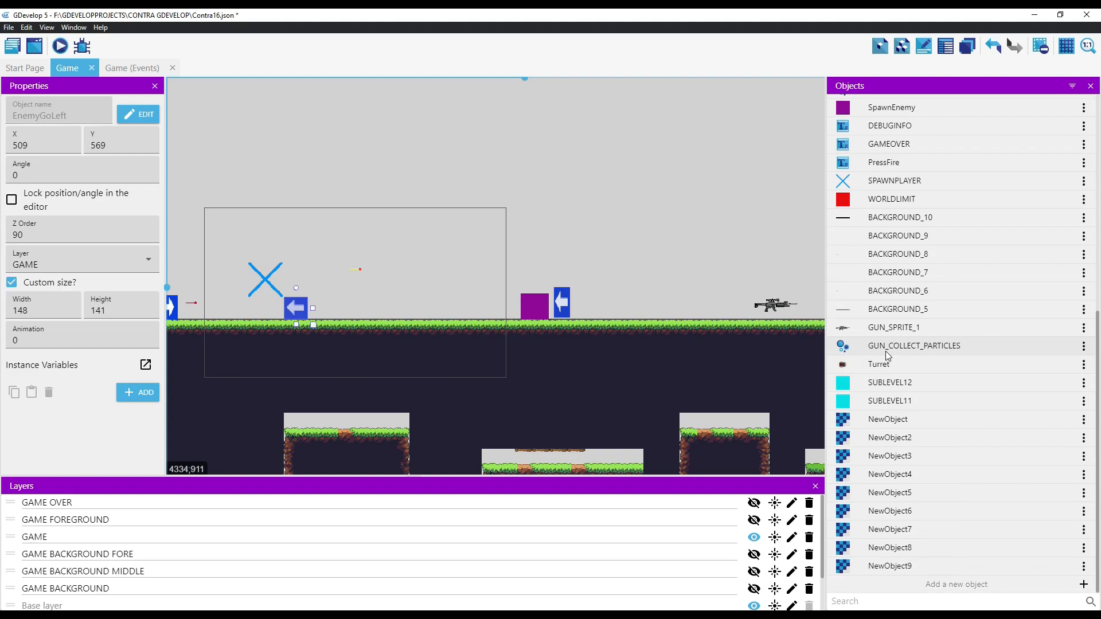
pyautogui.scroll(4, 888, 356)
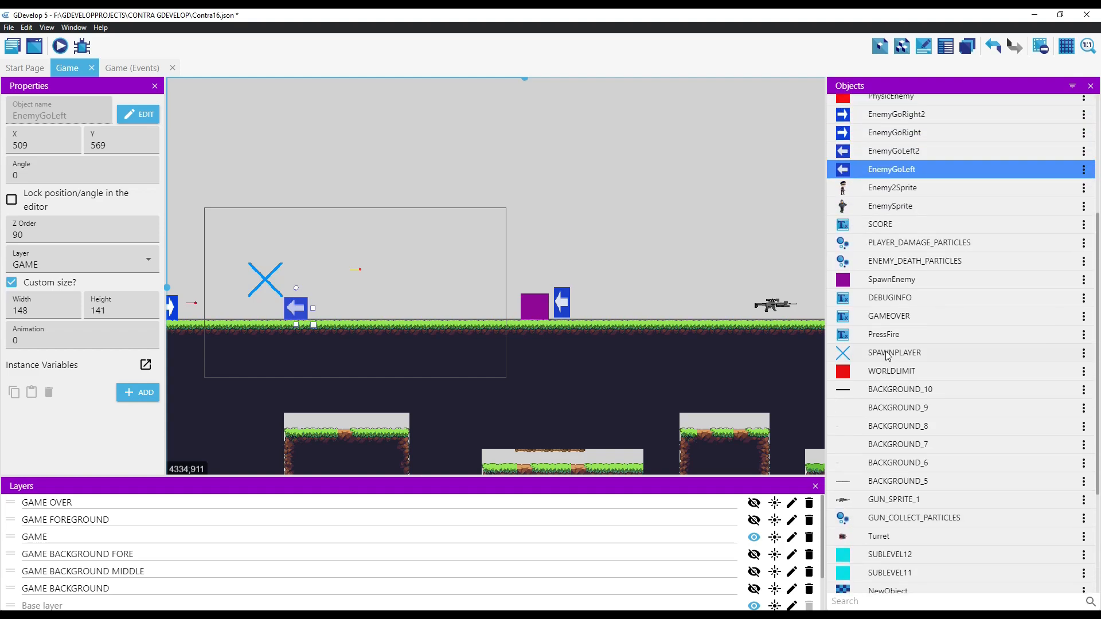
pyautogui.scroll(3, 902, 209)
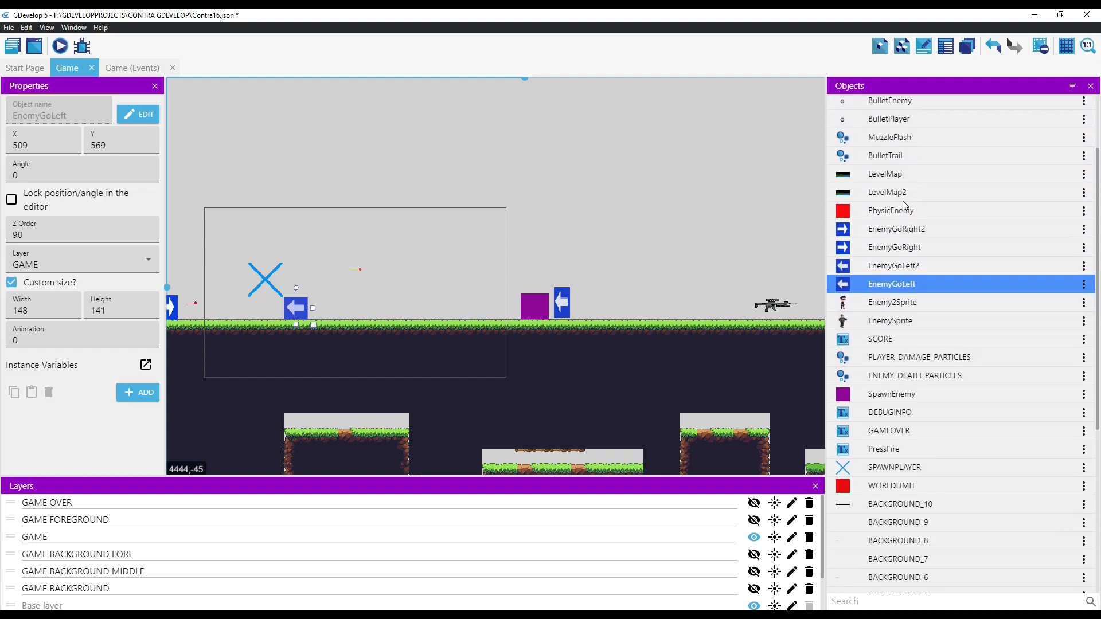
pyautogui.scroll(1, 903, 208)
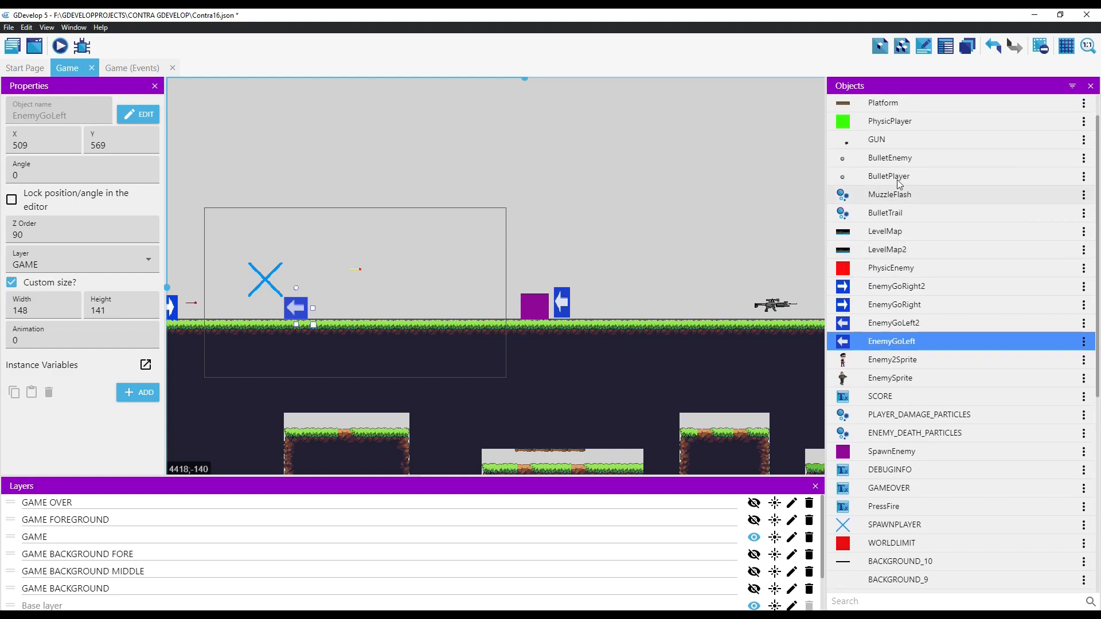
pyautogui.click(899, 179)
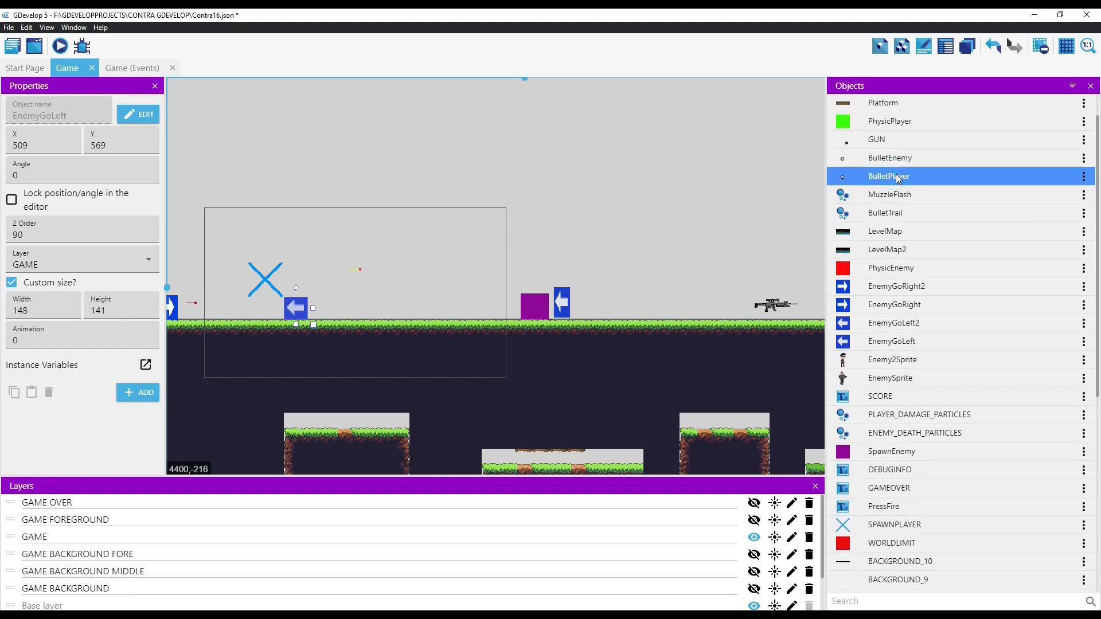
pyautogui.click(1083, 177)
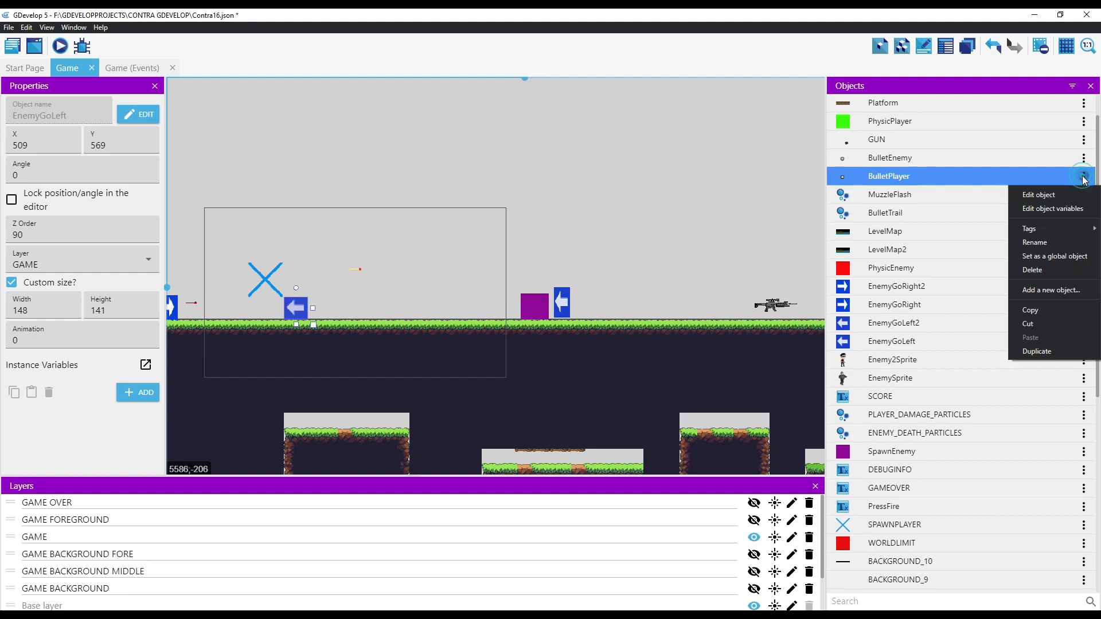
pyautogui.click(1056, 209)
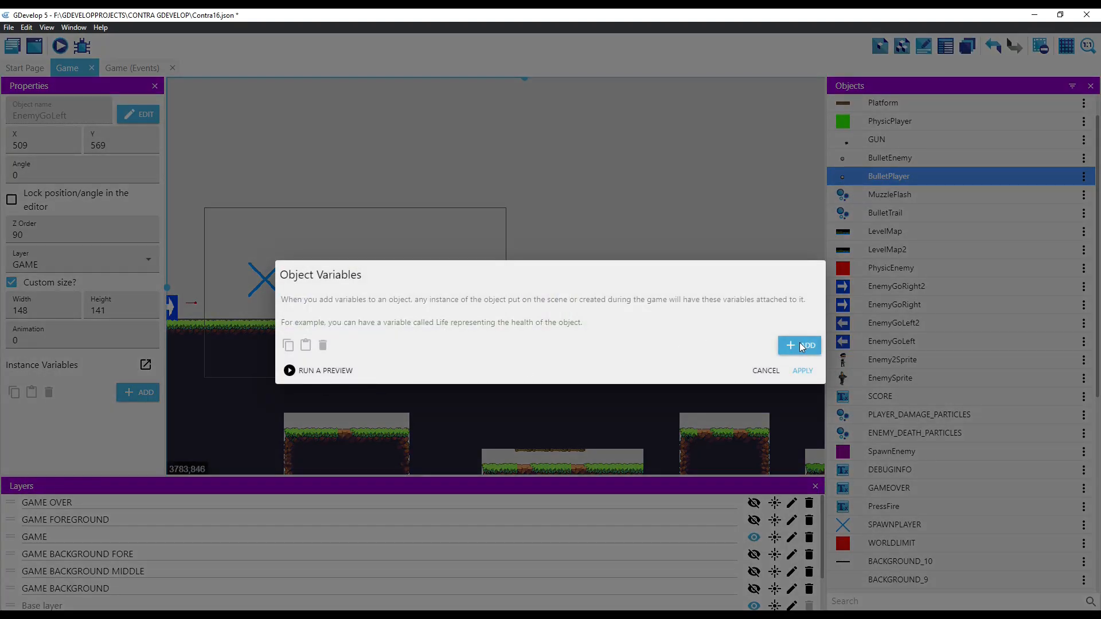
# Step: Add an object variable named LifeSpan with the value 3 to BulletPlayer and apply it
pyautogui.click(799, 347)
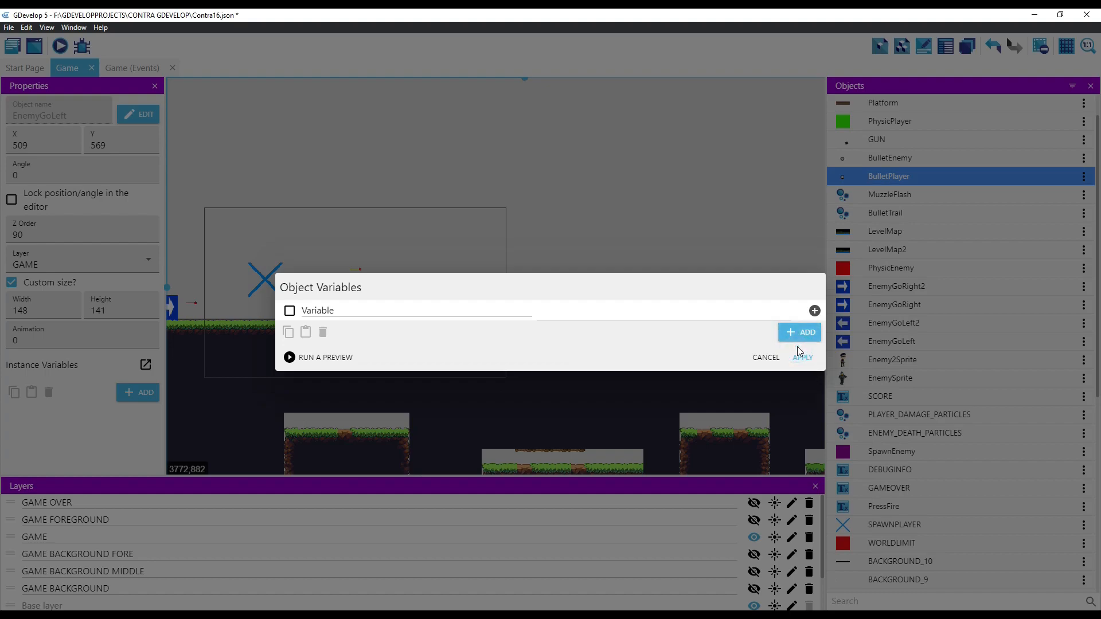
pyautogui.click(312, 312)
pyautogui.moveTo(303, 310); pyautogui.dragTo(383, 309)
pyautogui.write('LifeSpan')
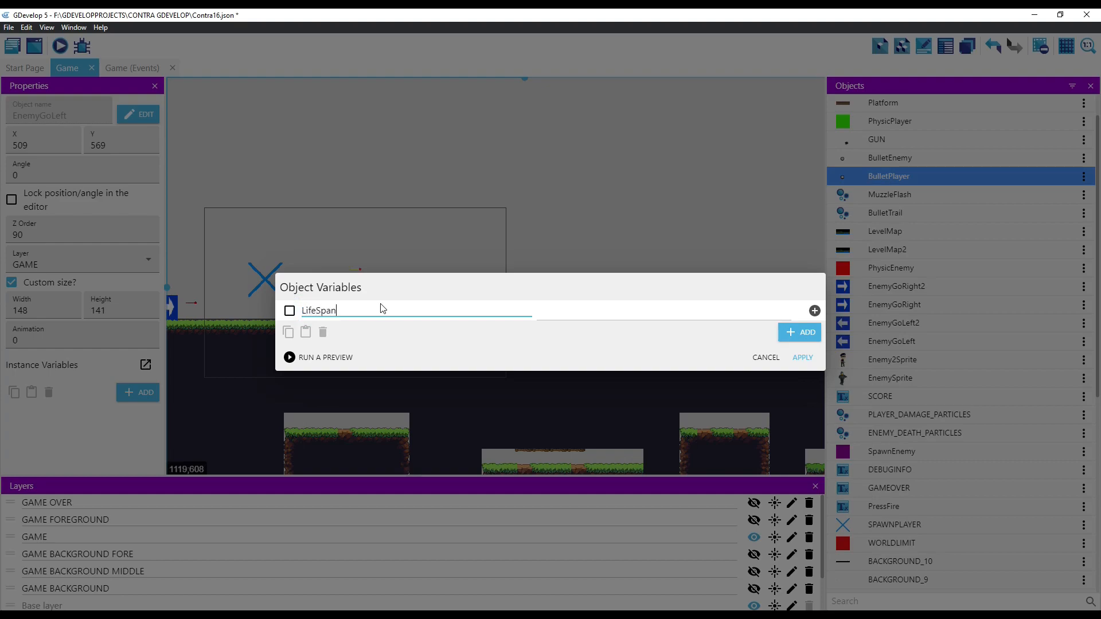
pyautogui.click(552, 312)
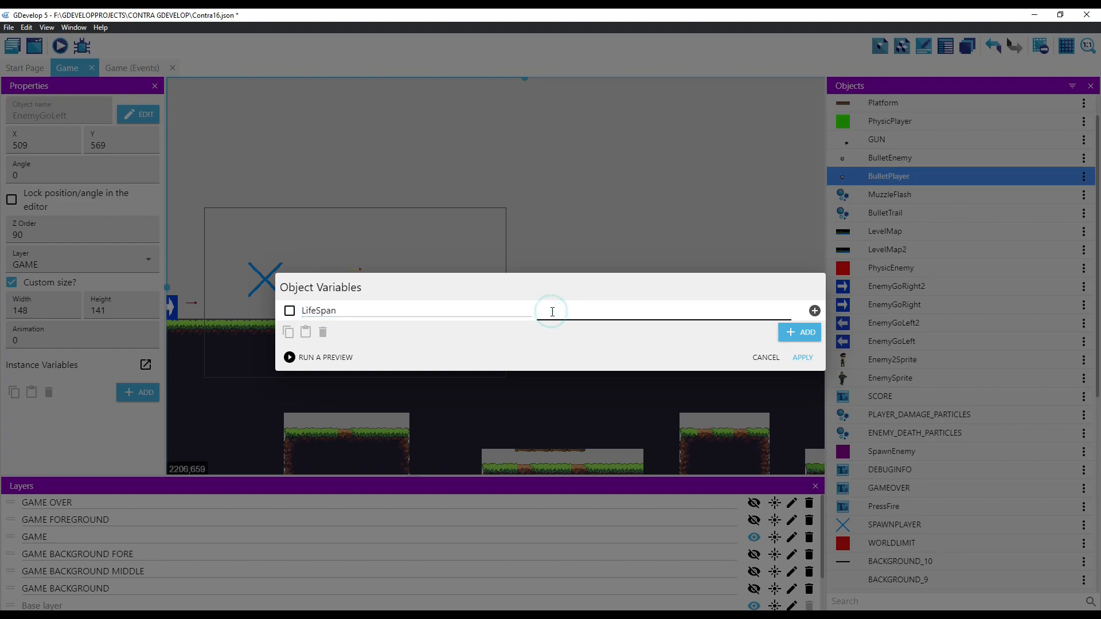
pyautogui.write('3')
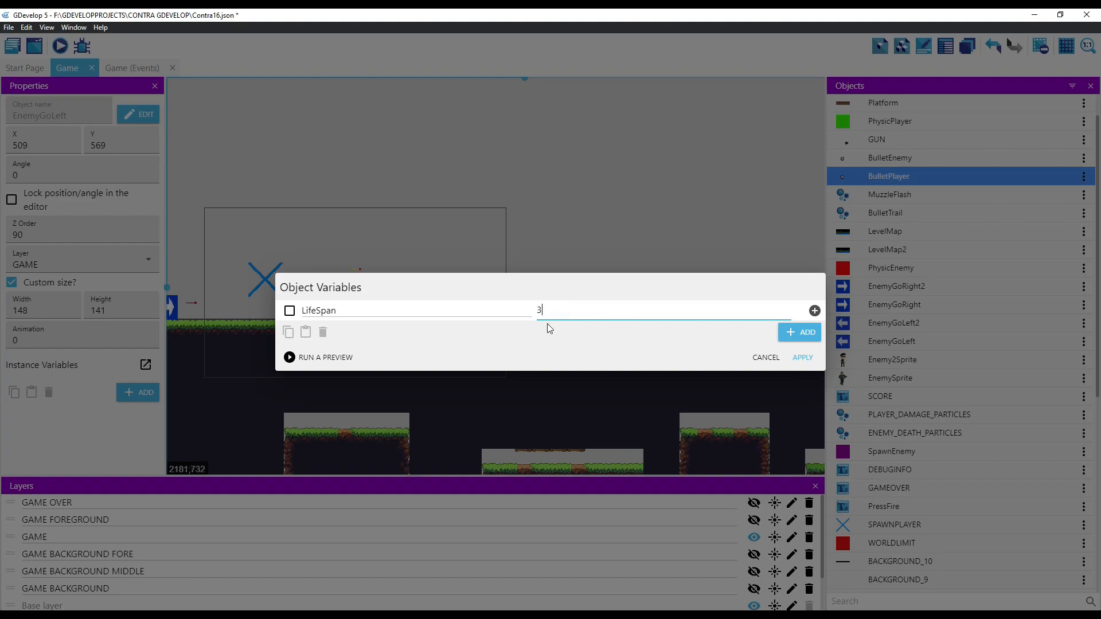
pyautogui.click(804, 358)
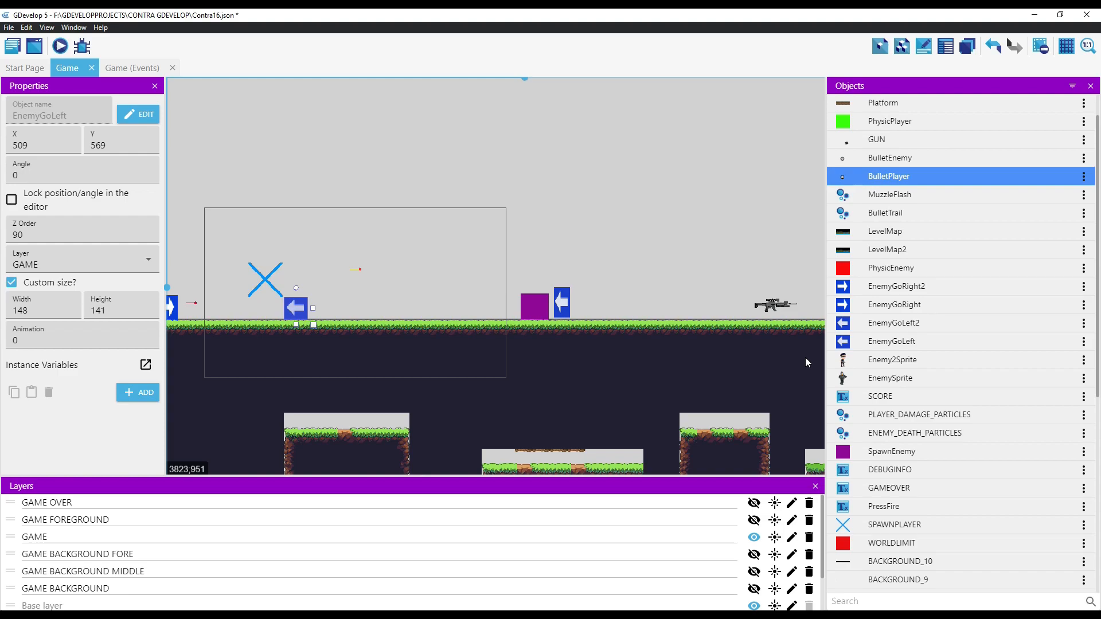
# Step: In the Game events, add a For each object event below the empty event and set it to repeat for BulletPlayer
pyautogui.click(123, 69)
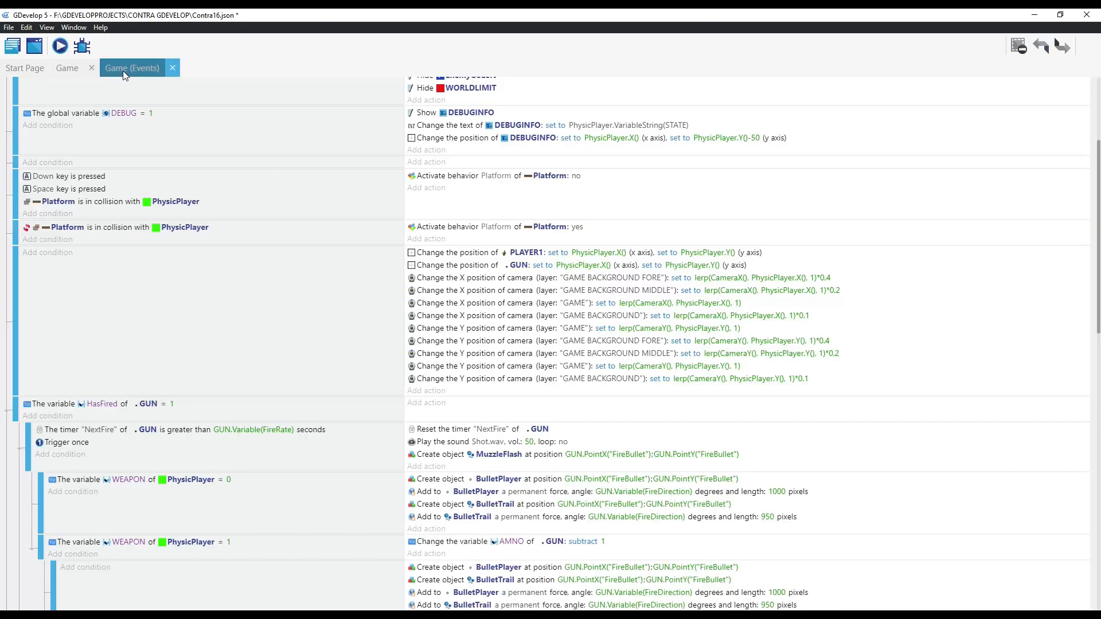
pyautogui.click(34, 163)
pyautogui.rightClick(99, 163)
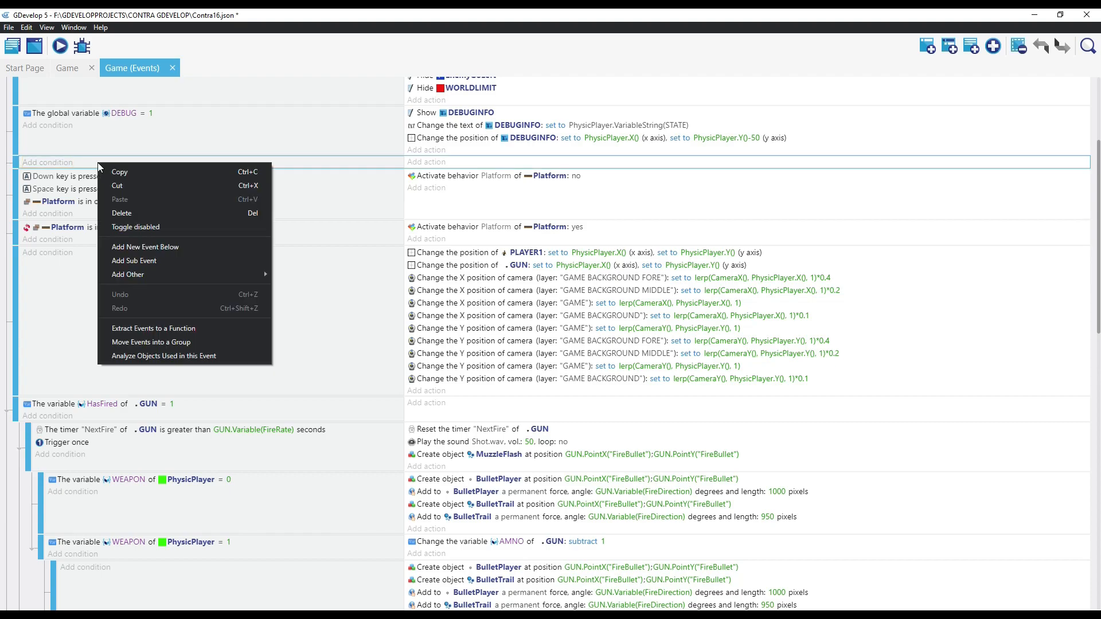
pyautogui.moveTo(138, 273)
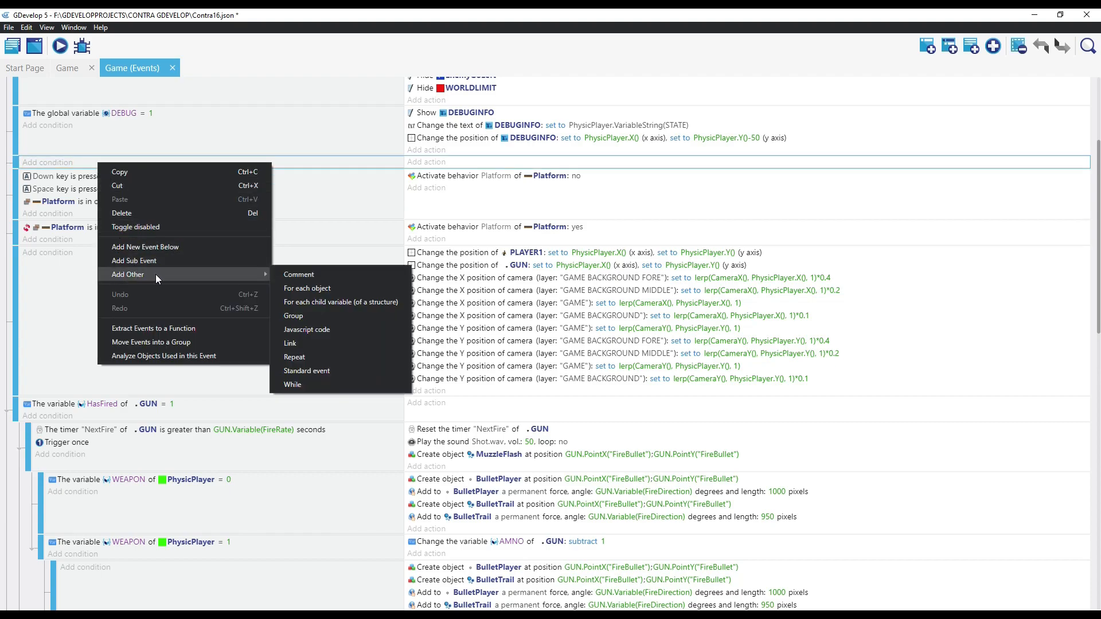
pyautogui.click(322, 291)
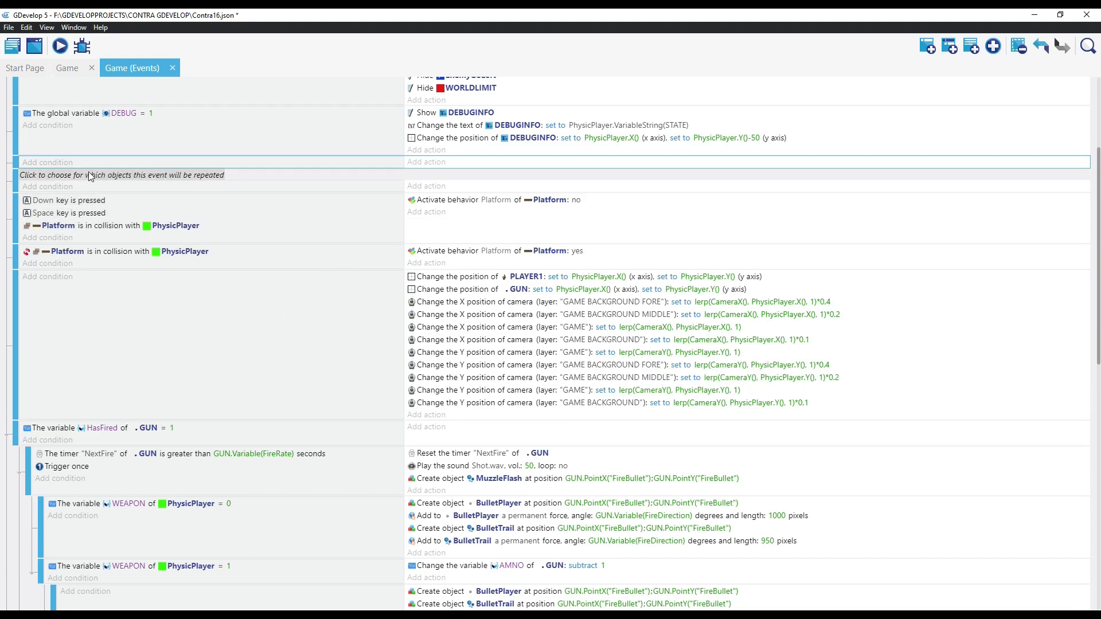
pyautogui.click(108, 175)
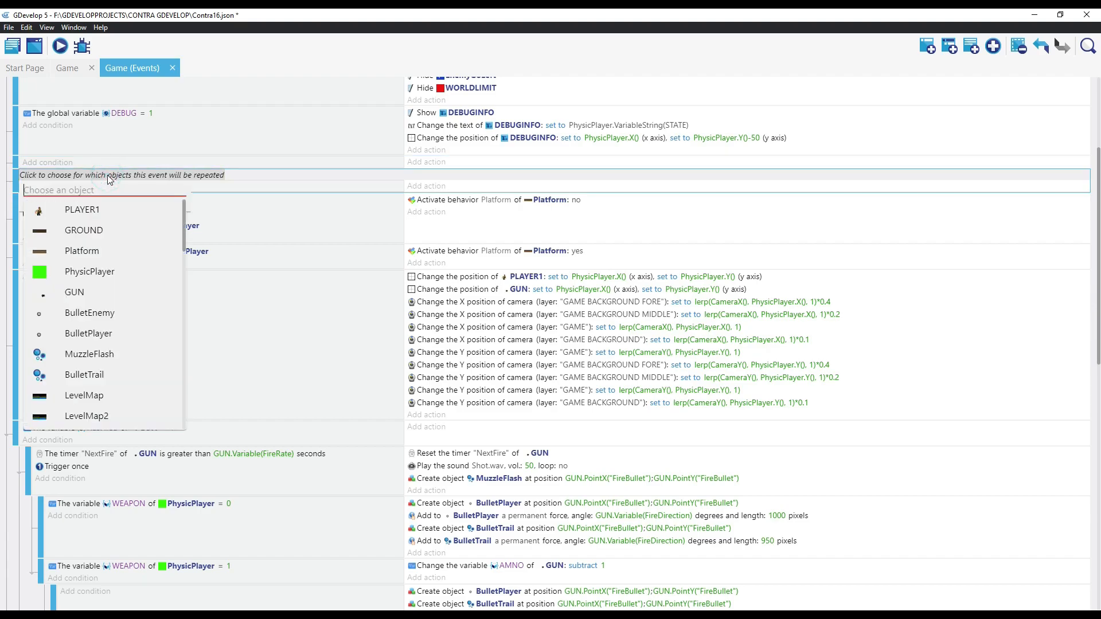
pyautogui.click(90, 333)
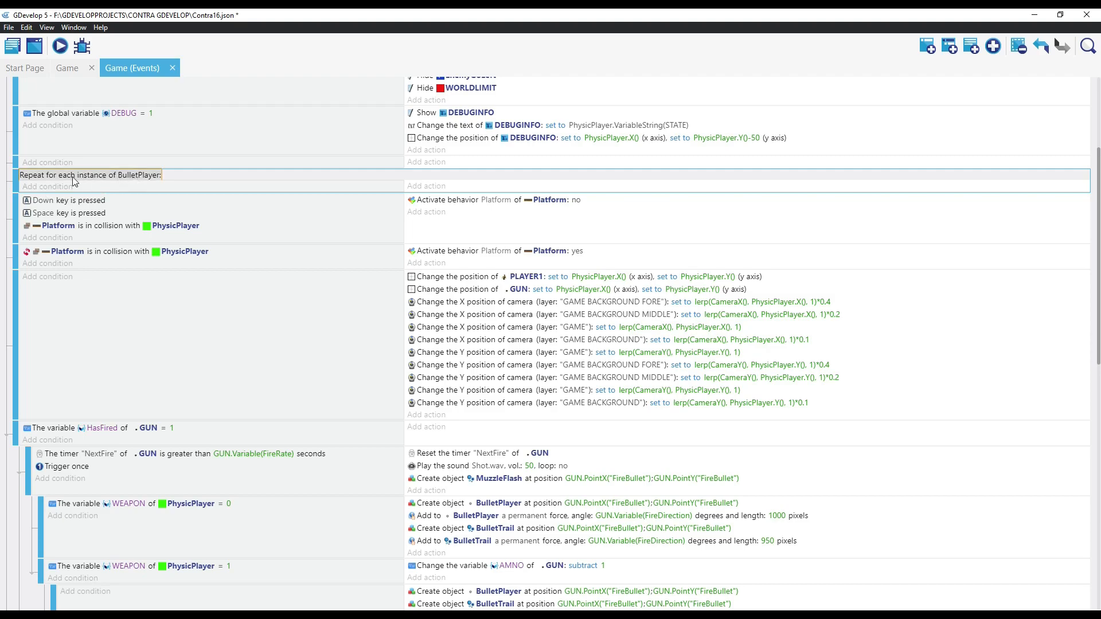
# Step: Add a condition to the BulletPlayer For each event that checks whether BulletPlayer's LifeSpan variable is less than 0
pyautogui.click(49, 186)
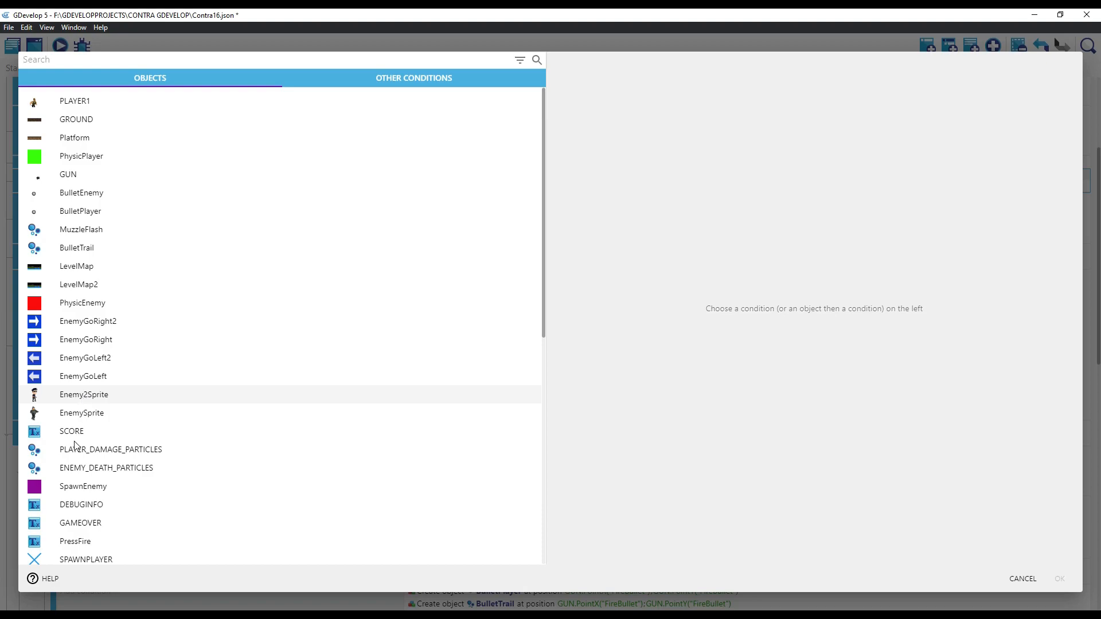
pyautogui.click(71, 213)
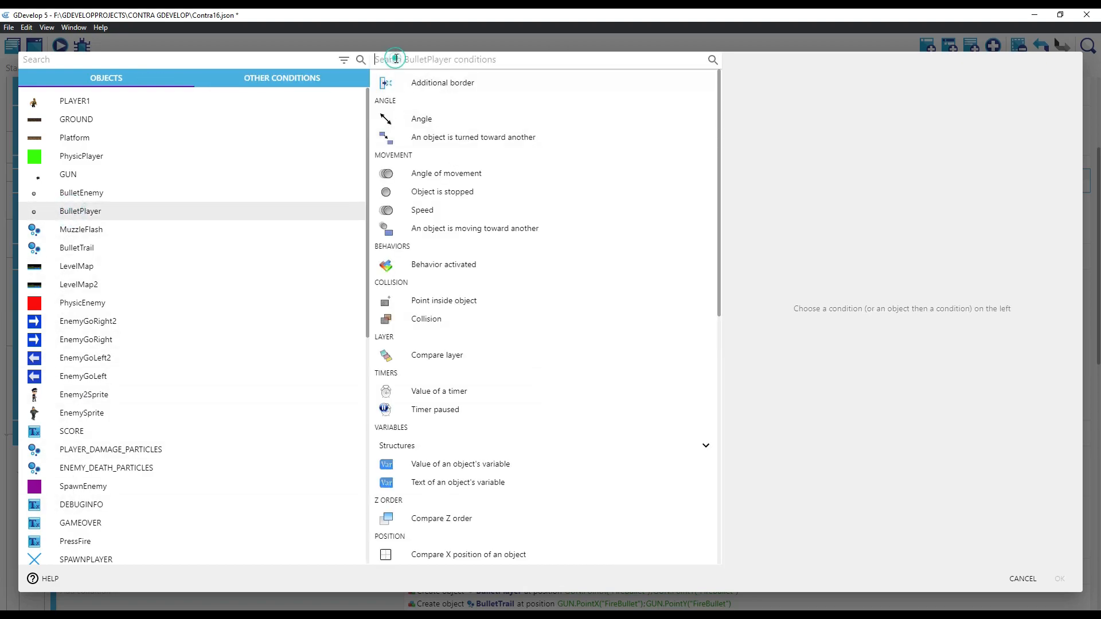
pyautogui.write('vari')
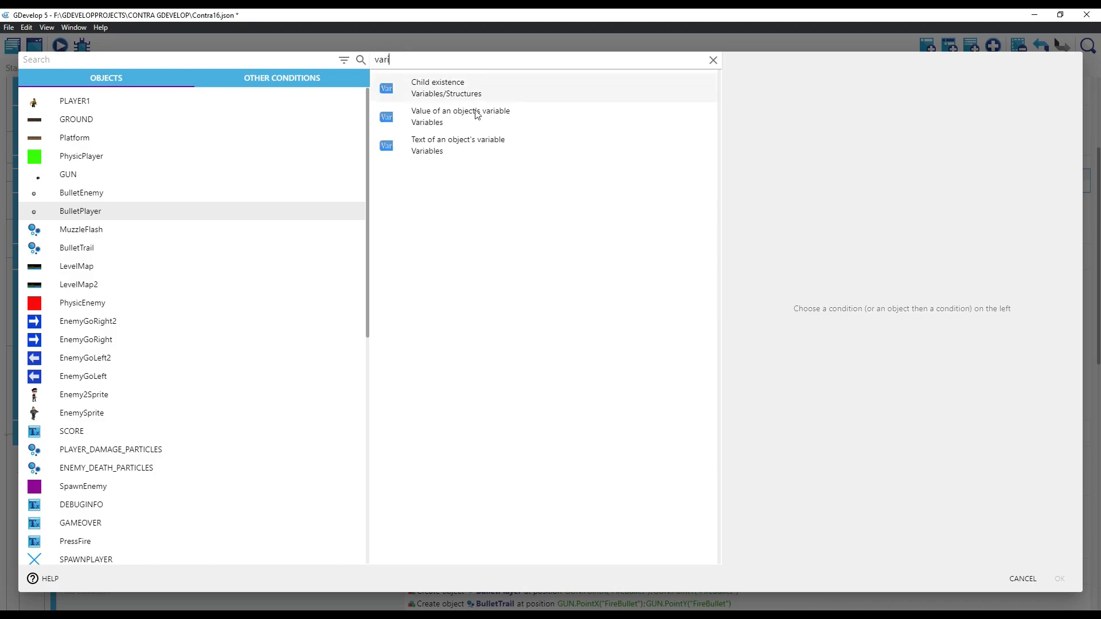
pyautogui.click(457, 114)
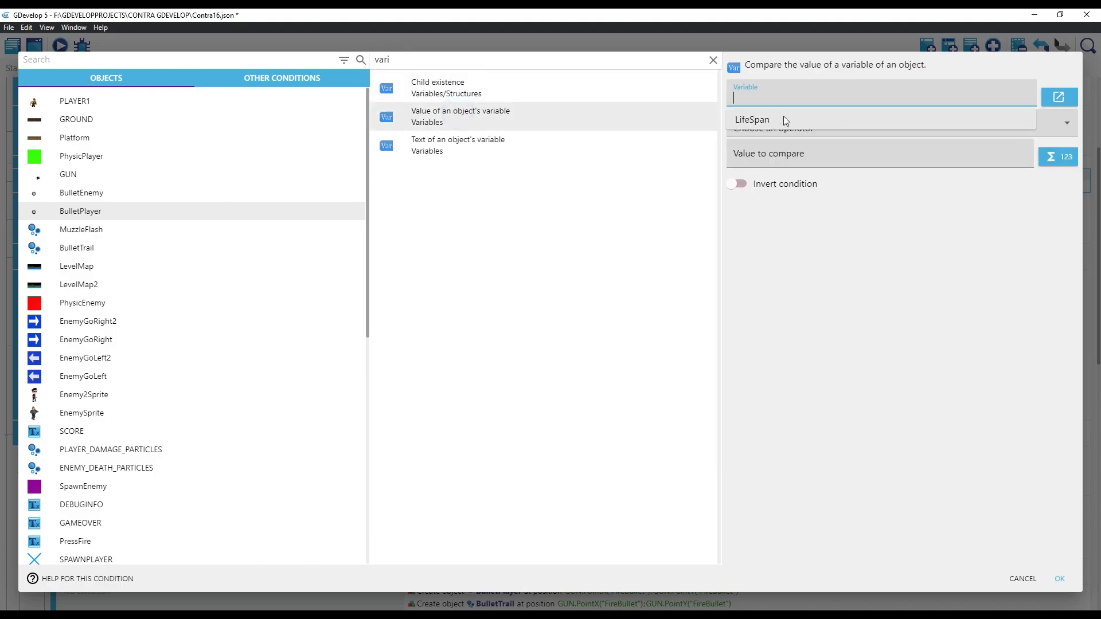
pyautogui.click(765, 119)
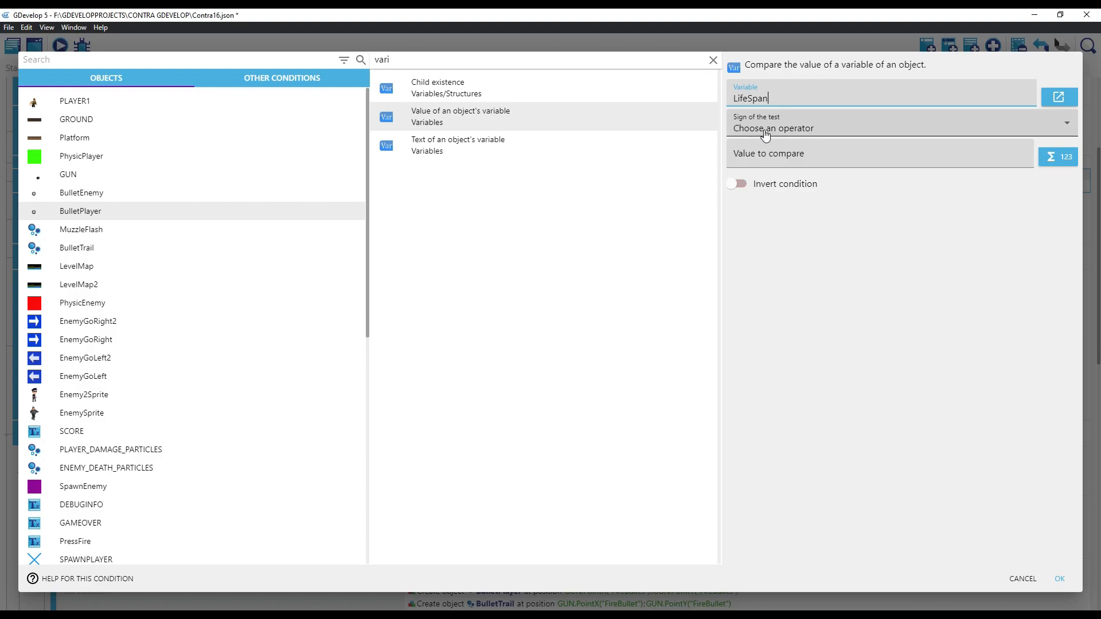
pyautogui.click(766, 134)
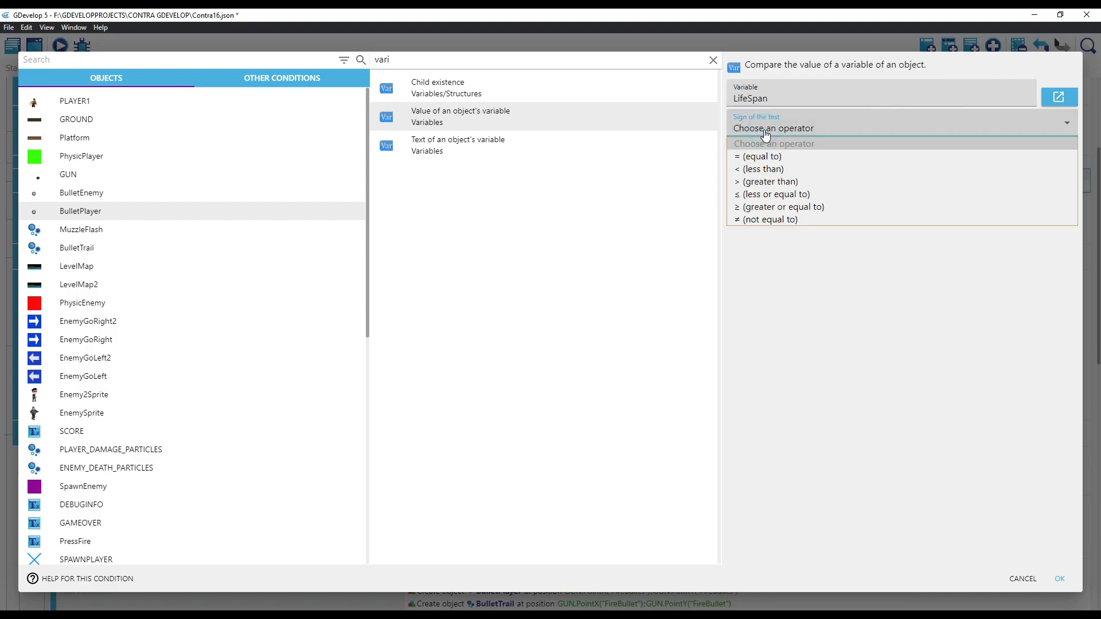
pyautogui.click(759, 170)
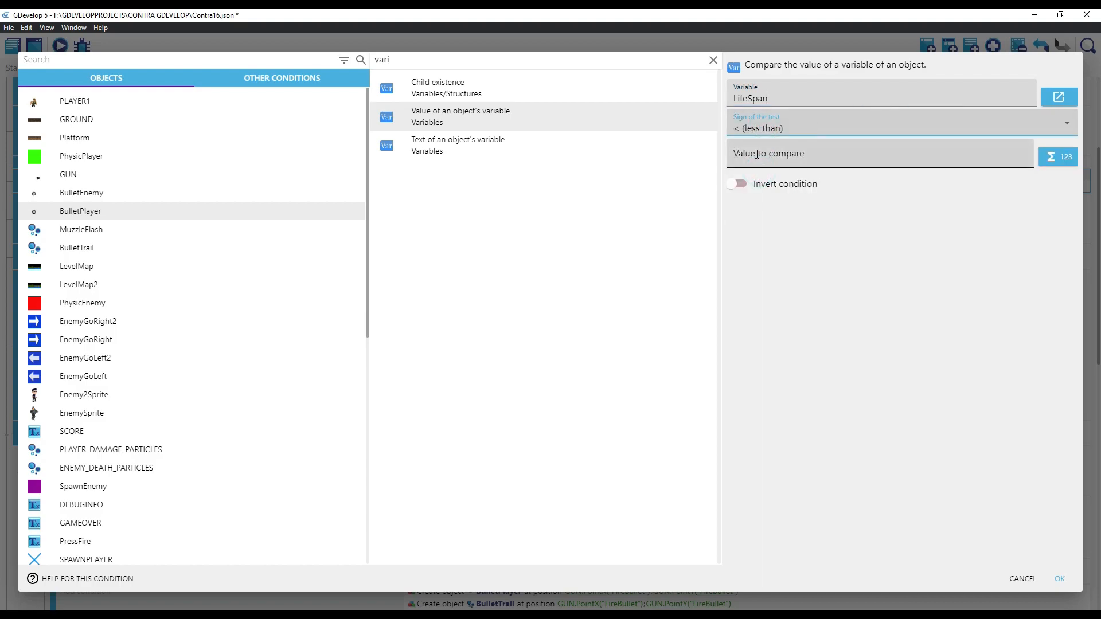
pyautogui.click(757, 154)
pyautogui.write('0')
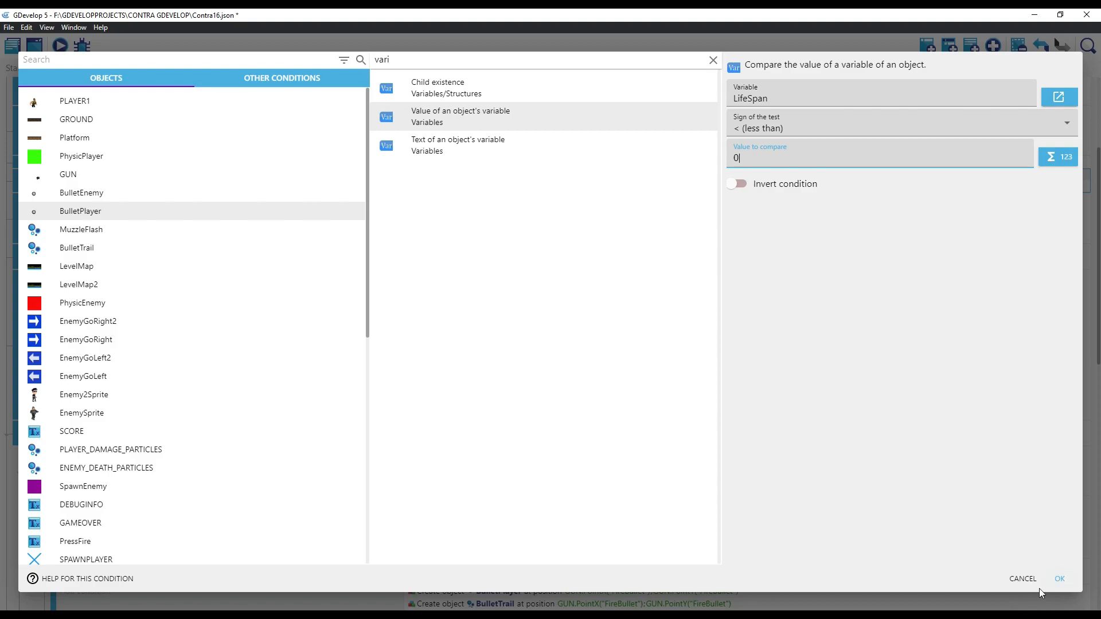
pyautogui.click(1060, 580)
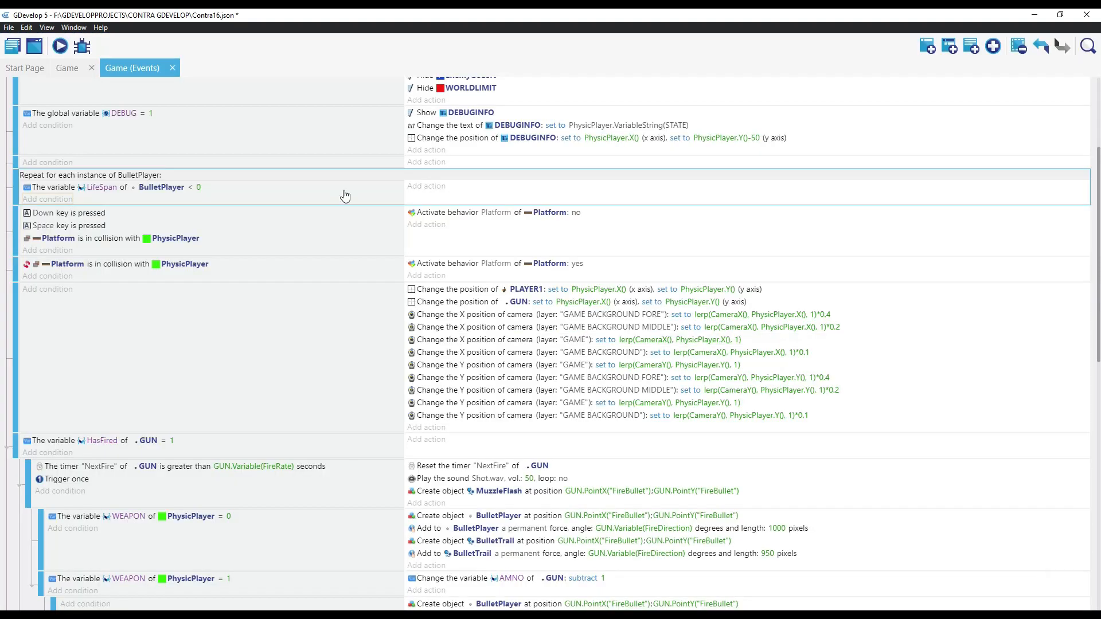
# Step: Add an action to the same For each event that deletes the BulletPlayer object
pyautogui.click(424, 191)
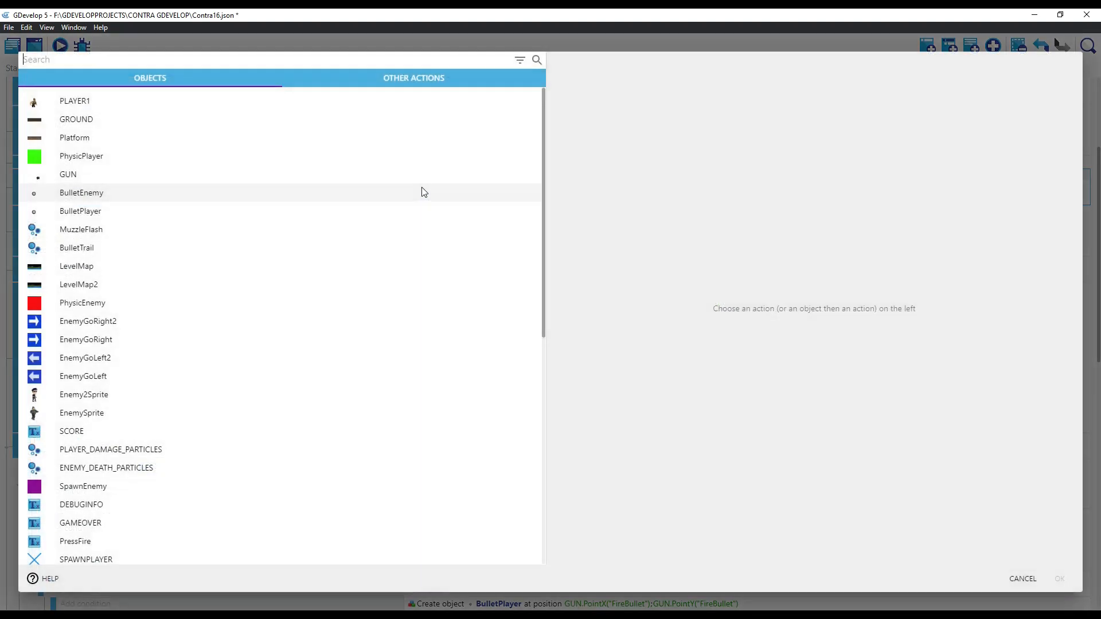
pyautogui.click(86, 212)
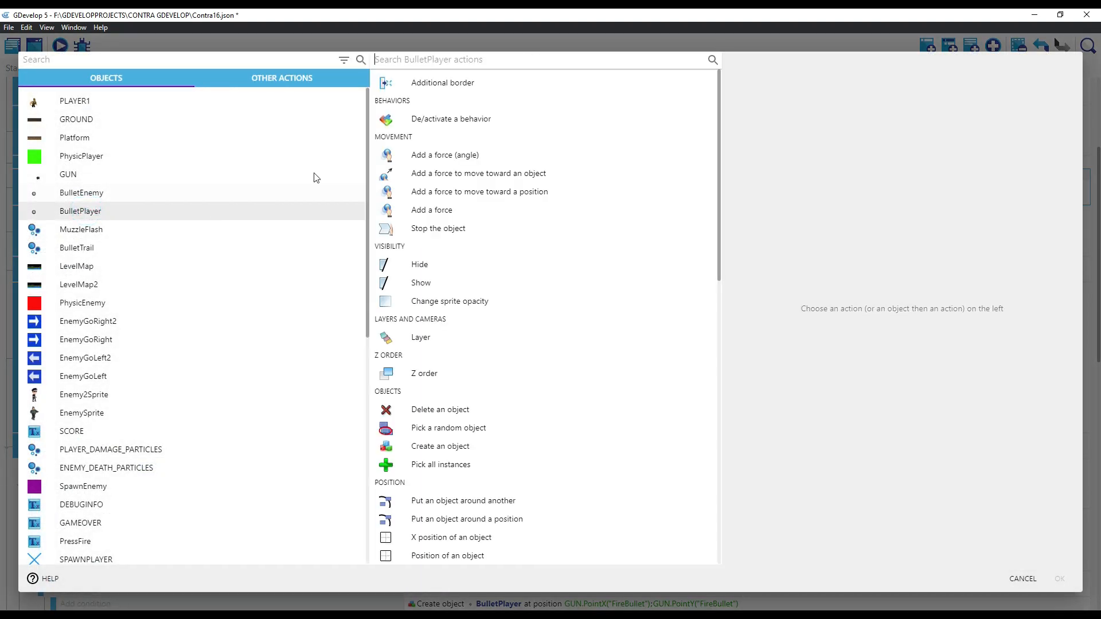
pyautogui.click(421, 61)
pyautogui.write('des')
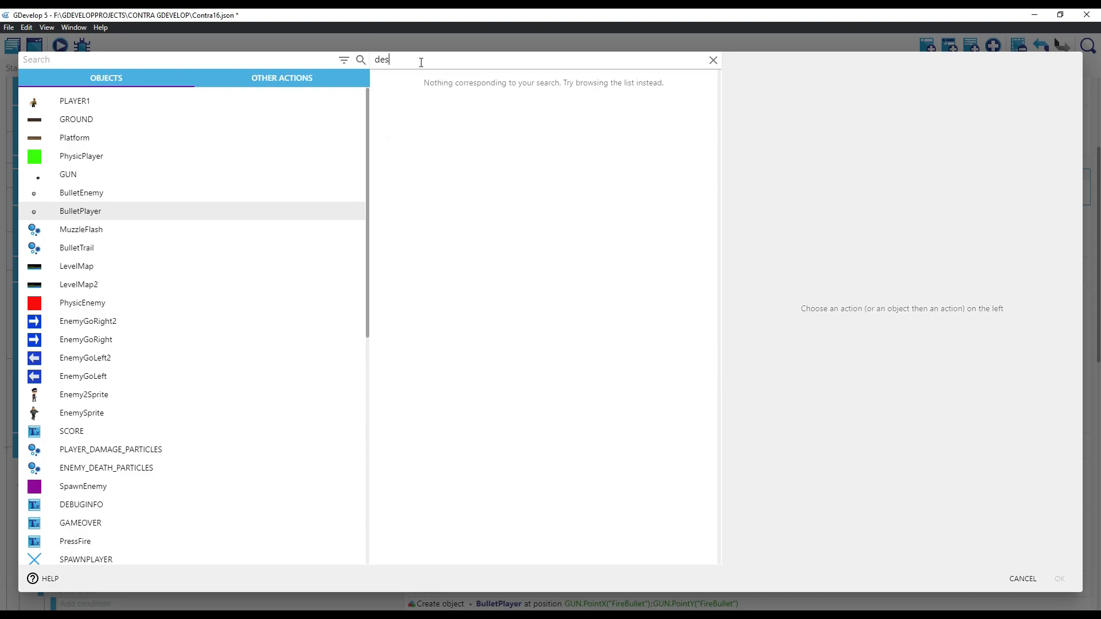
pyautogui.press('BackSpace')
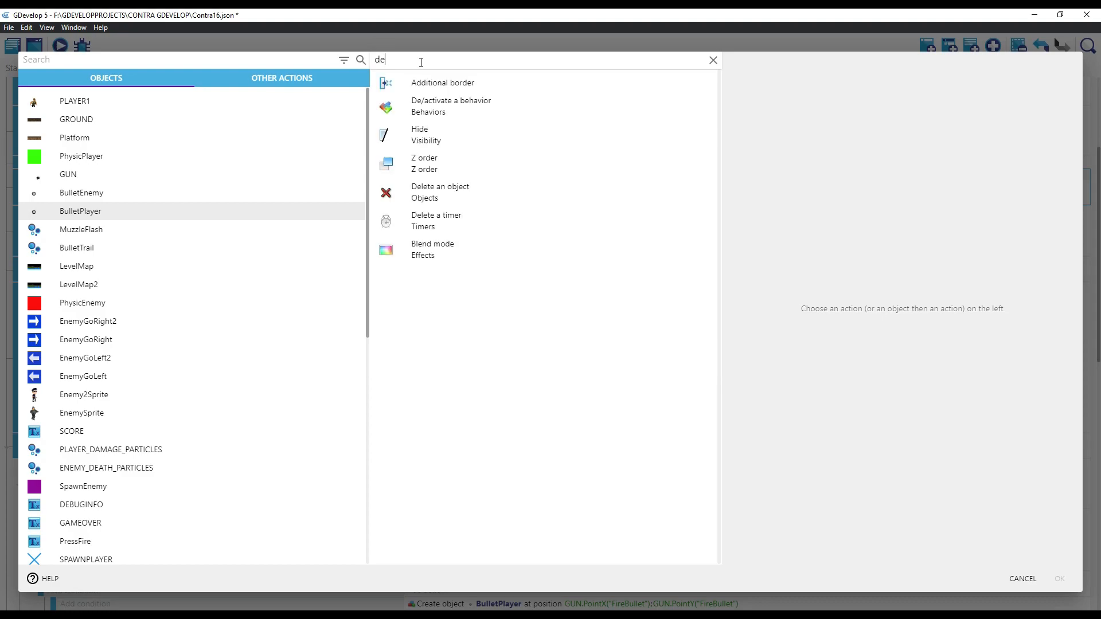
pyautogui.click(436, 195)
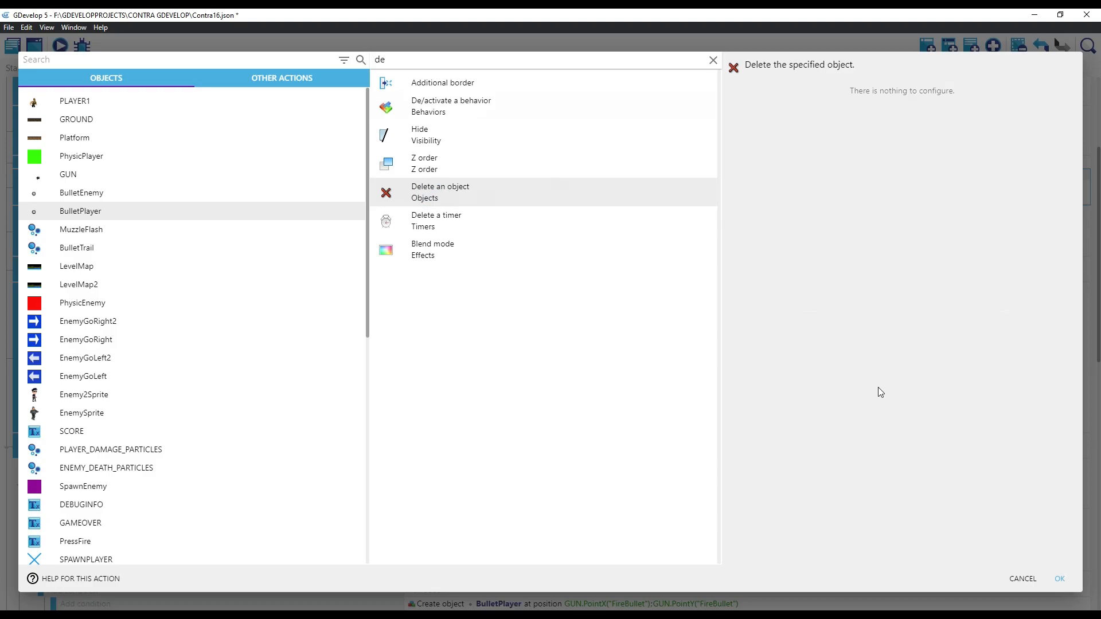
pyautogui.click(1059, 579)
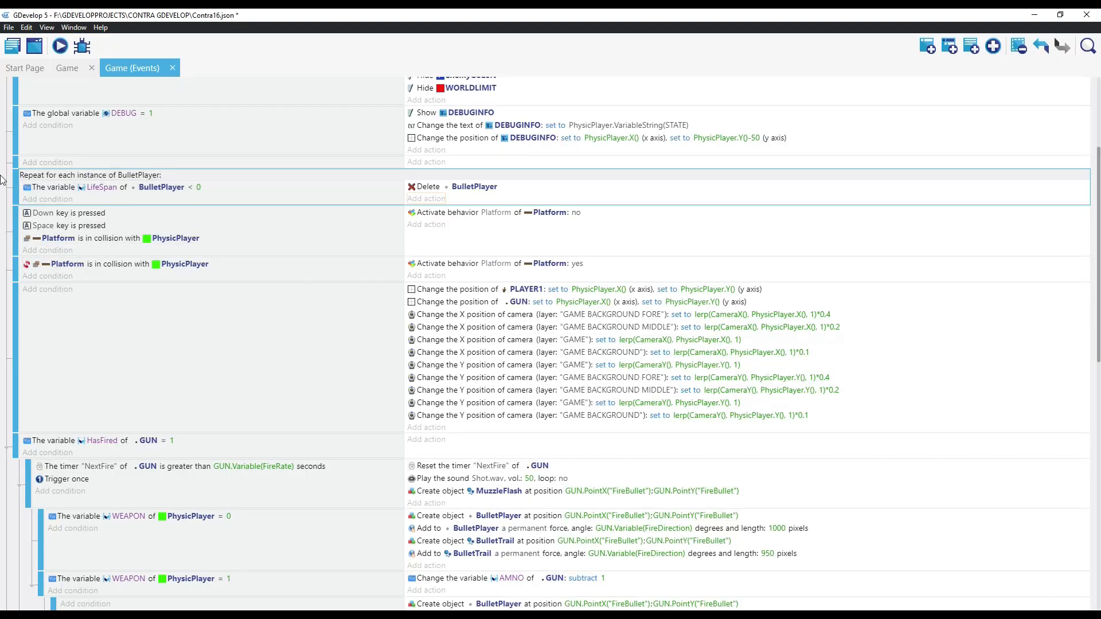
# Step: Copy the whole BulletPlayer For each event and paste the duplicate directly below it
pyautogui.click(23, 187)
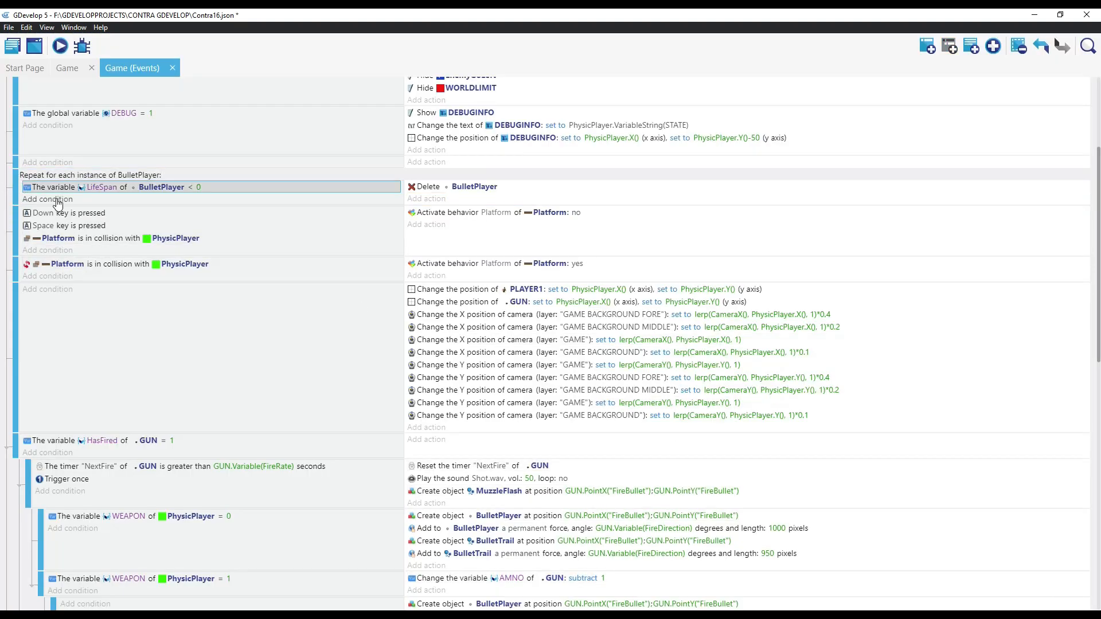
pyautogui.click(262, 200)
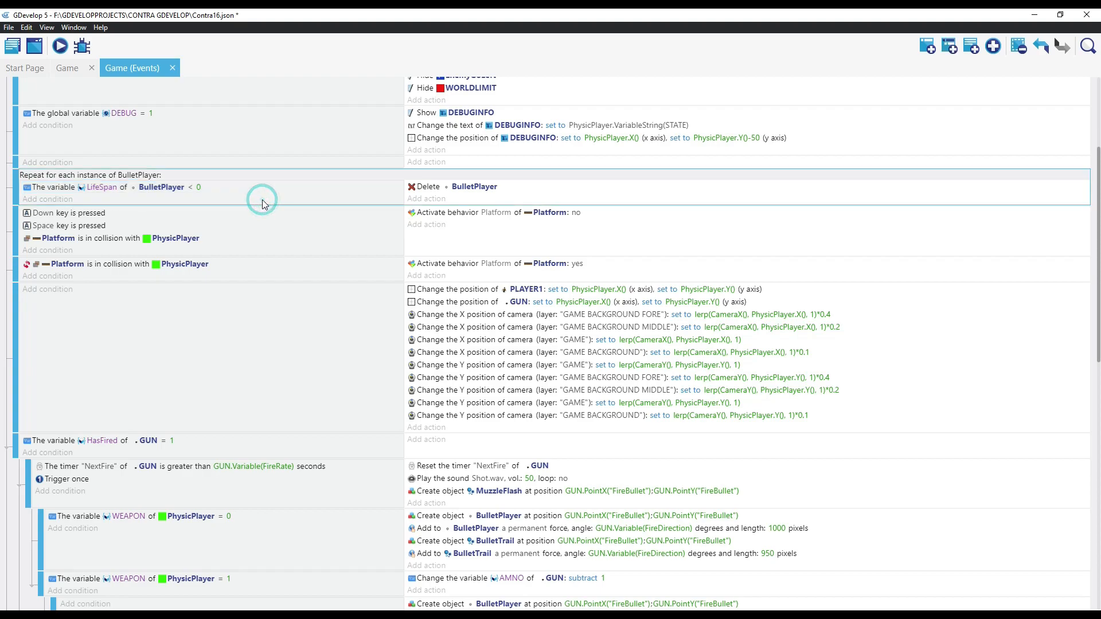
pyautogui.rightClick(263, 200)
pyautogui.click(277, 209)
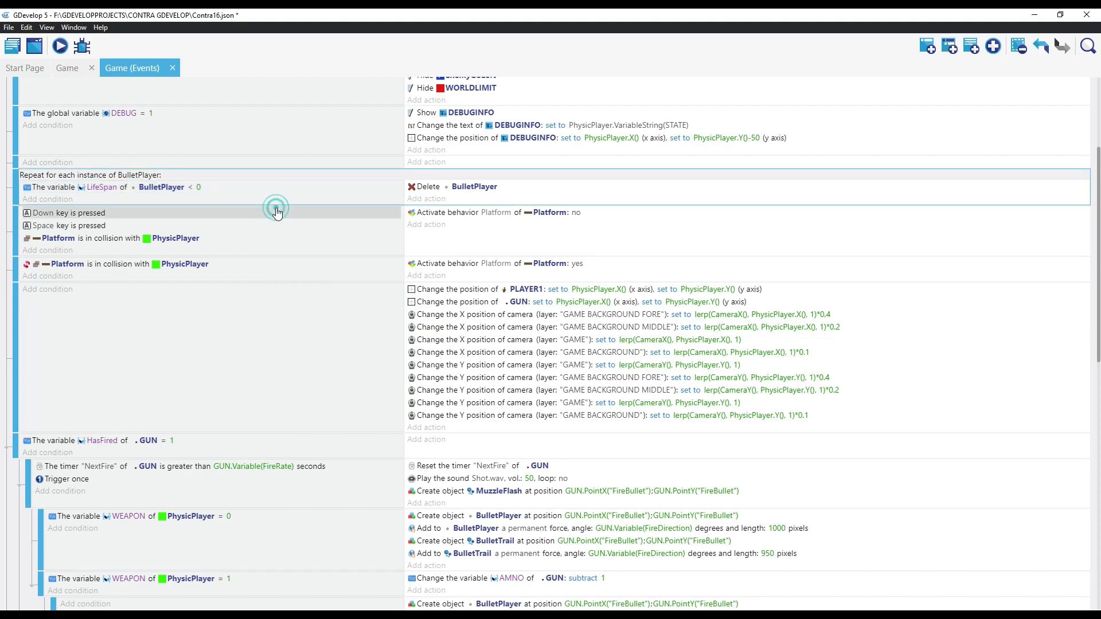
pyautogui.rightClick(222, 200)
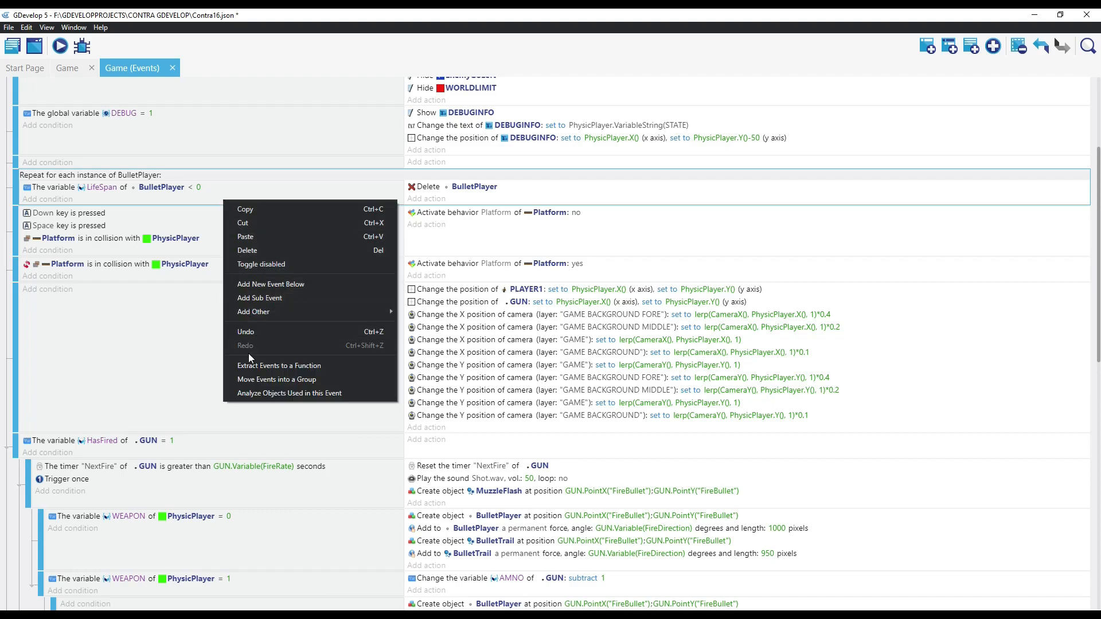
pyautogui.click(250, 236)
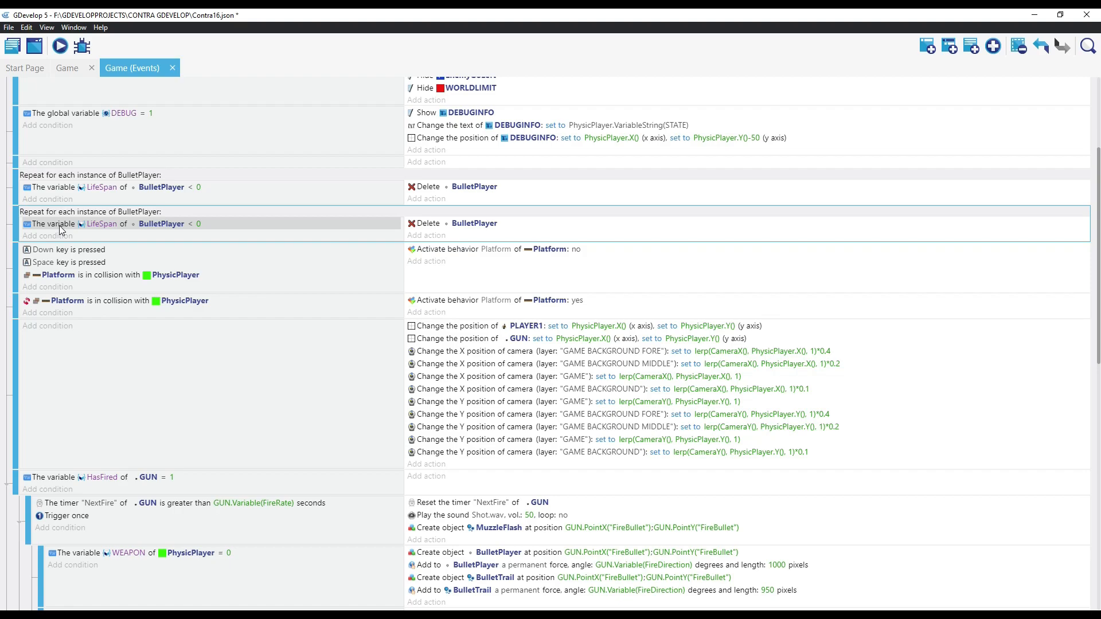
# Step: In the duplicated For each event, change the LifeSpan comparison to greater than and remove its Delete BulletPlayer action
pyautogui.click(191, 225)
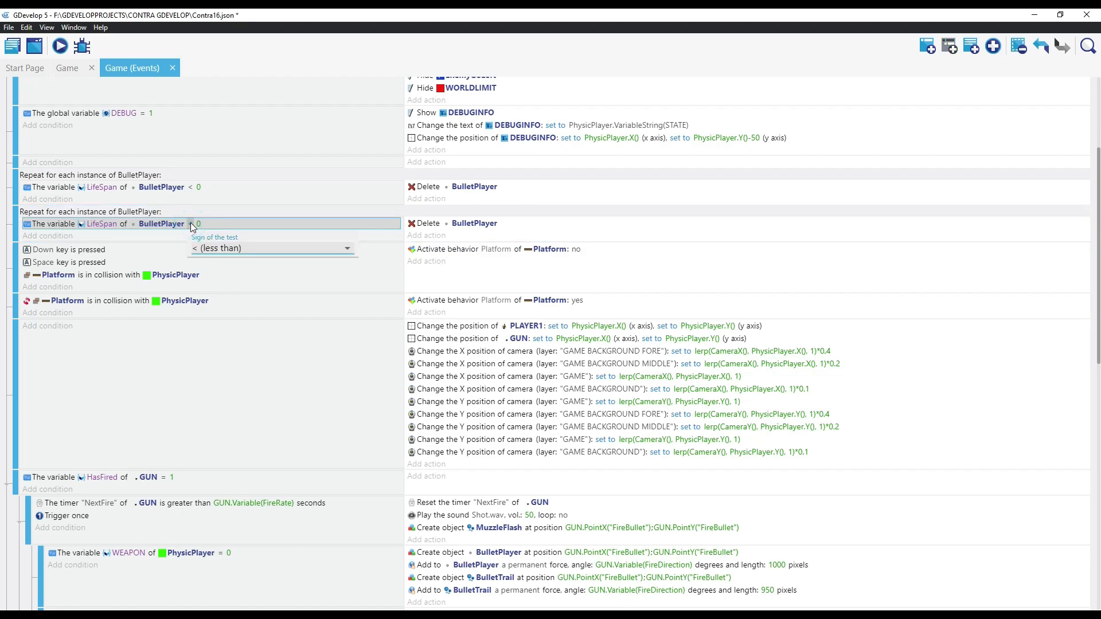
pyautogui.click(207, 250)
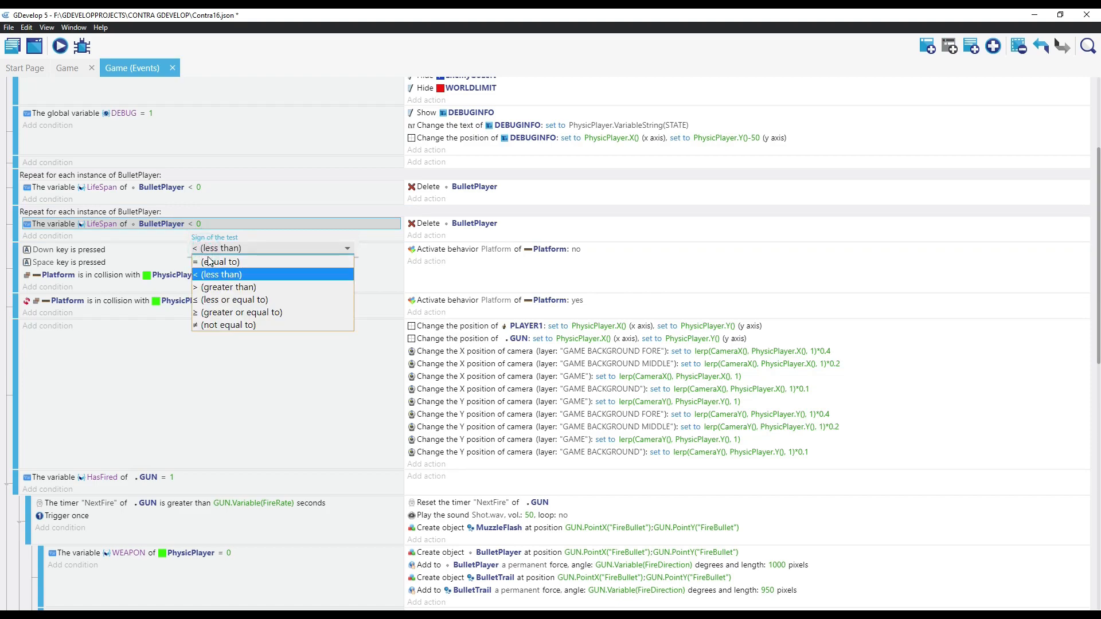
pyautogui.click(218, 288)
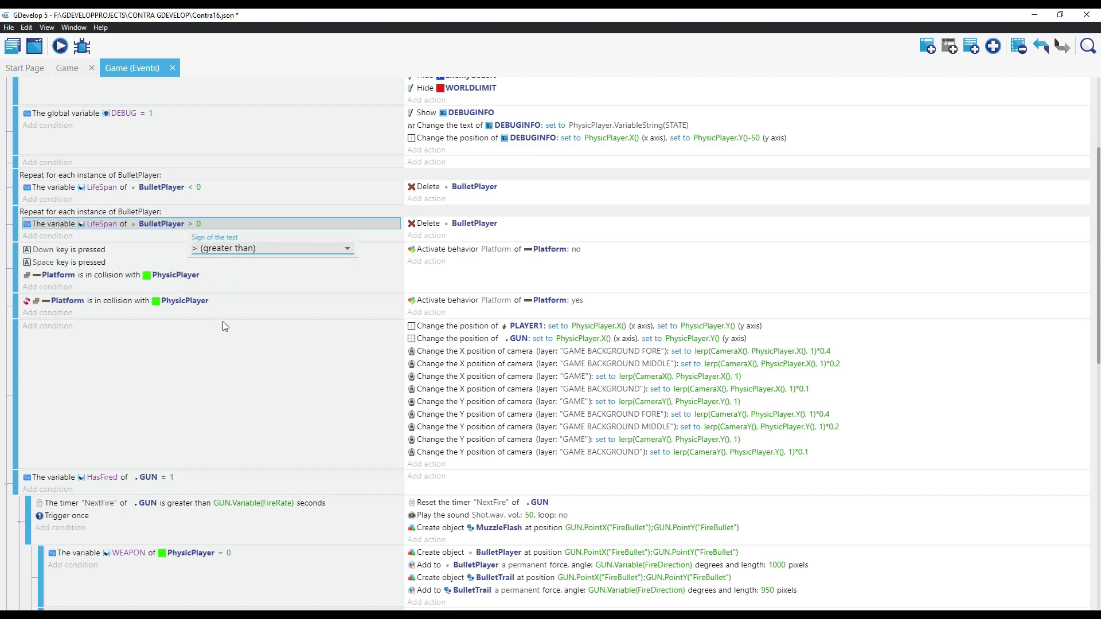
pyautogui.click(285, 211)
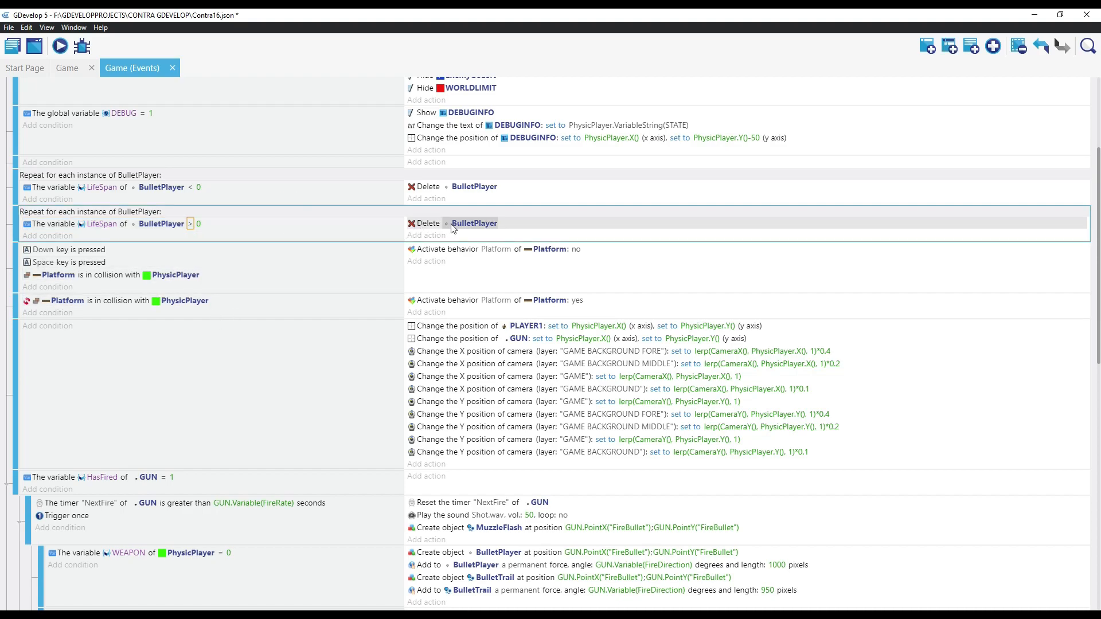
pyautogui.click(430, 224)
pyautogui.rightClick(431, 224)
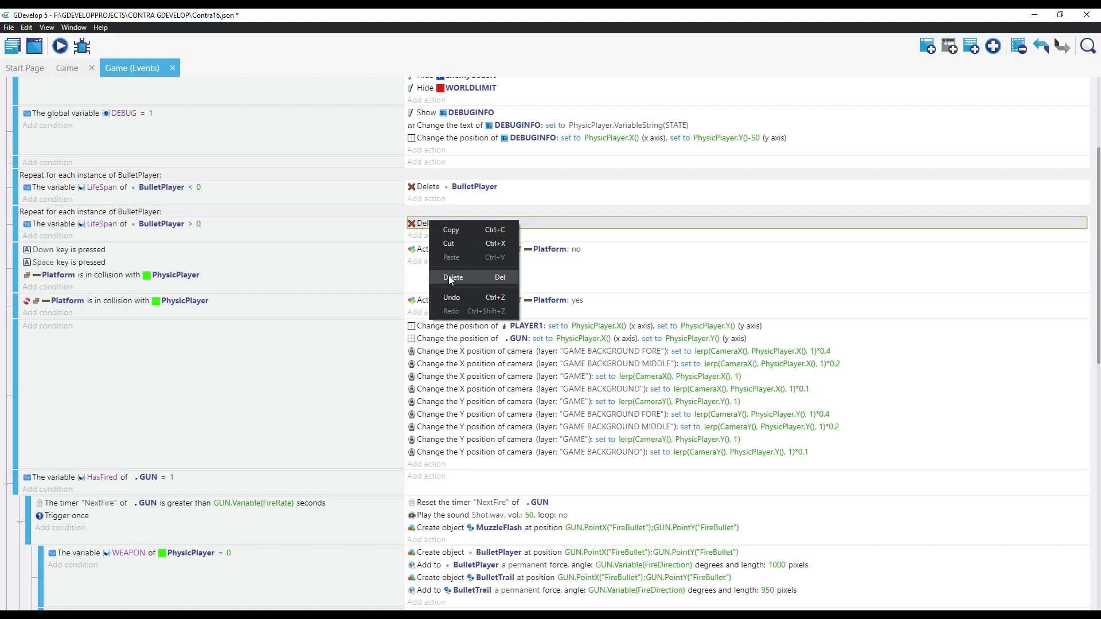
pyautogui.click(449, 275)
# Step: Add an action to the duplicated event that subtracts TimeDelta() from BulletPlayer's LifeSpan variable
pyautogui.click(429, 223)
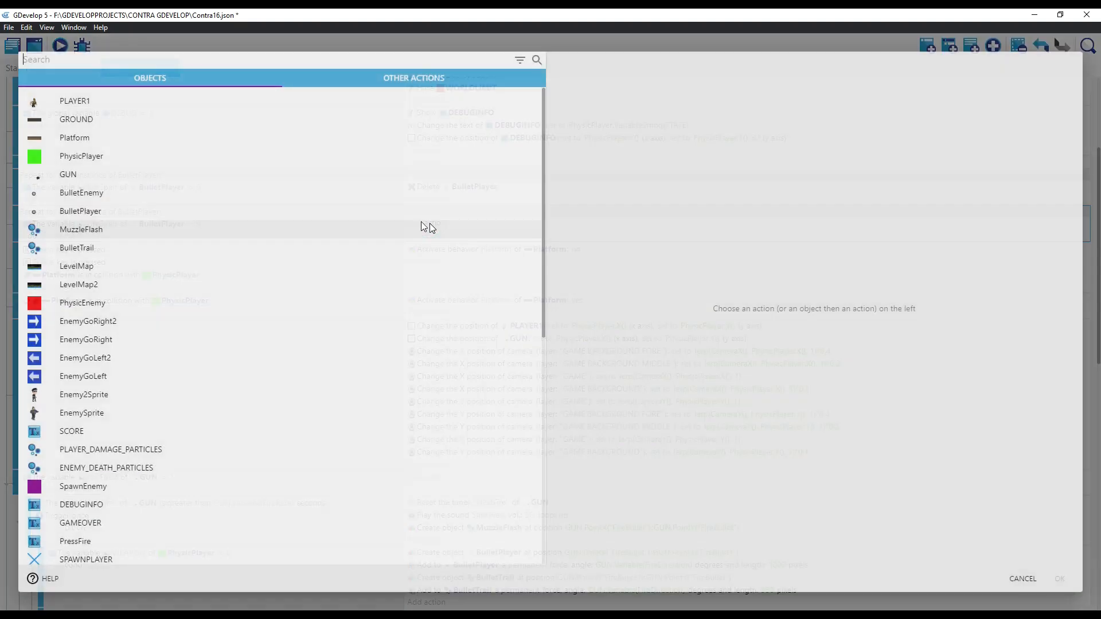
pyautogui.click(84, 212)
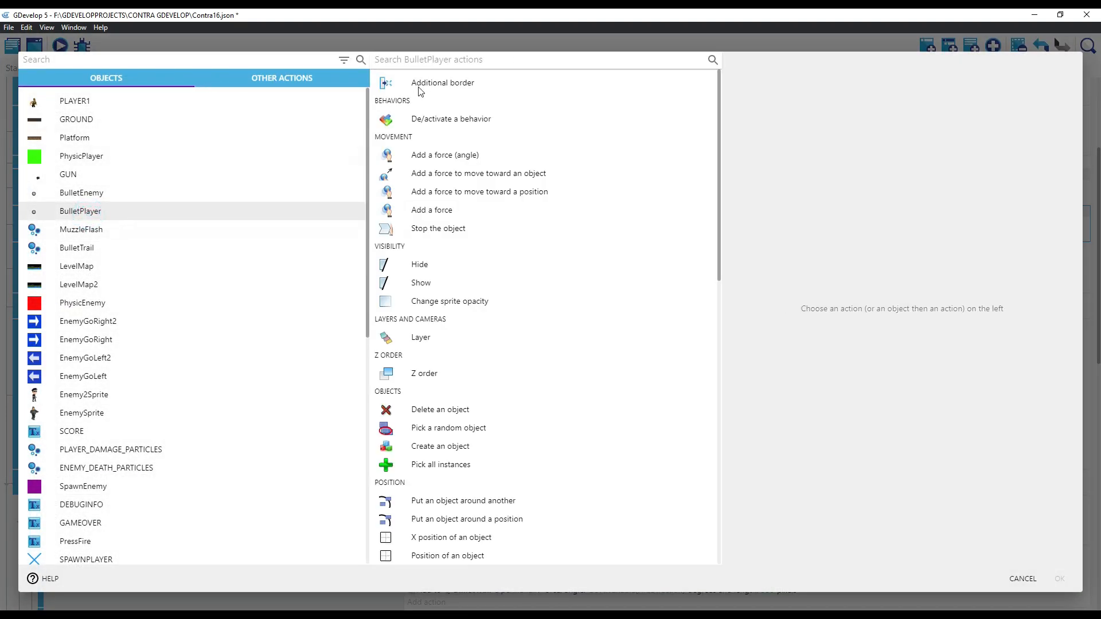
pyautogui.write('var')
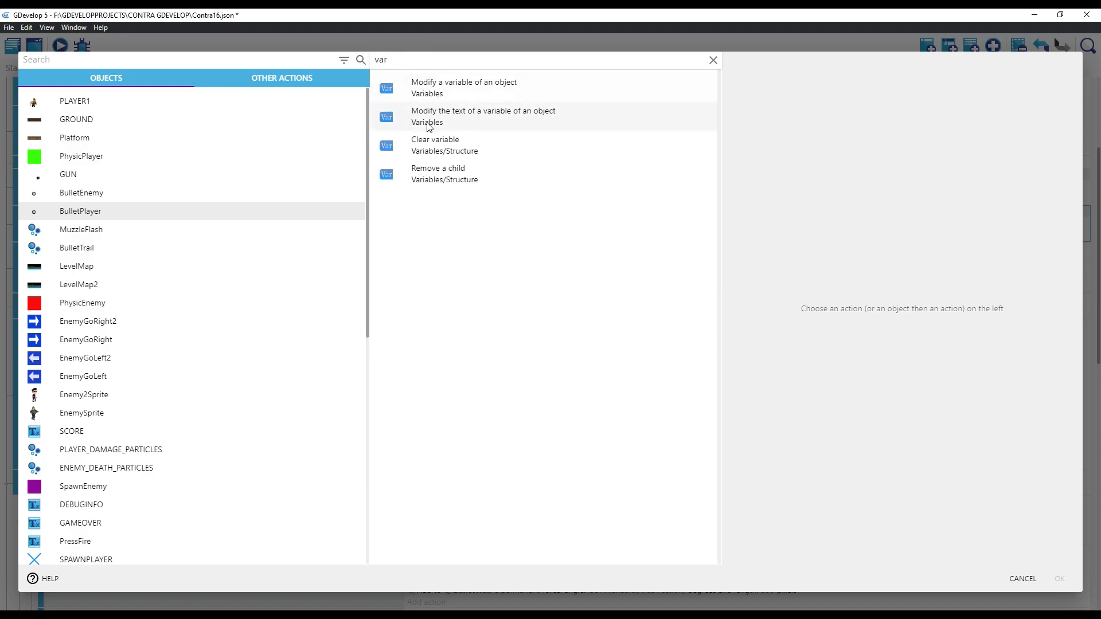
pyautogui.click(436, 91)
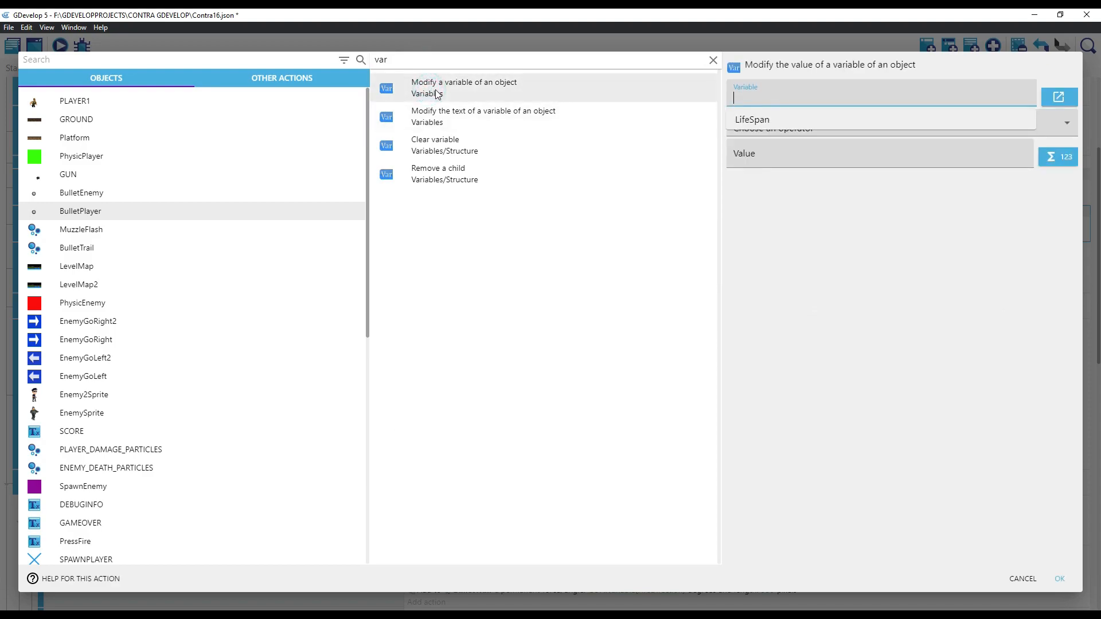
pyautogui.click(757, 120)
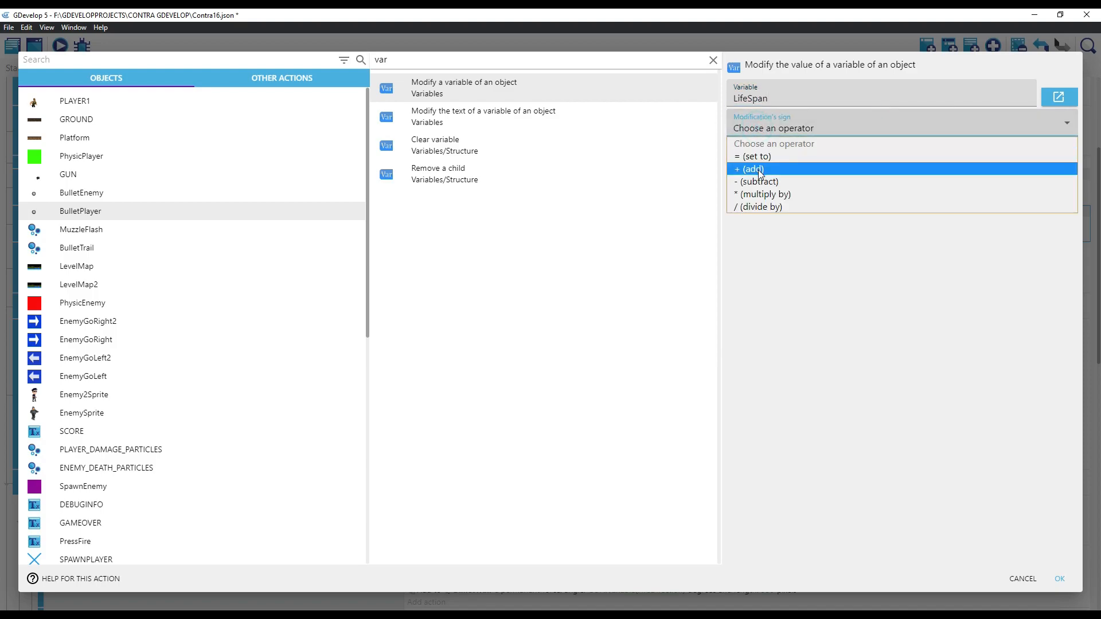
pyautogui.click(758, 180)
pyautogui.click(760, 160)
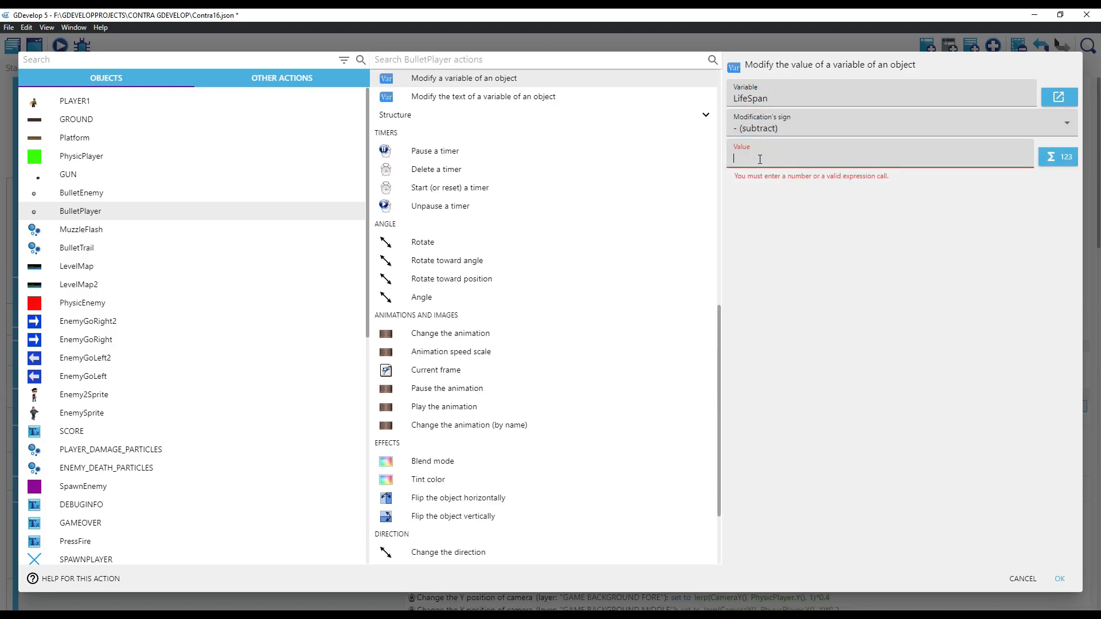
pyautogui.write('TimeDelta(')
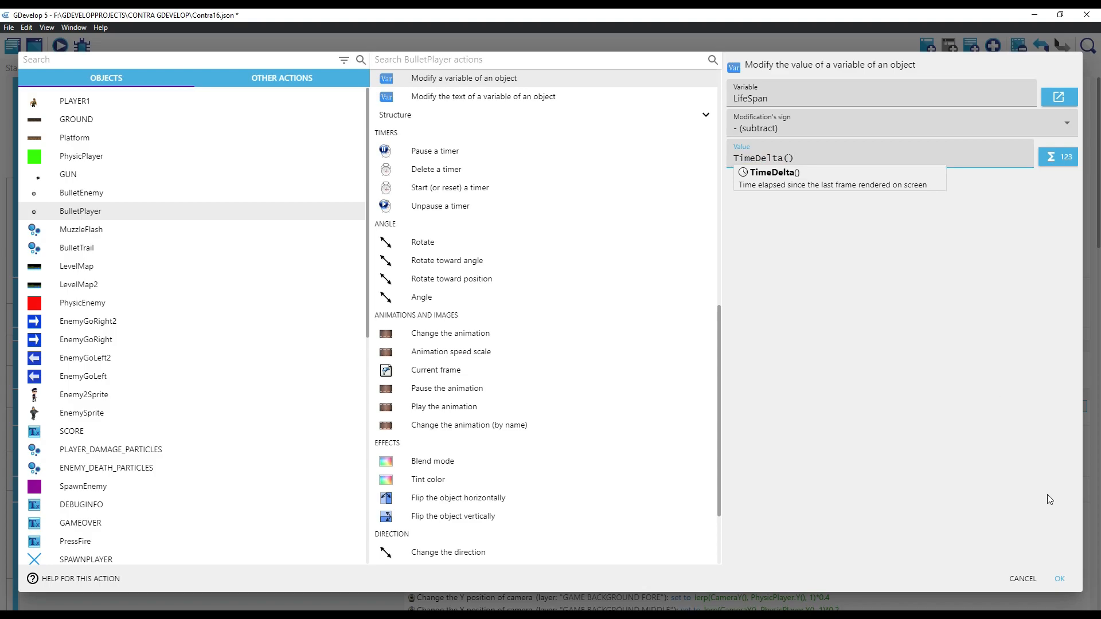
pyautogui.click(1059, 579)
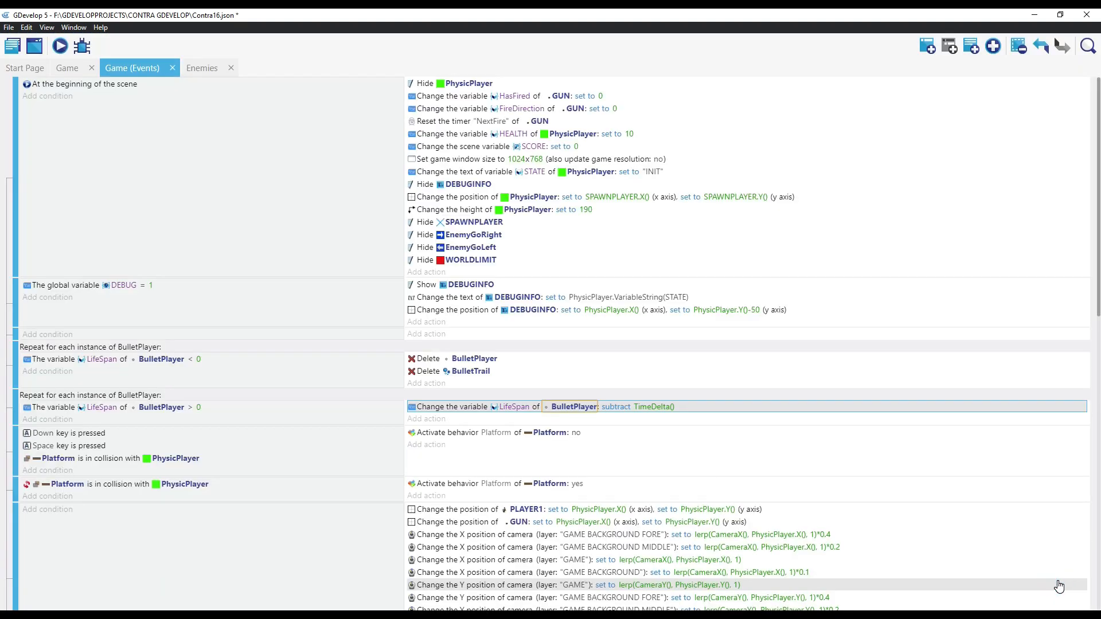
# Step: Run a preview of the game, fire the gun while moving right to test bullet expiry, and close the preview
pyautogui.scroll(-3, 1060, 586)
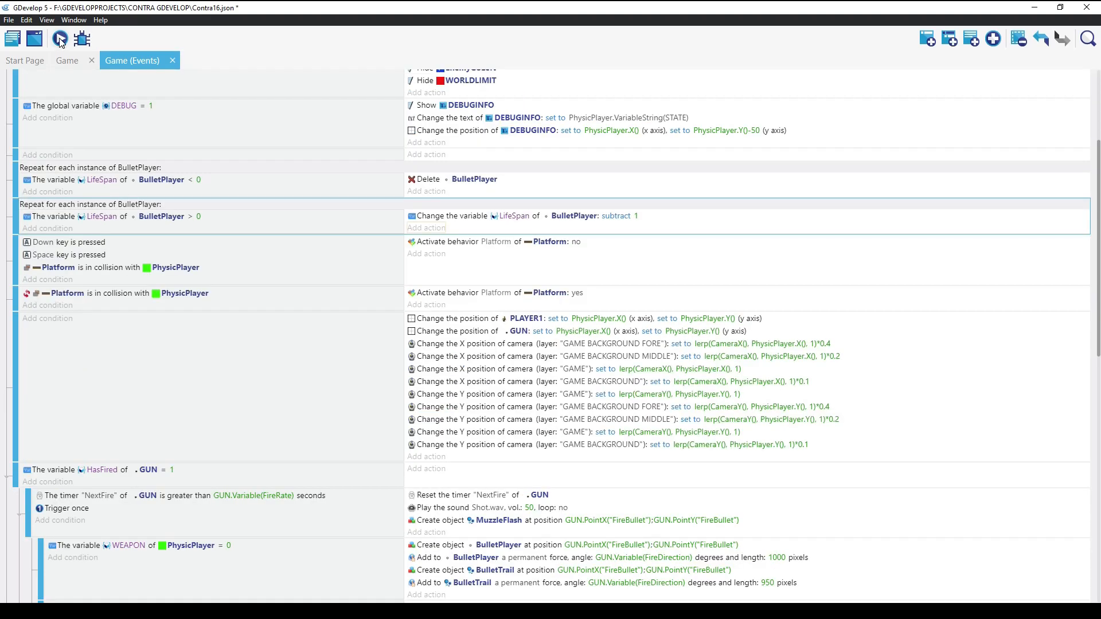
pyautogui.click(60, 46)
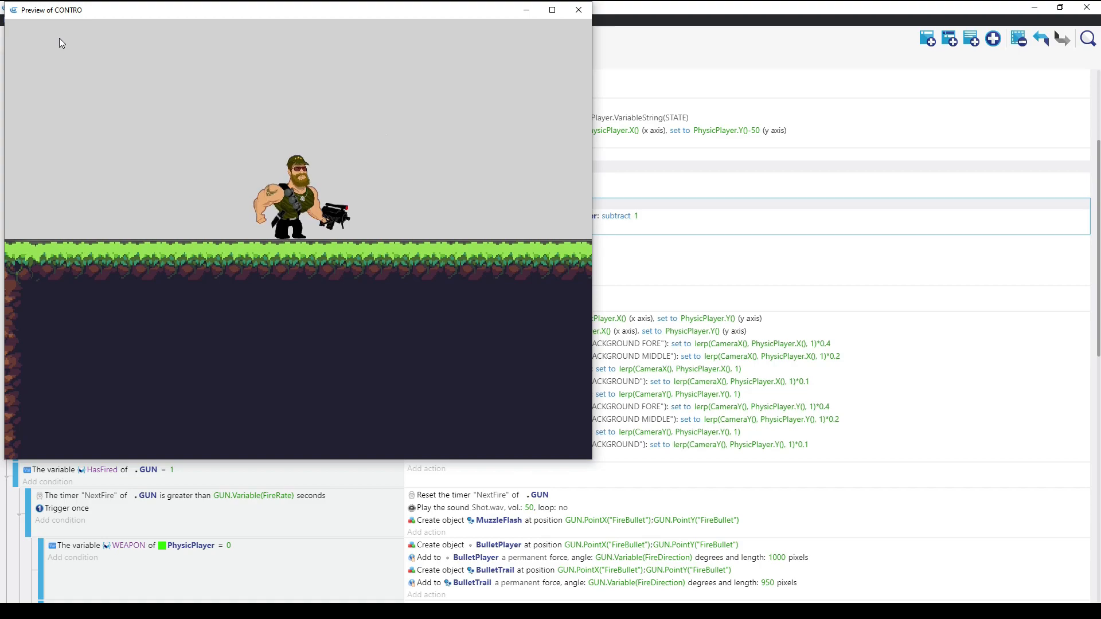
pyautogui.press('space')
pyautogui.press('Right')
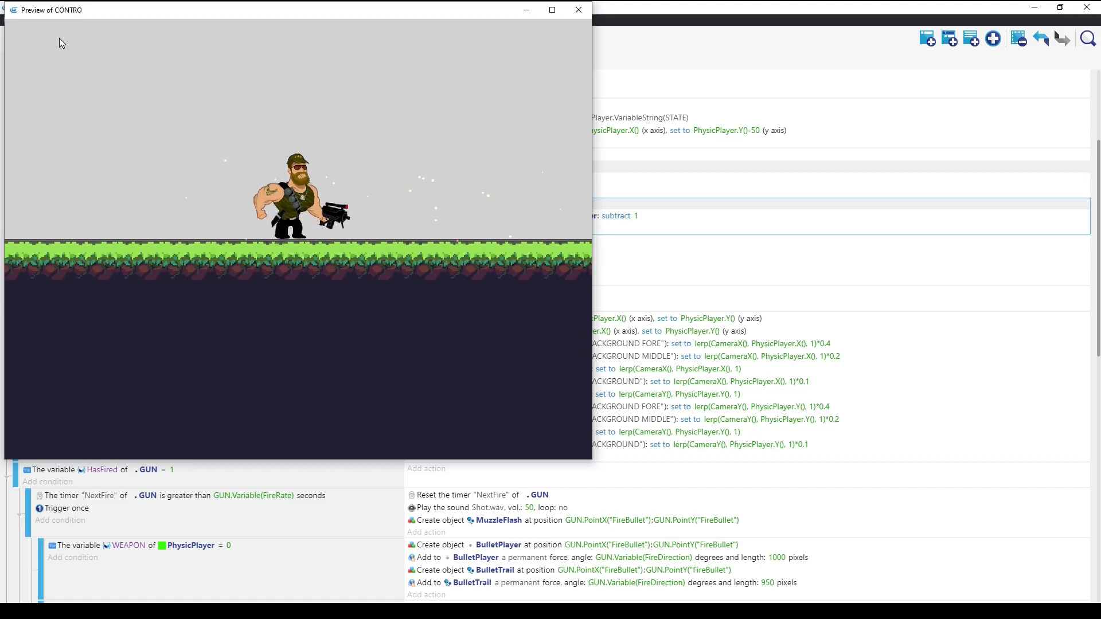
pyautogui.click(578, 9)
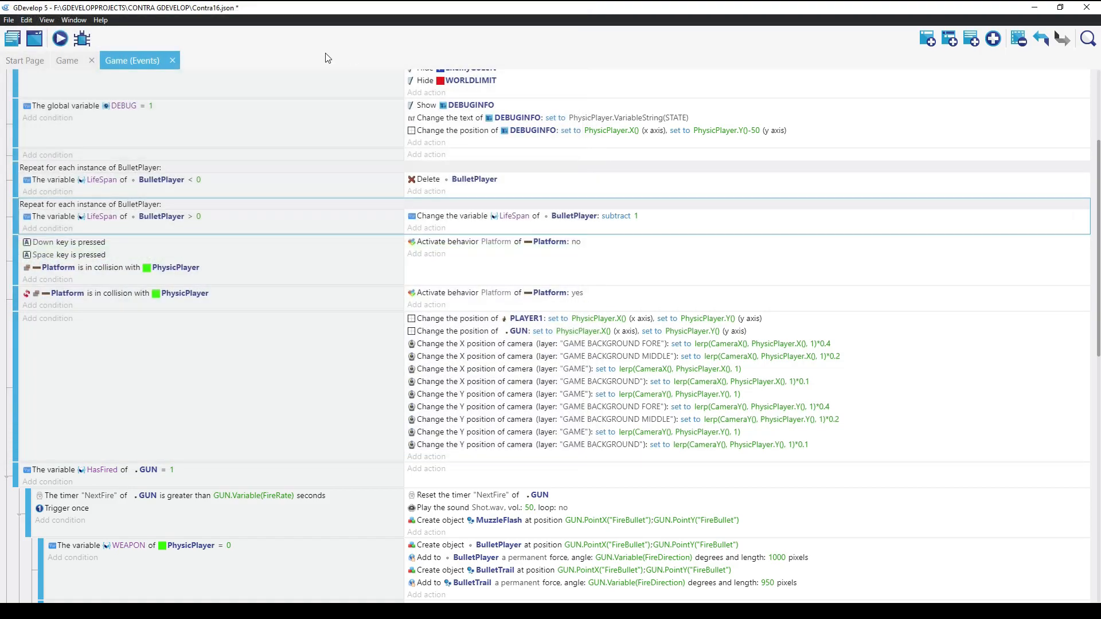
# Step: Return to the Game scene and set BulletPlayer's LifeSpan object variable to 0.2
pyautogui.click(67, 60)
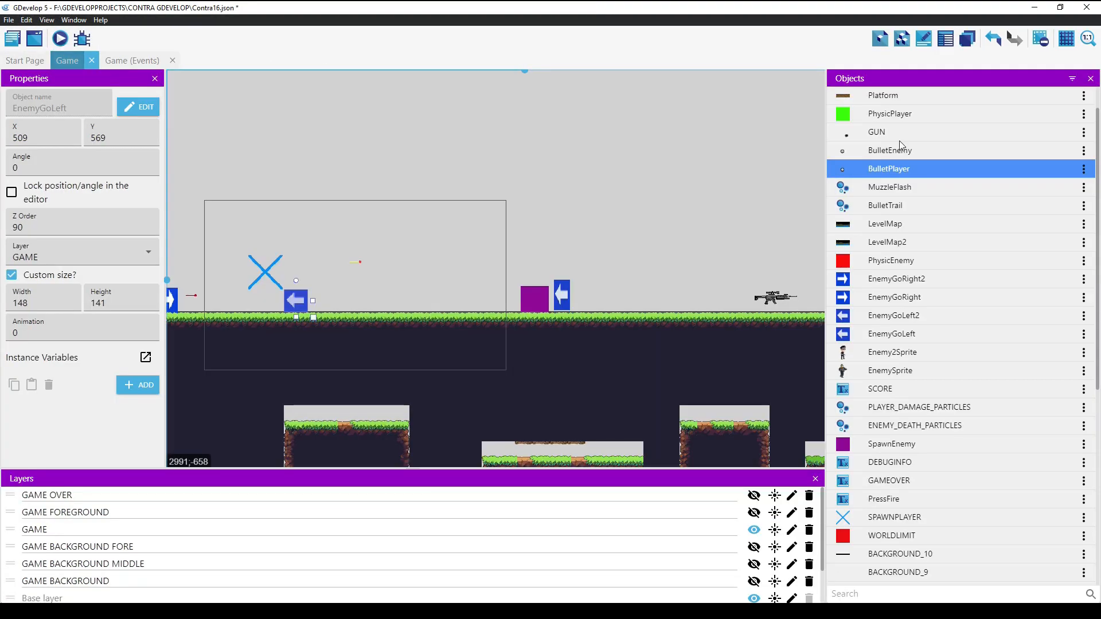
pyautogui.click(1083, 169)
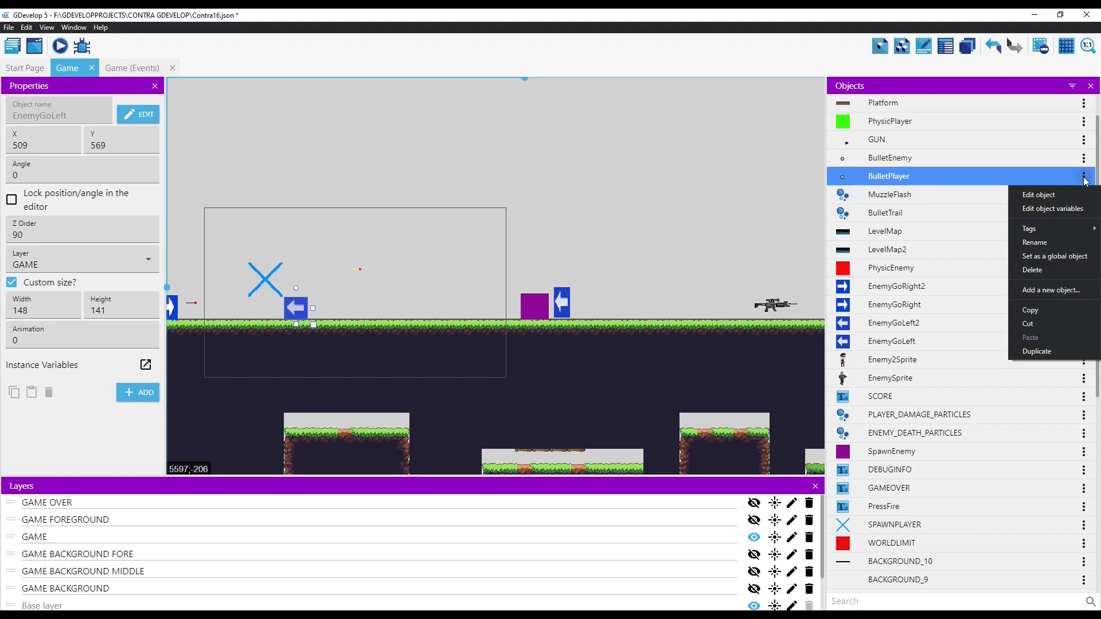
pyautogui.click(1053, 209)
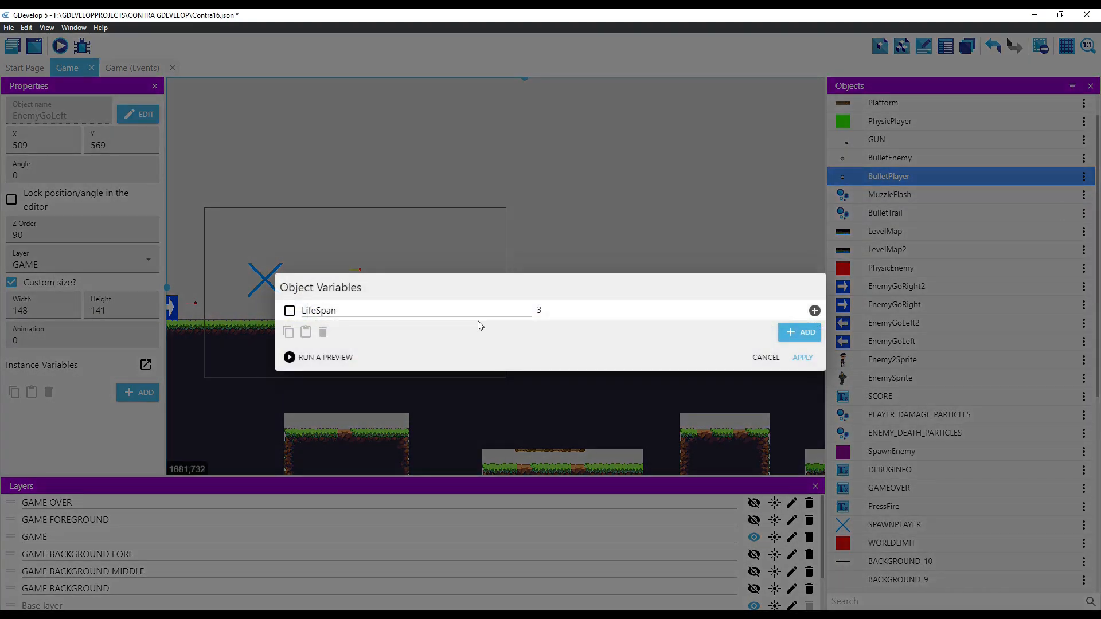
pyautogui.doubleClick(534, 309)
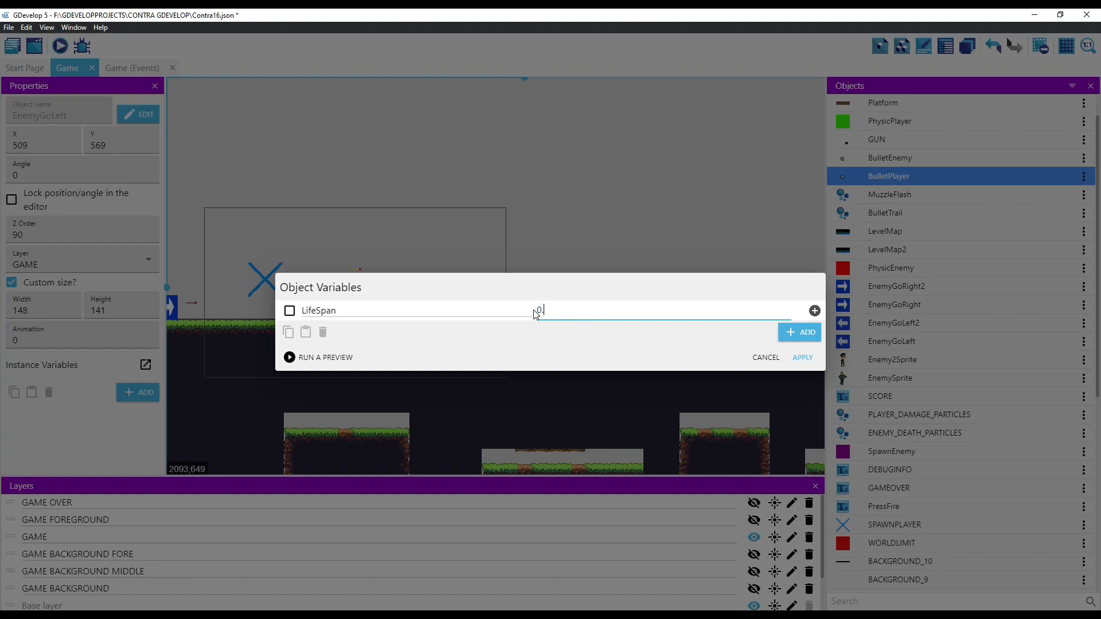
pyautogui.write('0.2')
pyautogui.click(803, 359)
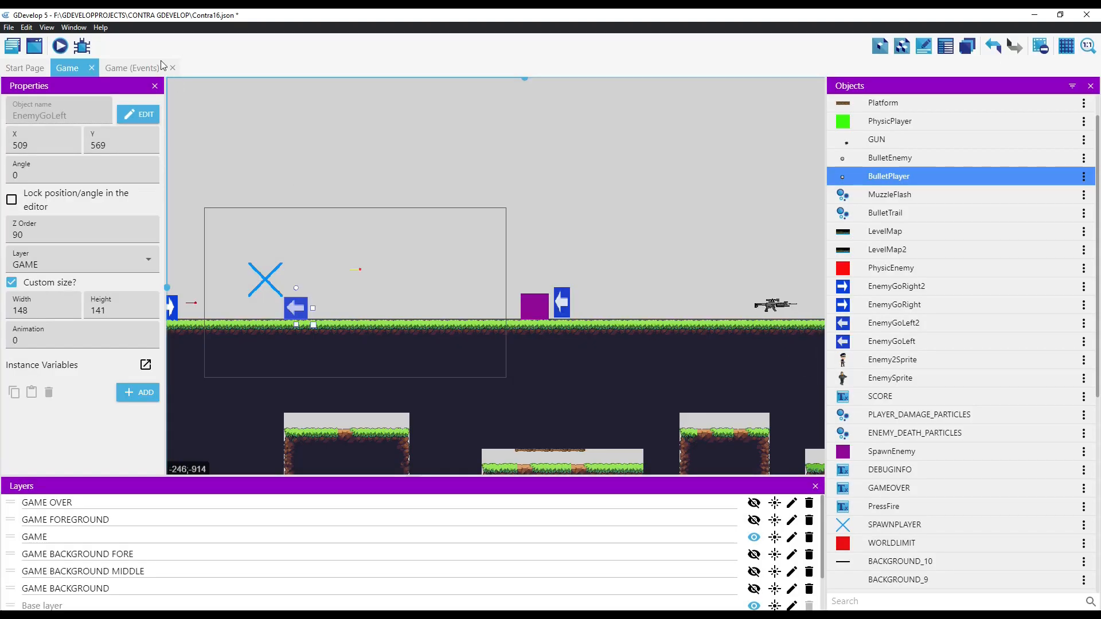
# Step: Preview the game with the shortened bullet LifeSpan, fire several shots, and close the preview
pyautogui.click(59, 47)
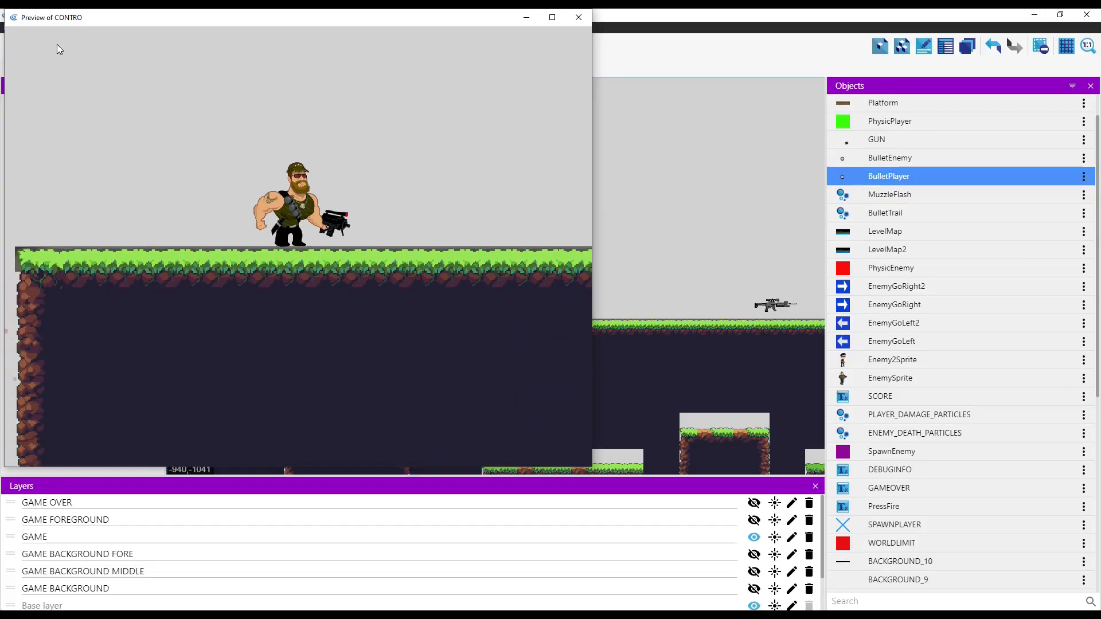
pyautogui.press('space')
pyautogui.press('space')
pyautogui.press('space')
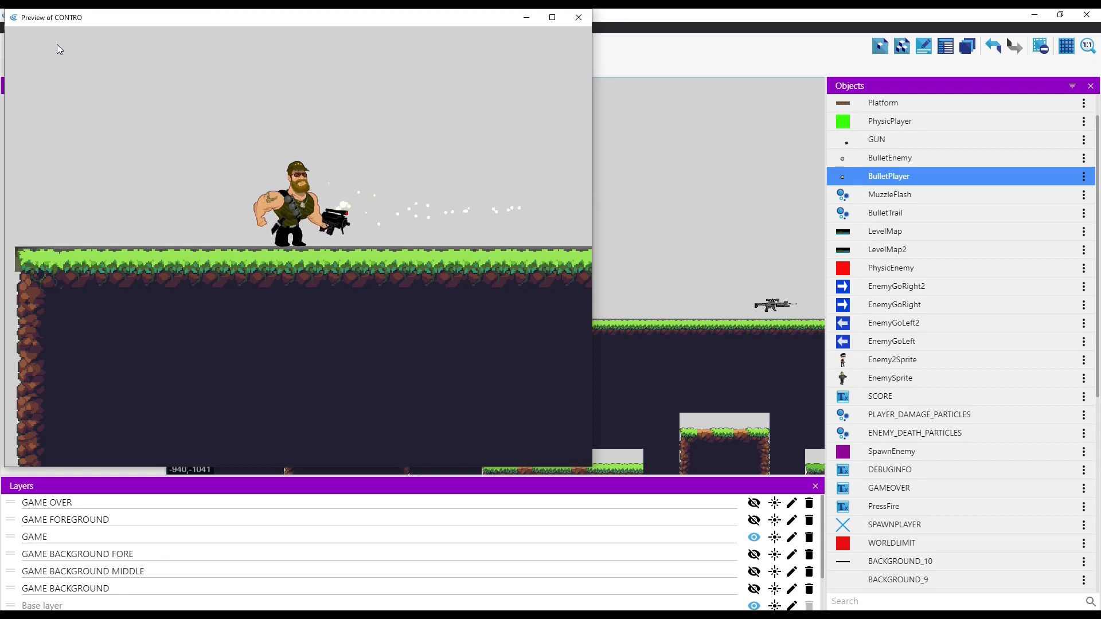
pyautogui.press('space')
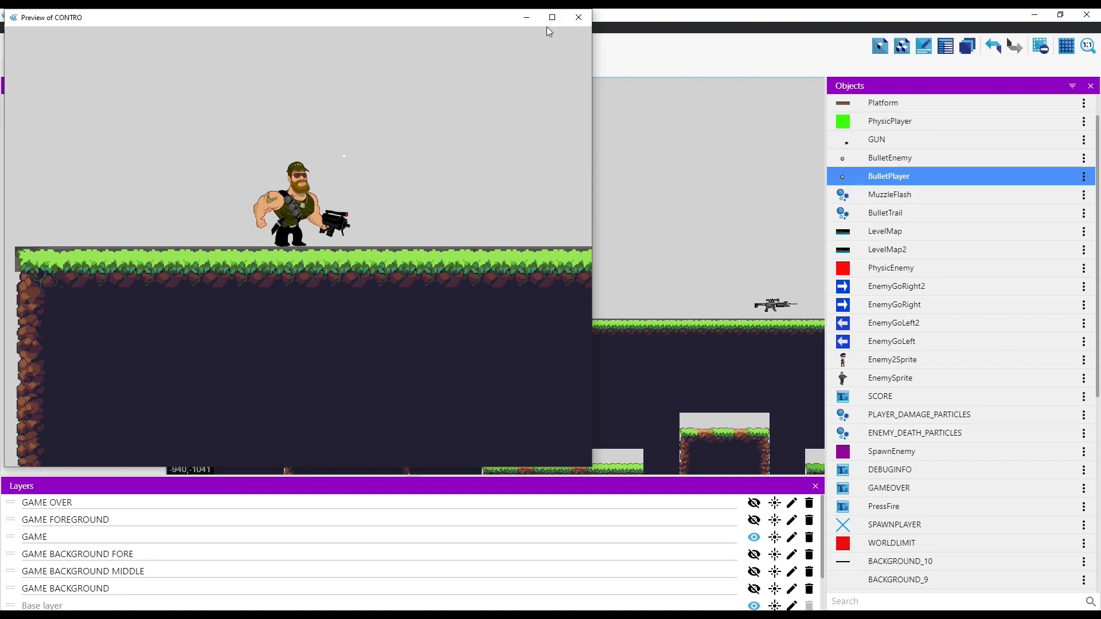
pyautogui.click(579, 17)
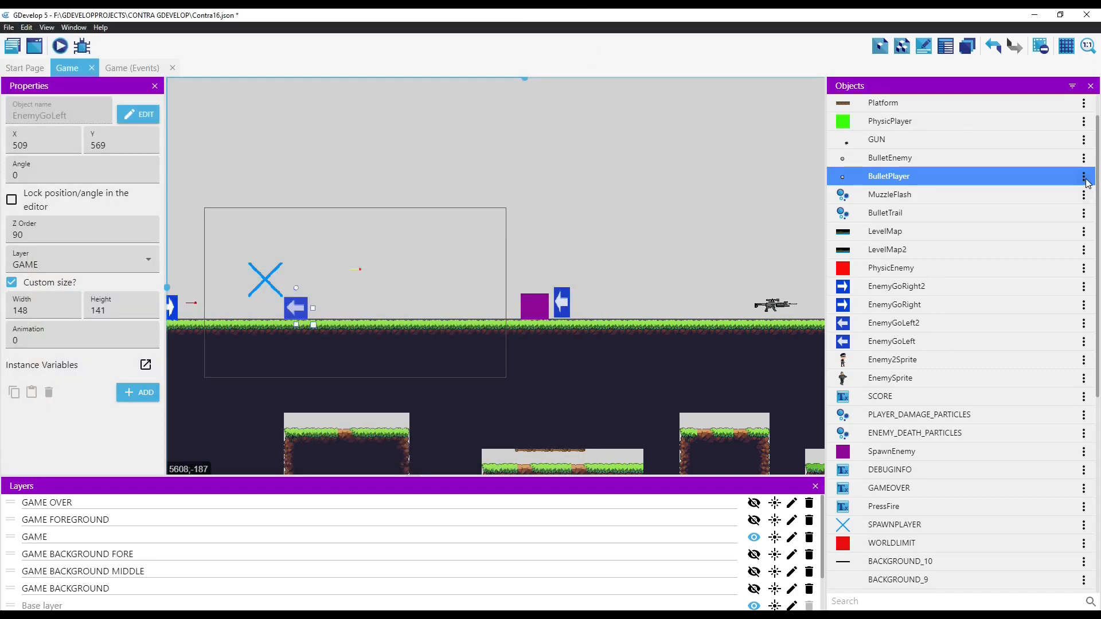
# Step: Set BulletPlayer's LifeSpan object variable to 1 and apply the change
pyautogui.click(1084, 178)
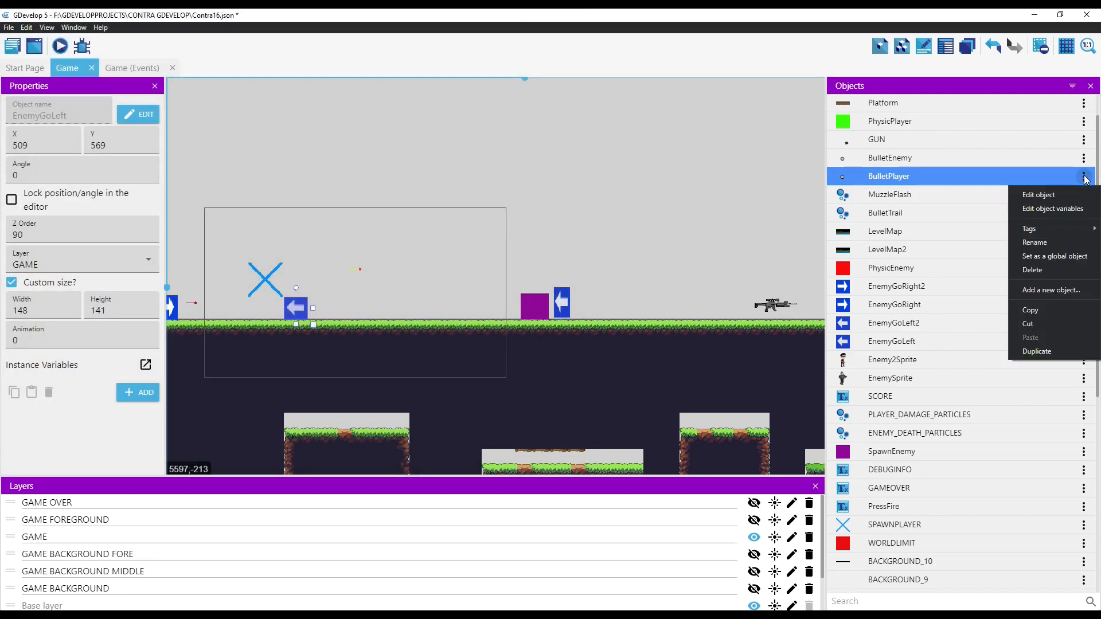
pyautogui.click(1061, 209)
pyautogui.moveTo(561, 310); pyautogui.dragTo(520, 315)
pyautogui.write('1')
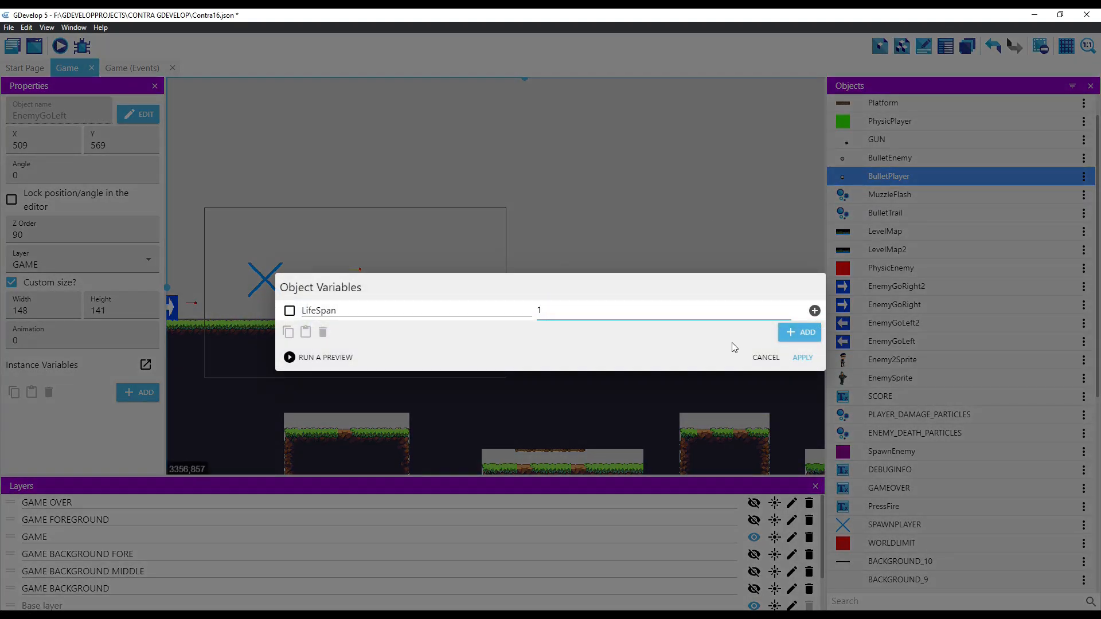
pyautogui.click(803, 357)
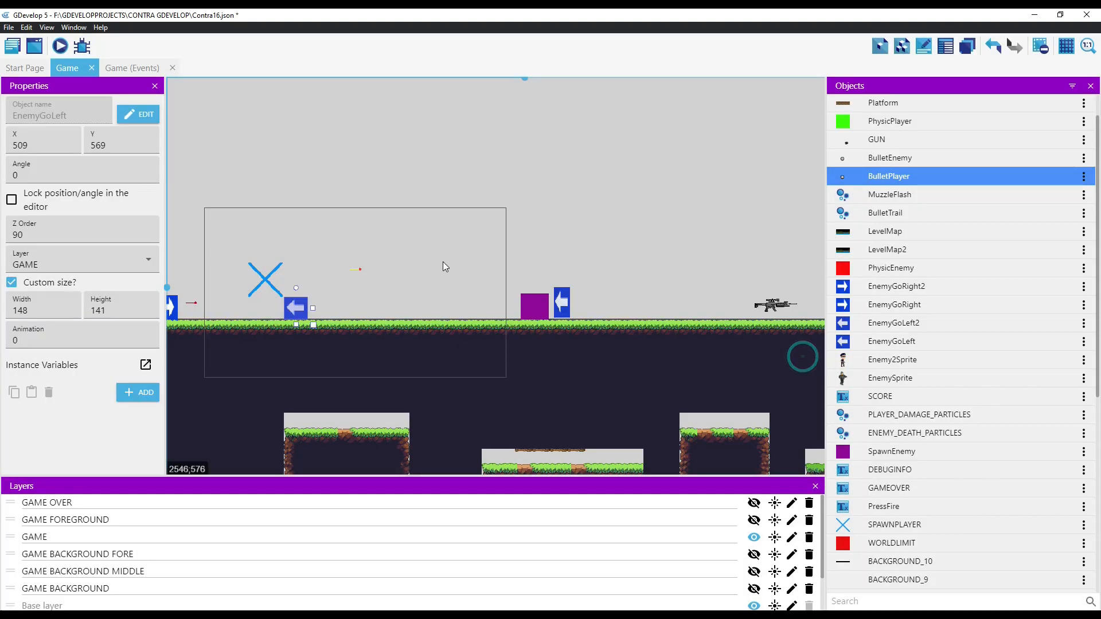
# Step: Preview the game again, run right while firing at an enemy to check the bullets' range, and close the preview
pyautogui.click(59, 47)
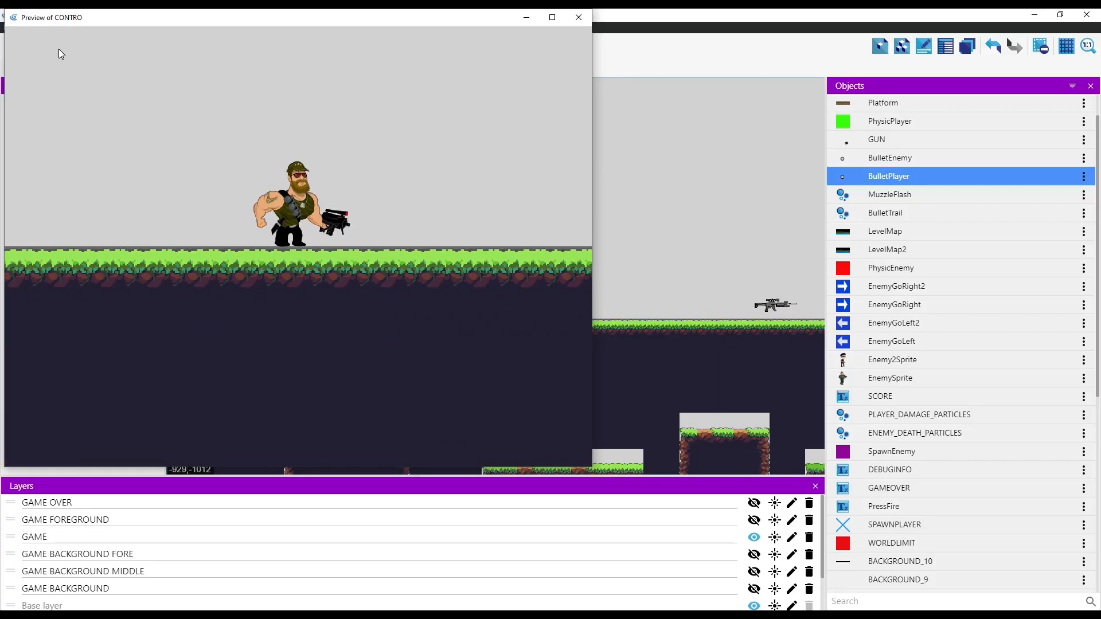
pyautogui.press('space')
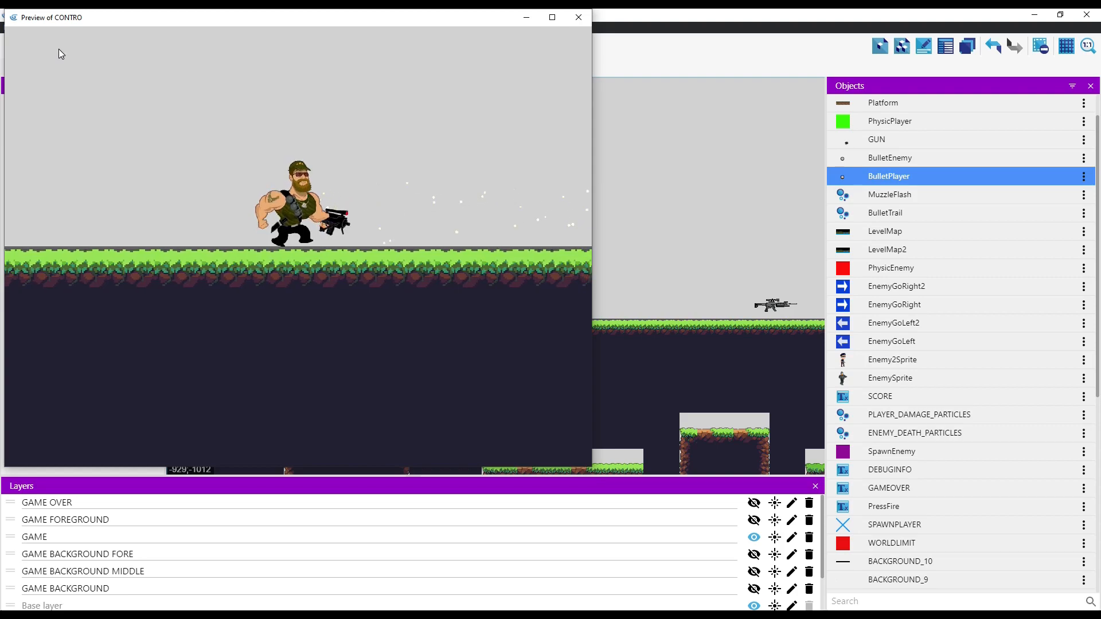
pyautogui.press('space')
pyautogui.press('Right')
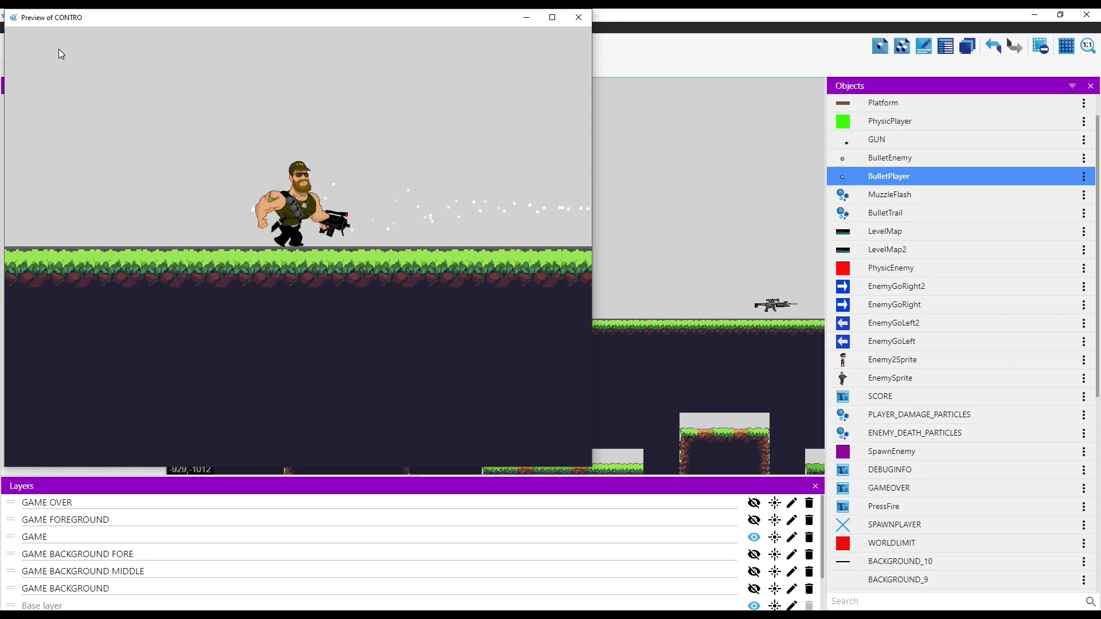
pyautogui.press('space')
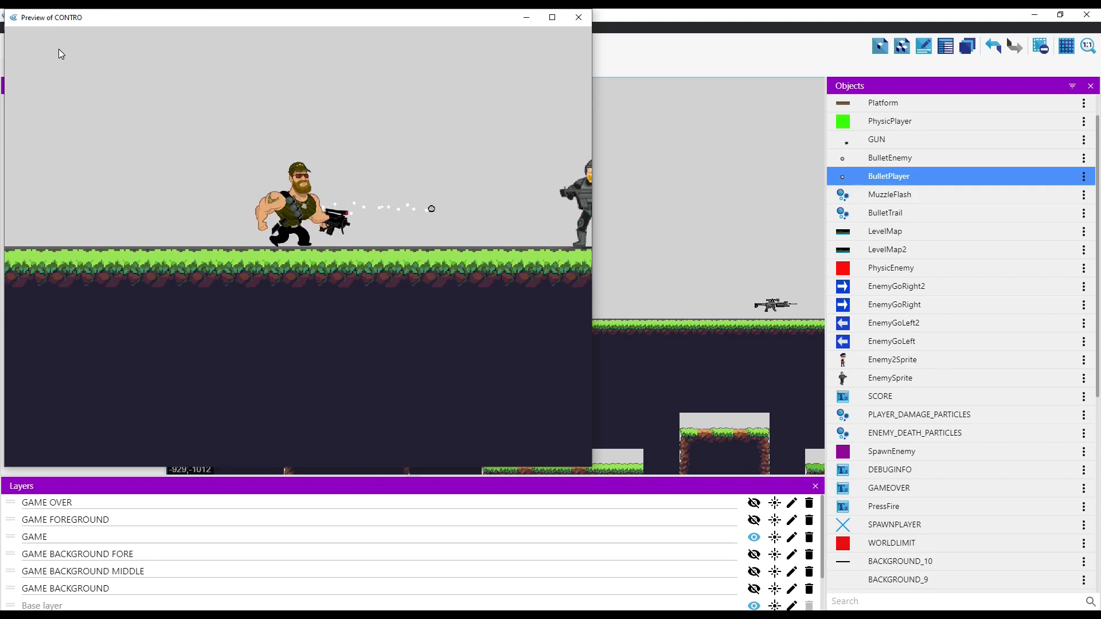
pyautogui.press('space')
pyautogui.press('space')
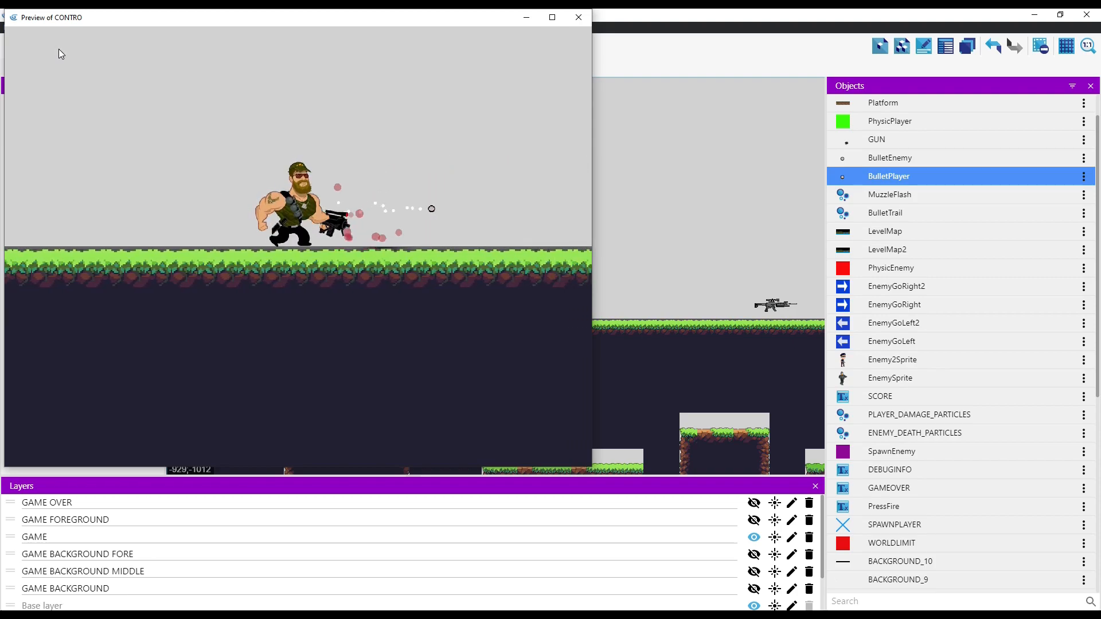
pyautogui.hotkey('alt', 'F4')
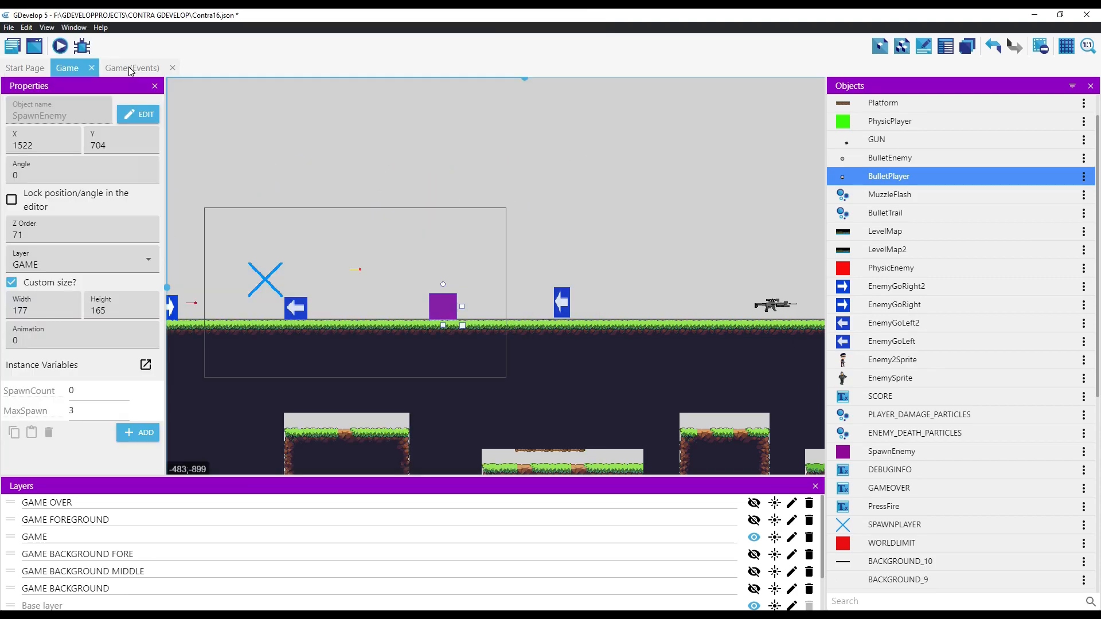
# Step: In the Game events, add an action deleting BulletTrail to the For each BulletPlayer event where LifeSpan is below 0
pyautogui.click(128, 67)
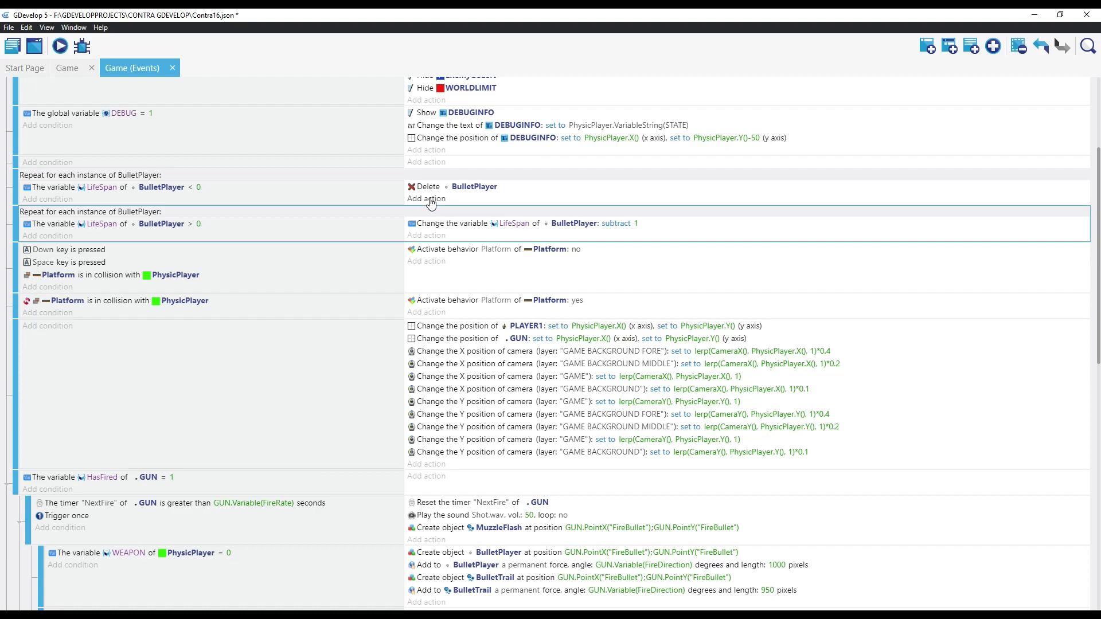
pyautogui.click(427, 199)
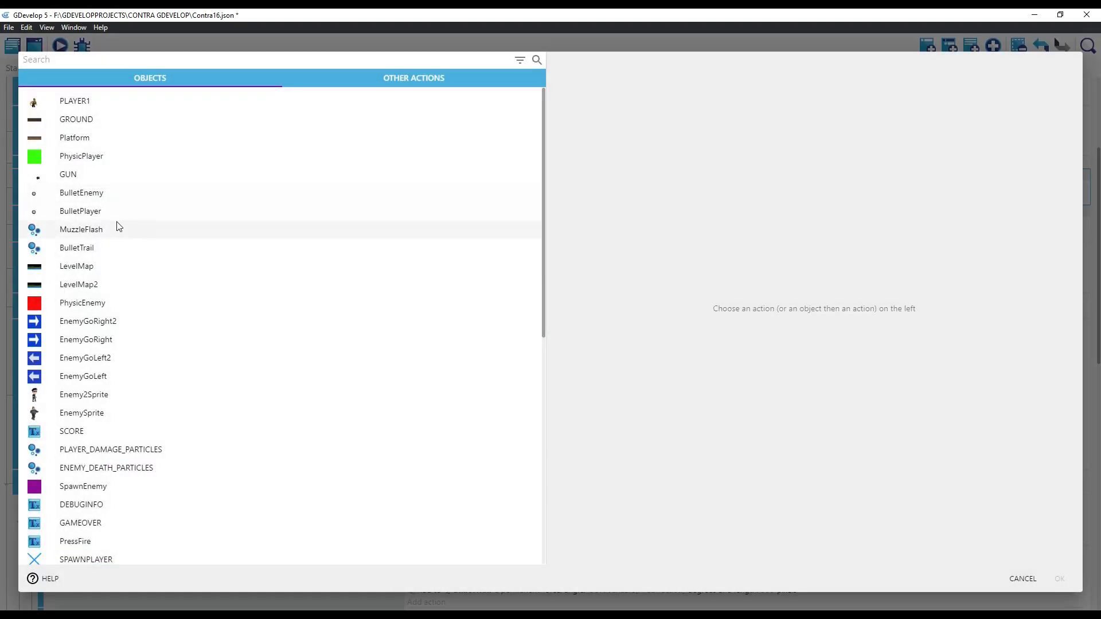
pyautogui.click(81, 248)
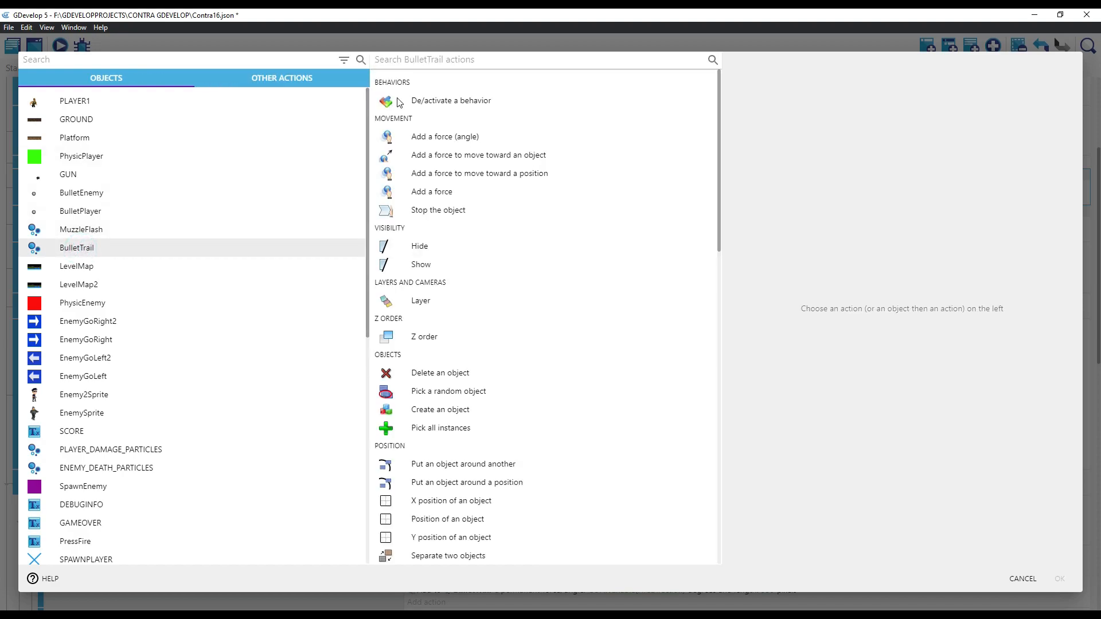
pyautogui.click(415, 60)
pyautogui.write('de')
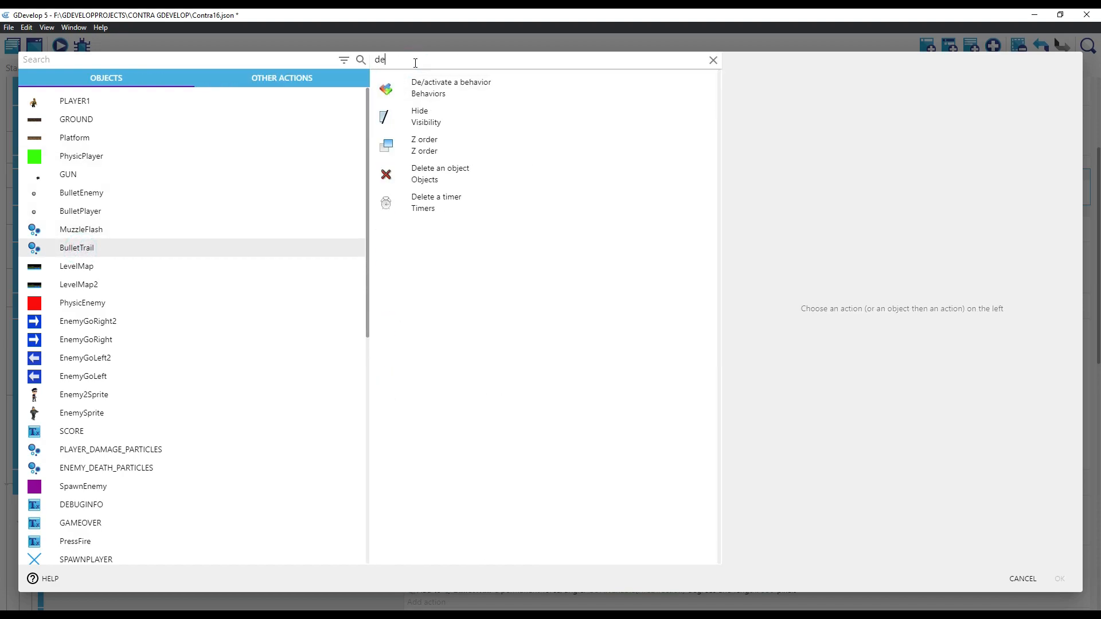
pyautogui.click(432, 175)
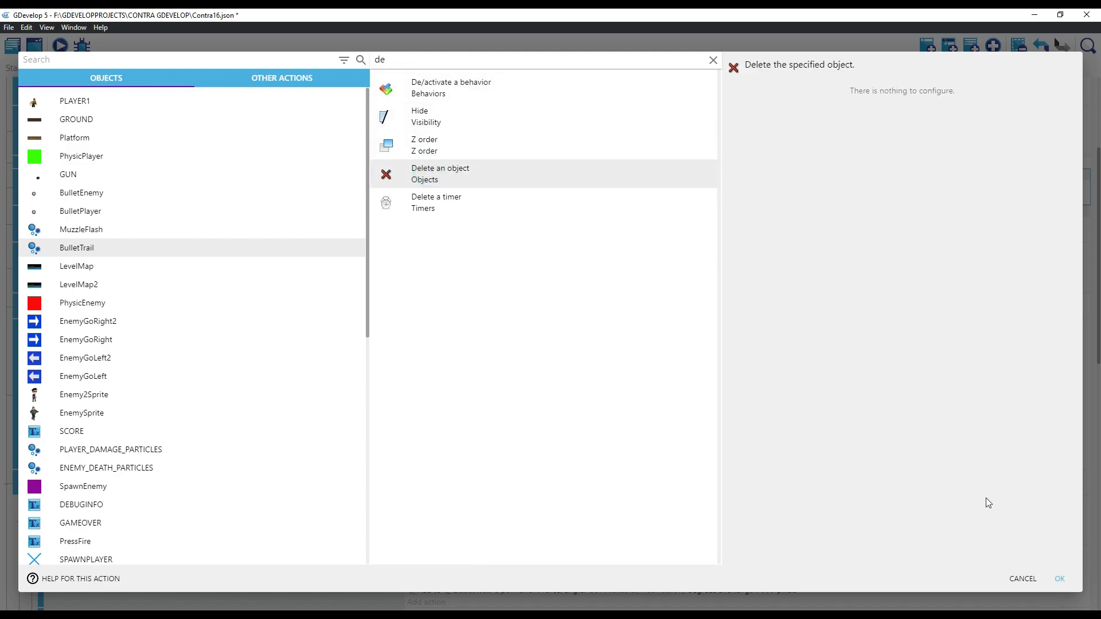
pyautogui.click(1059, 579)
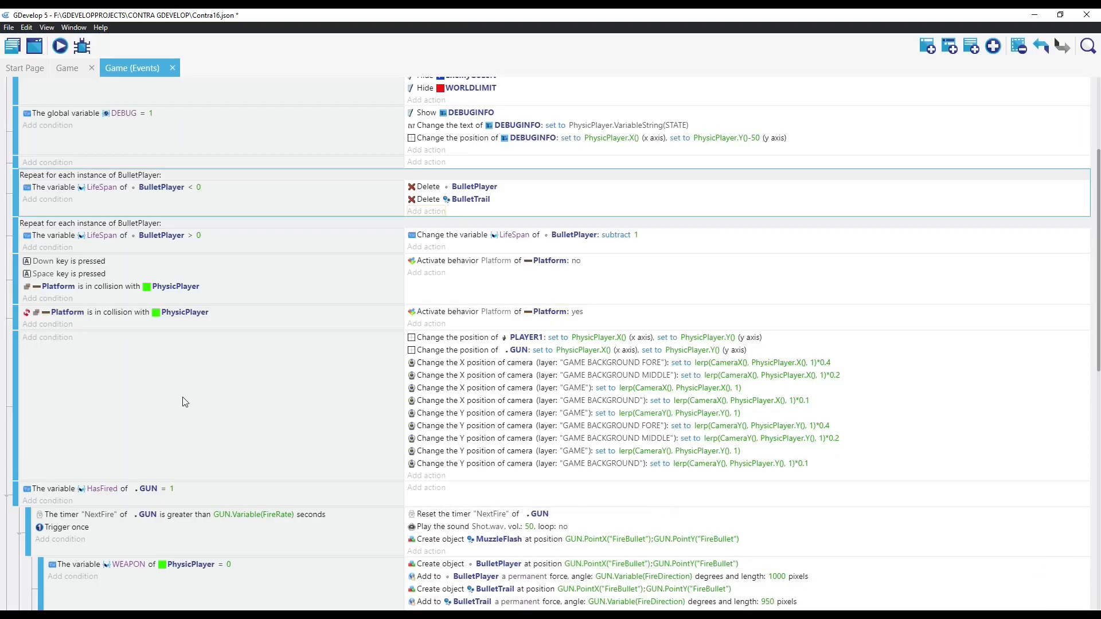
# Step: In the Game scene, make the GAME BACKGROUND, GAME BACKGROUND MIDDLE and GAME BACKGROUND FORE layers visible, leaving GAME FOREGROUND hidden
pyautogui.click(68, 68)
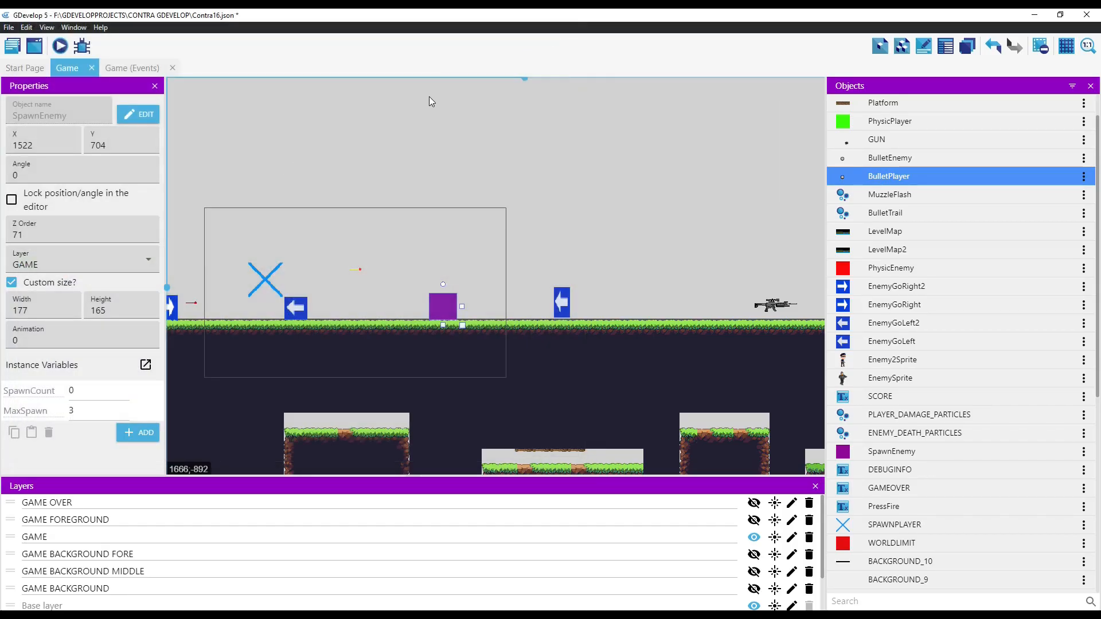
pyautogui.click(754, 589)
pyautogui.click(754, 572)
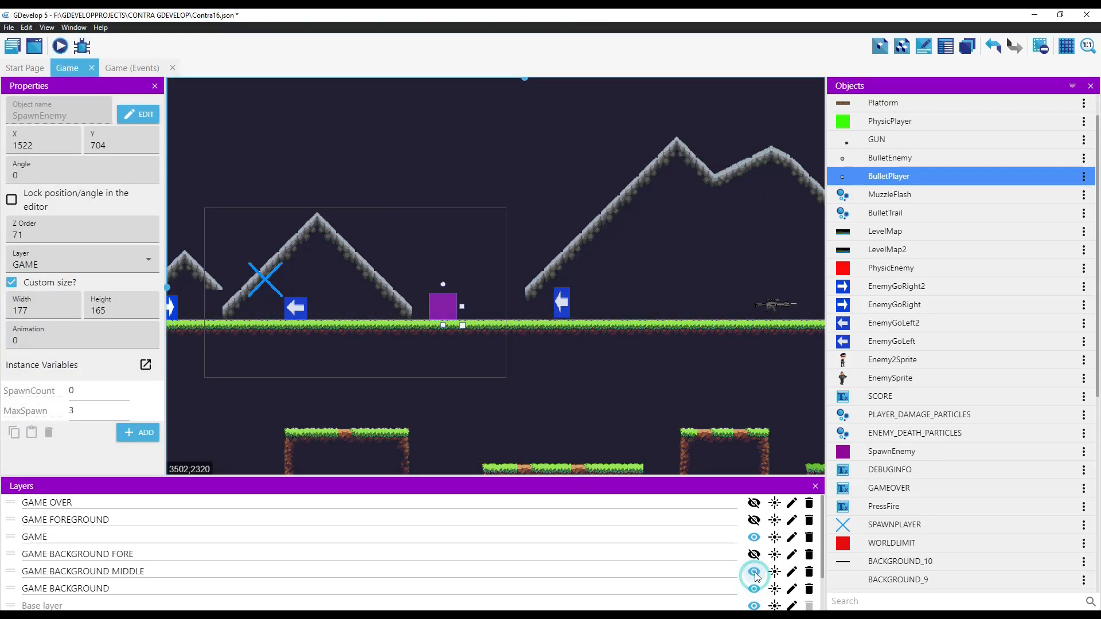
pyautogui.click(754, 520)
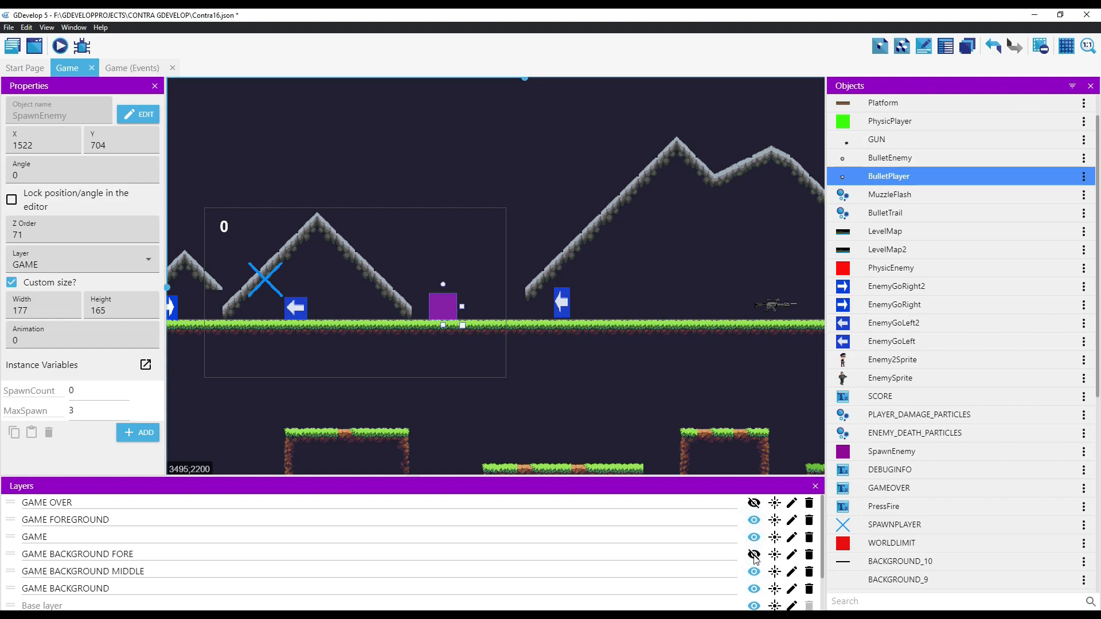
pyautogui.click(754, 554)
pyautogui.click(755, 519)
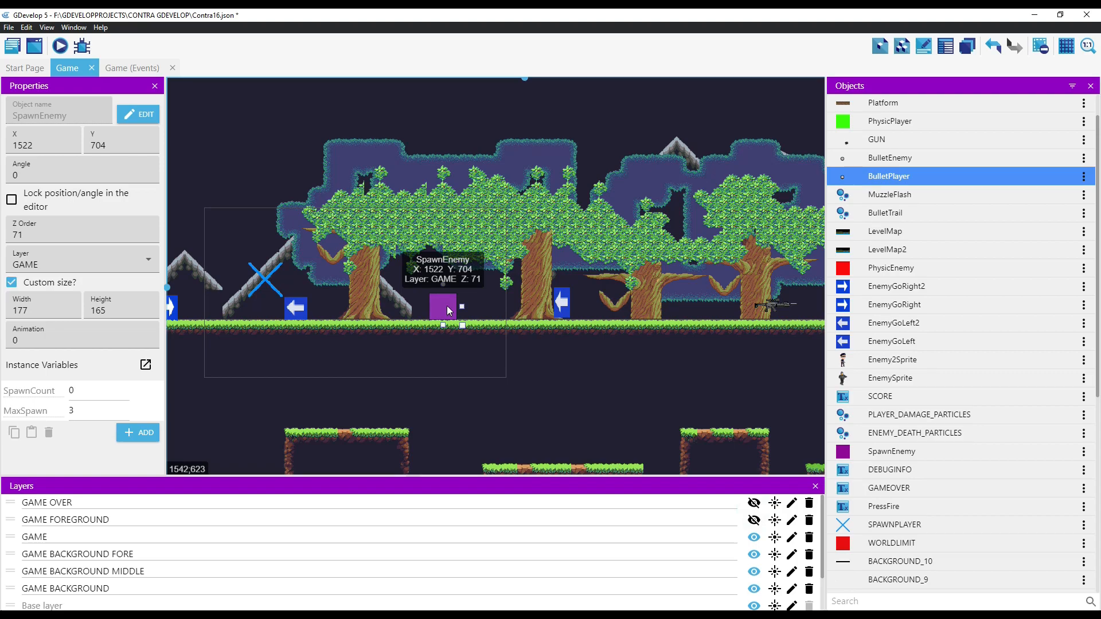
# Step: Copy the SpawnEnemy instance, place the duplicate by the next tree at X 2135, Y 704, and set its MaxSpawn to 5
pyautogui.rightClick(447, 307)
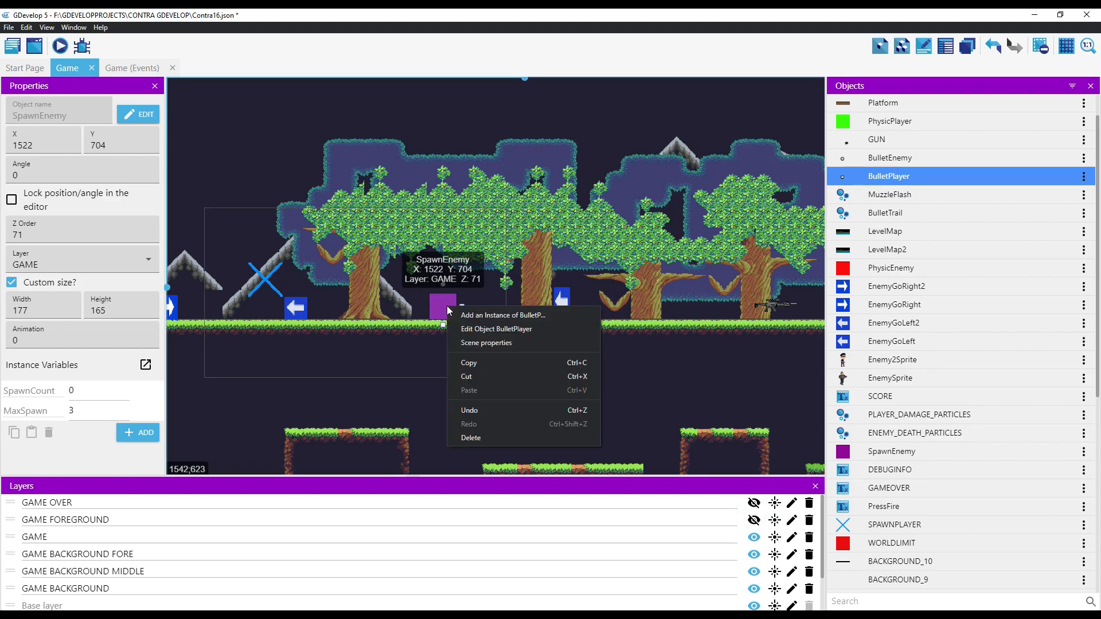
pyautogui.click(467, 363)
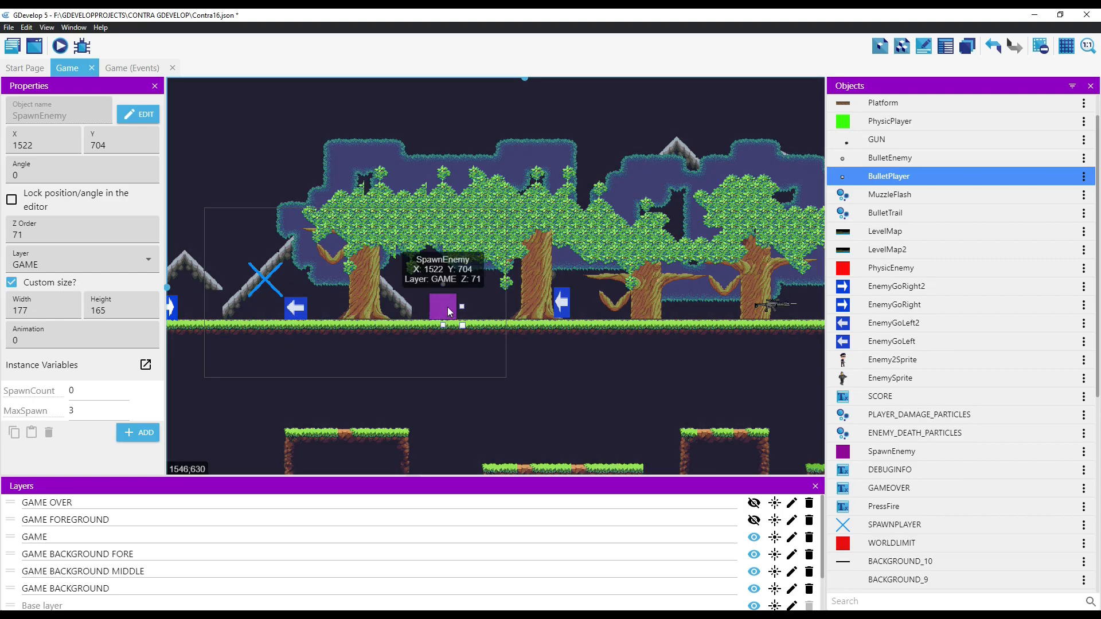
pyautogui.rightClick(449, 310)
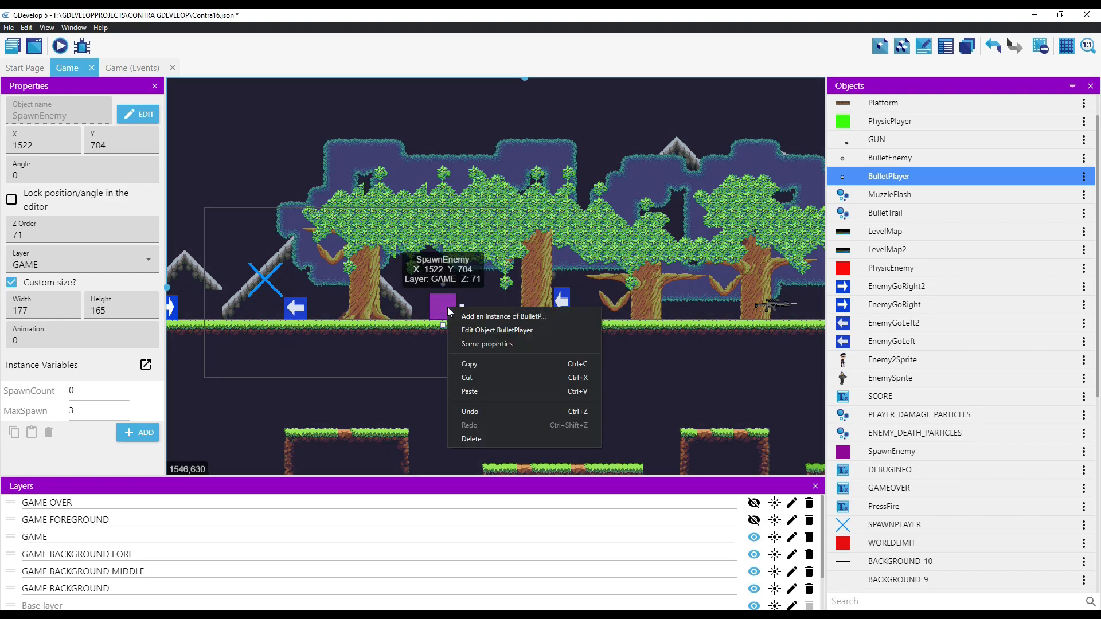
pyautogui.click(476, 392)
pyautogui.moveTo(474, 310); pyautogui.dragTo(544, 304)
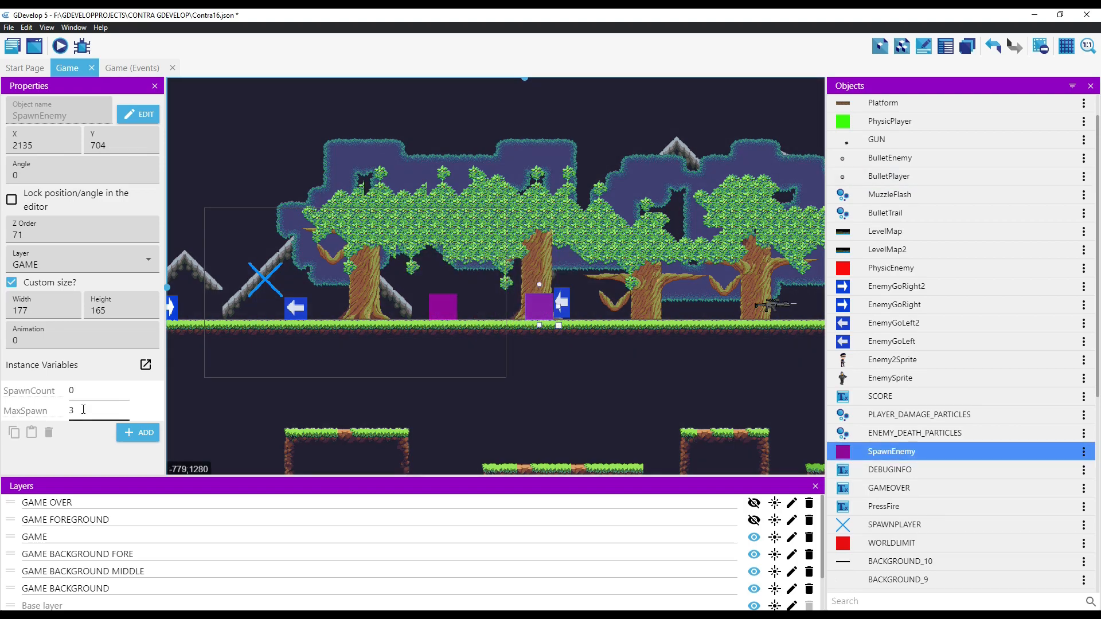
pyautogui.doubleClick(72, 411)
pyautogui.write('5')
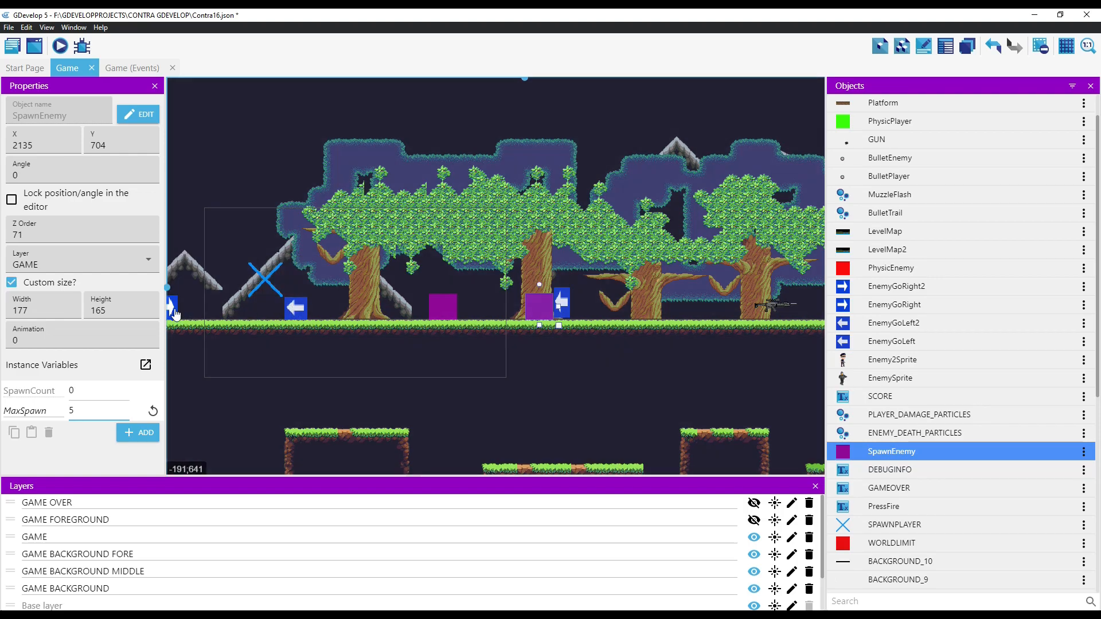
# Step: Move the EnemyGoRight marker beneath the SPAWNPLAYER cross and the nearest EnemyGoLeft marker to about X 2932, Y 565
pyautogui.scroll(-5, 172, 312)
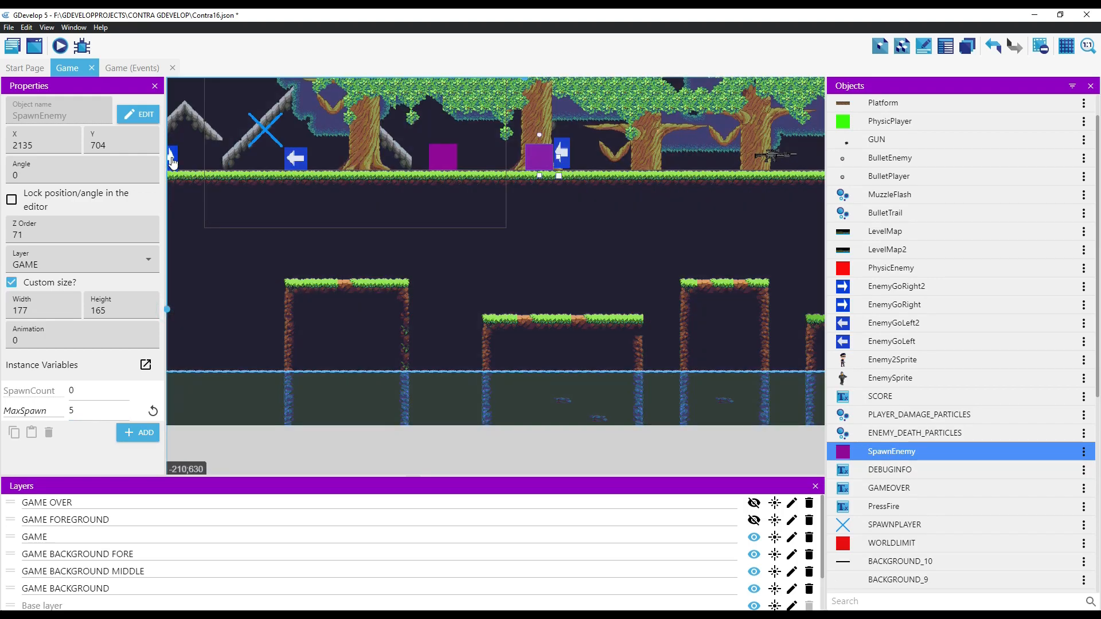
pyautogui.moveTo(215, 245); pyautogui.dragTo(338, 287, button='middle')
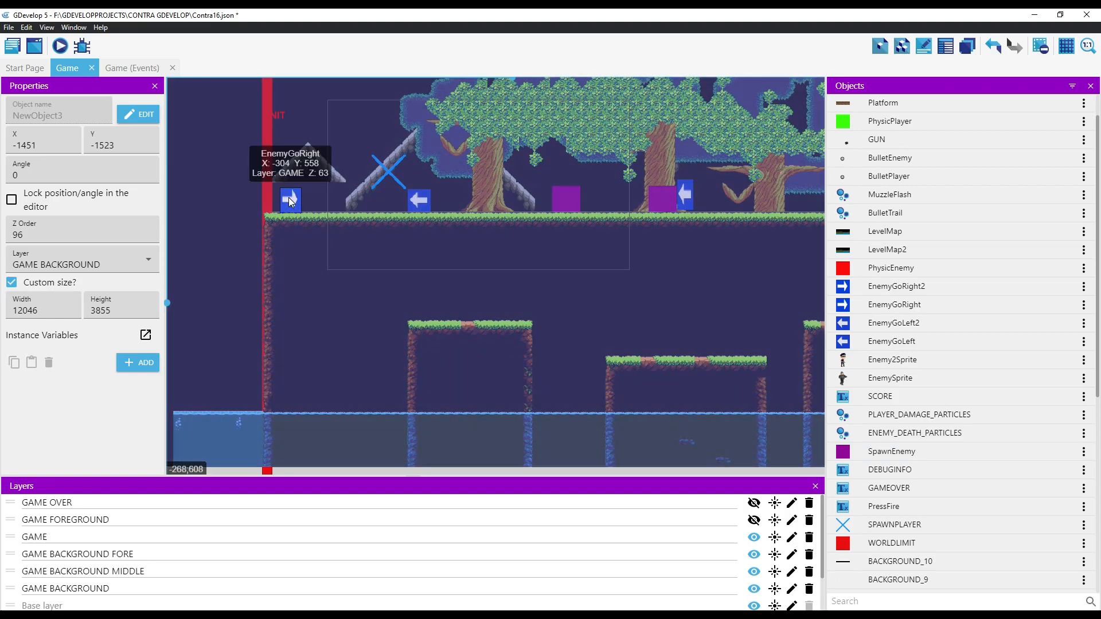
pyautogui.click(288, 198)
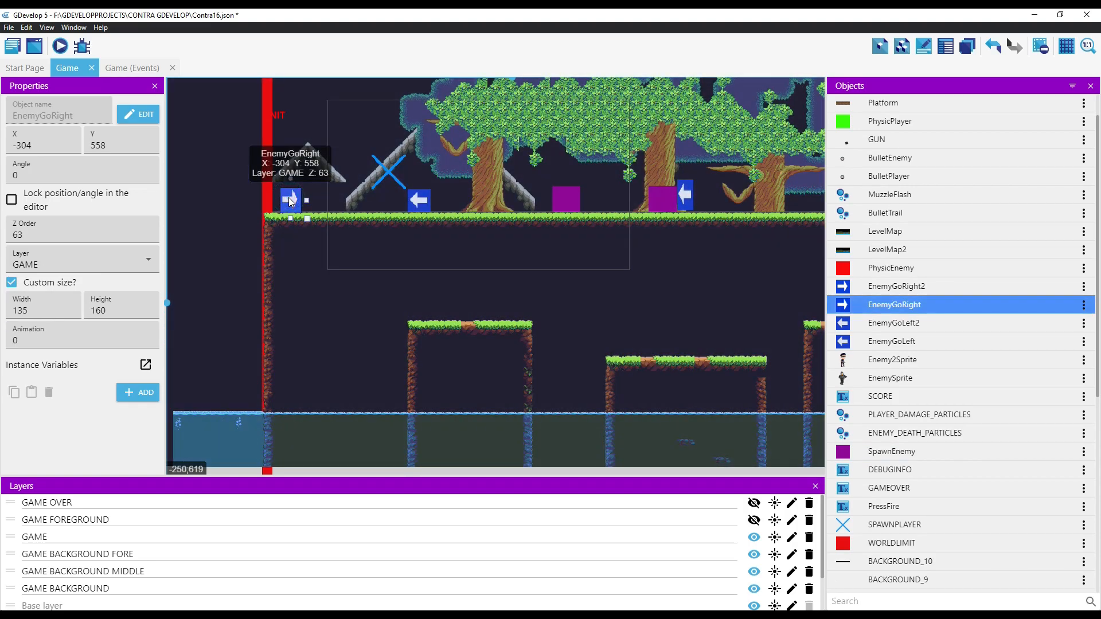
pyautogui.moveTo(290, 199); pyautogui.dragTo(812, 207)
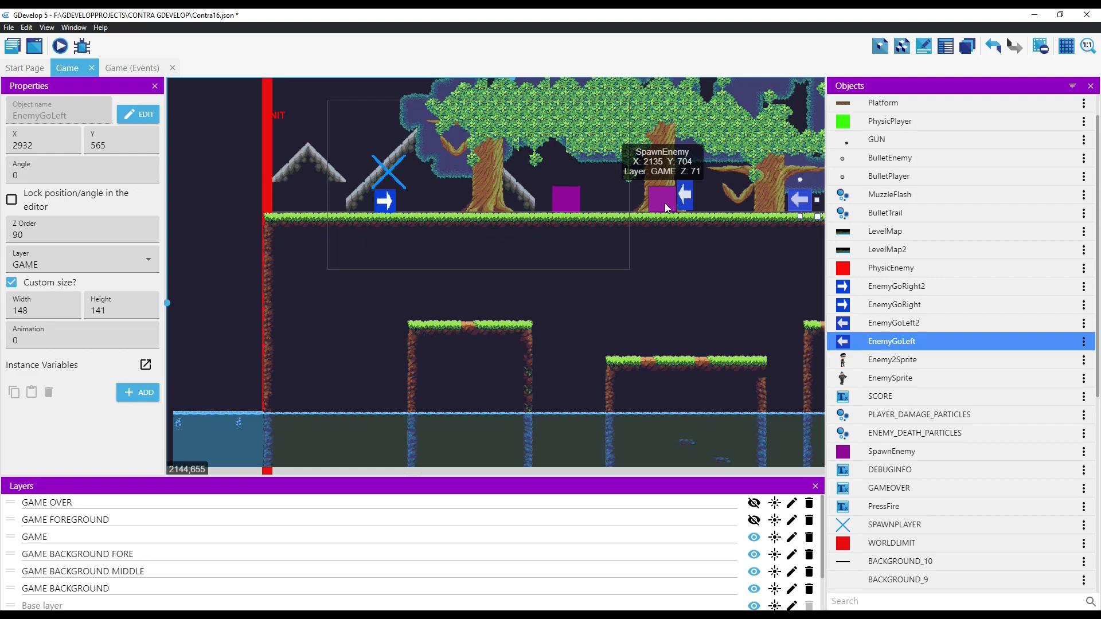
# Step: Shift that EnemyGoLeft marker further along the ground past the gun, and move the second SpawnEnemy to X 2551, Y 711
pyautogui.click(717, 303)
pyautogui.moveTo(673, 305); pyautogui.dragTo(310, 310, button='middle')
pyautogui.moveTo(398, 211); pyautogui.dragTo(542, 211)
pyautogui.click(262, 208)
pyautogui.moveTo(262, 207); pyautogui.dragTo(328, 210)
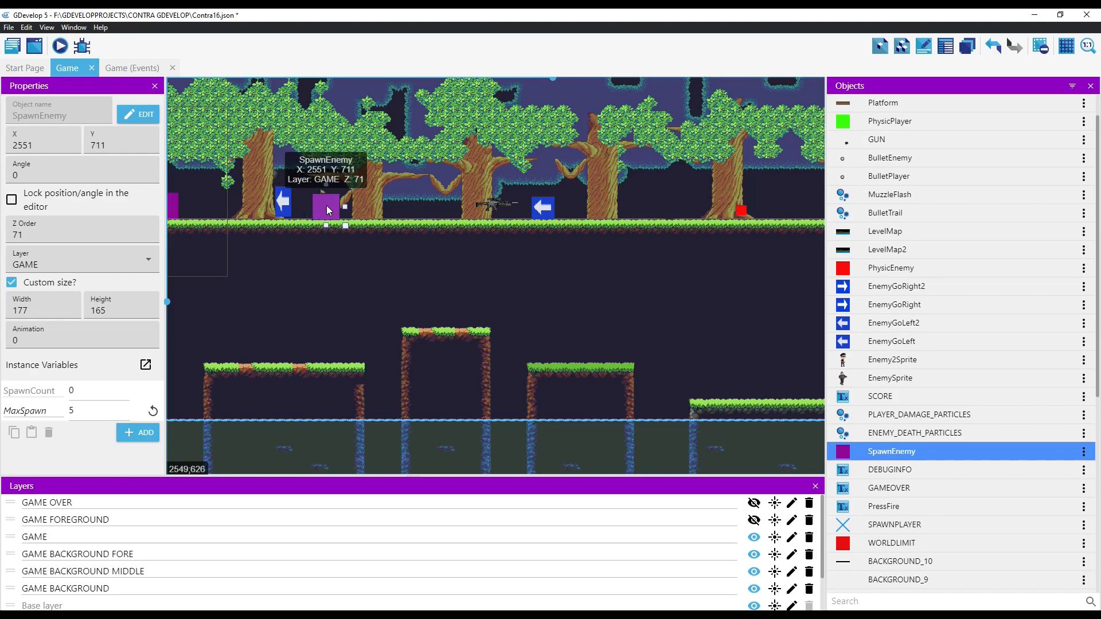
# Step: Paste another SpawnEnemy just before the far EnemyGoLeft marker at X 3759, Y 707, and set its MaxSpawn to 5
pyautogui.rightClick(326, 207)
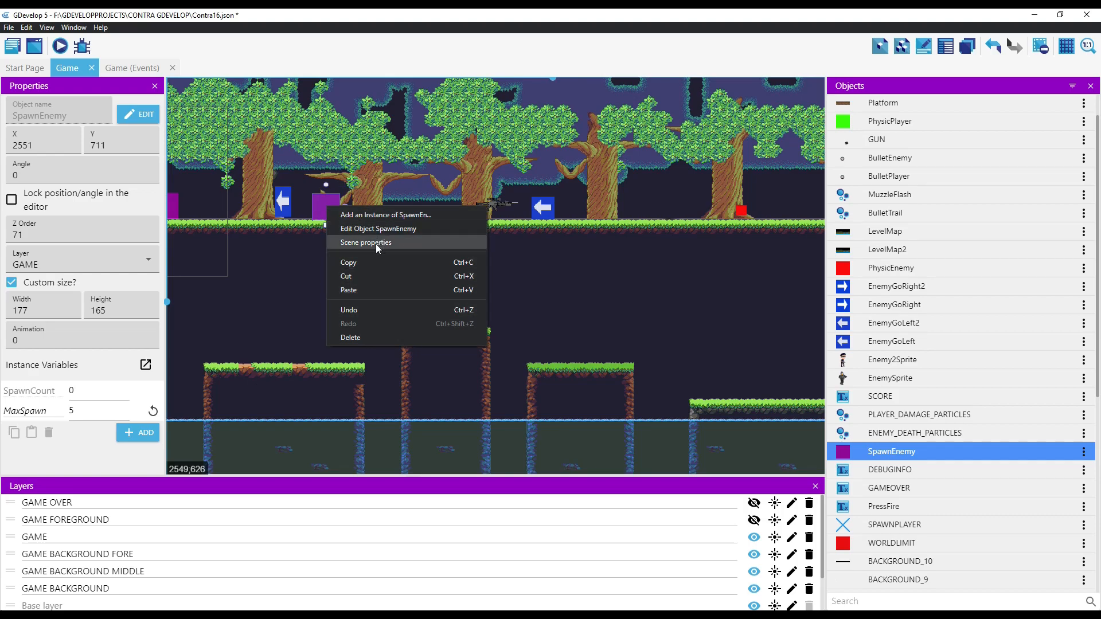
pyautogui.click(352, 291)
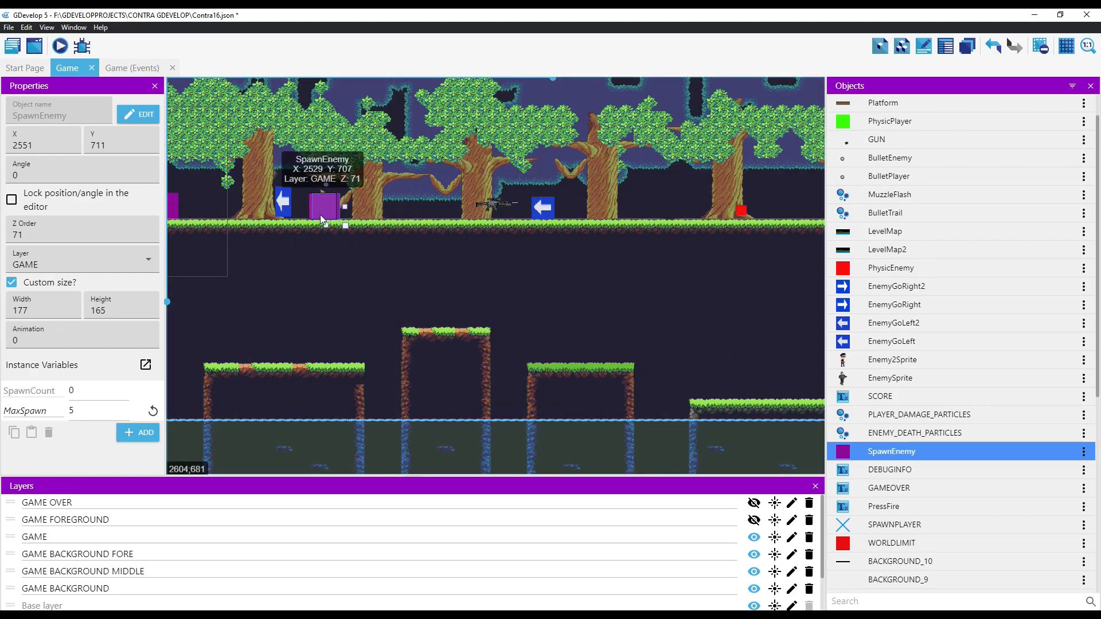
pyautogui.moveTo(322, 209); pyautogui.dragTo(516, 210)
pyautogui.click(89, 409)
pyautogui.write('5')
pyautogui.press('Return')
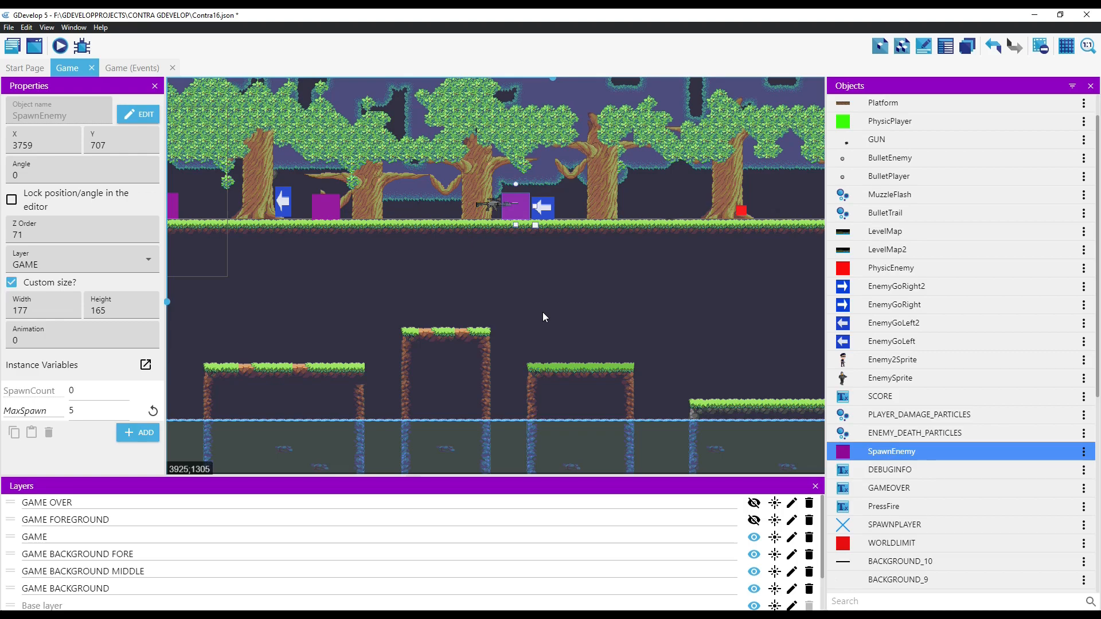
# Step: Select and copy the WORLDLIMIT wall at the level's start, and go to the far end of the level
pyautogui.moveTo(329, 313); pyautogui.dragTo(503, 318, button='middle')
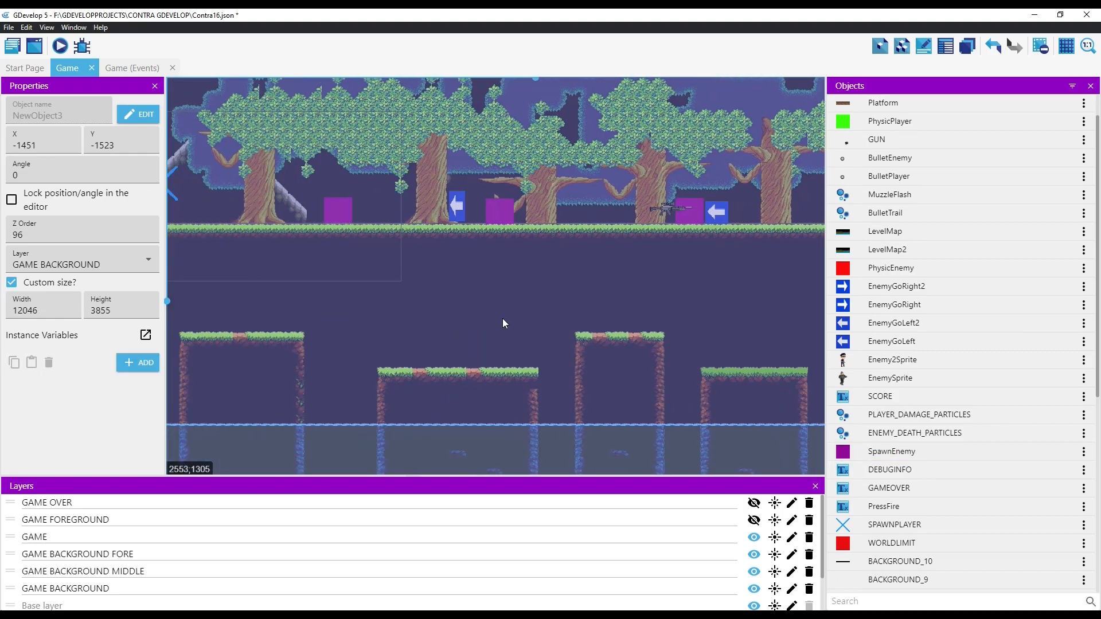
pyautogui.moveTo(334, 331); pyautogui.dragTo(547, 328, button='middle')
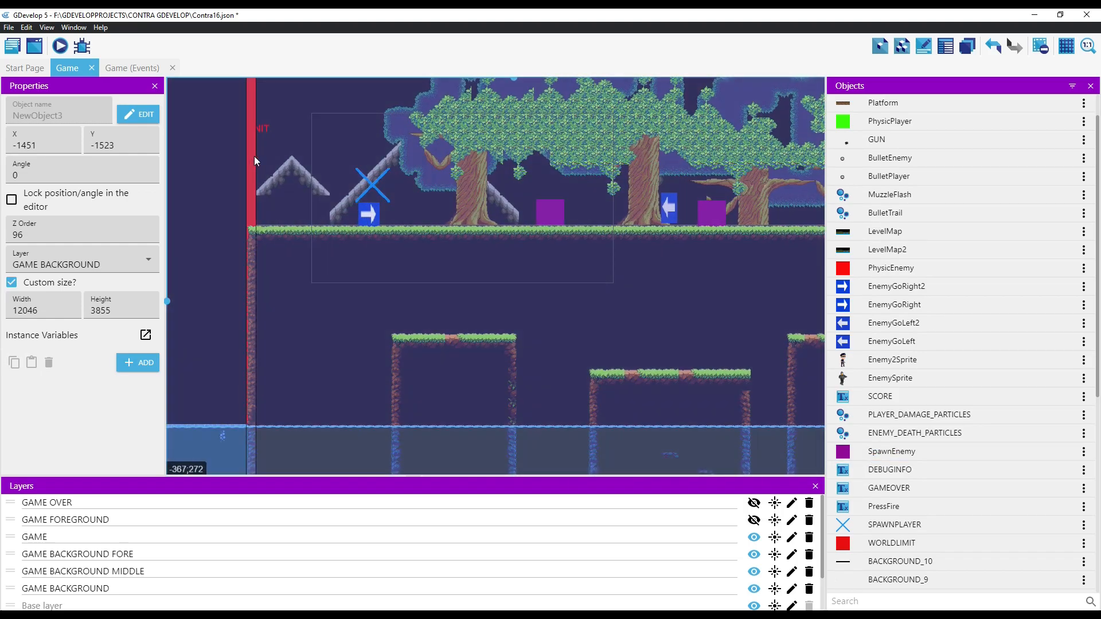
pyautogui.click(252, 158)
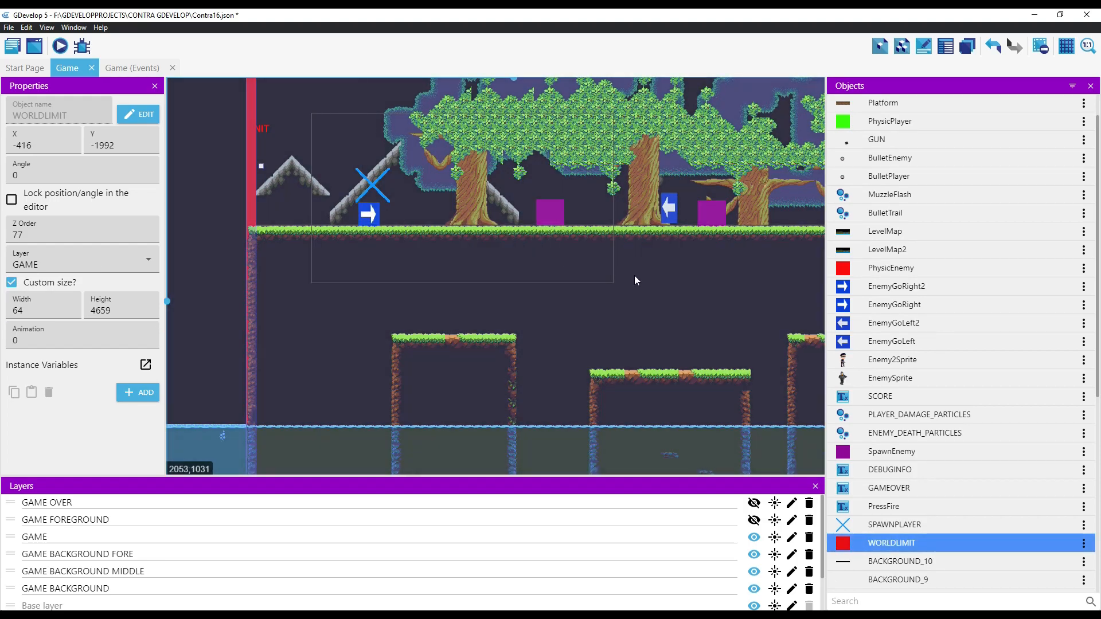
pyautogui.click(634, 280)
pyautogui.hscroll(10, 660, 286)
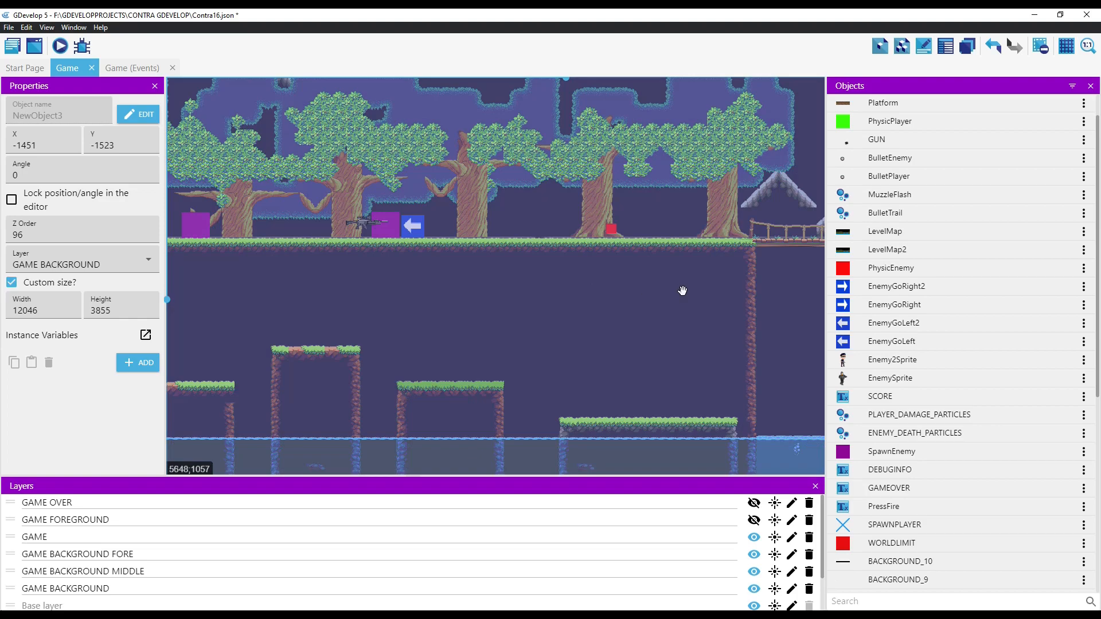
pyautogui.hscroll(10, 682, 290)
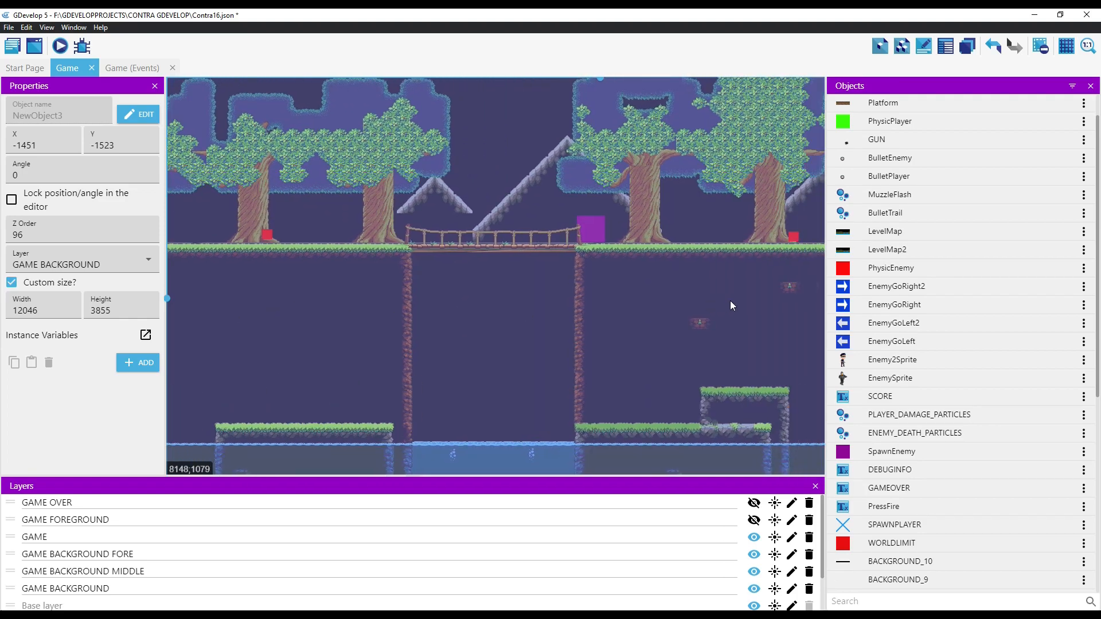
pyautogui.hscroll(3, 447, 332)
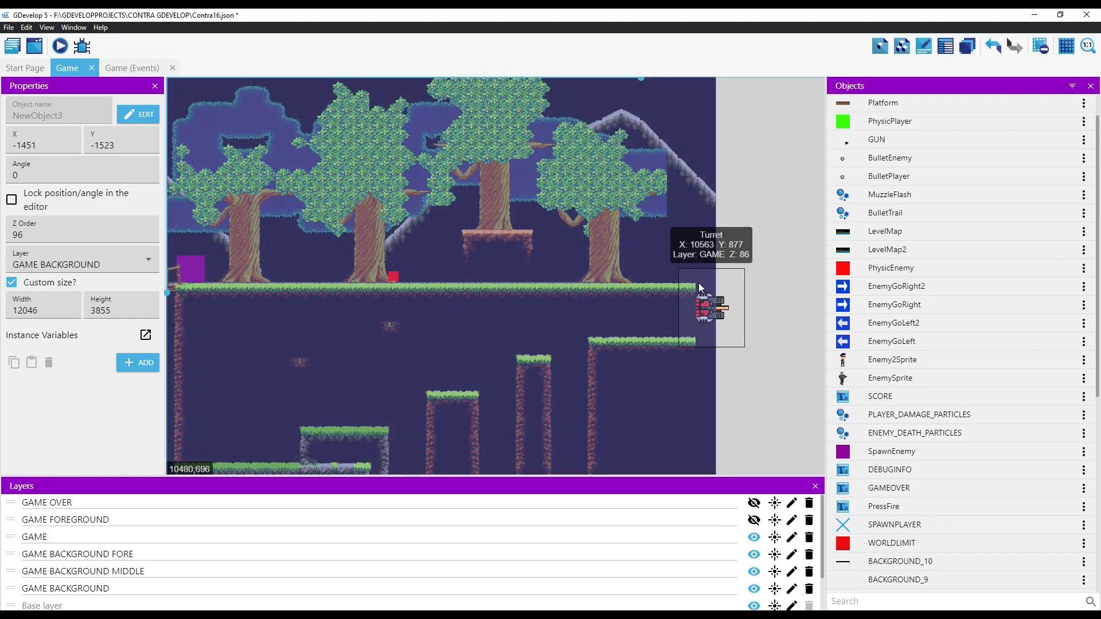
# Step: Try to move the Turret from the level's outer edge to X 9954, Y 884, and undo the move
pyautogui.click(711, 308)
pyautogui.moveTo(711, 308); pyautogui.dragTo(614, 314)
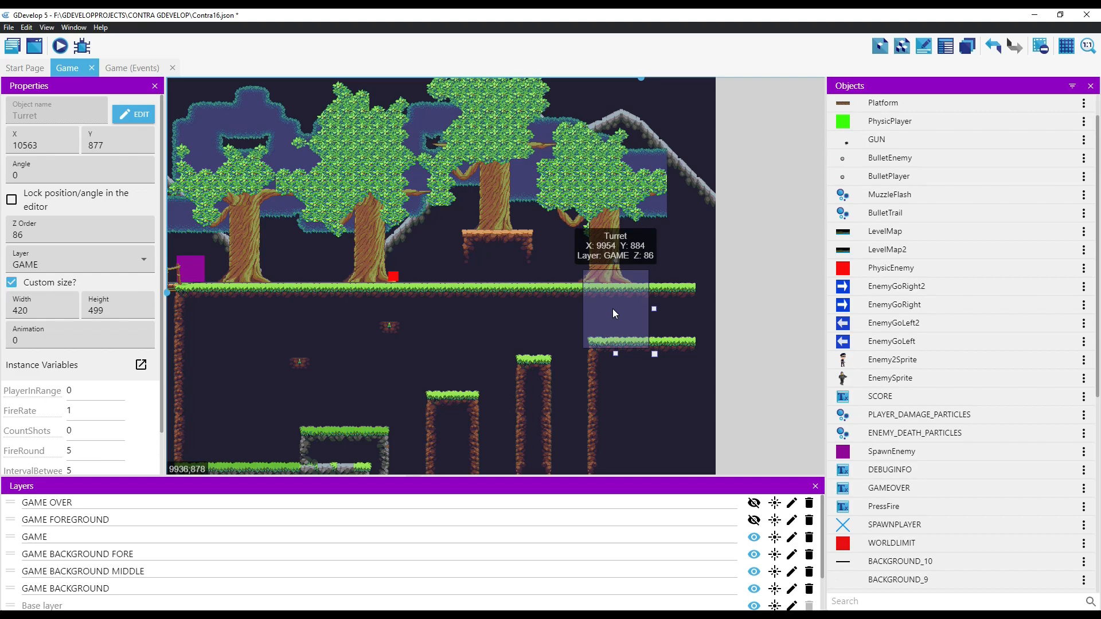
pyautogui.moveTo(613, 314); pyautogui.dragTo(612, 314)
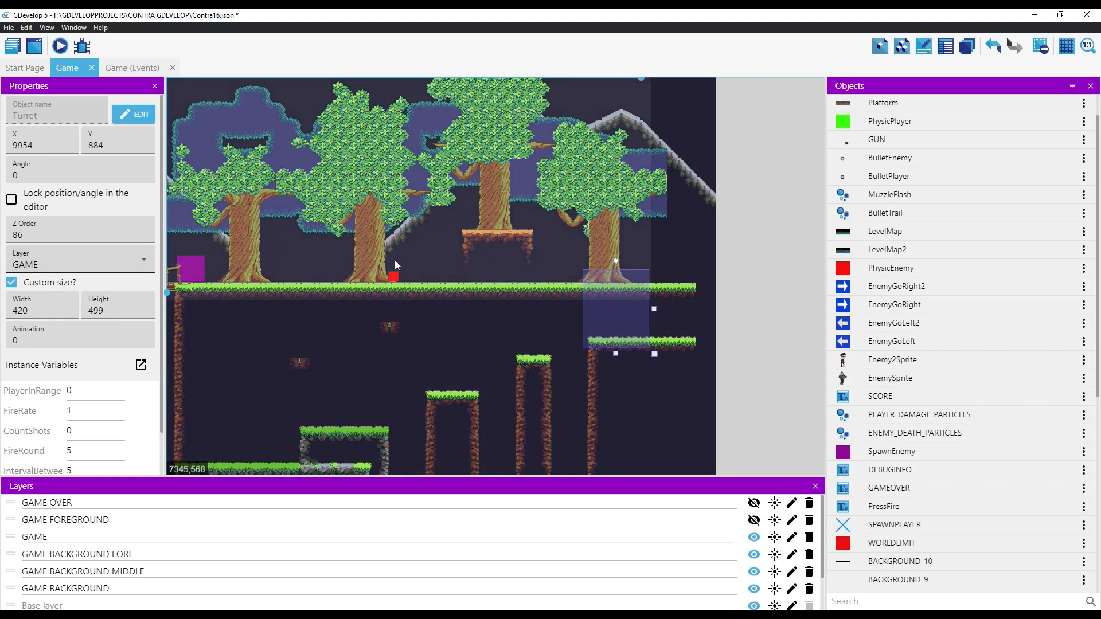
pyautogui.click(703, 108)
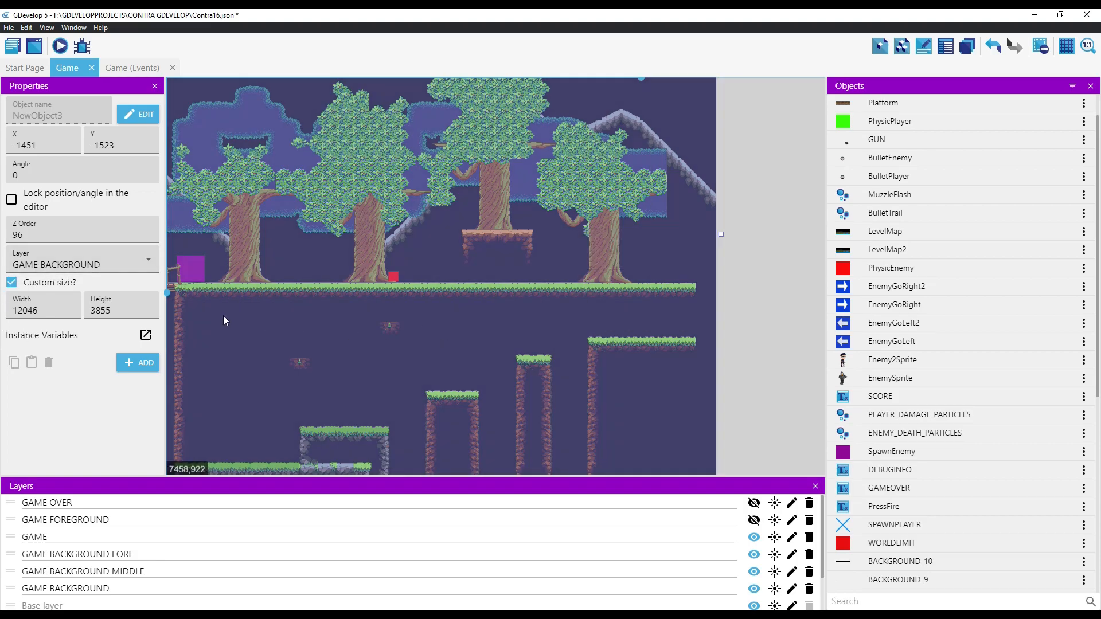
pyautogui.click(223, 320)
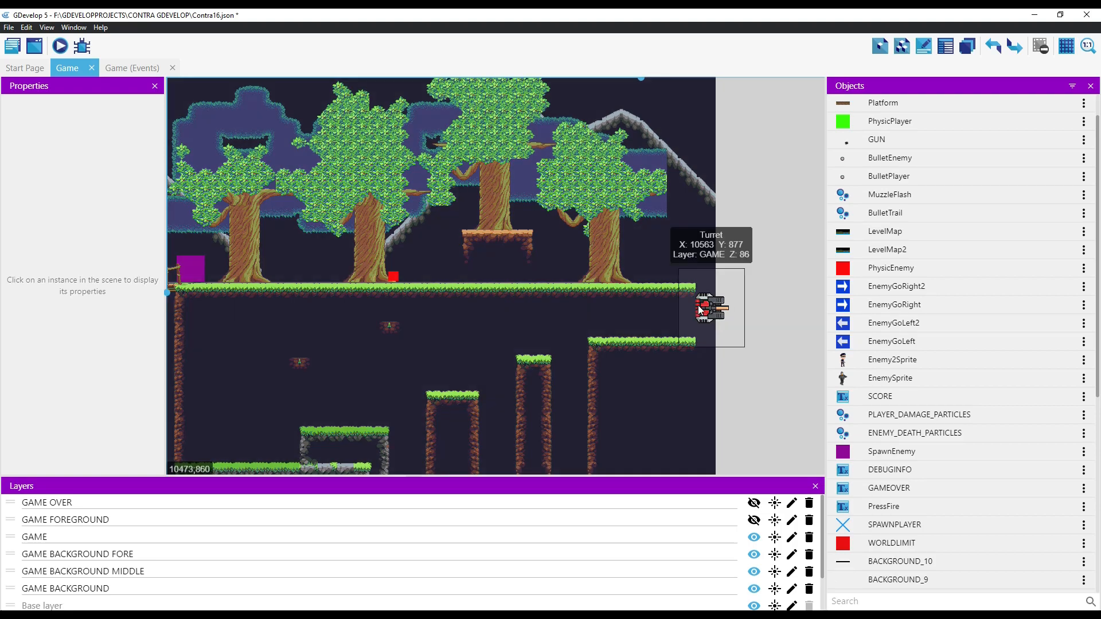
# Step: Set the Turret's Z order to 200 and place it under the upper ground at X 7720, Y 964, resized to about 252 by 327
pyautogui.click(711, 308)
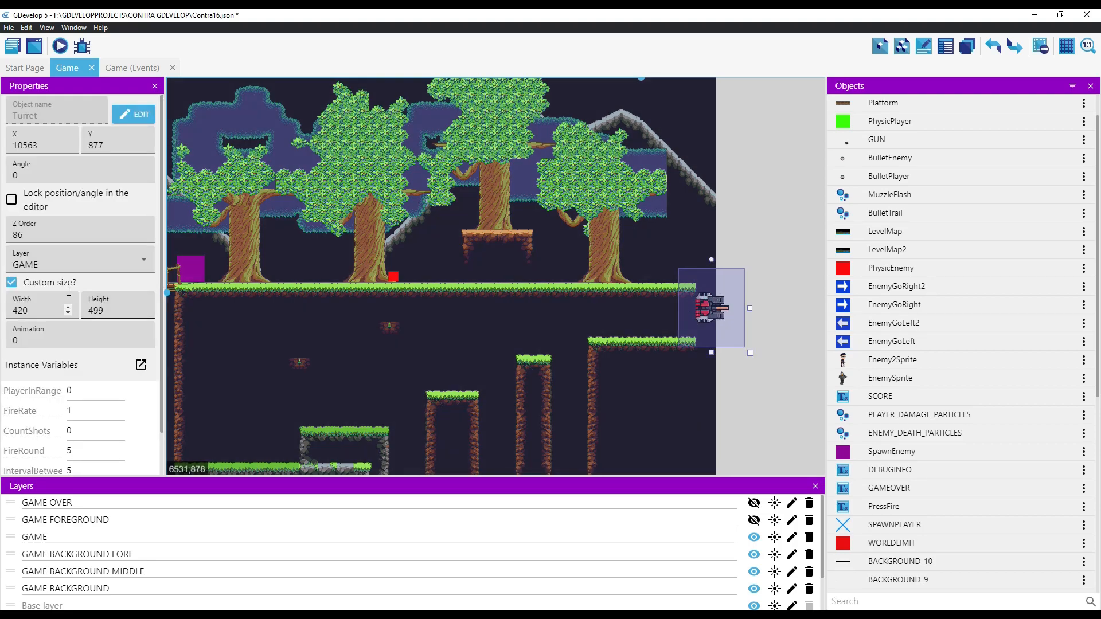
pyautogui.moveTo(20, 234); pyautogui.dragTo(11, 235)
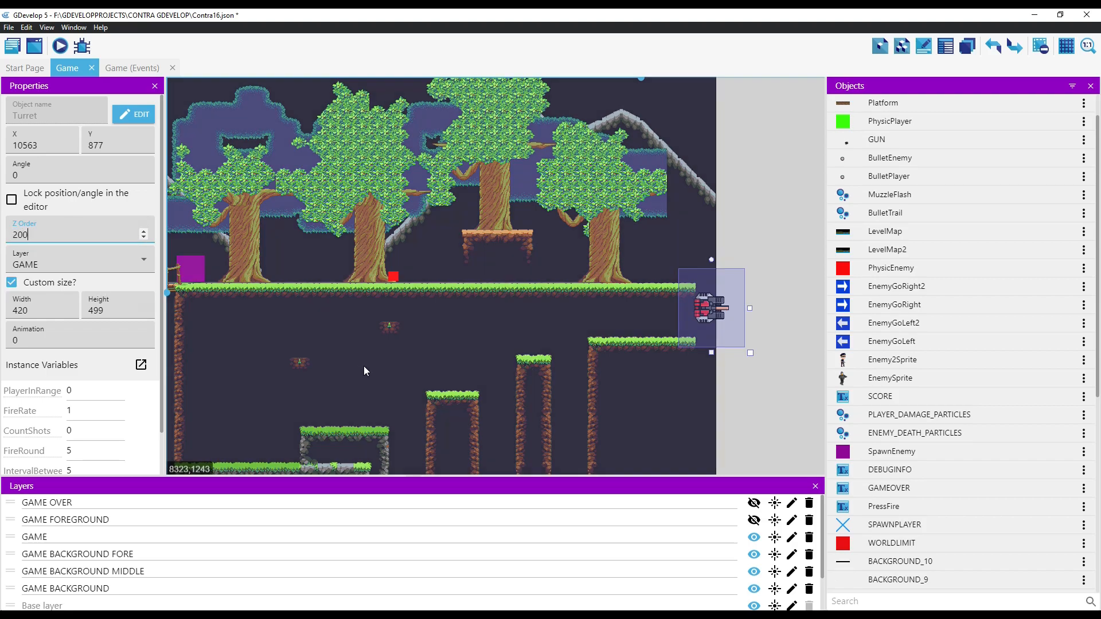
pyautogui.moveTo(702, 316); pyautogui.dragTo(243, 341)
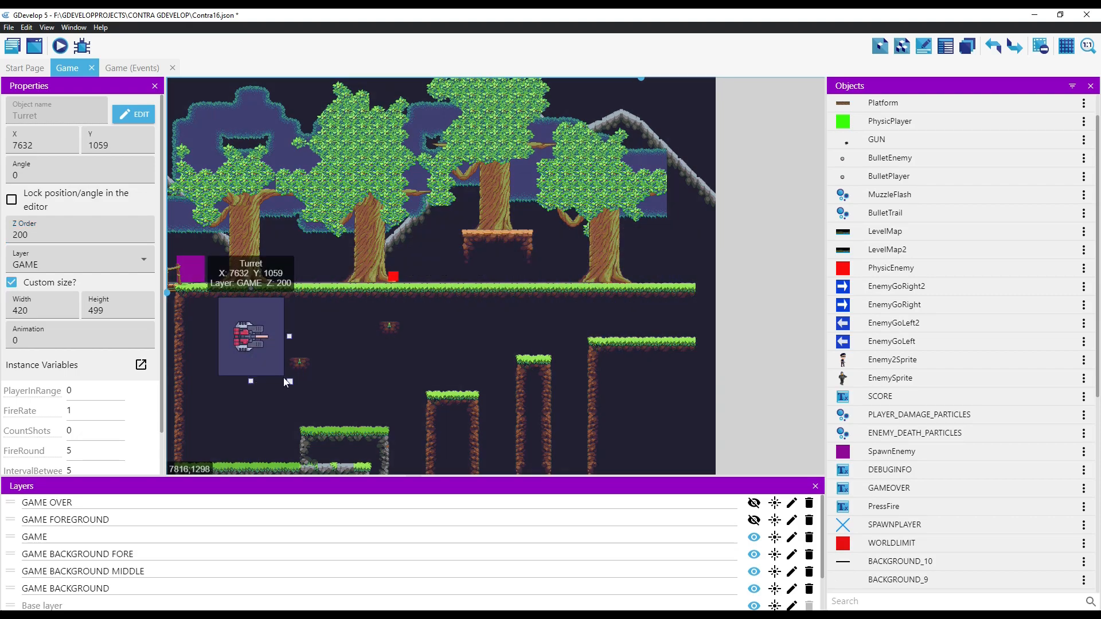
pyautogui.click(288, 382)
pyautogui.moveTo(288, 381); pyautogui.dragTo(269, 321)
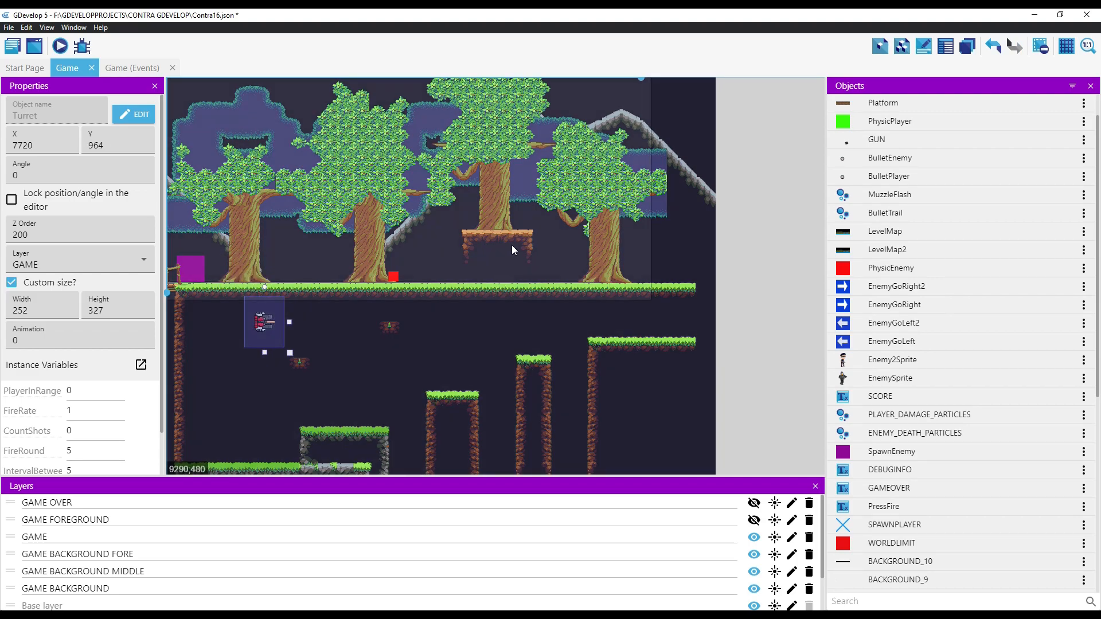
# Step: Make the GAME FOREGROUND layer visible, toggling GAME BACKGROUND FORE and GAME off and on to compare what each contains
pyautogui.click(514, 242)
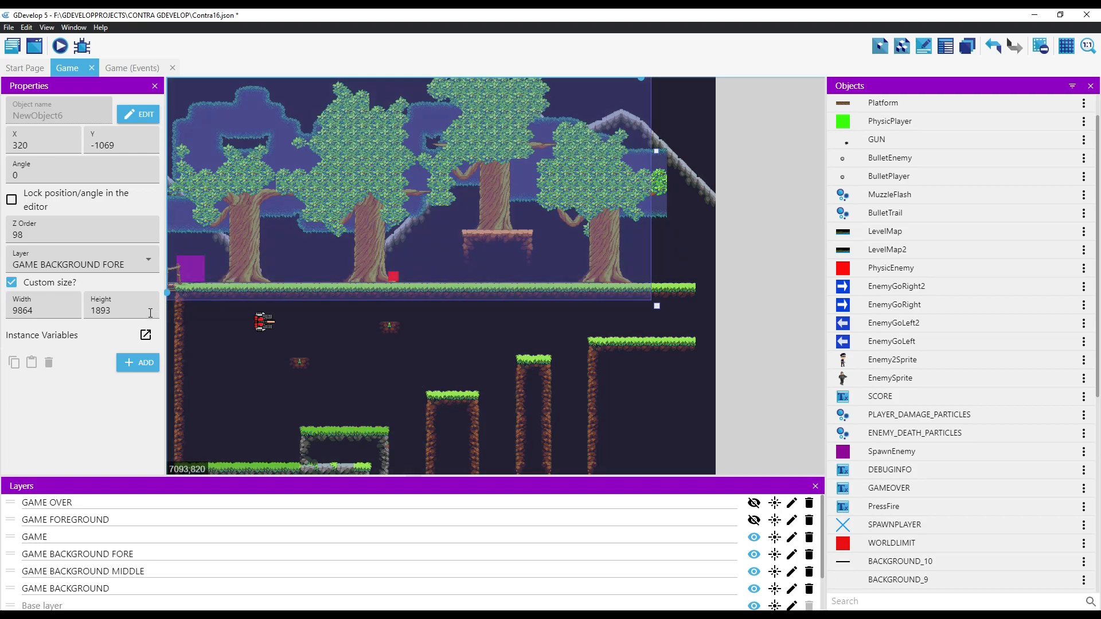
pyautogui.click(754, 554)
pyautogui.click(755, 554)
pyautogui.click(754, 520)
pyautogui.click(754, 520)
pyautogui.click(754, 520)
pyautogui.click(754, 539)
pyautogui.click(754, 539)
pyautogui.click(755, 538)
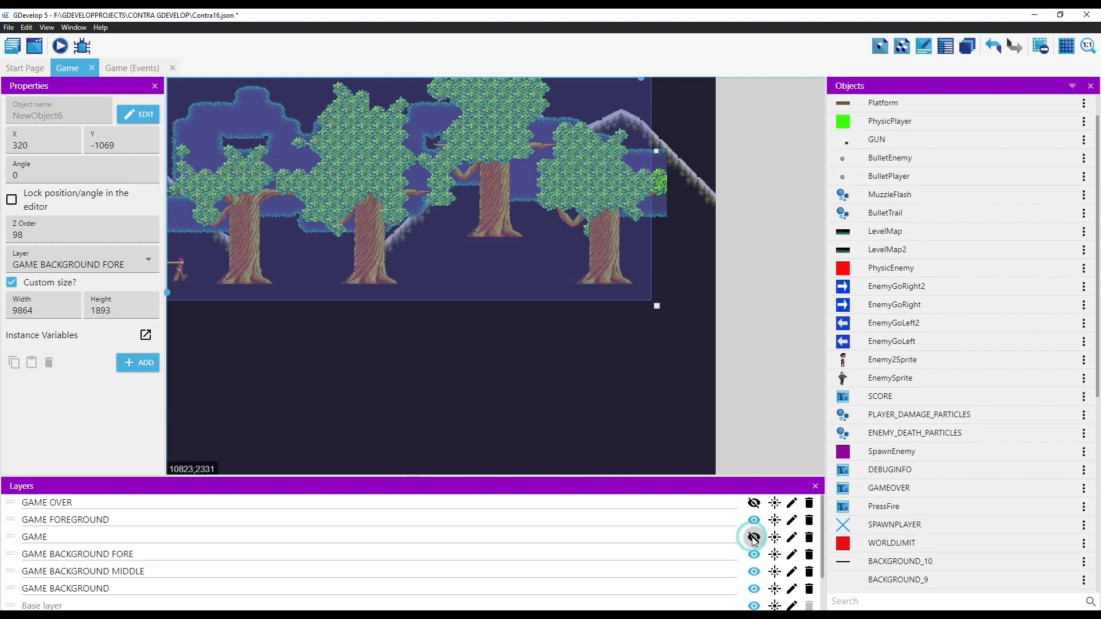
pyautogui.click(754, 538)
pyautogui.click(755, 538)
pyautogui.click(754, 539)
# Step: Paste a WORLDLIMIT wall near the level's far end and move it to X 8982, Y -583
pyautogui.click(443, 447)
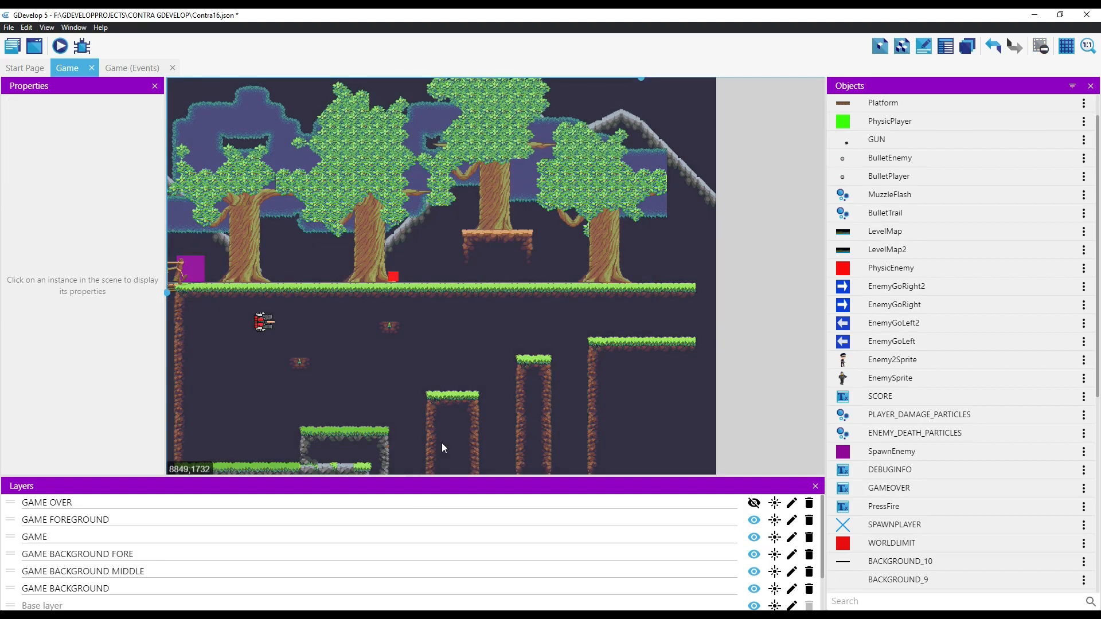
pyautogui.hotkey('ctrl', 'z')
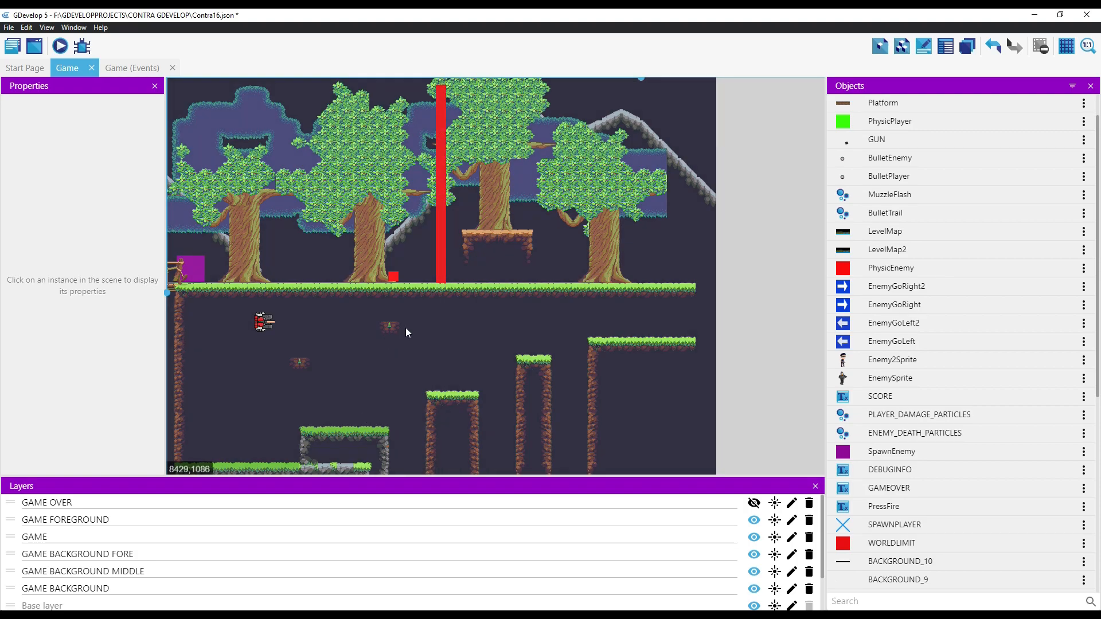
pyautogui.moveTo(442, 233); pyautogui.dragTo(472, 226)
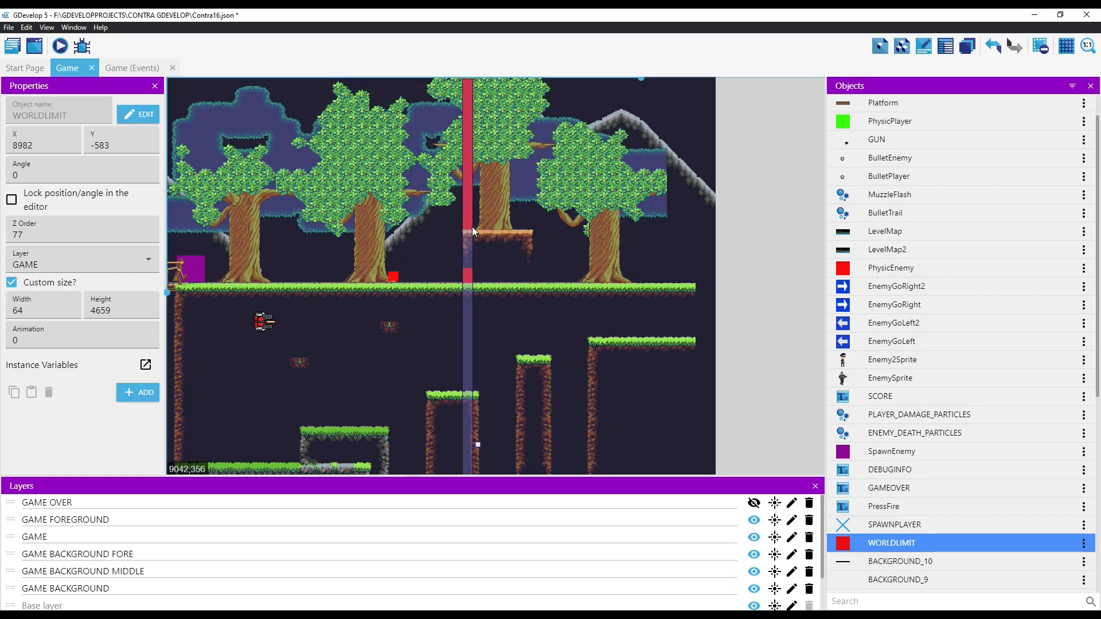
# Step: Preview the game and walk the player back to the level's starting edge to test the world limit there
pyautogui.click(58, 49)
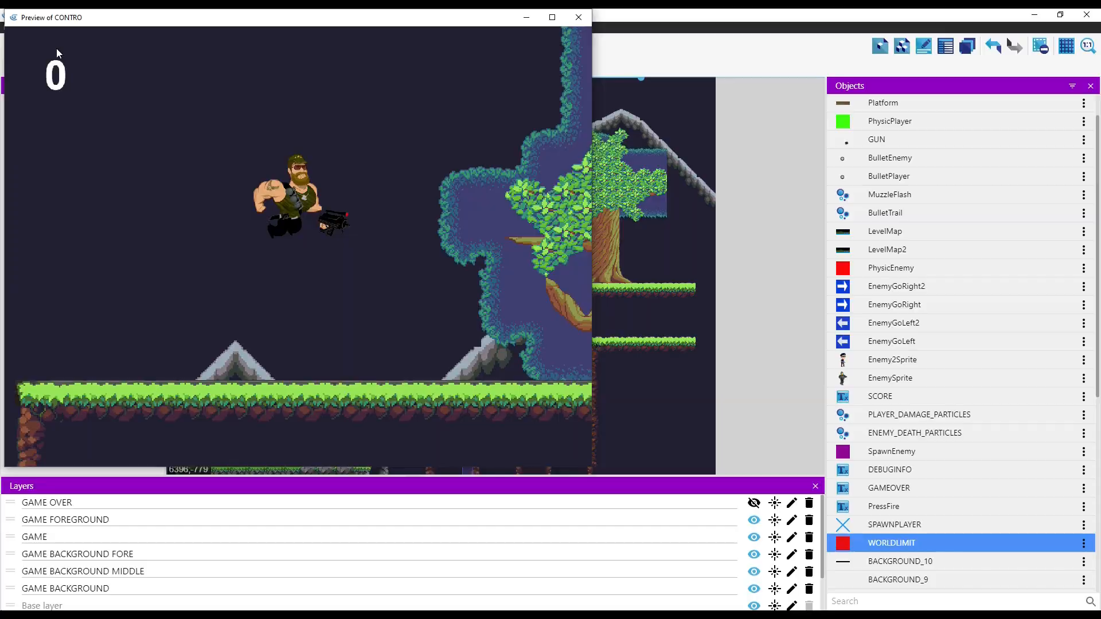
pyautogui.press('Left')
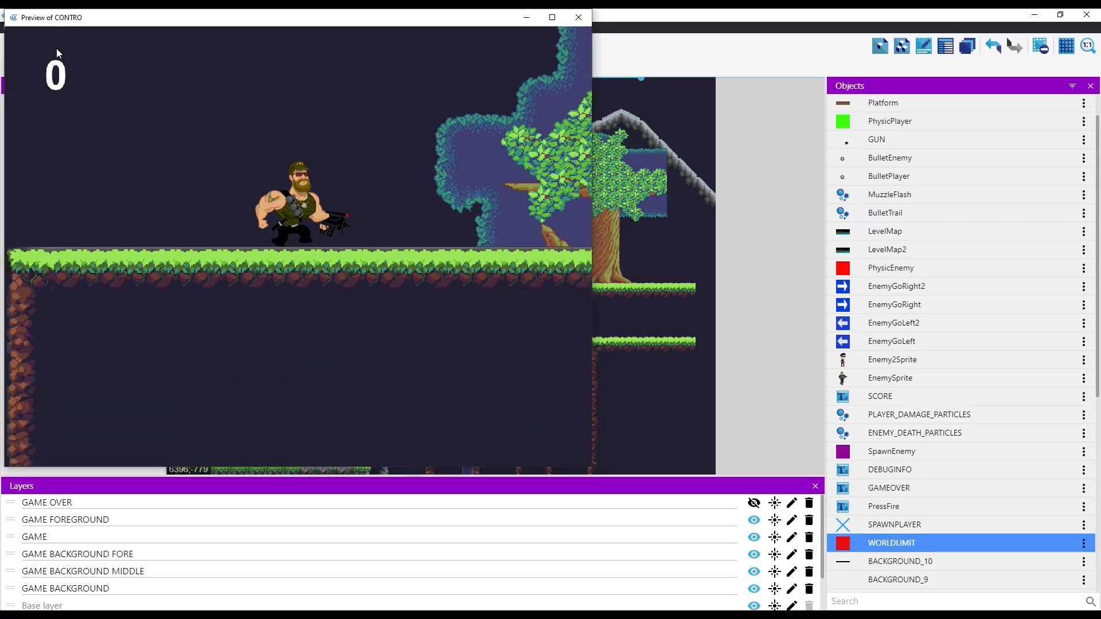
pyautogui.press('Left')
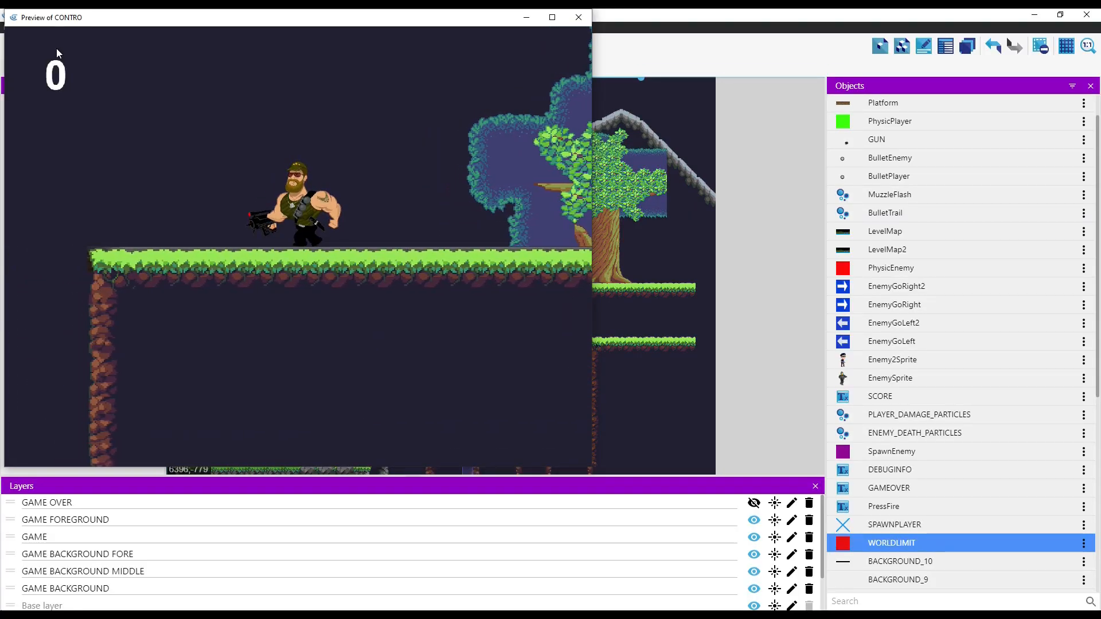
pyautogui.press('Left')
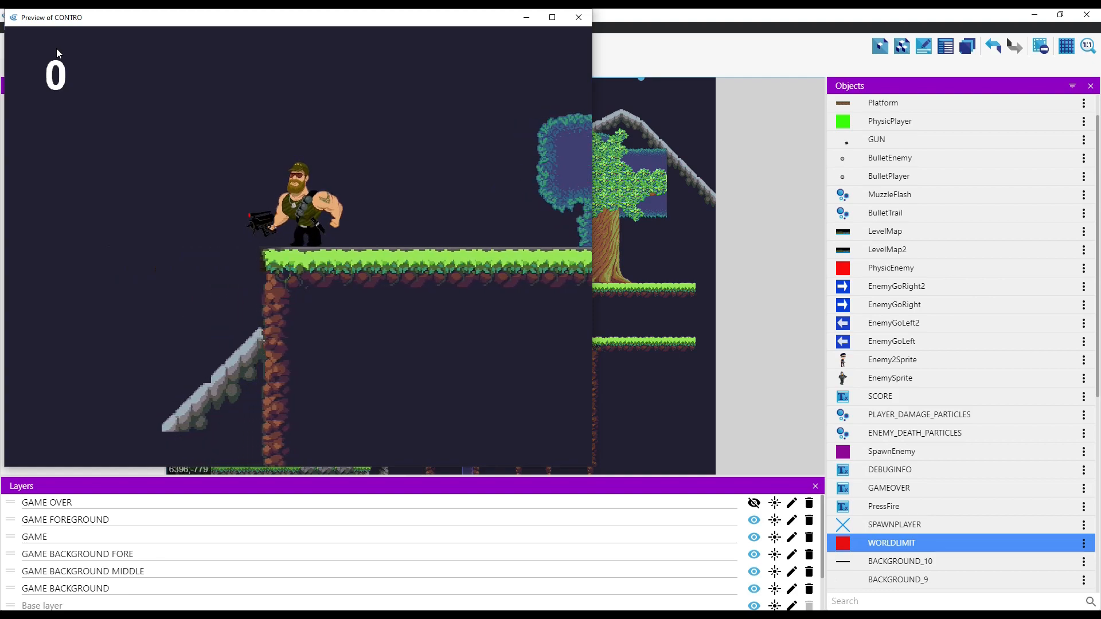
# Step: Walk the player away from the starting edge along the grass towards the jungle trees to test the enemy spawns
pyautogui.press('Right')
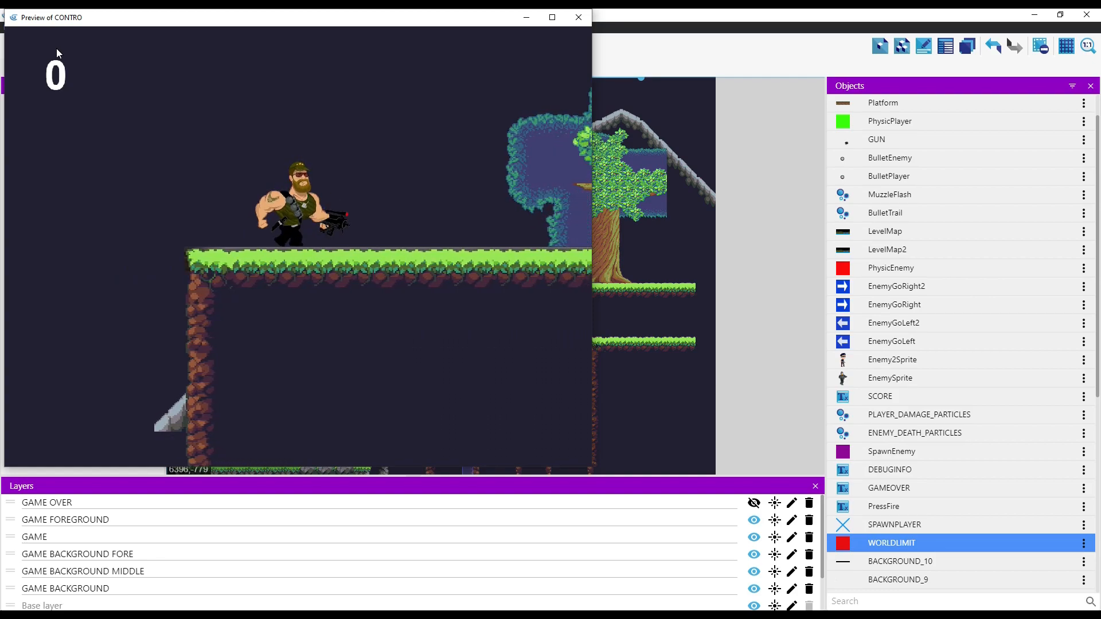
pyautogui.press('Right')
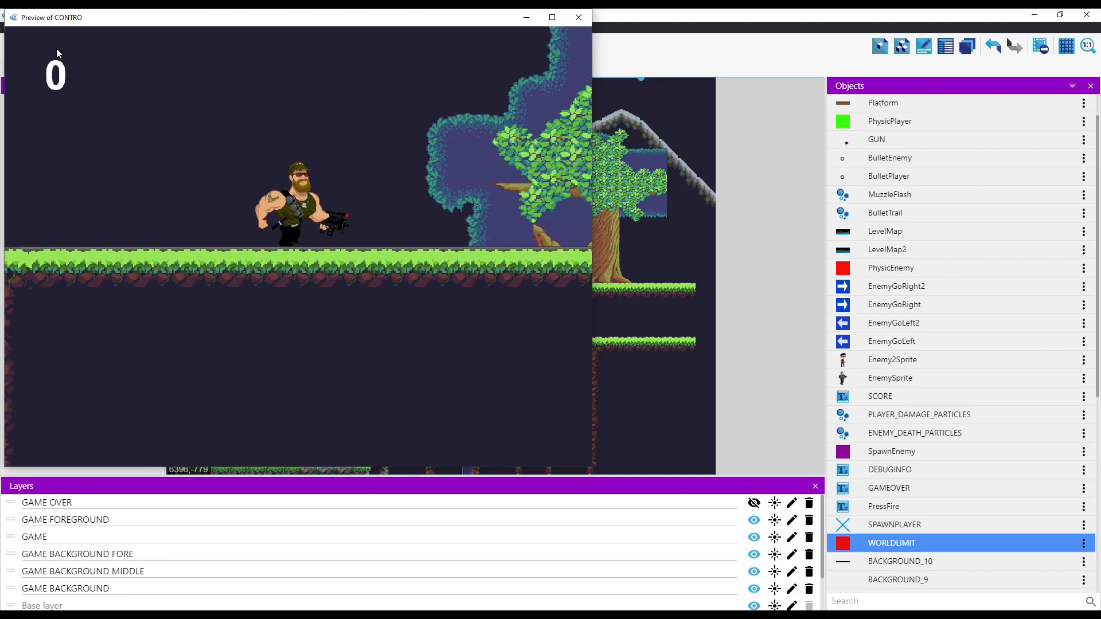
pyautogui.press('Right')
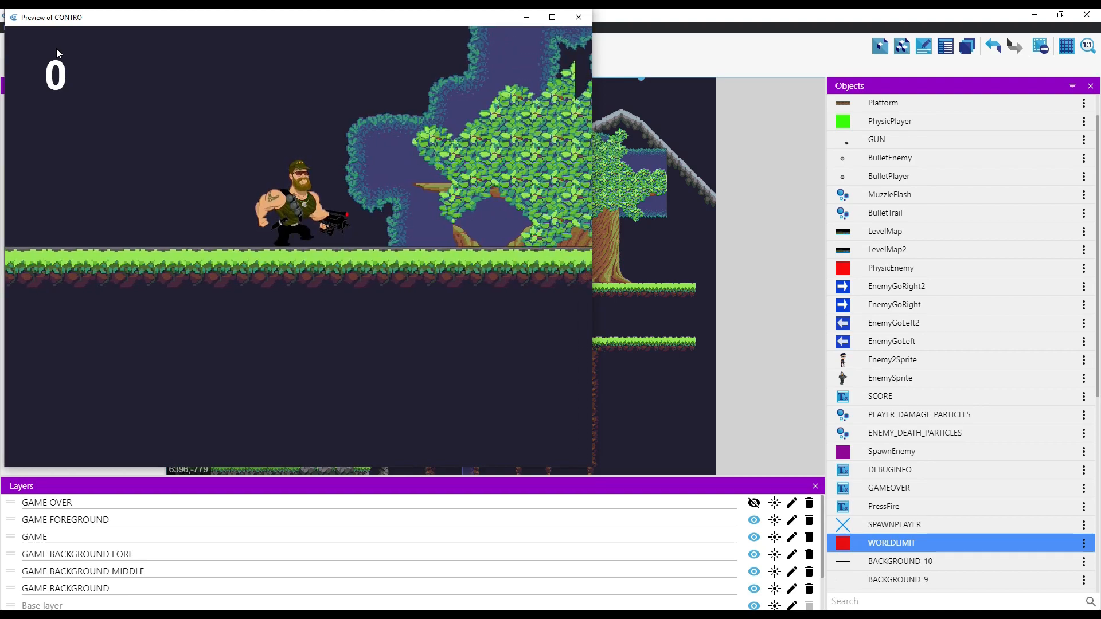
pyautogui.press('Right')
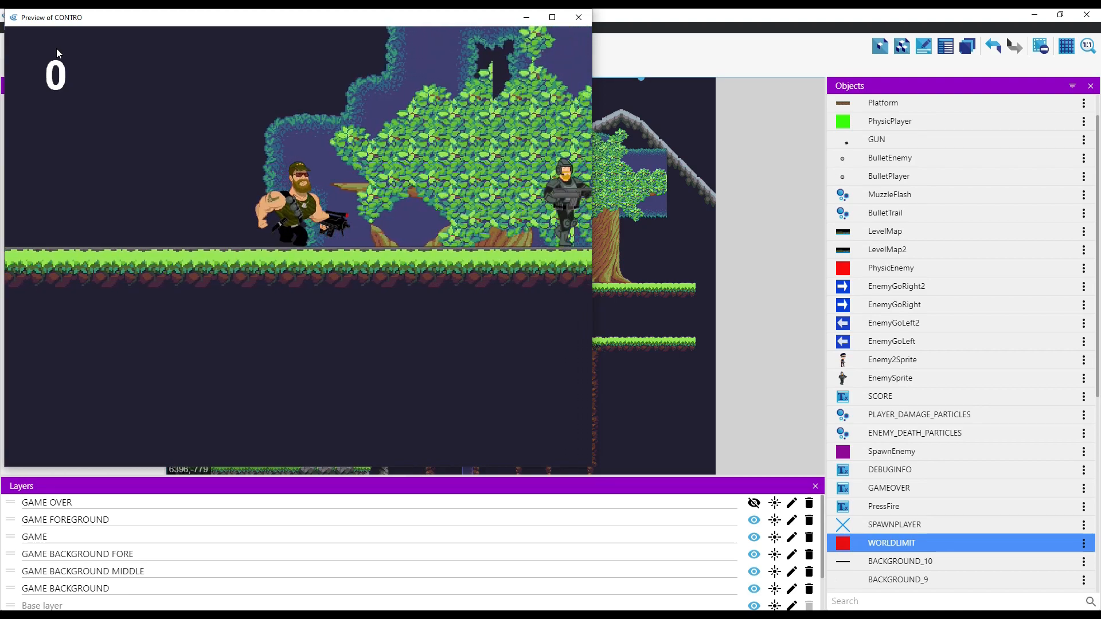
pyautogui.press('Right')
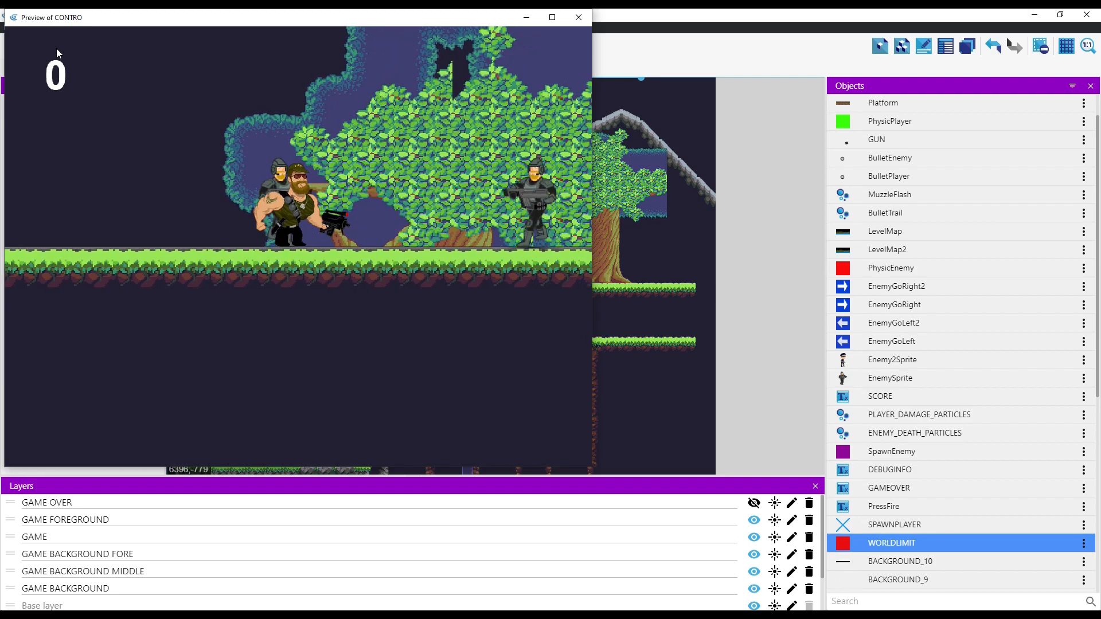
# Step: Fire at the spawned enemies in both directions and advance the player through the jungle to test combat
pyautogui.press('Left')
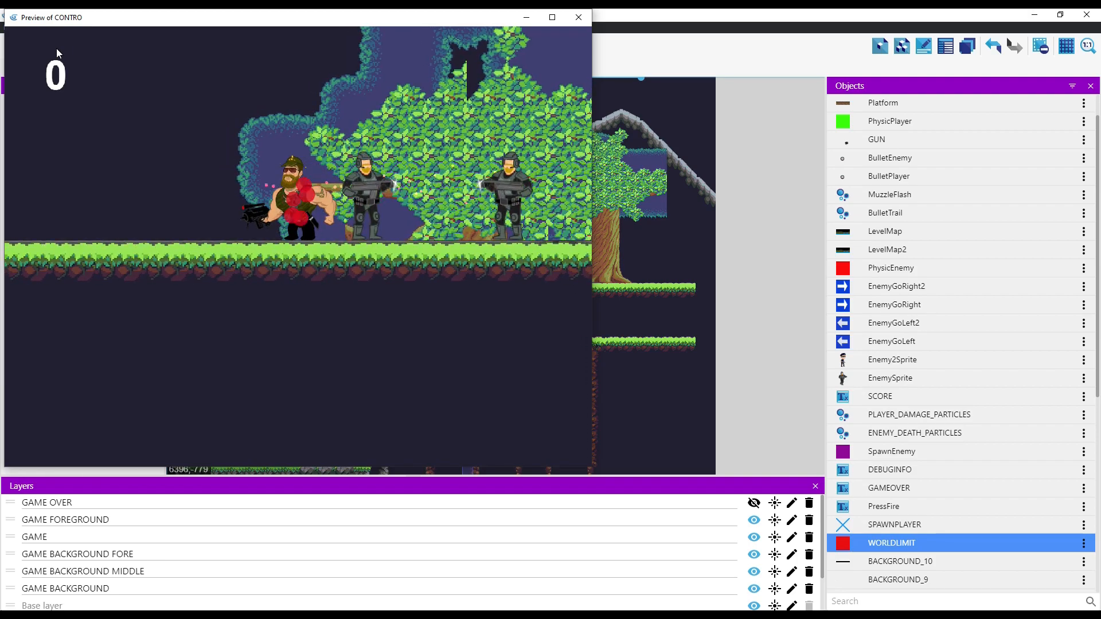
pyautogui.press('space')
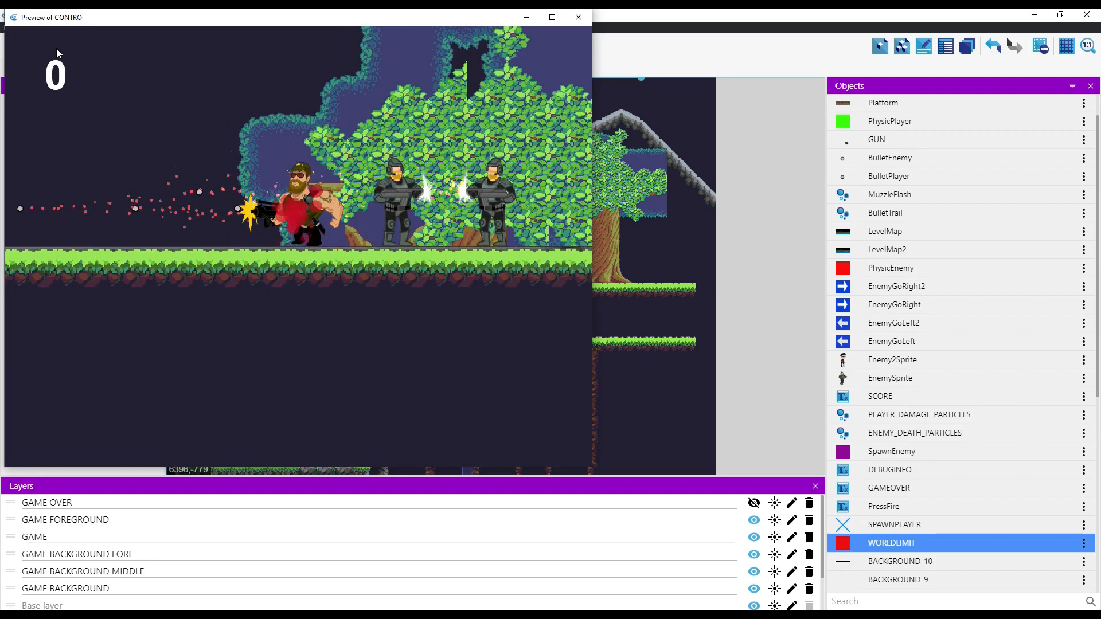
pyautogui.press('Right')
pyautogui.press('space')
pyautogui.press('Right')
pyautogui.press('Right')
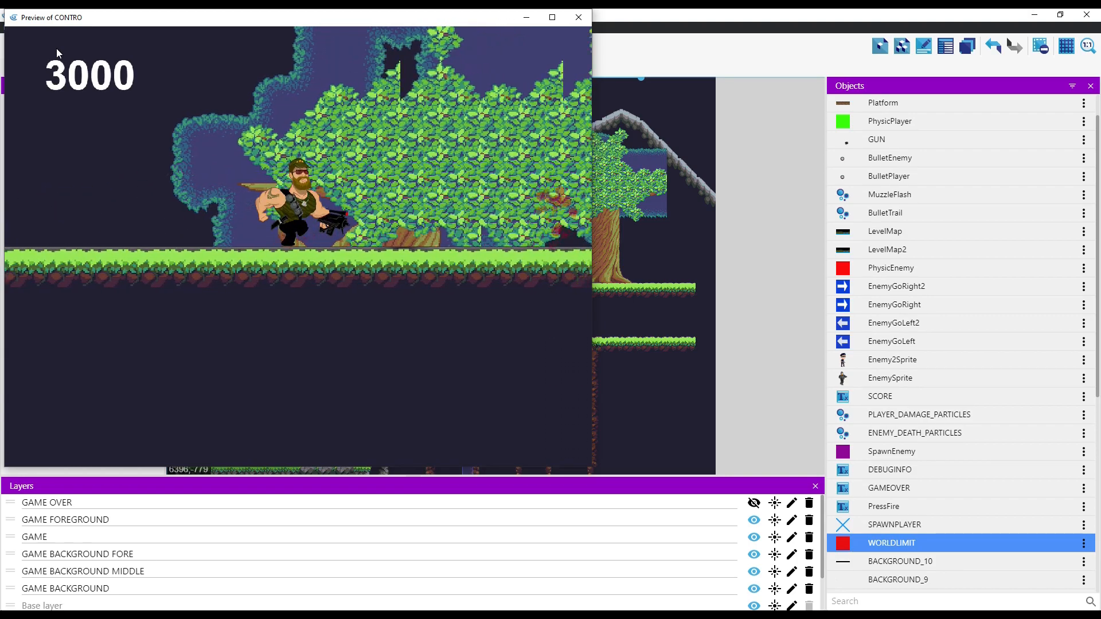
pyautogui.press('Right')
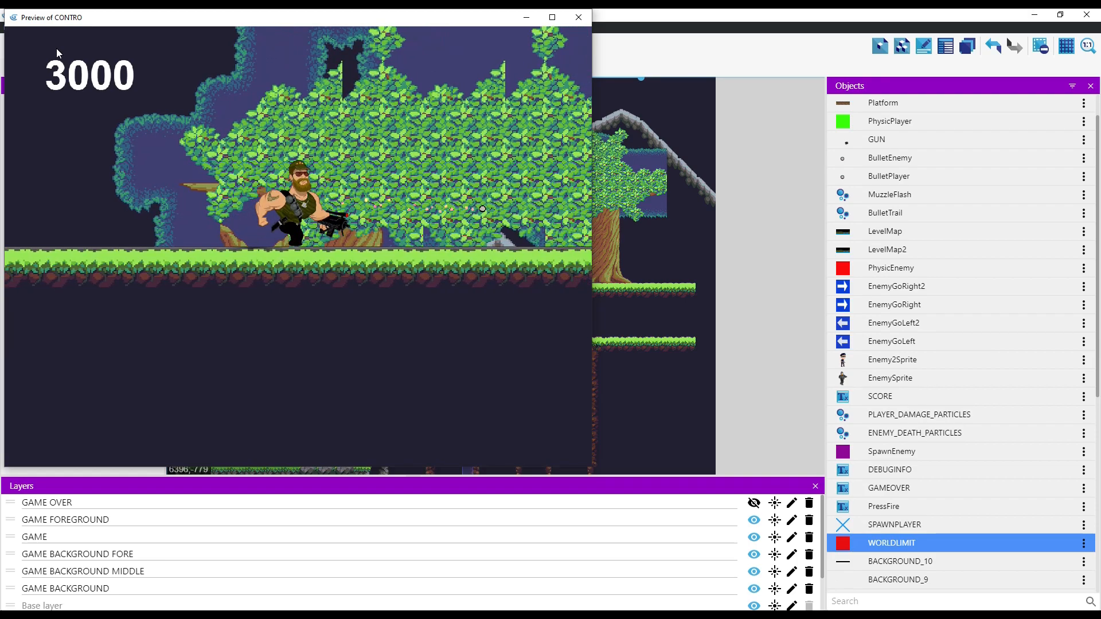
pyautogui.press('Right')
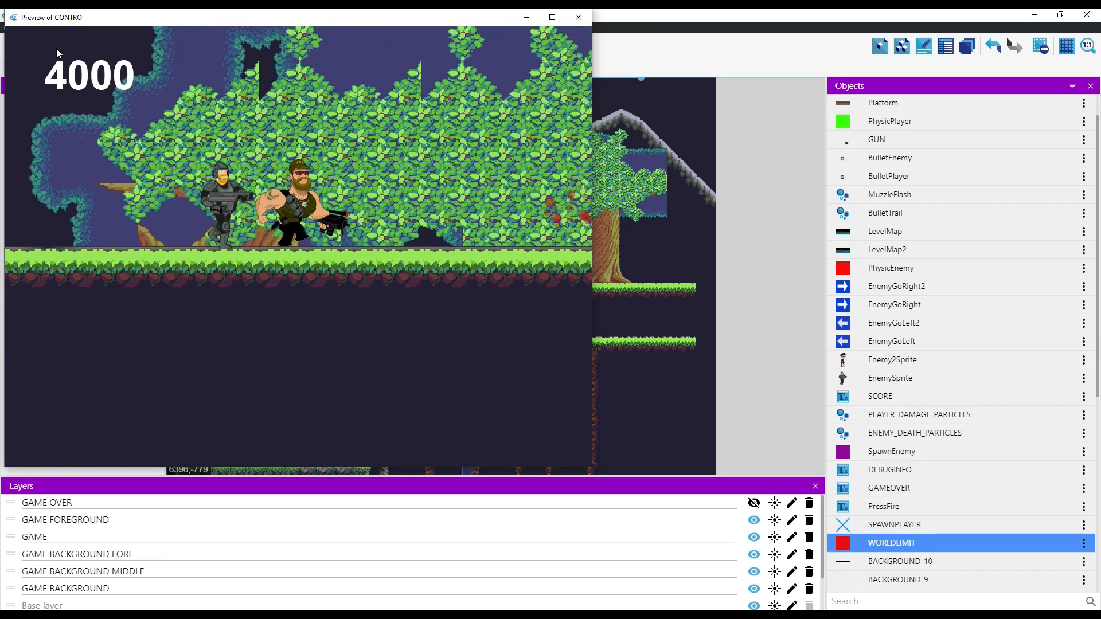